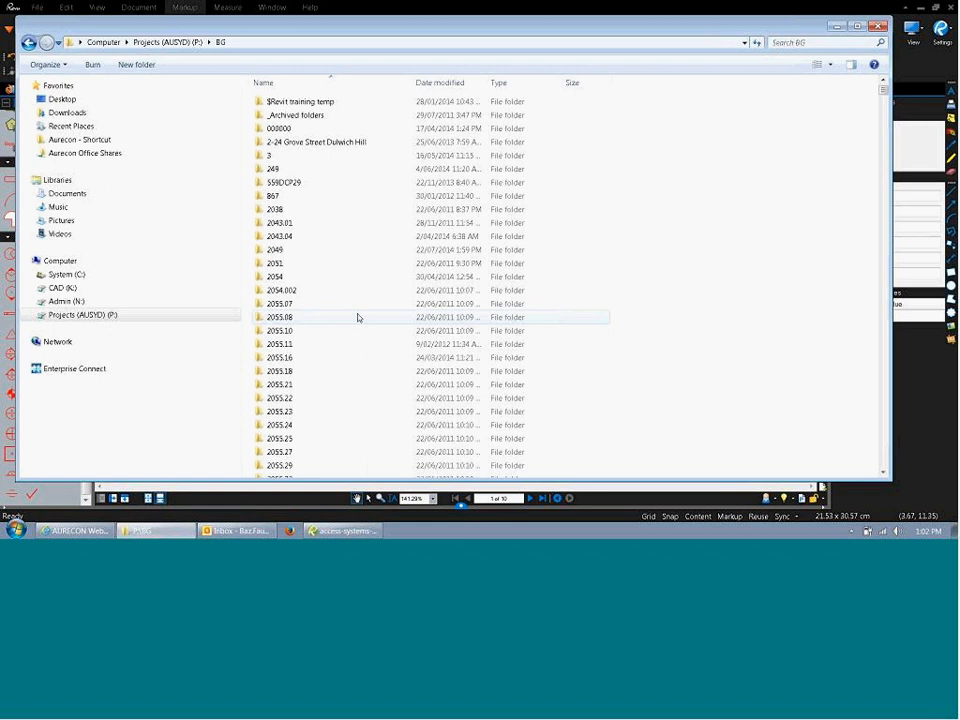
Browse to P:\BG\STRUCTURAL\Bluebeam stamps and double-click Aurecon Structural.btx to import the tool set.
{"action": "type", "text": "st"}
{"action": "key", "text": "Down"}
{"action": "key", "text": "Return"}
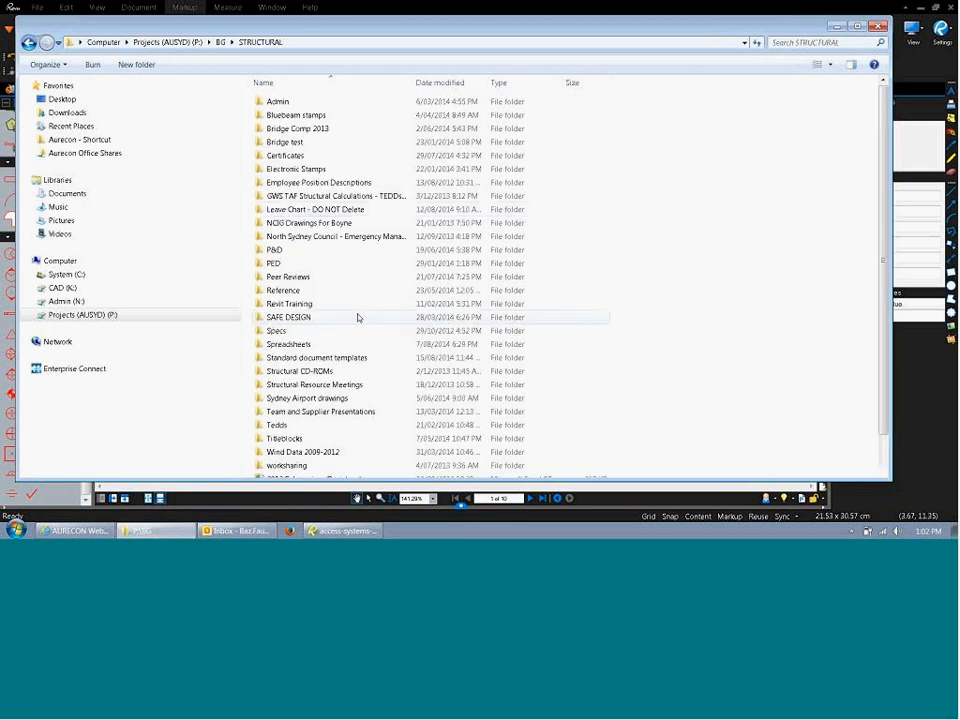
{"action": "double_click", "coordinate": [300, 116]}
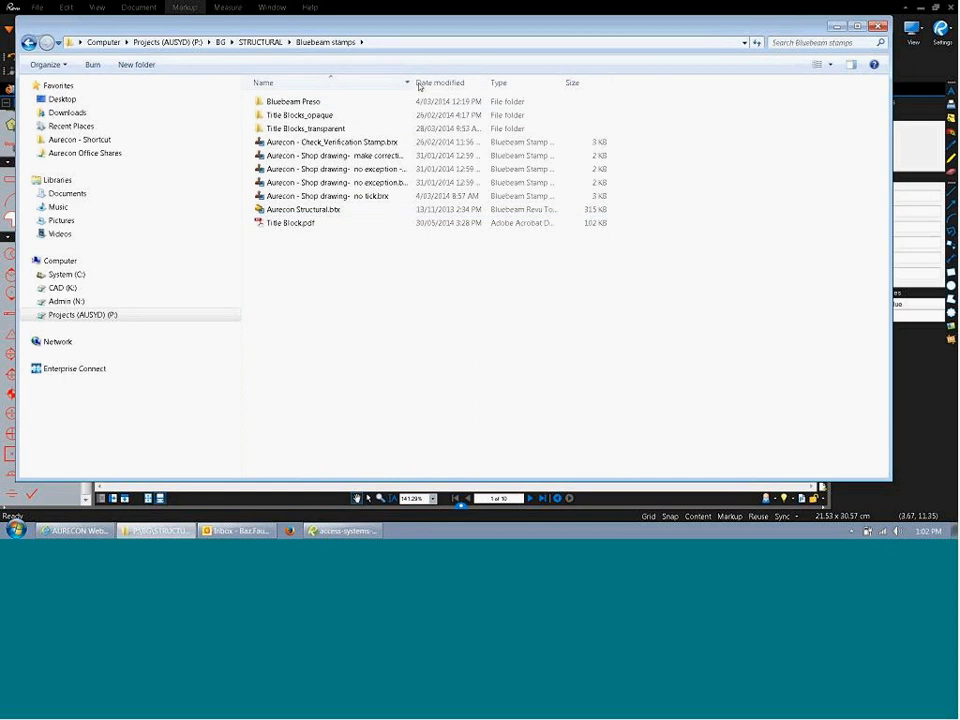
{"action": "left_click_drag", "start_coordinate": [413, 82], "coordinate": [493, 82]}
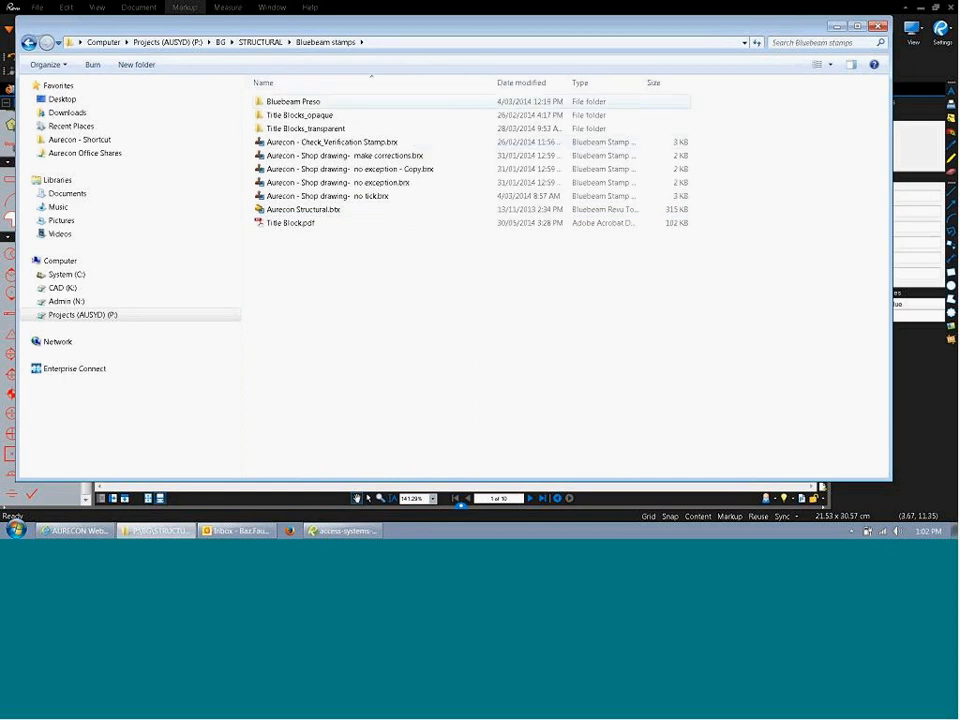
{"action": "left_click", "coordinate": [323, 214]}
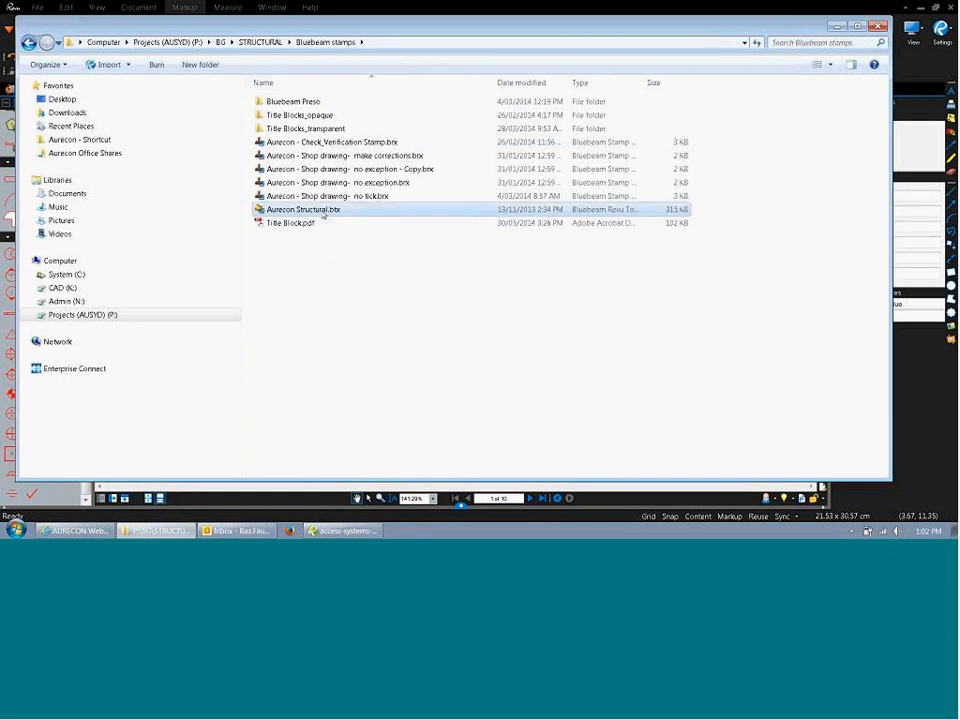
{"action": "double_click", "coordinate": [323, 214]}
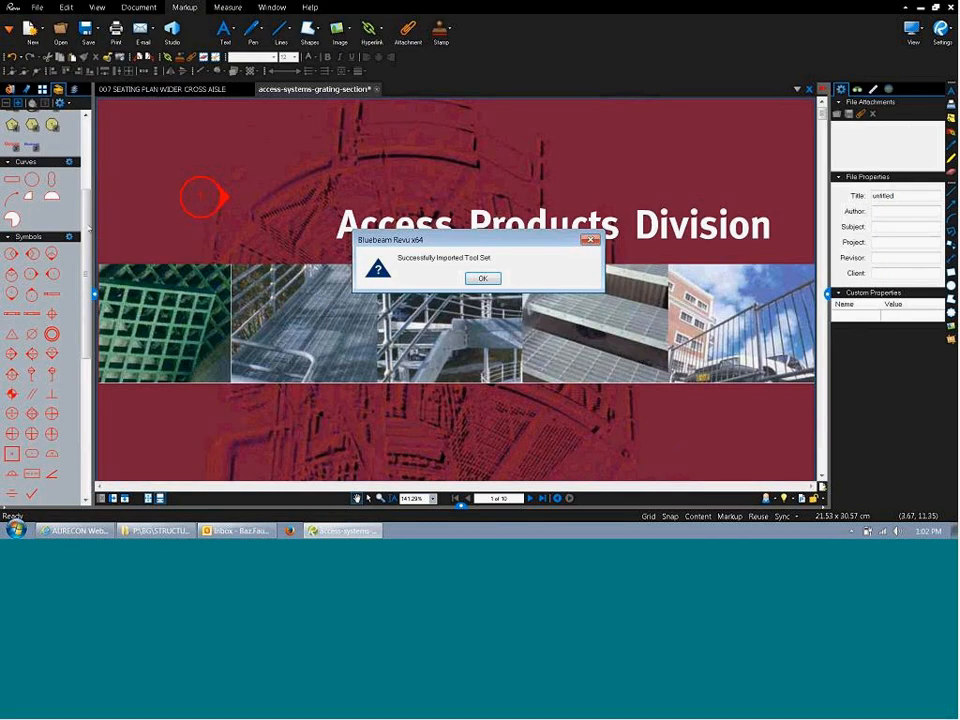
Confirm the import, check the Aurecon Structural set in the Tool Chest, and switch to the 007 seating plan.
{"action": "left_click", "coordinate": [496, 282]}
{"action": "scroll", "coordinate": [40, 320], "scroll_direction": "down", "scroll_amount": 10}
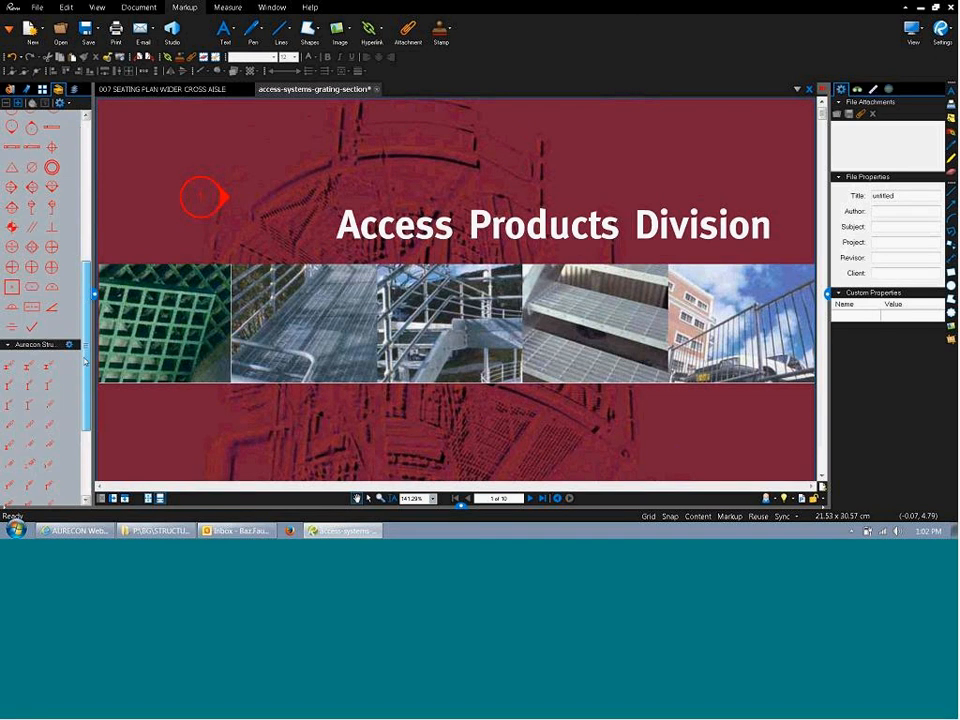
{"action": "scroll", "coordinate": [40, 368], "scroll_direction": "down", "scroll_amount": 2}
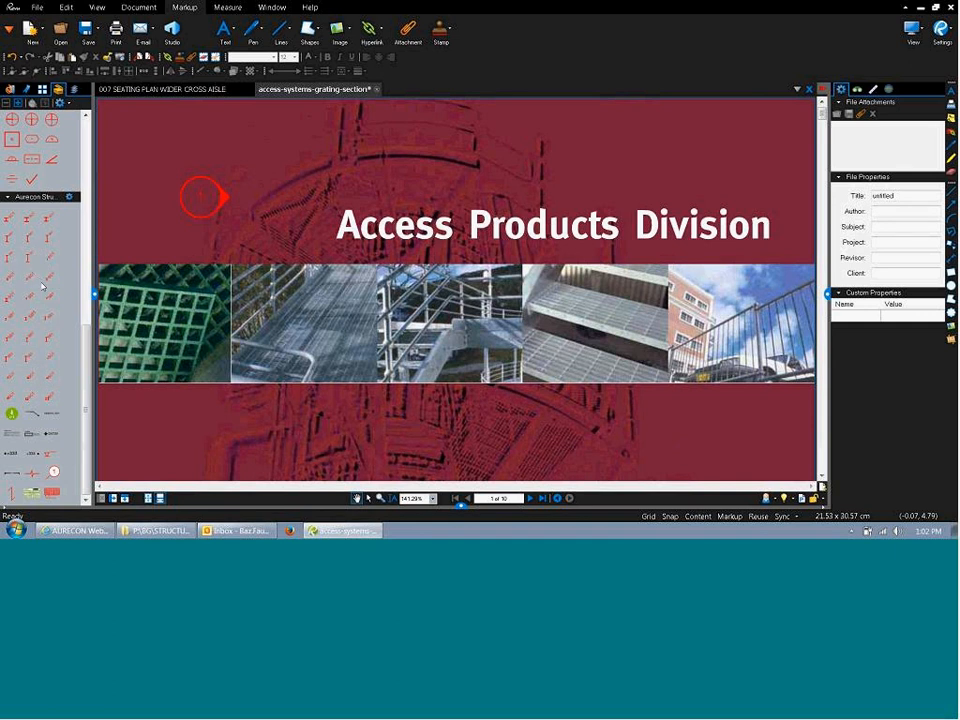
{"action": "scroll", "coordinate": [42, 286], "scroll_direction": "up", "scroll_amount": 3}
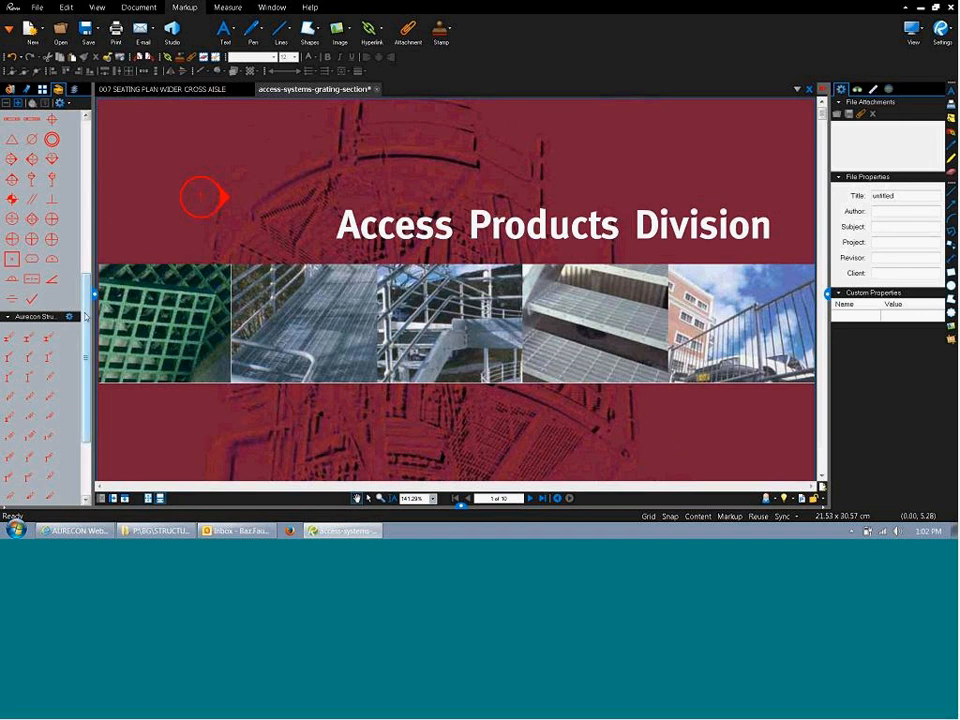
{"action": "left_click_drag", "start_coordinate": [86, 317], "coordinate": [90, 130]}
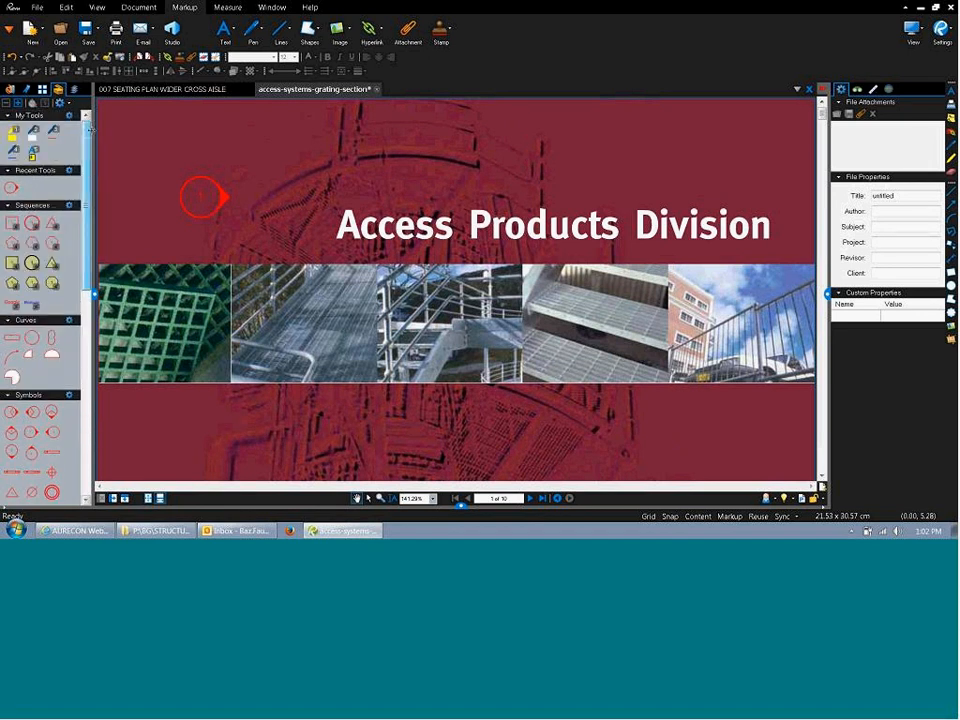
{"action": "left_click", "coordinate": [126, 89]}
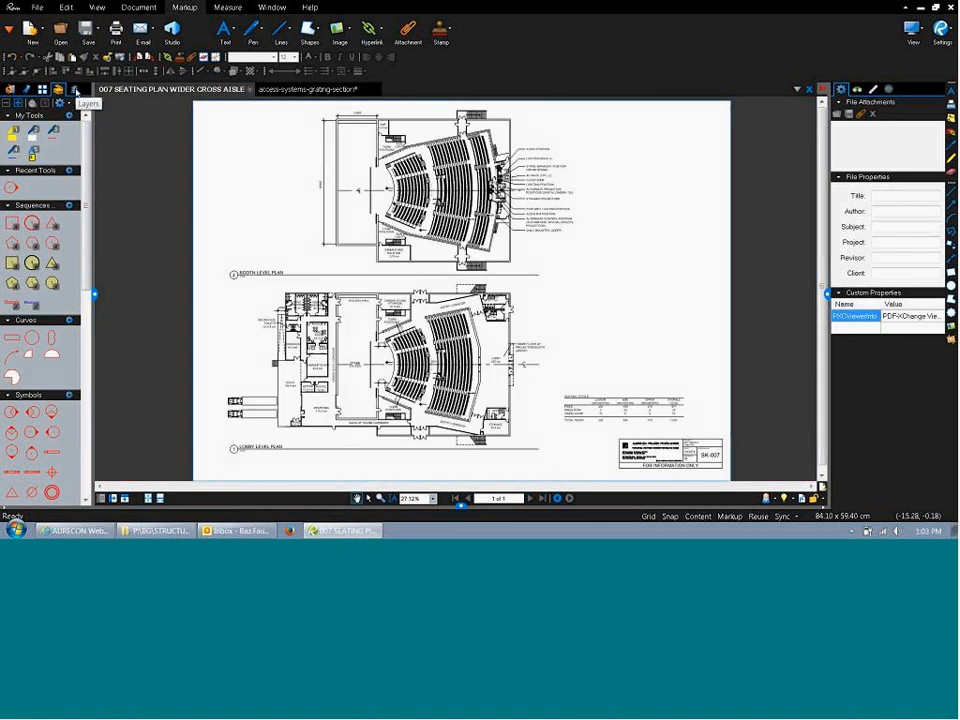
Show the seating plan's empty Layers panel, then bring the Bluebeam stamps Explorer window forward.
{"action": "left_click", "coordinate": [74, 90]}
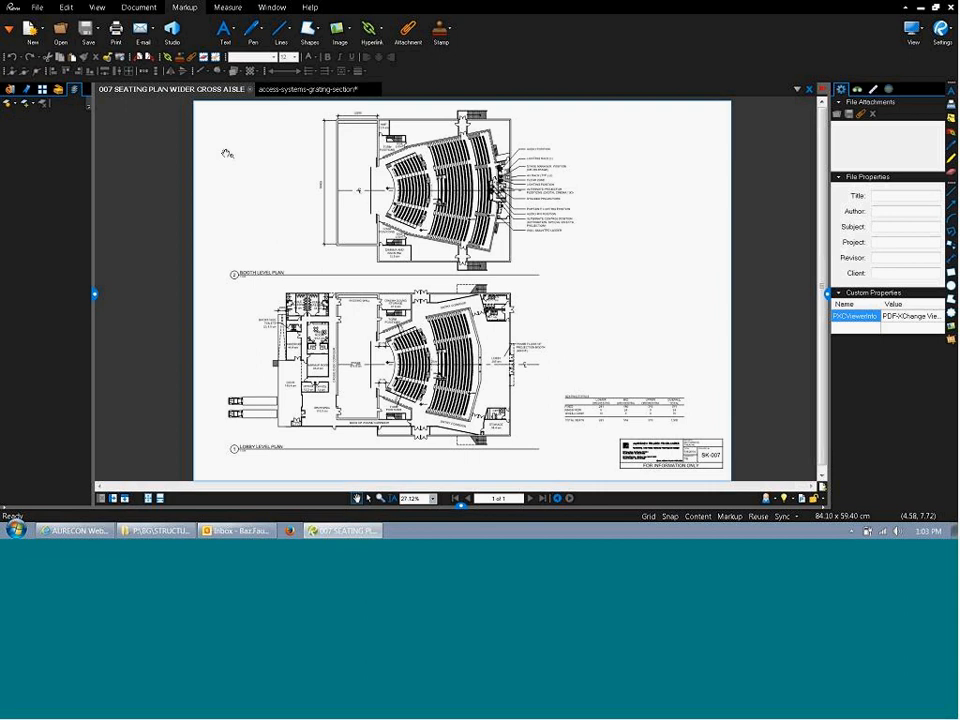
{"action": "left_click", "coordinate": [172, 531]}
Drag the A0 Horizontal title block from Title Blocks_transparent into Bluebeam and dismiss the unsupported-file error.
{"action": "left_click", "coordinate": [281, 378]}
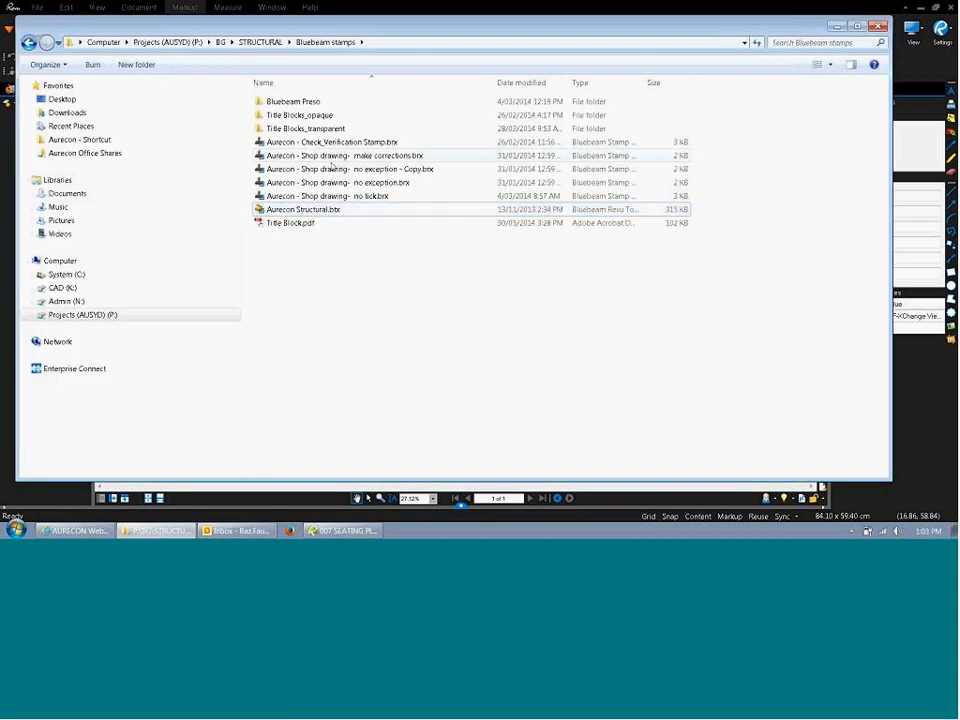
{"action": "double_click", "coordinate": [300, 130]}
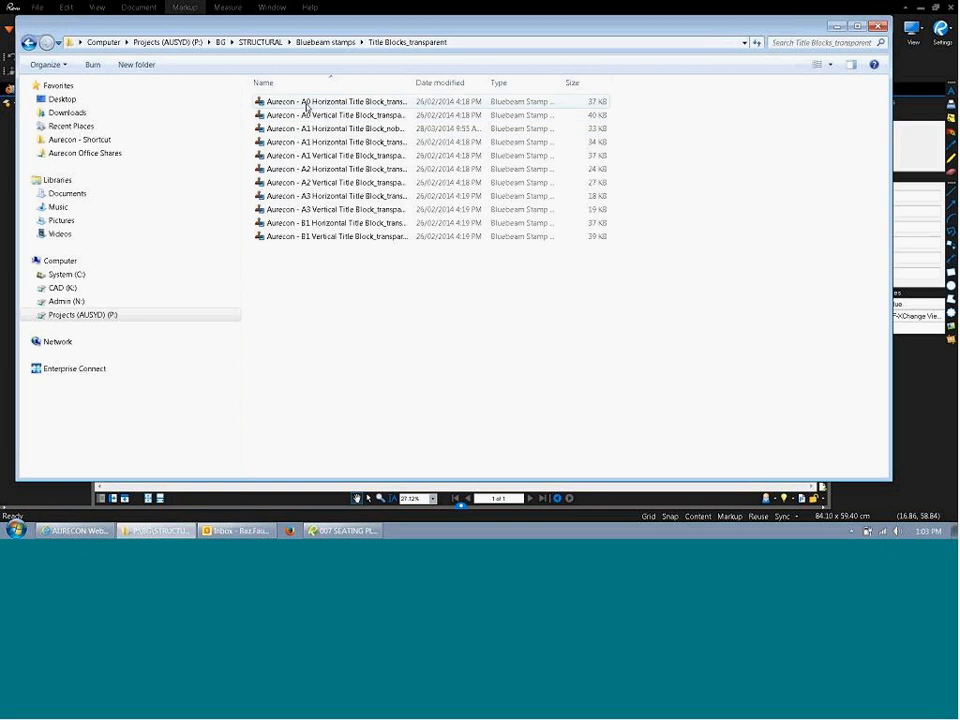
{"action": "left_click_drag", "start_coordinate": [306, 107], "coordinate": [822, 508]}
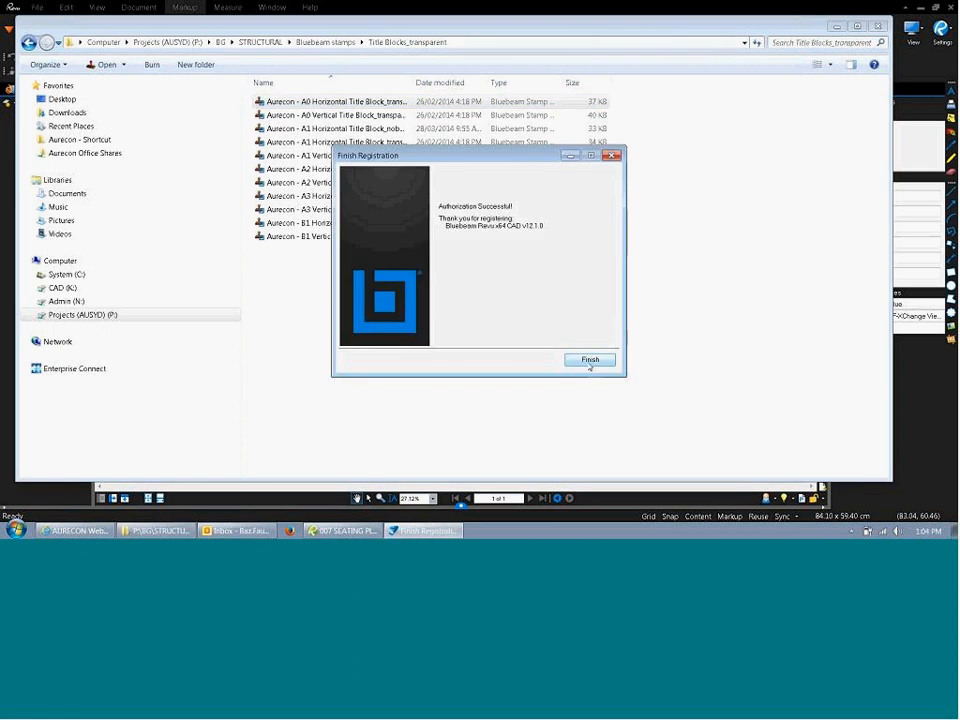
{"action": "left_click", "coordinate": [590, 362]}
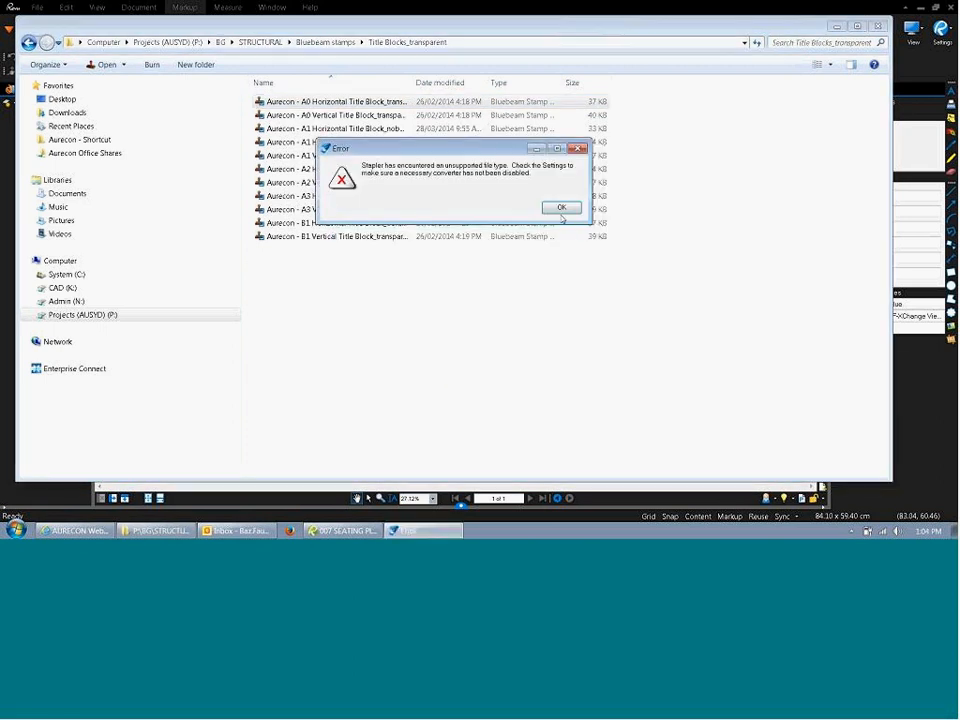
{"action": "left_click", "coordinate": [561, 208]}
{"action": "left_click", "coordinate": [932, 366]}
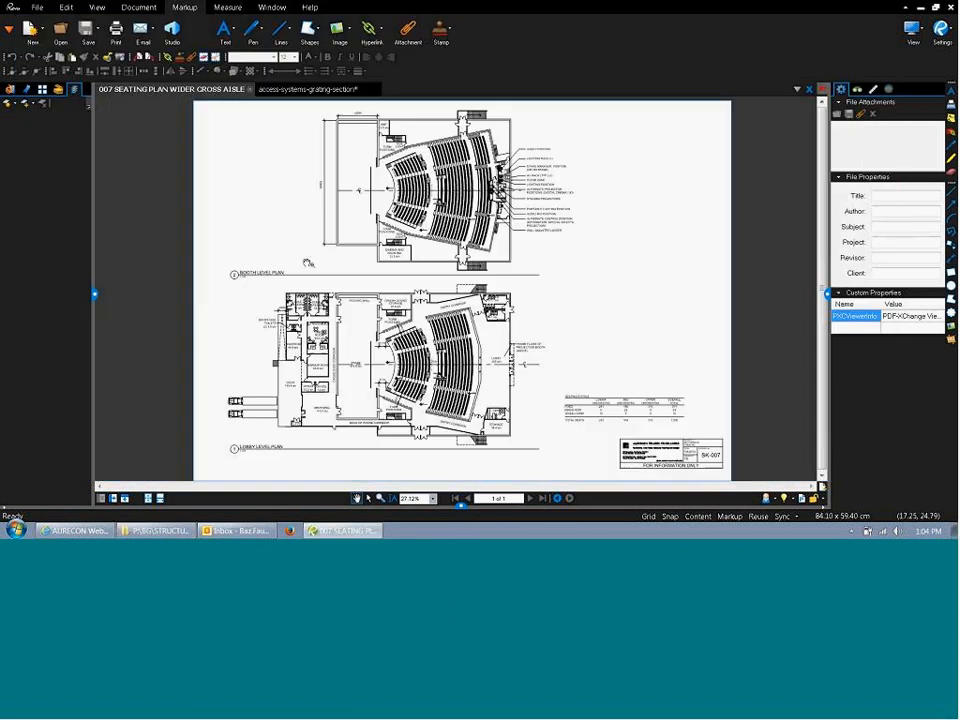
Check the grating section tab, return to the 007 seating plan, and collapse the left panel.
{"action": "left_click", "coordinate": [320, 90]}
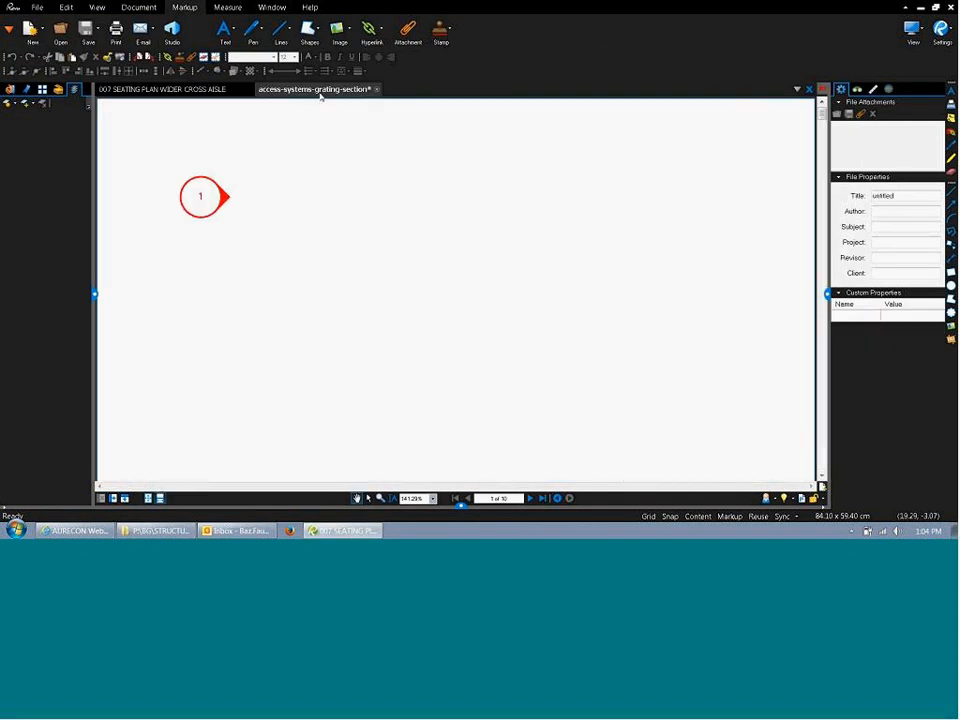
{"action": "left_click", "coordinate": [176, 89]}
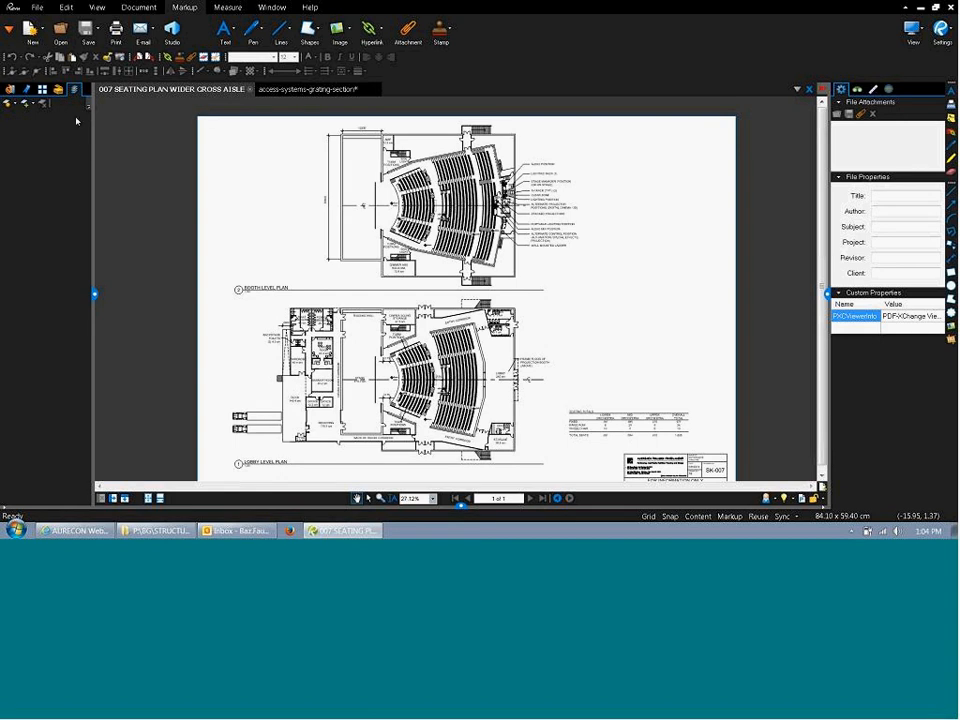
{"action": "left_click", "coordinate": [95, 294]}
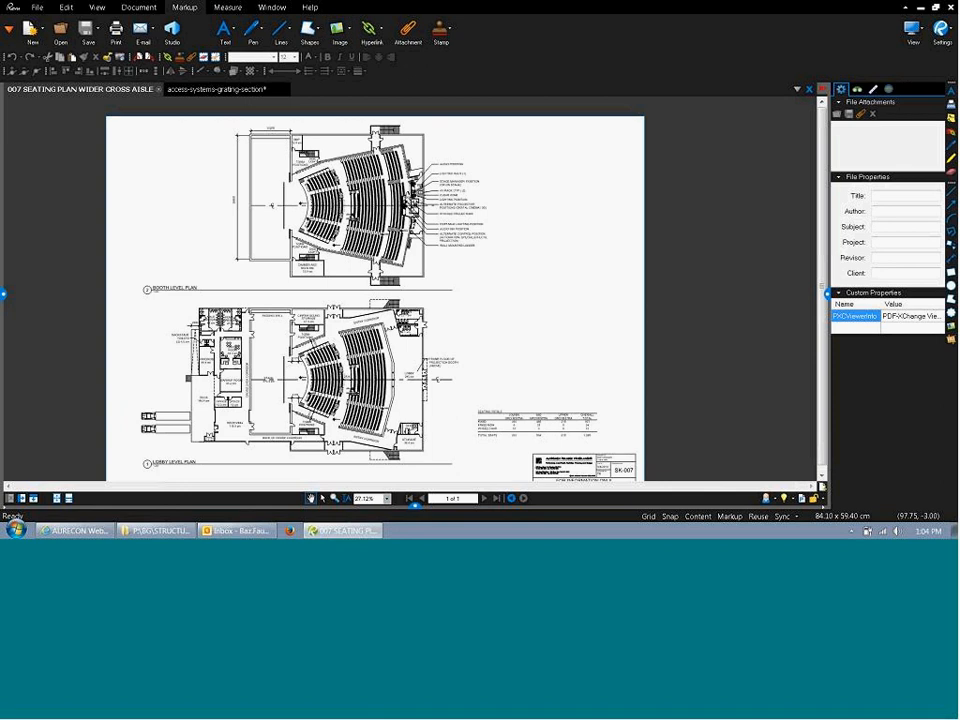
Show the Measurements panel (scale 2 cm = 1 m) and browse the File, Edit, View and Document menus.
{"action": "left_click", "coordinate": [857, 92]}
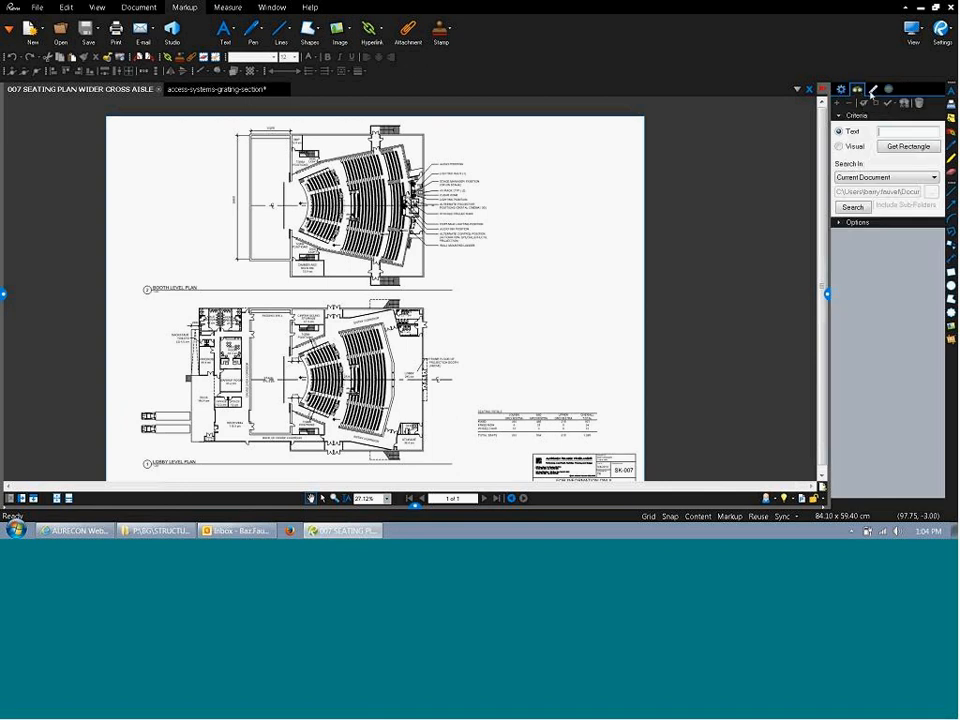
{"action": "left_click", "coordinate": [873, 92]}
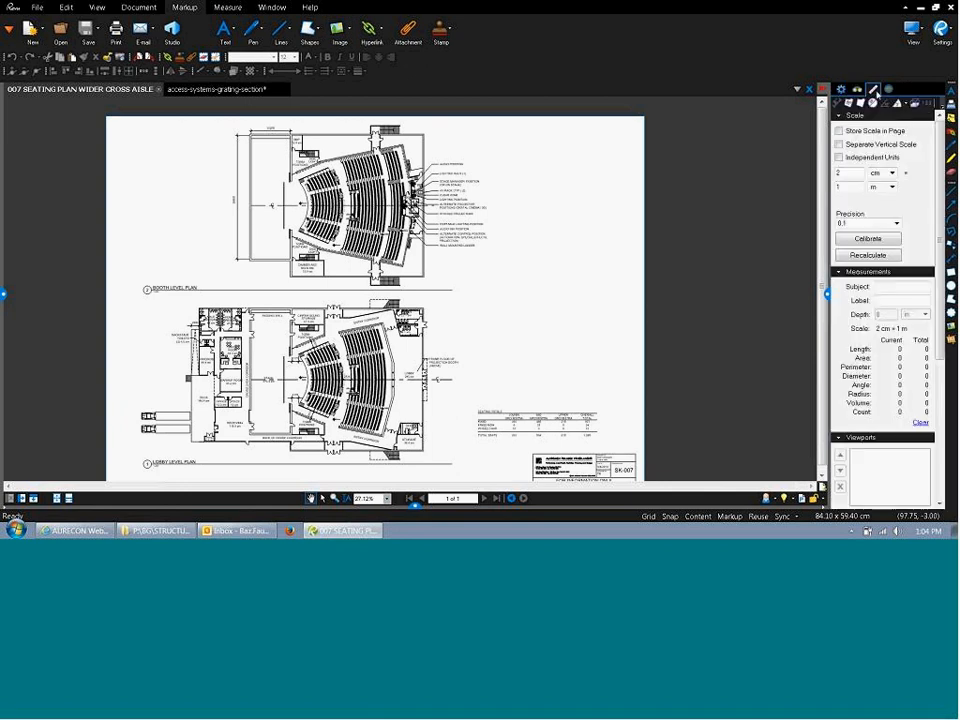
{"action": "left_click", "coordinate": [40, 8]}
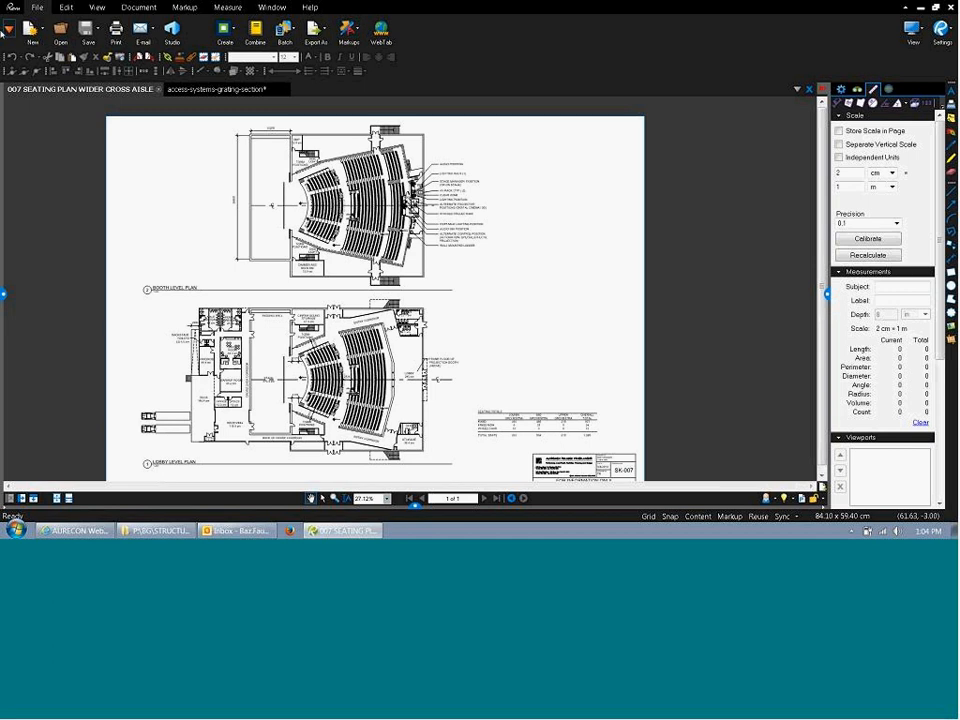
{"action": "left_click", "coordinate": [67, 10]}
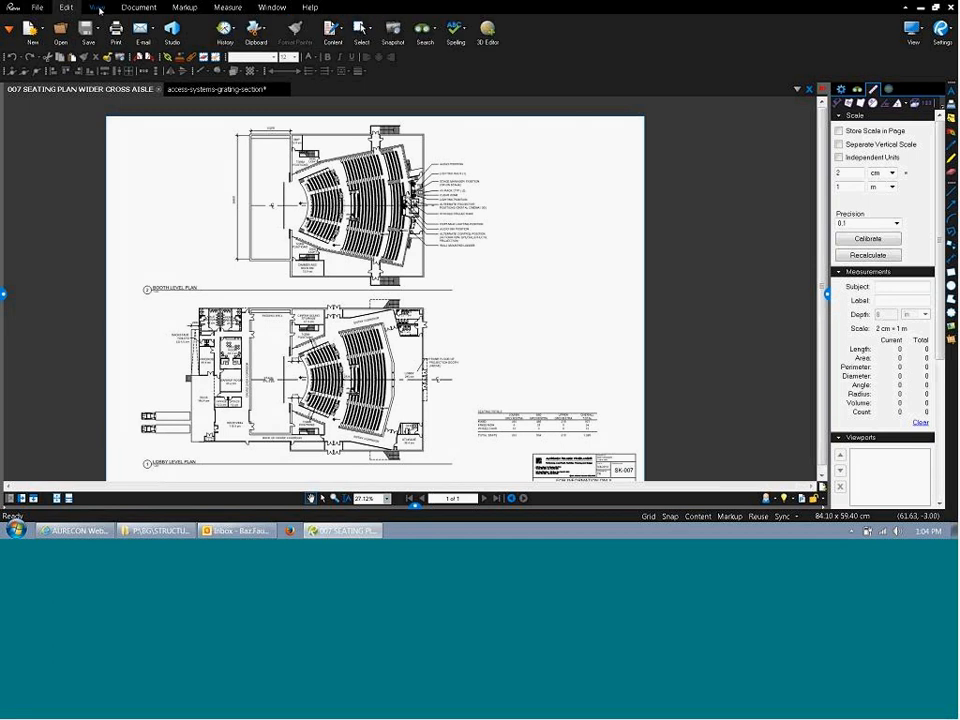
{"action": "left_click", "coordinate": [97, 8]}
{"action": "left_click", "coordinate": [139, 8]}
Browse the Markup, Measure, Window and Help menus, then list the File > New templates.
{"action": "left_click", "coordinate": [184, 8]}
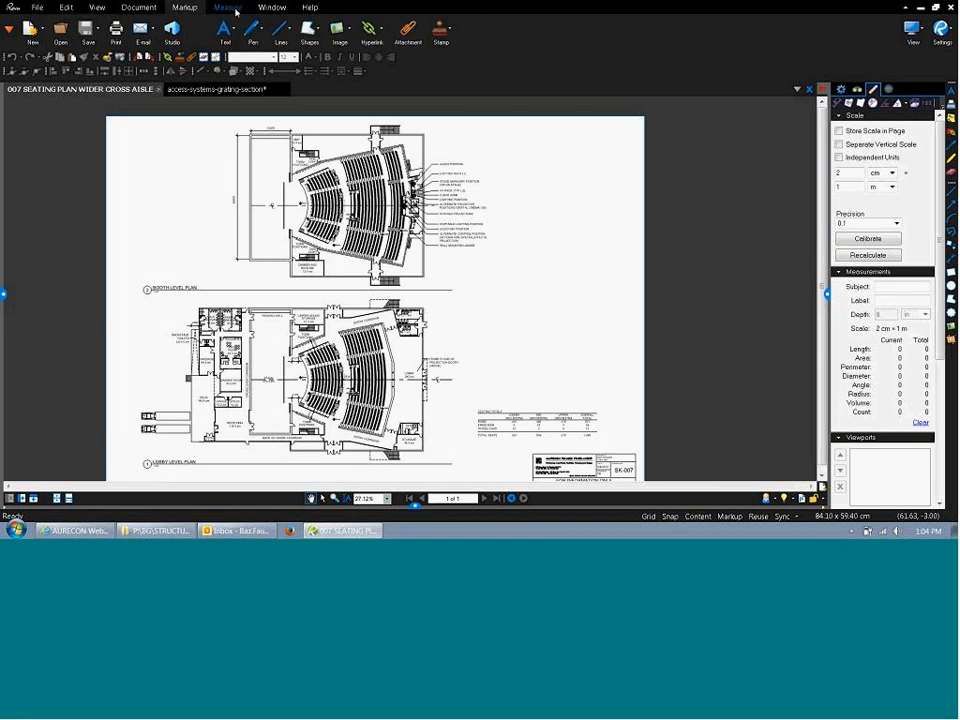
{"action": "left_click", "coordinate": [232, 8]}
{"action": "left_click", "coordinate": [272, 8]}
{"action": "left_click", "coordinate": [310, 8]}
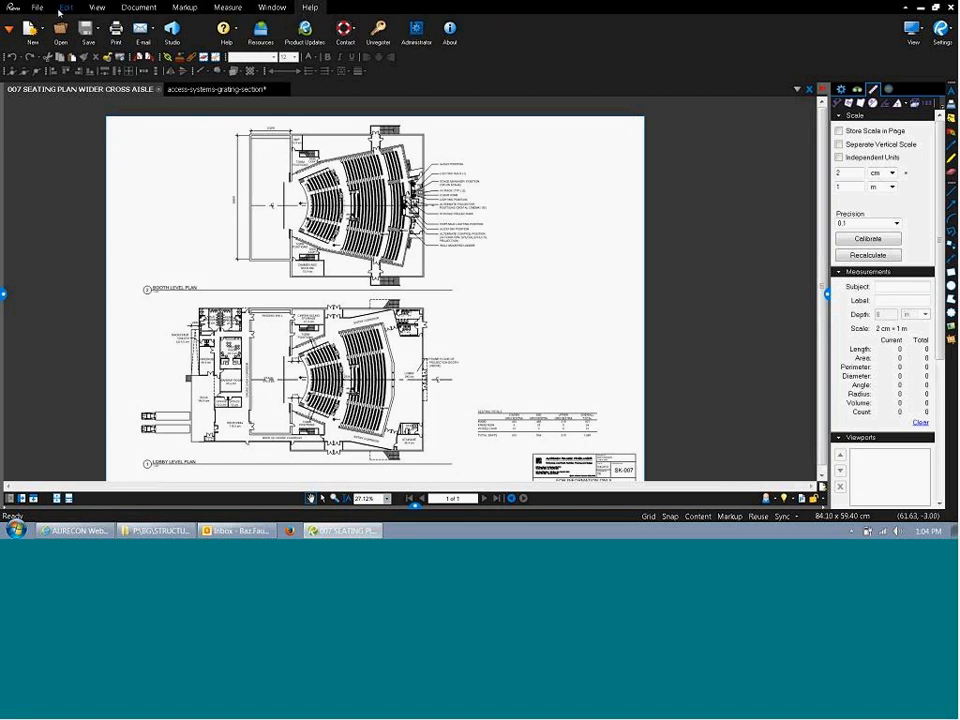
{"action": "left_click", "coordinate": [37, 8]}
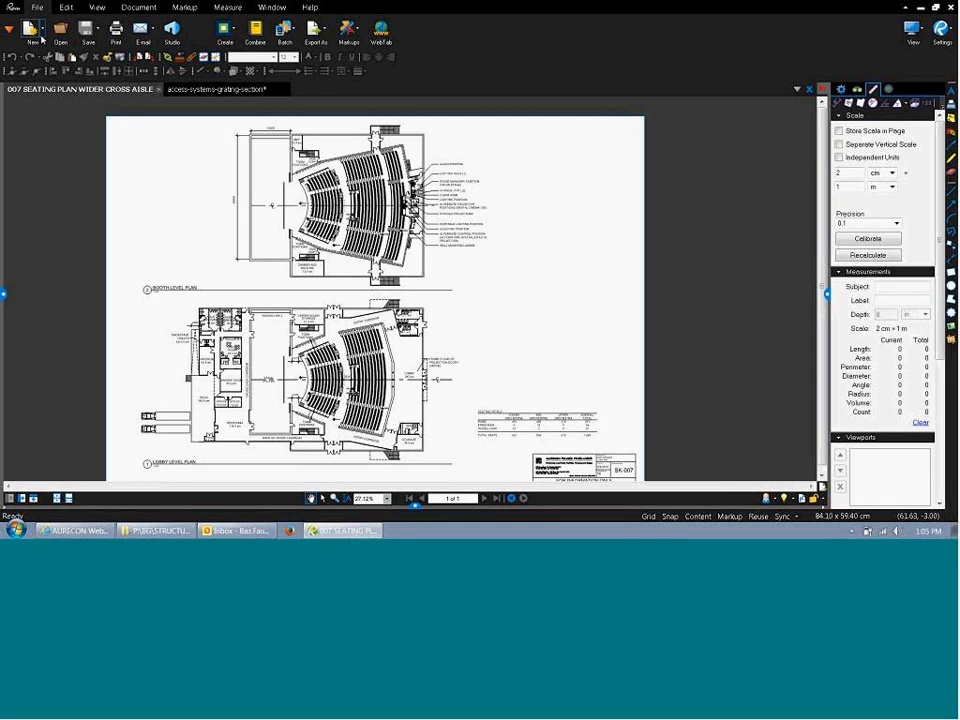
{"action": "left_click", "coordinate": [42, 37]}
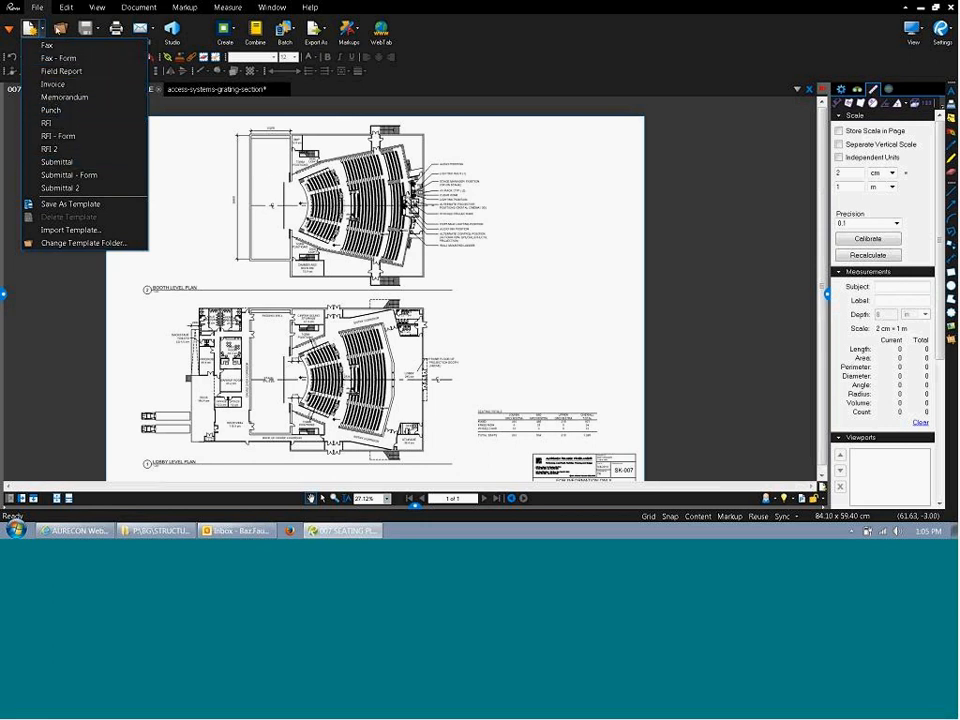
{"action": "left_click", "coordinate": [60, 30]}
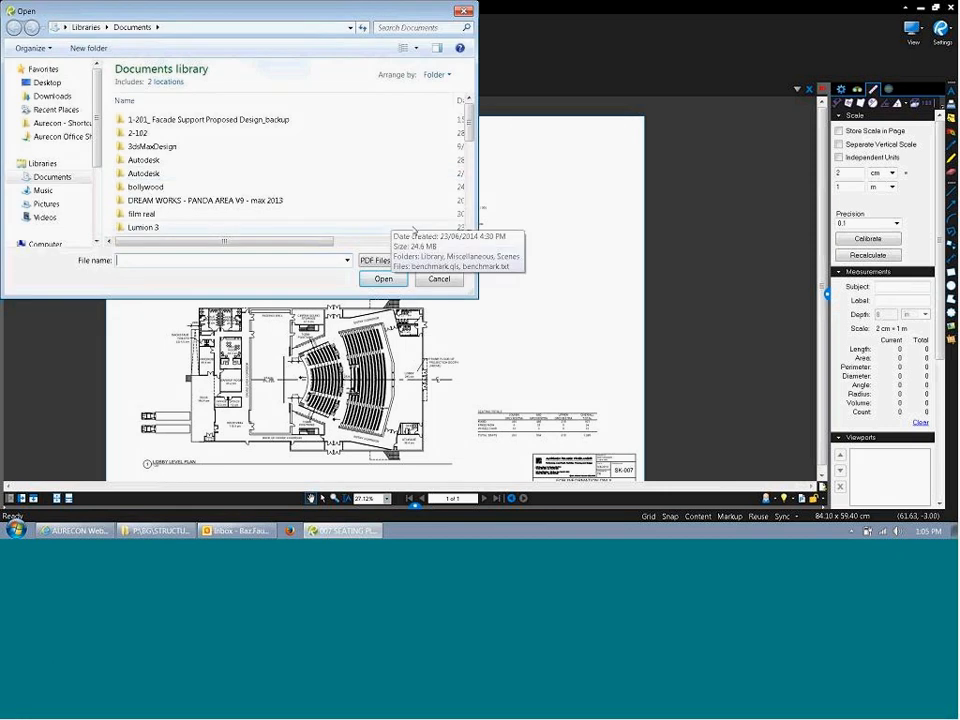
{"action": "left_click_drag", "start_coordinate": [470, 131], "coordinate": [470, 200]}
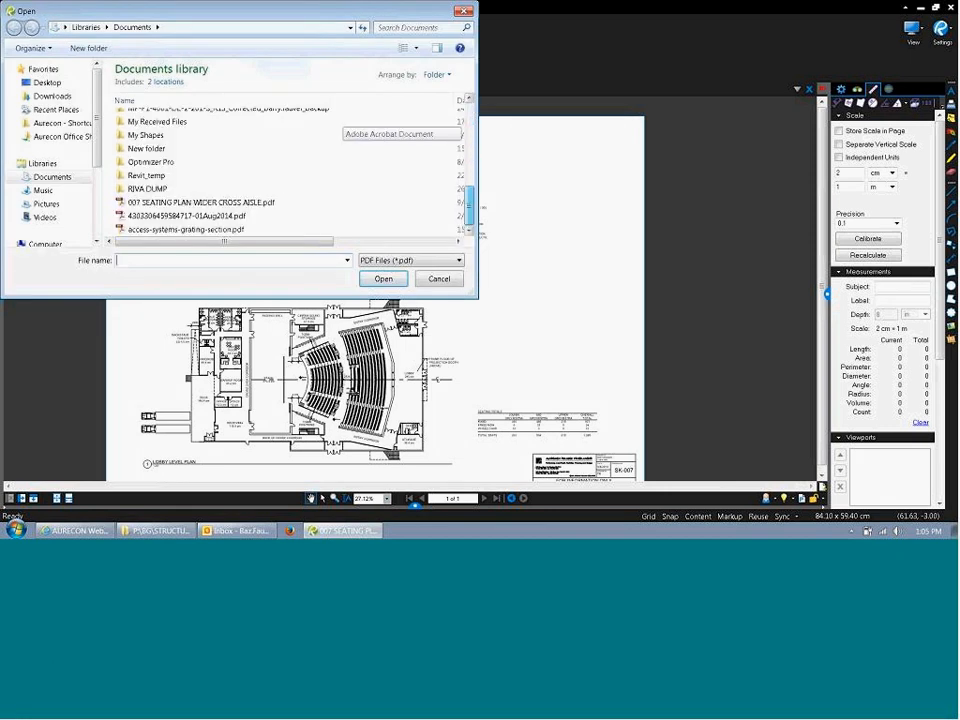
{"action": "left_click", "coordinate": [440, 260]}
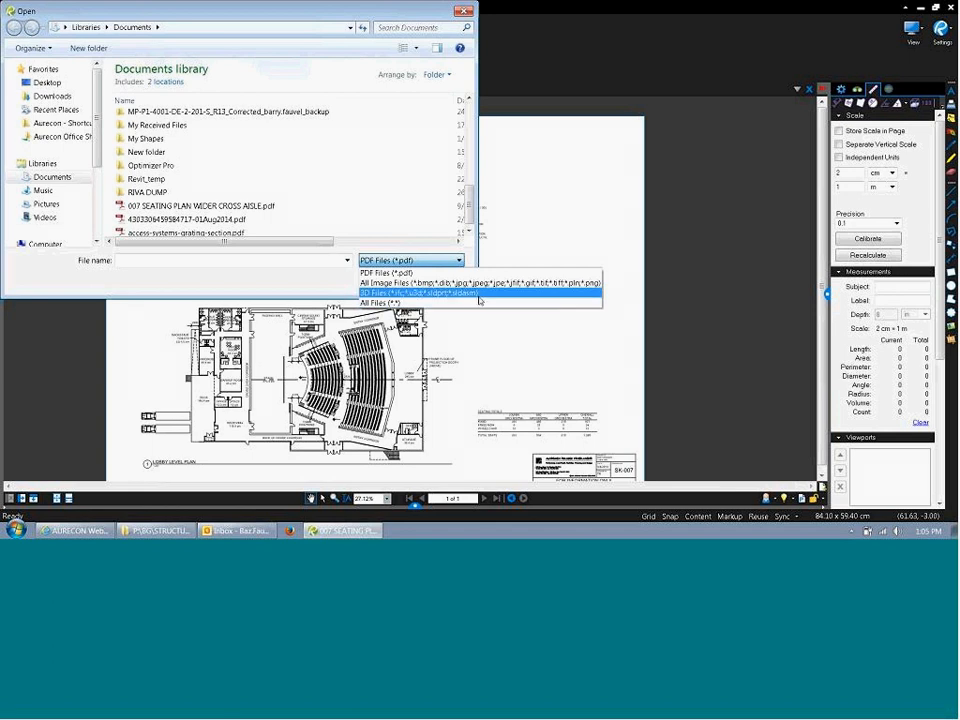
{"action": "left_click", "coordinate": [310, 287]}
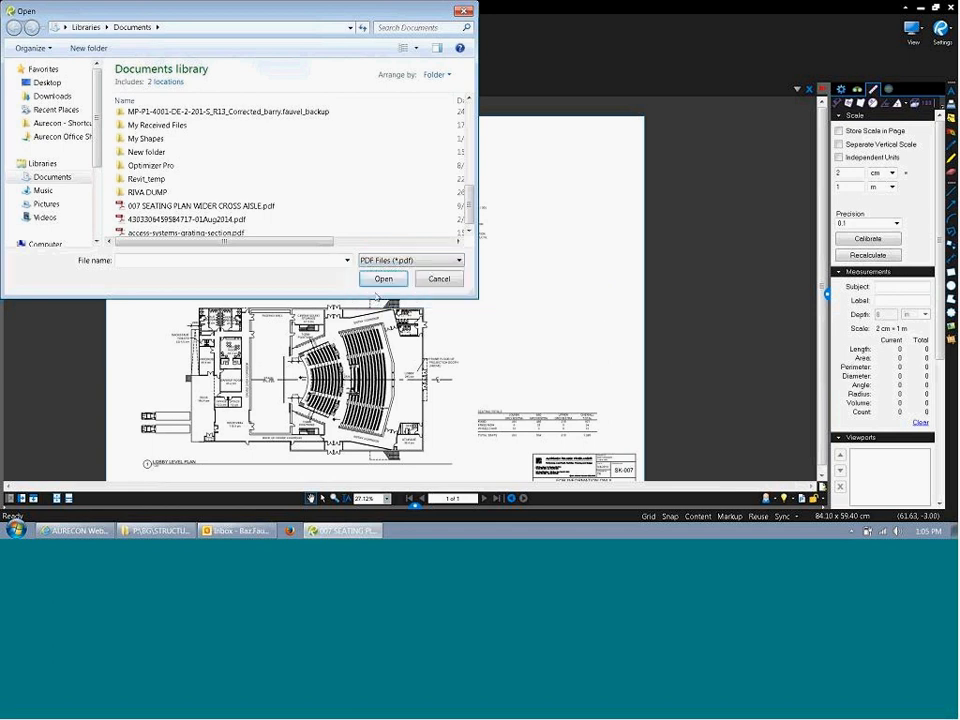
{"action": "left_click", "coordinate": [447, 281]}
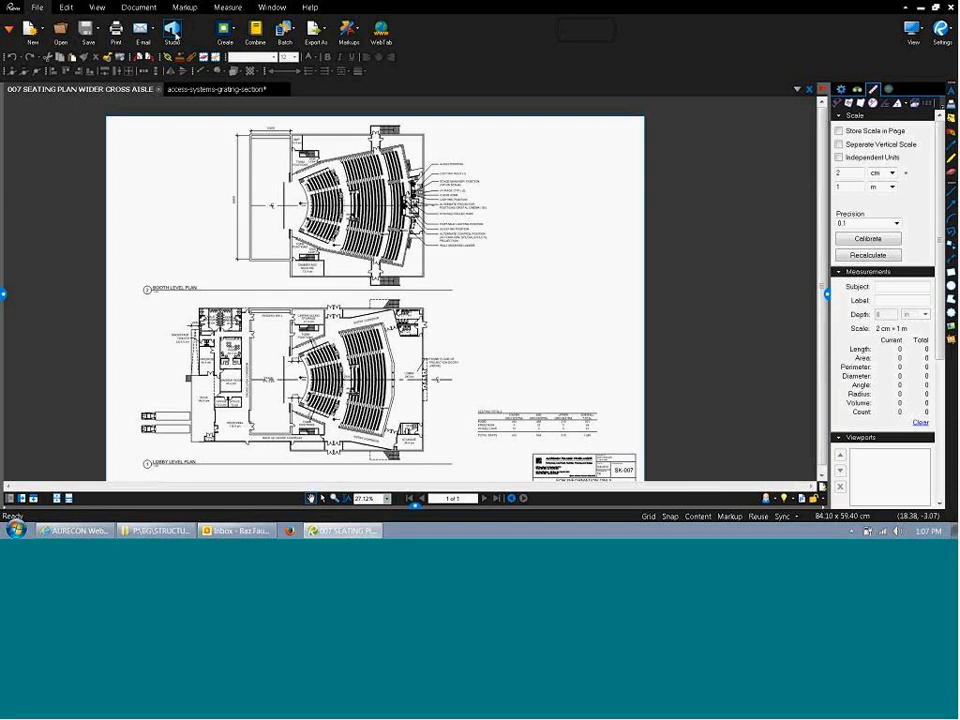
Review the Create dropdown's PDF creation options without choosing any.
{"action": "left_click", "coordinate": [236, 30]}
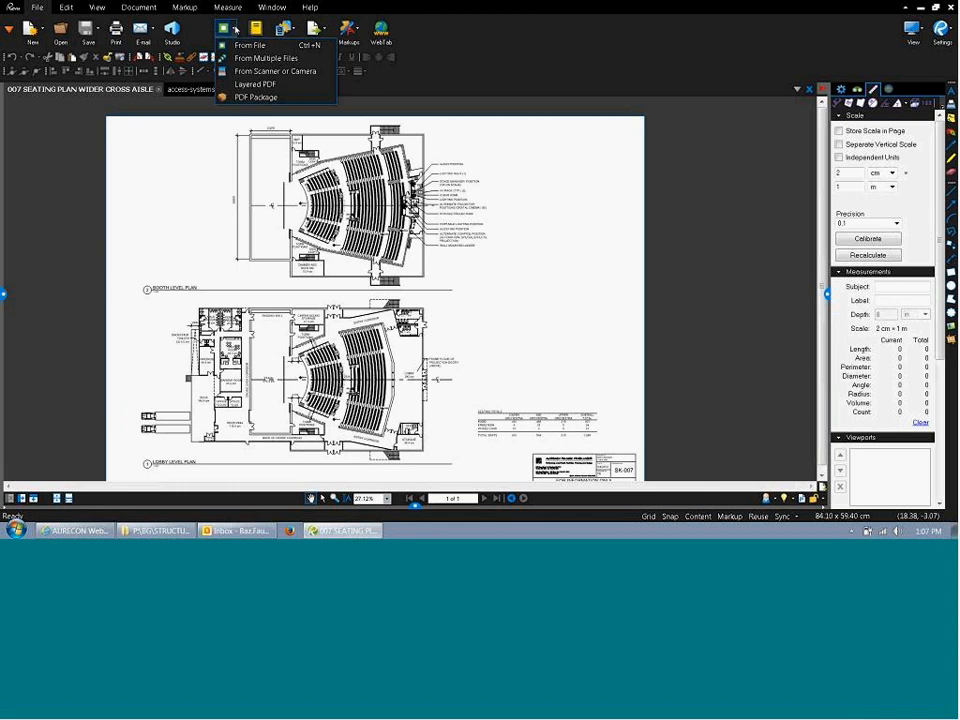
{"action": "left_click", "coordinate": [236, 30]}
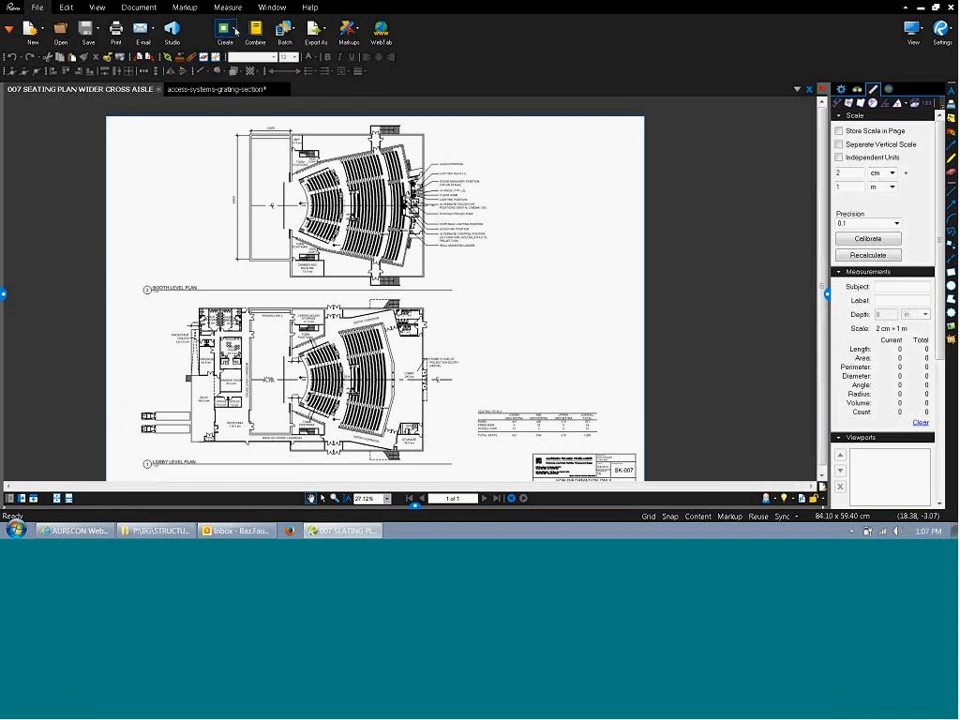
{"action": "left_click", "coordinate": [235, 31]}
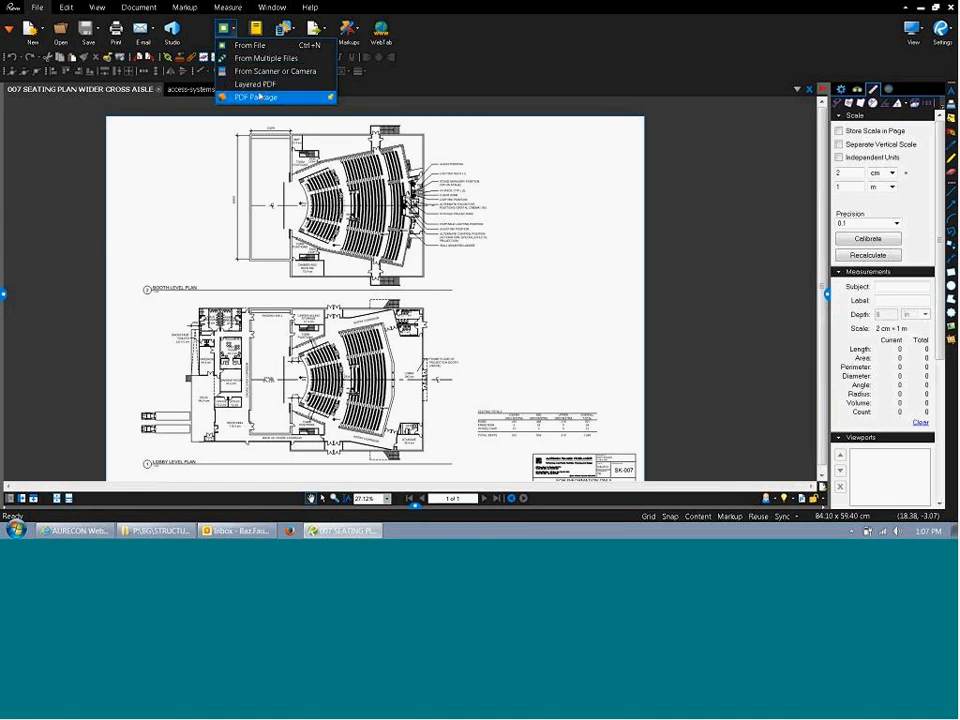
{"action": "left_click", "coordinate": [201, 32]}
Cancel the Combine PDF Files dialog and switch to the Title Blocks_transparent Explorer window.
{"action": "left_click", "coordinate": [256, 33]}
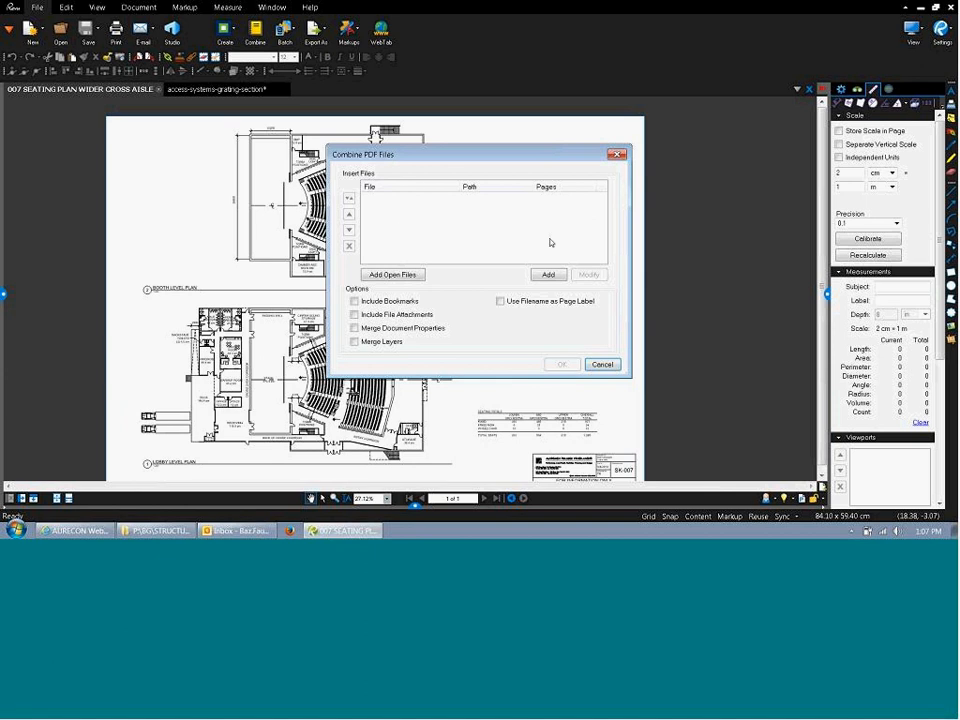
{"action": "left_click", "coordinate": [603, 365]}
{"action": "key", "text": "alt+Tab"}
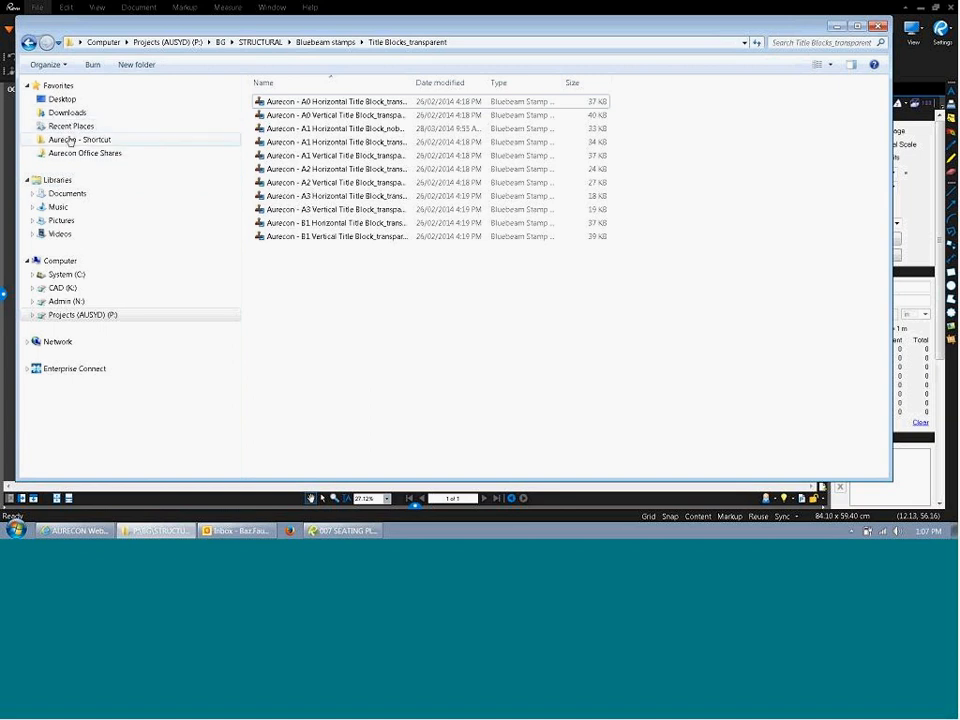
Sort Documents by type, select twelve PDFs and view their context menu, then open Revu's Batch list.
{"action": "left_click", "coordinate": [62, 195]}
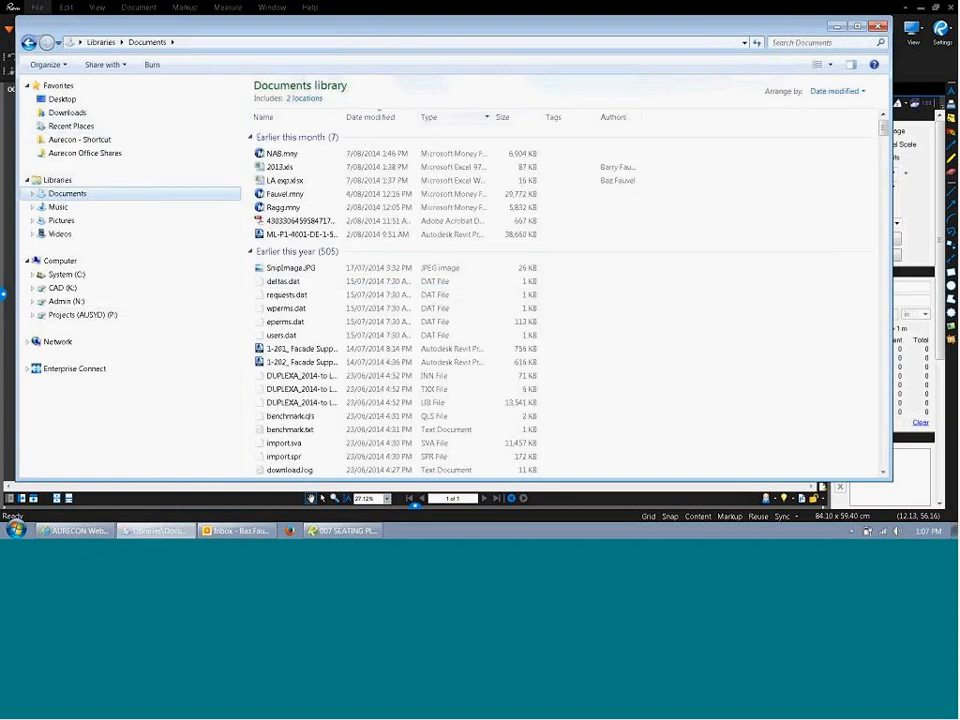
{"action": "left_click", "coordinate": [440, 117]}
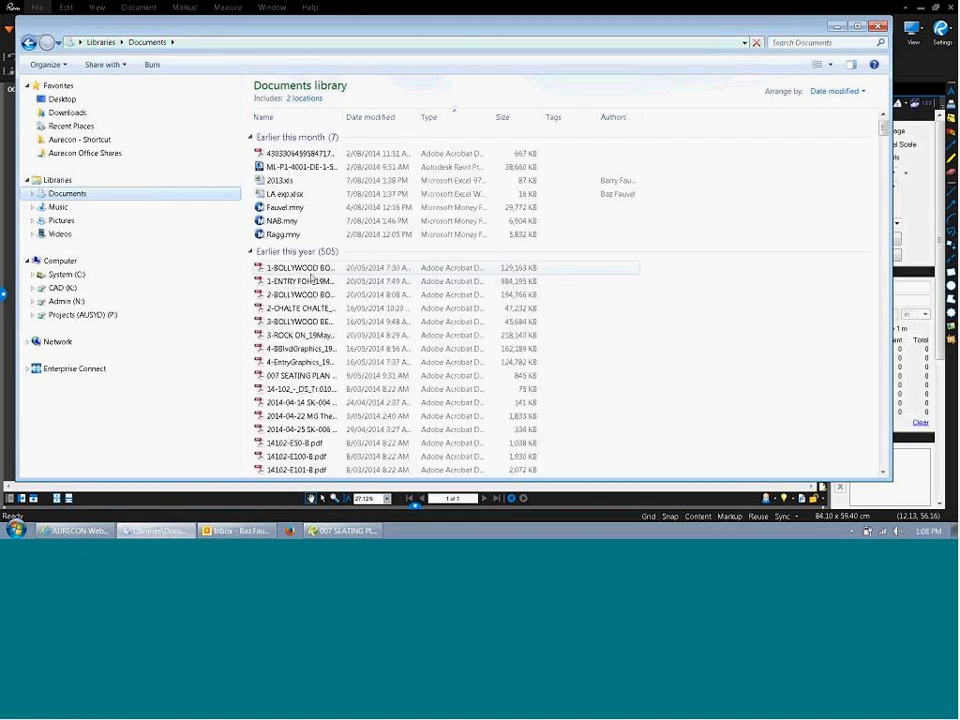
{"action": "left_click", "coordinate": [300, 268]}
{"action": "left_click", "coordinate": [303, 414], "text": "shift"}
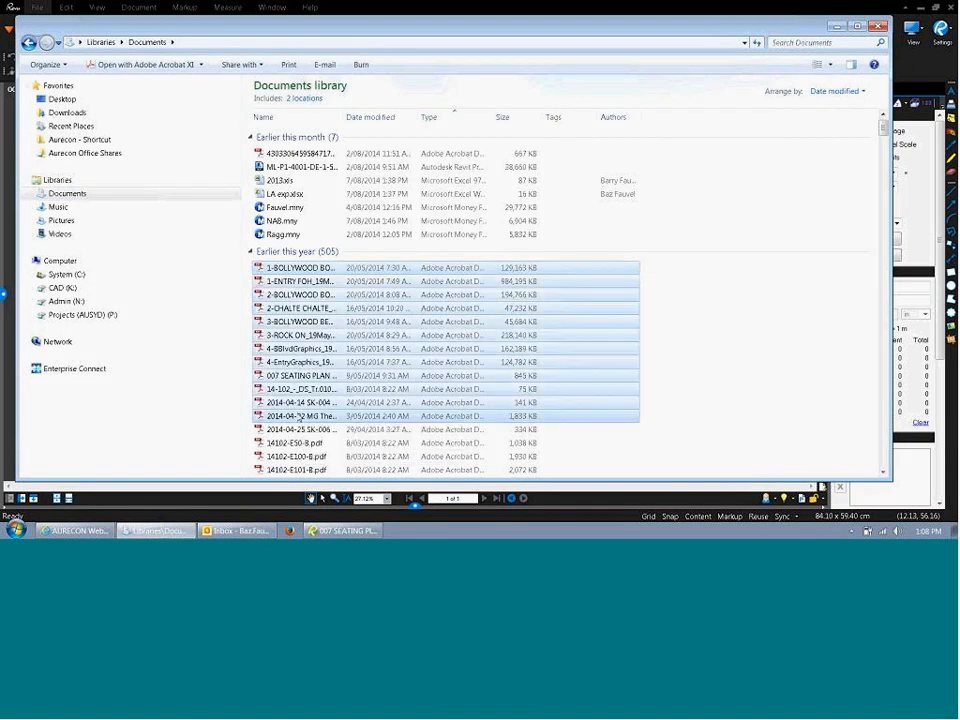
{"action": "right_click", "coordinate": [299, 415]}
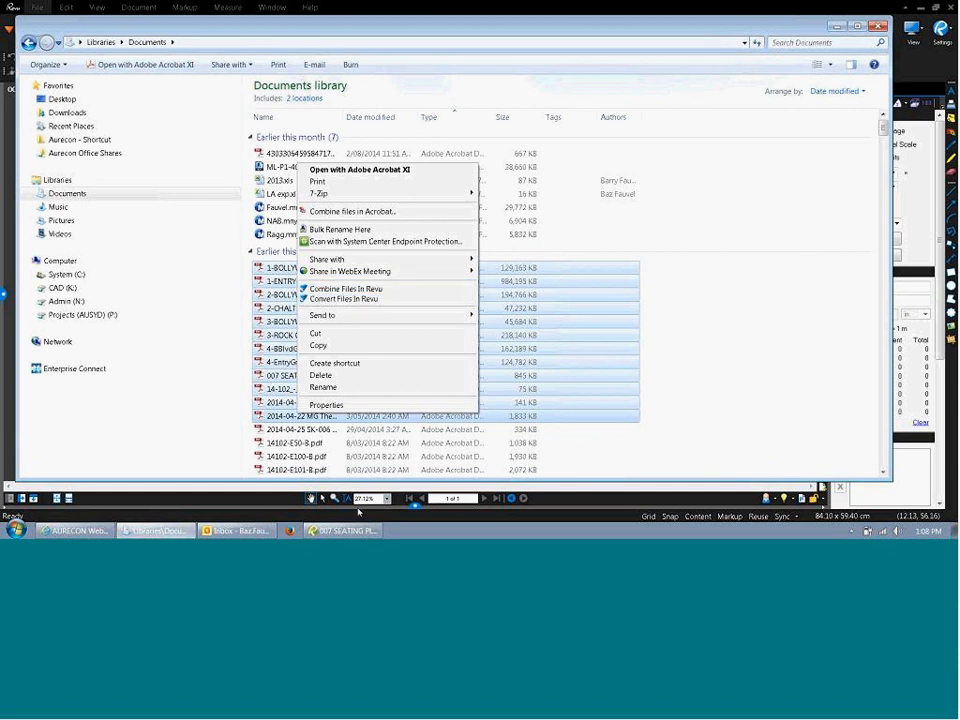
{"action": "left_click", "coordinate": [261, 510]}
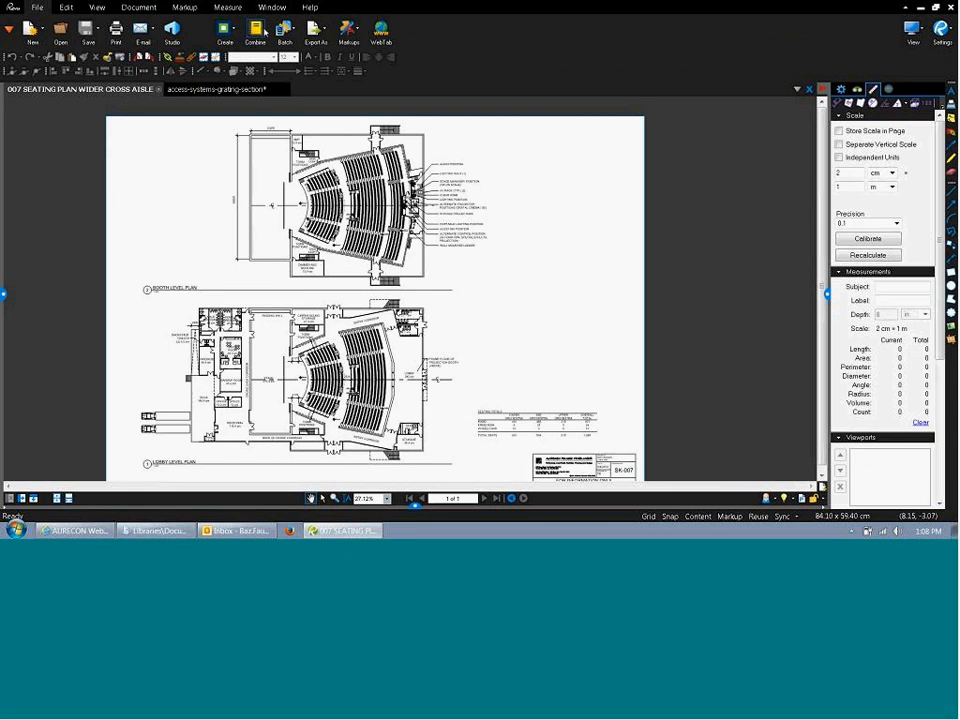
{"action": "left_click", "coordinate": [287, 30]}
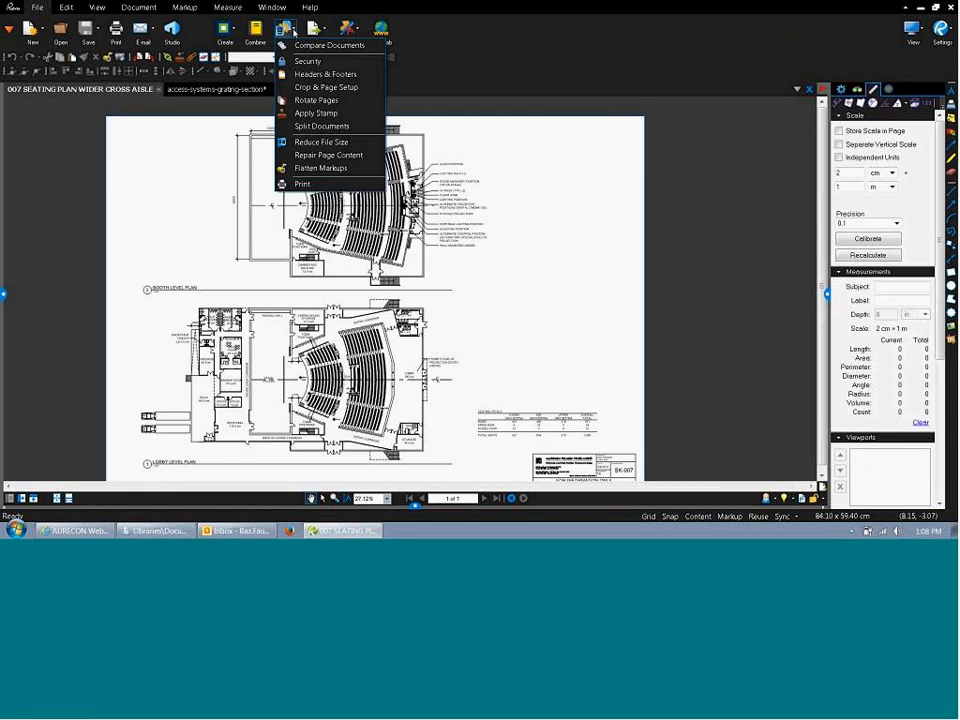
{"action": "left_click", "coordinate": [317, 101]}
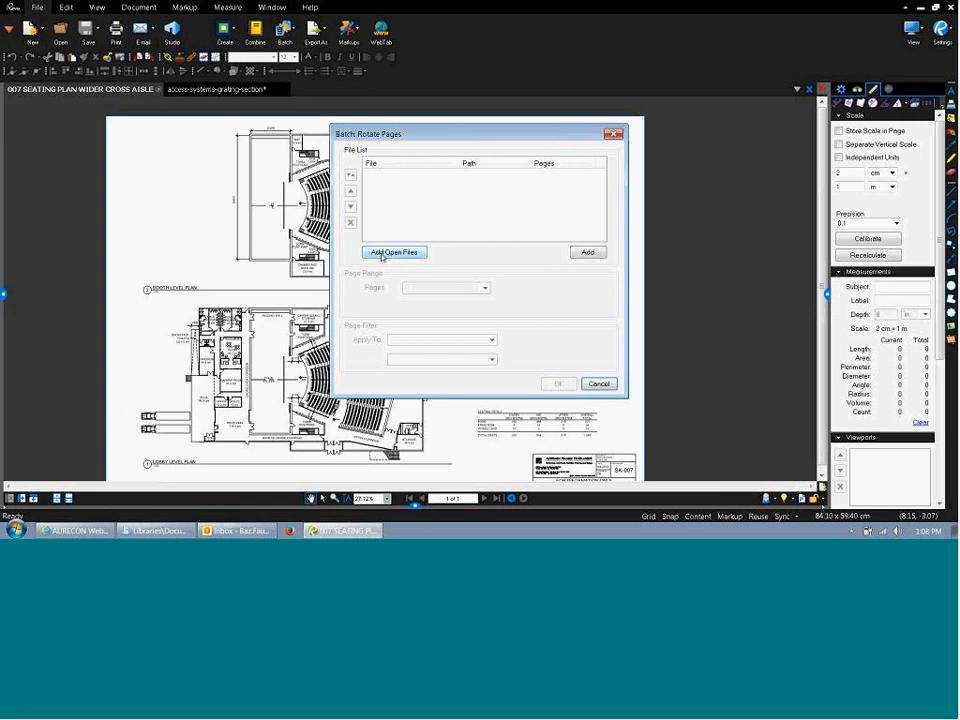
{"action": "left_click", "coordinate": [584, 254]}
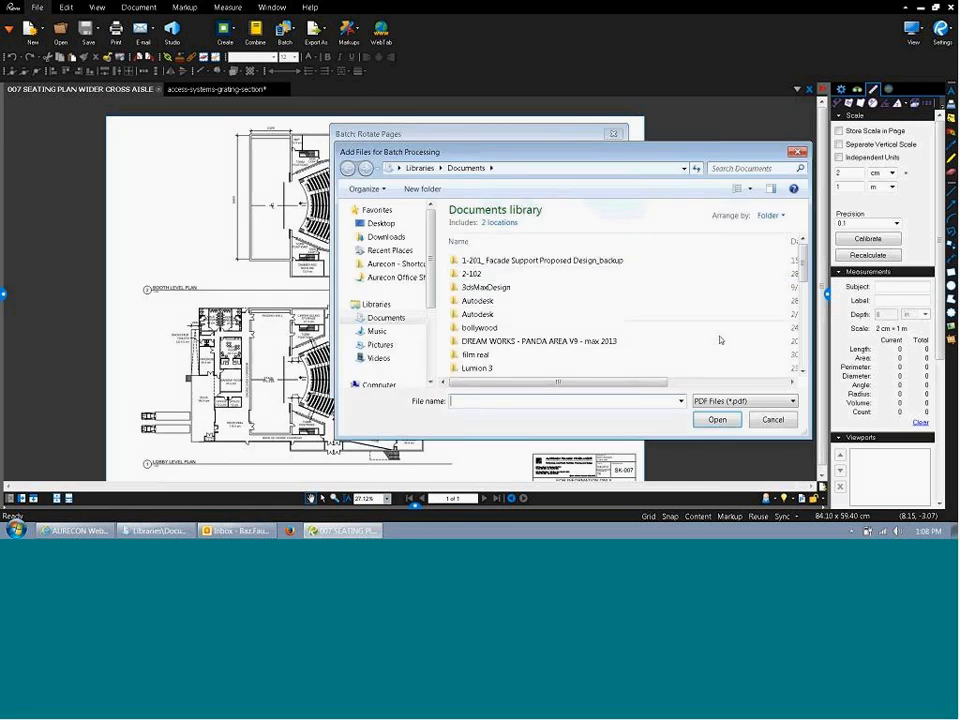
{"action": "key", "text": "Escape"}
{"action": "left_click", "coordinate": [394, 252]}
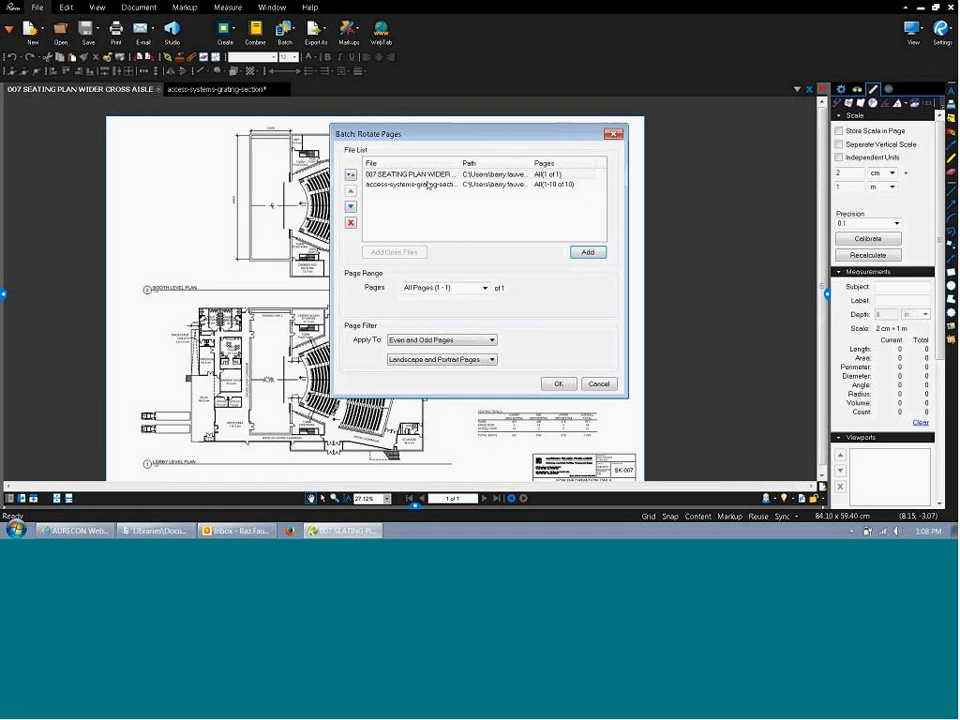
{"action": "left_click_drag", "start_coordinate": [459, 163], "coordinate": [540, 163]}
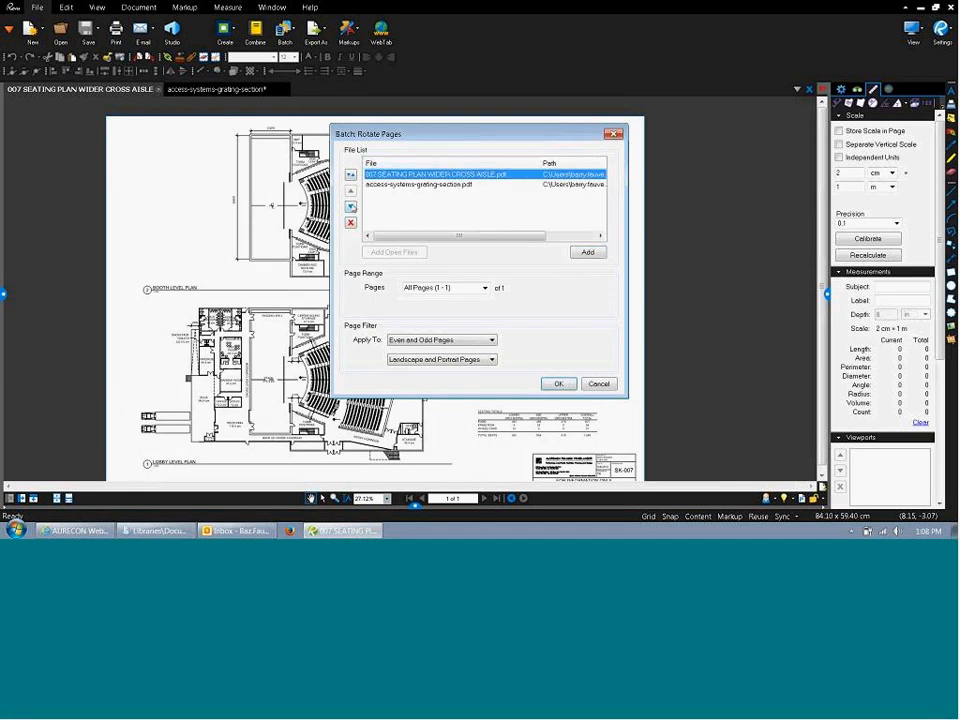
{"action": "left_click", "coordinate": [350, 206]}
{"action": "left_click", "coordinate": [350, 191]}
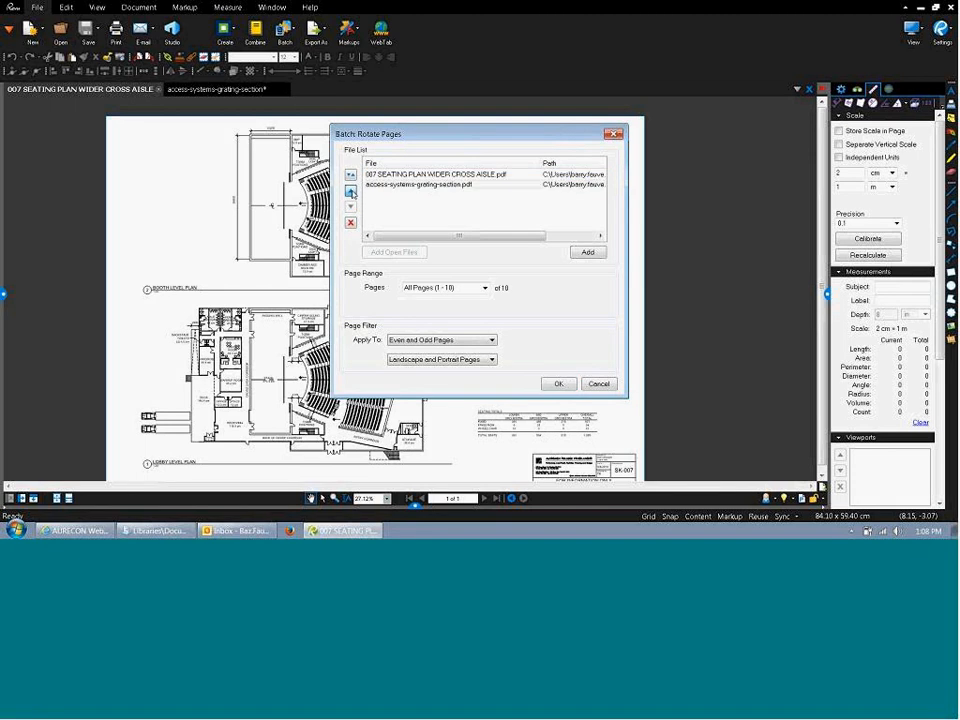
{"action": "left_click", "coordinate": [350, 192]}
{"action": "left_click", "coordinate": [350, 222]}
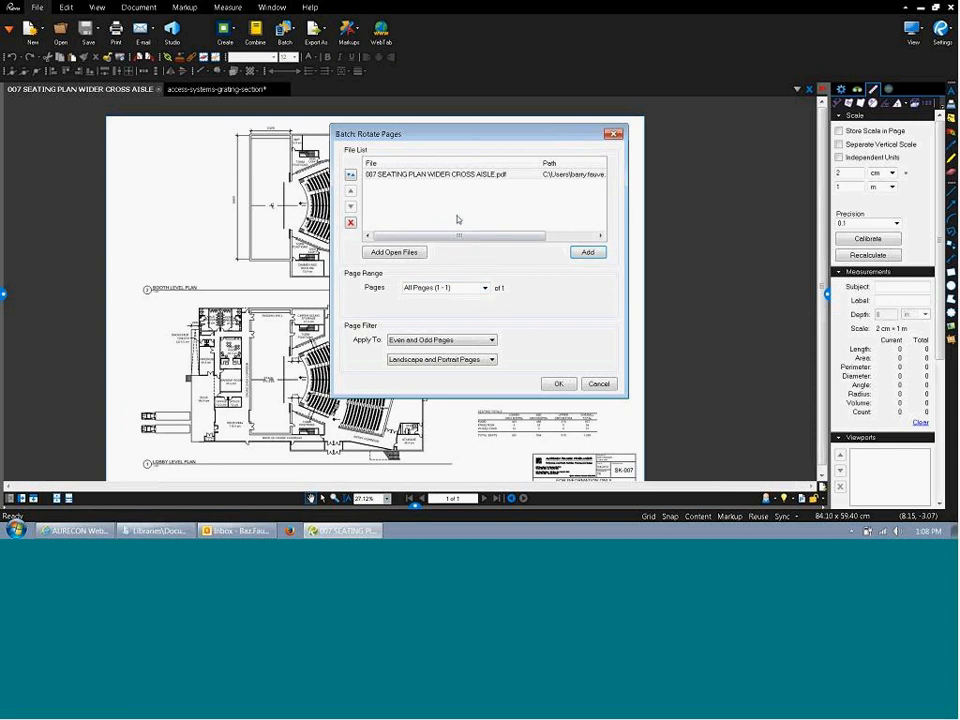
{"action": "left_click", "coordinate": [470, 288]}
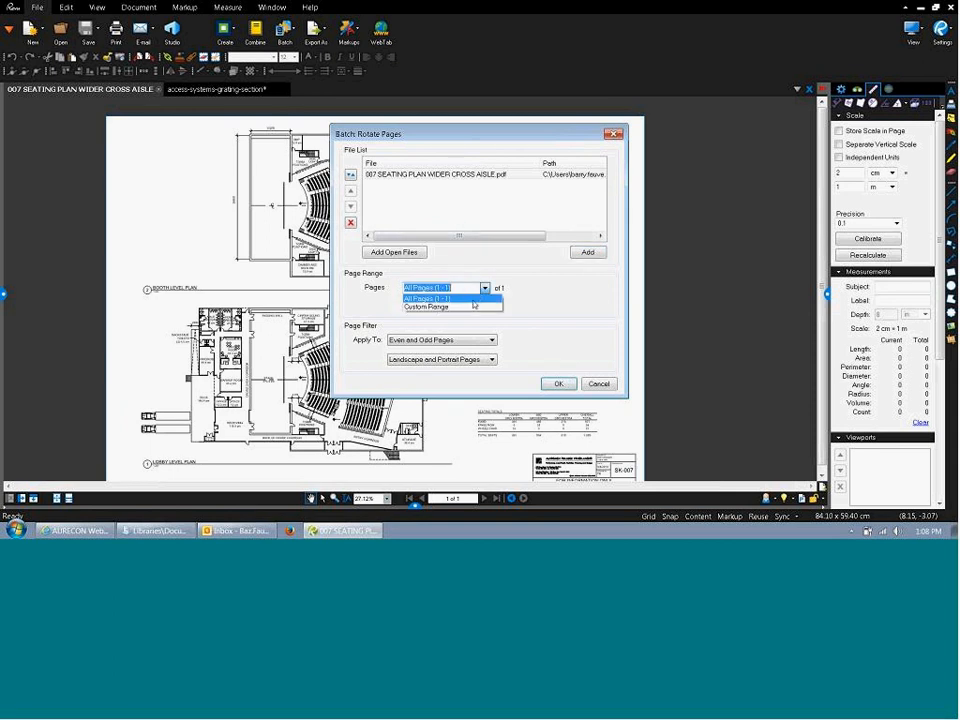
{"action": "left_click", "coordinate": [474, 306]}
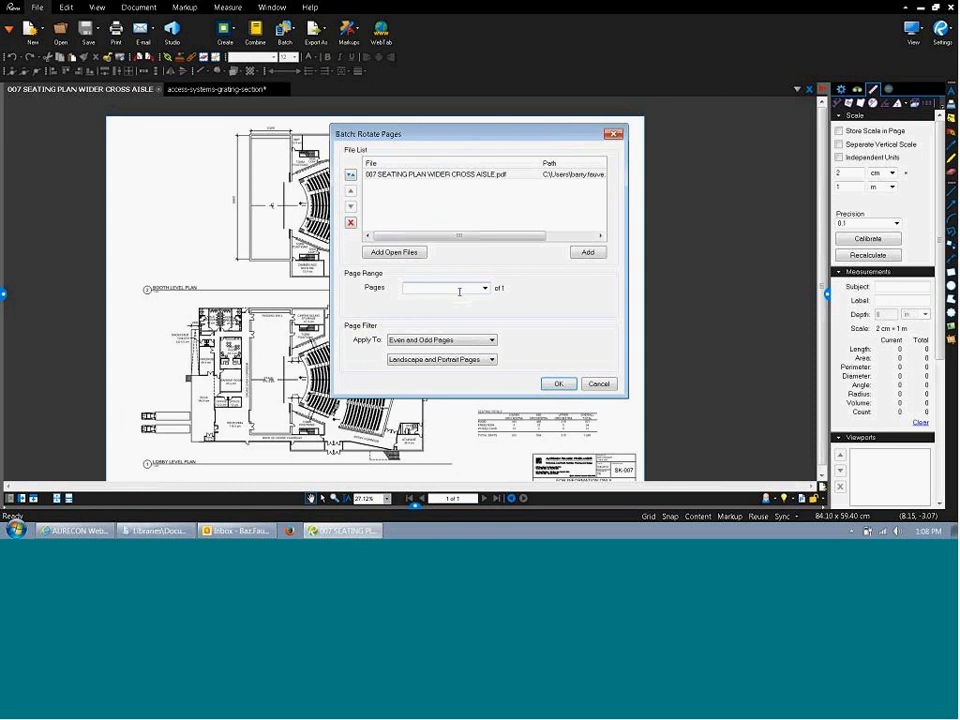
{"action": "type", "text": "1"}
{"action": "left_click", "coordinate": [481, 341]}
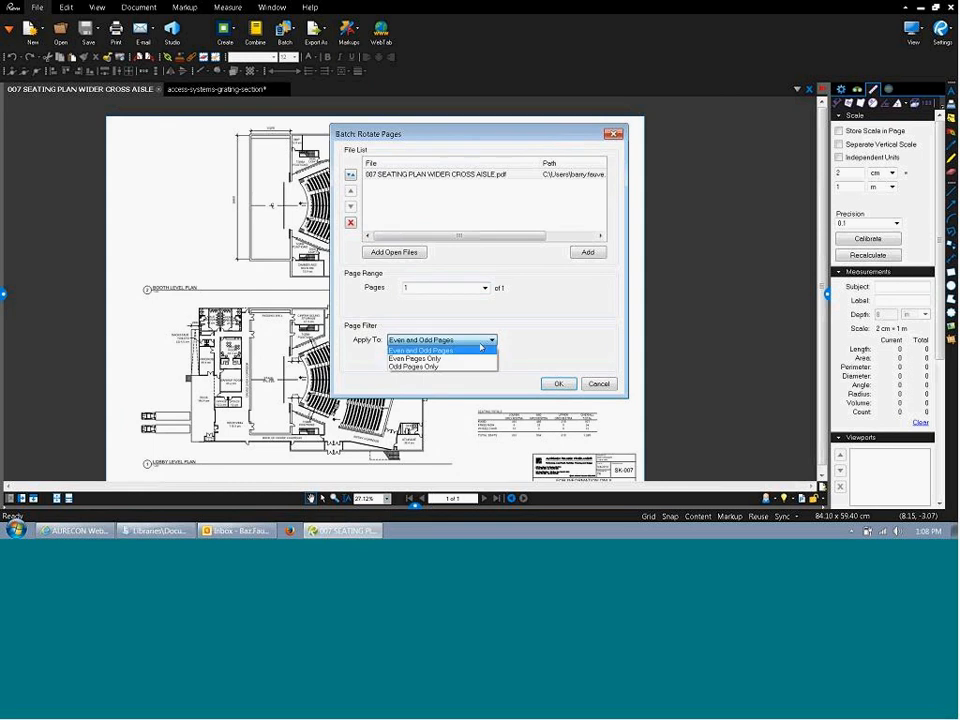
{"action": "left_click", "coordinate": [481, 349]}
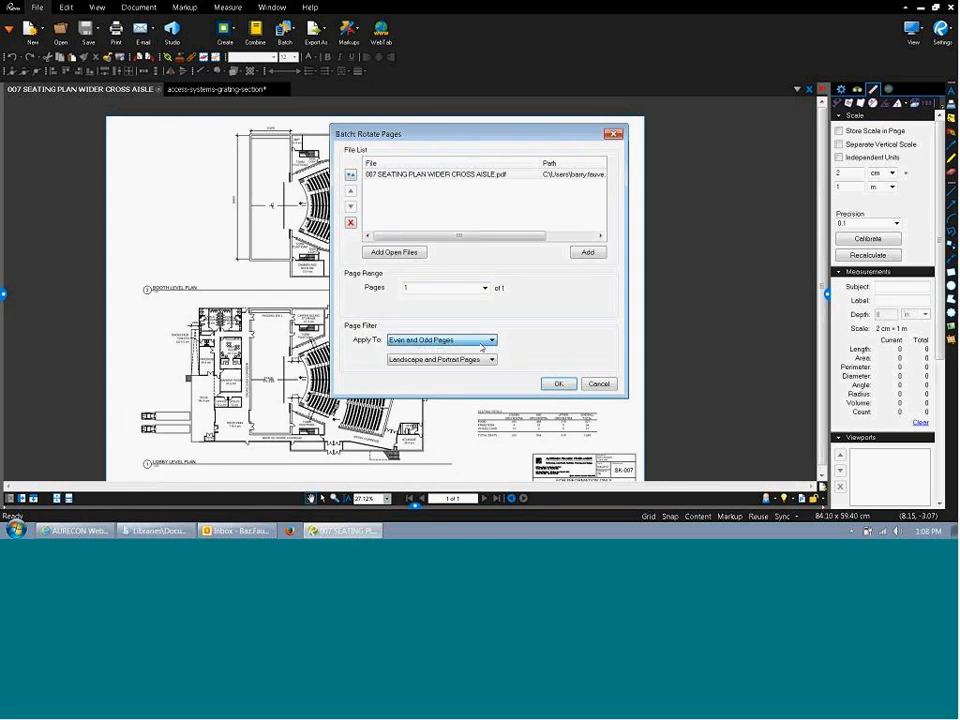
Cancel the batch rotation and look through the Batch and Export As dropdowns.
{"action": "left_click", "coordinate": [607, 385]}
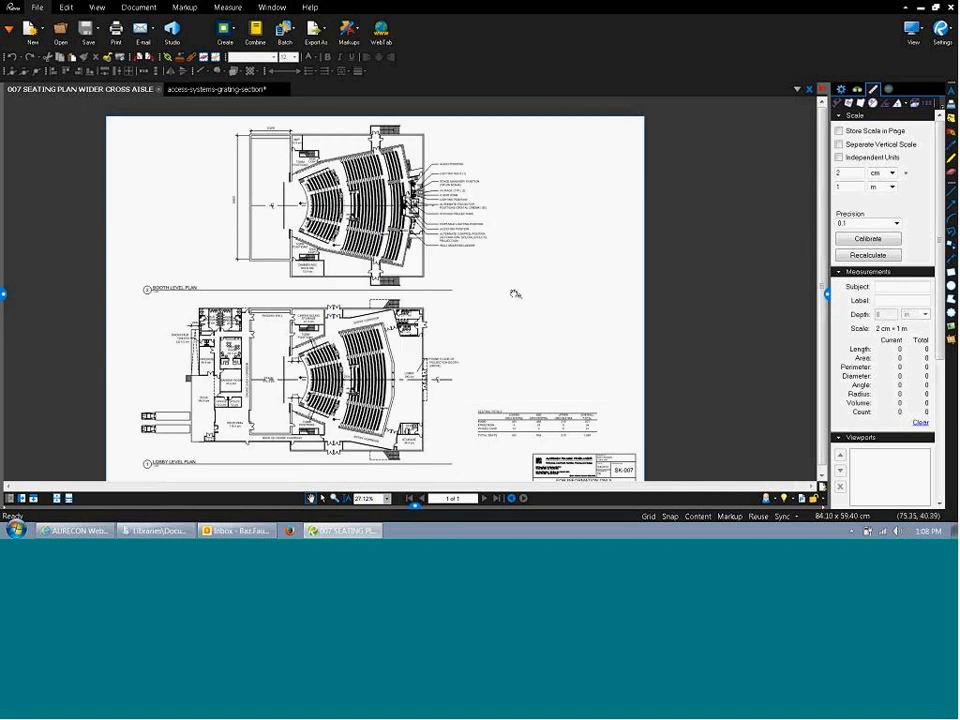
{"action": "left_click", "coordinate": [284, 28]}
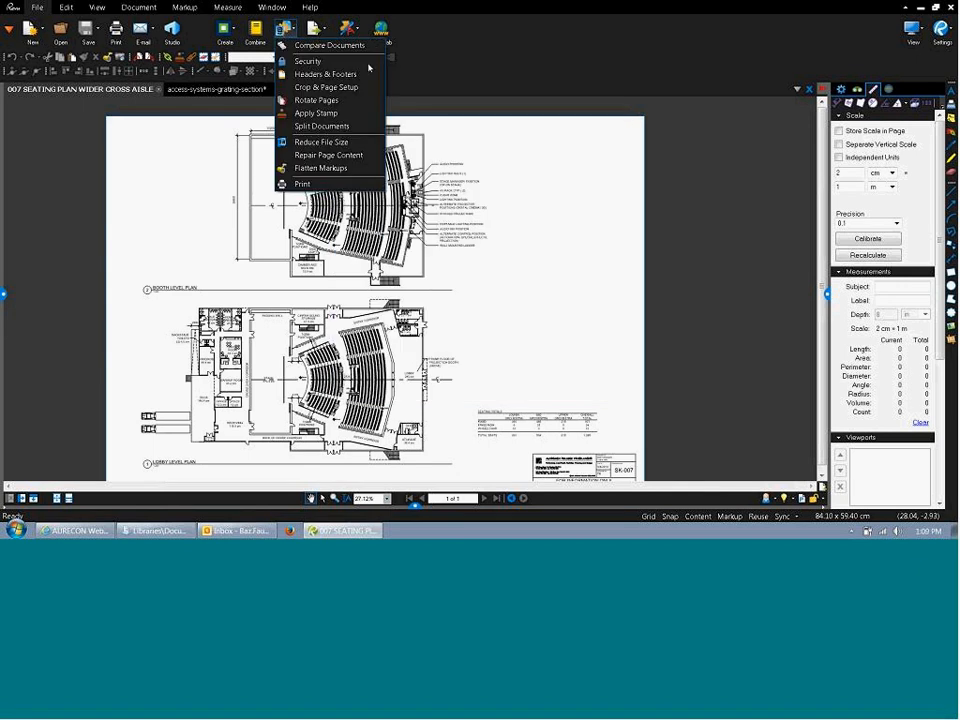
{"action": "left_click", "coordinate": [350, 40]}
{"action": "left_click", "coordinate": [323, 37]}
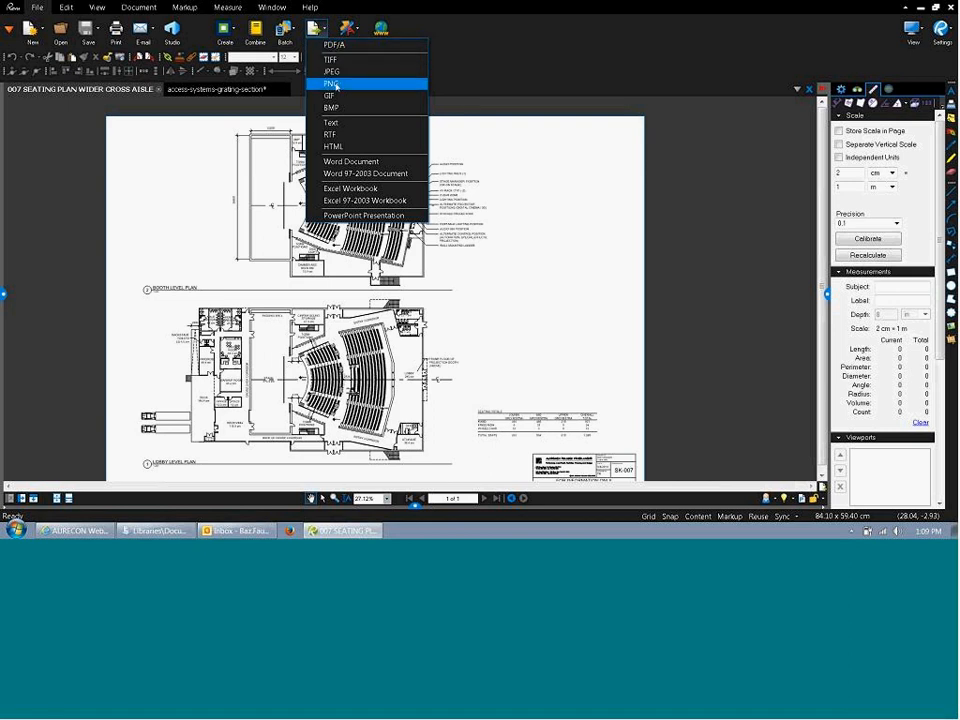
{"action": "left_click", "coordinate": [486, 58]}
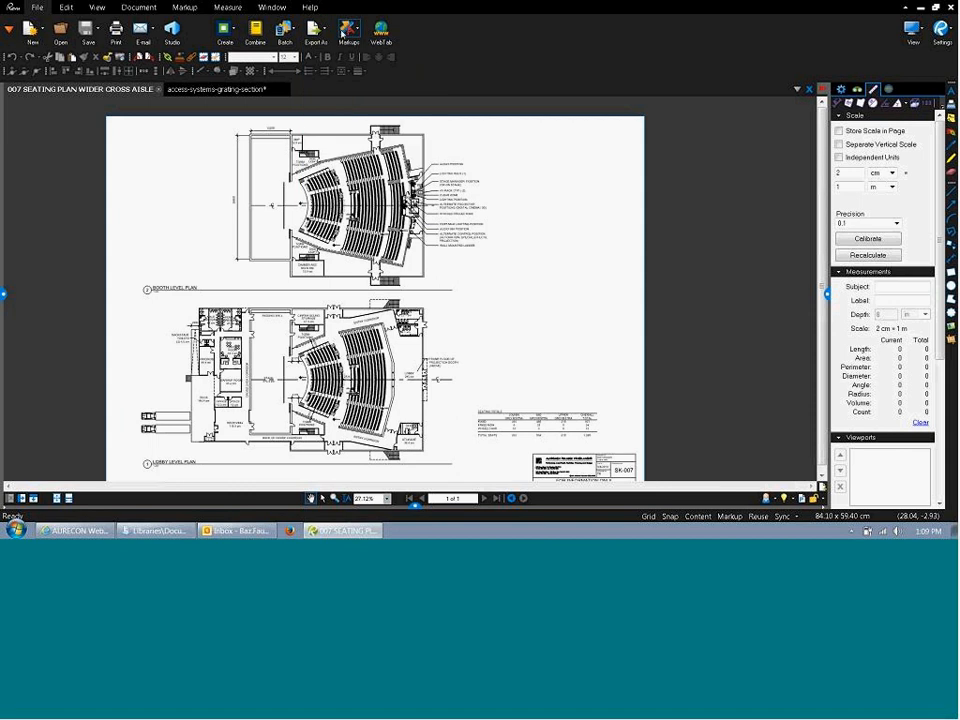
Look through the Markups dropdown, then open a WebTab and close it again.
{"action": "left_click", "coordinate": [343, 35]}
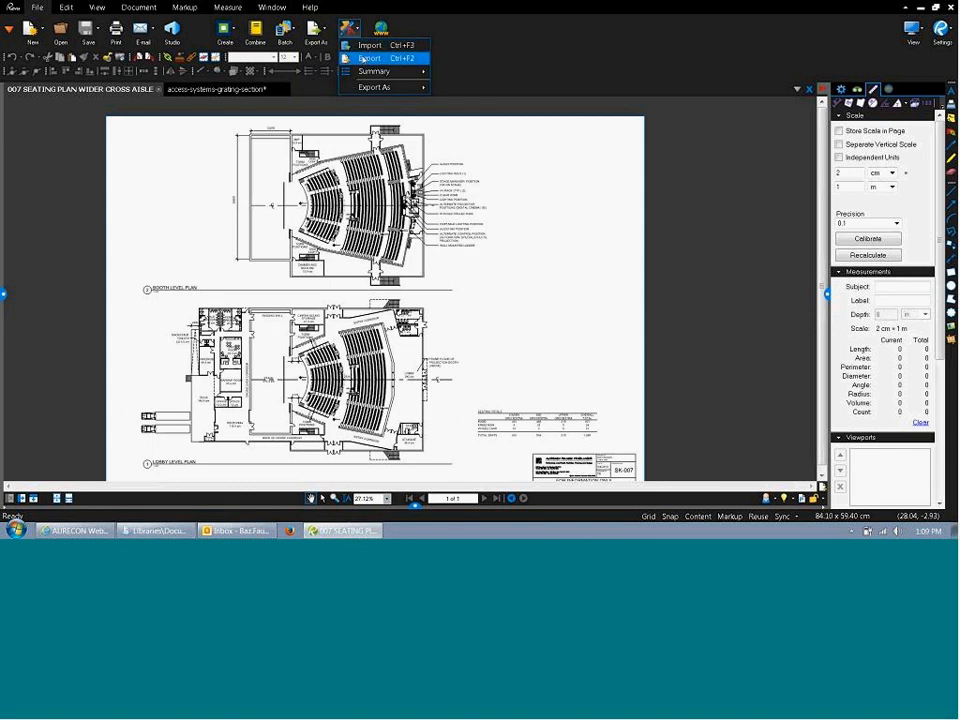
{"action": "left_click", "coordinate": [450, 41]}
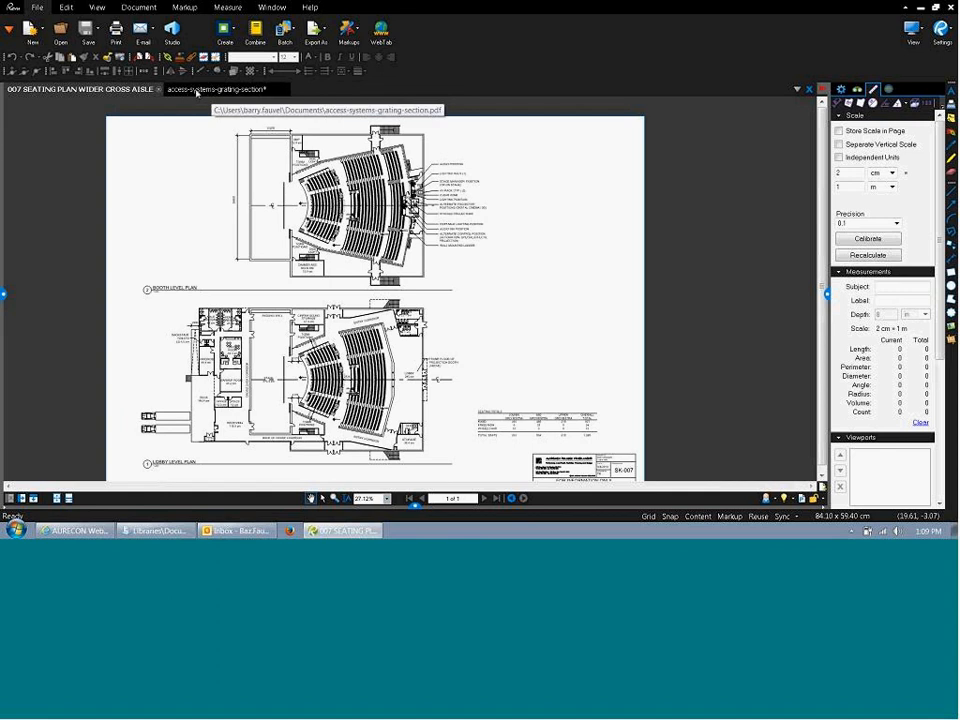
{"action": "left_click", "coordinate": [378, 42]}
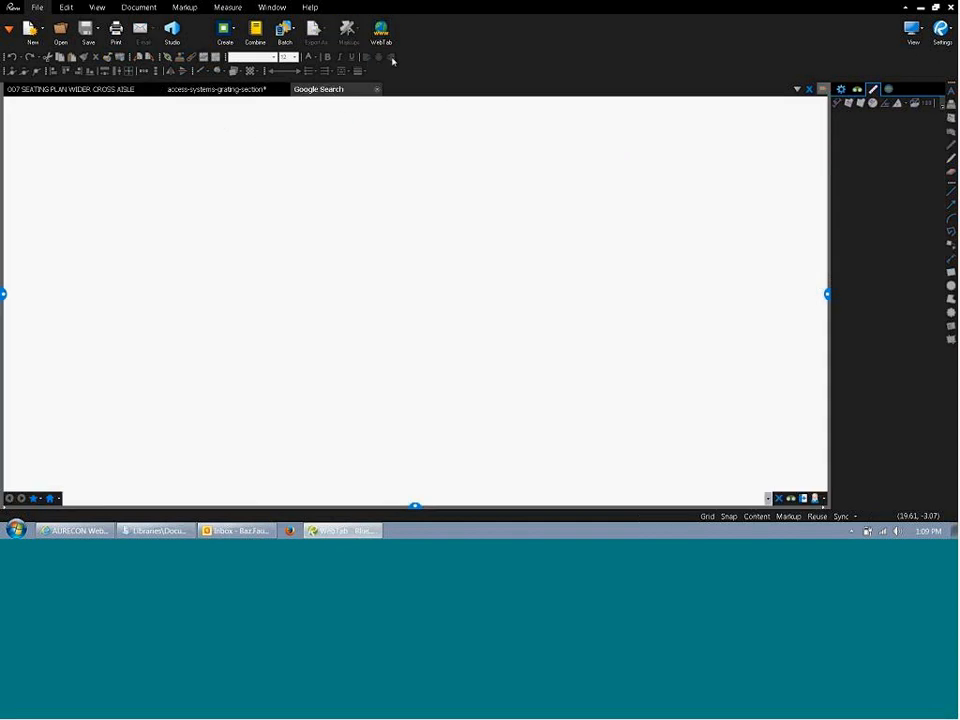
{"action": "left_click", "coordinate": [378, 91]}
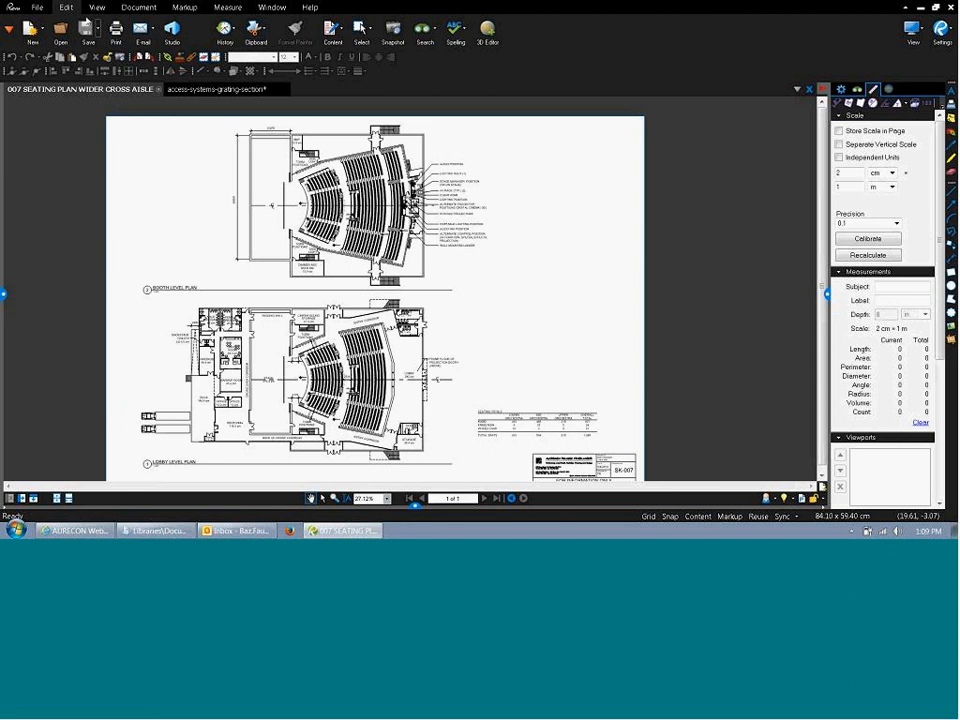
Look over the Undo history and Clipboard options, then paste the clipboard contents.
{"action": "left_click", "coordinate": [225, 29]}
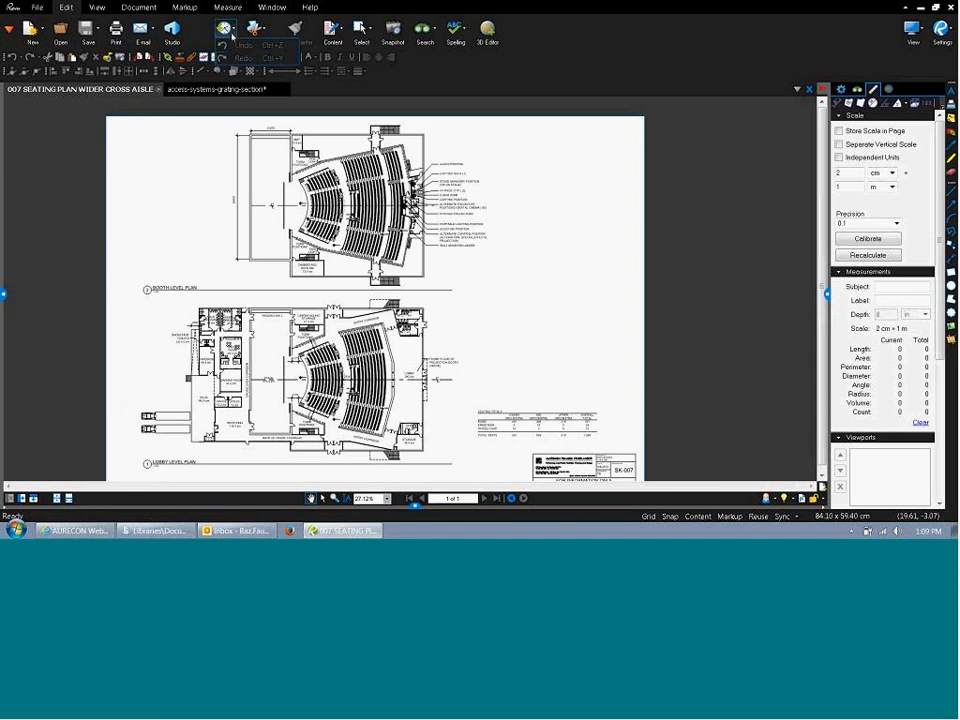
{"action": "left_click", "coordinate": [256, 111]}
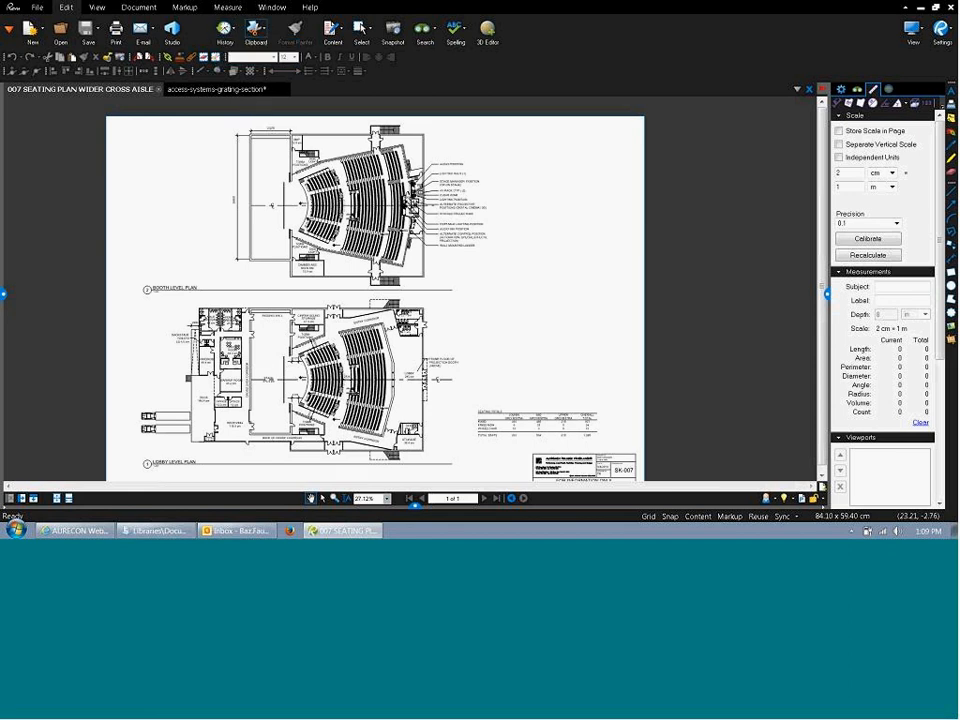
{"action": "left_click", "coordinate": [256, 29]}
{"action": "left_click", "coordinate": [454, 91]}
{"action": "left_click", "coordinate": [256, 29]}
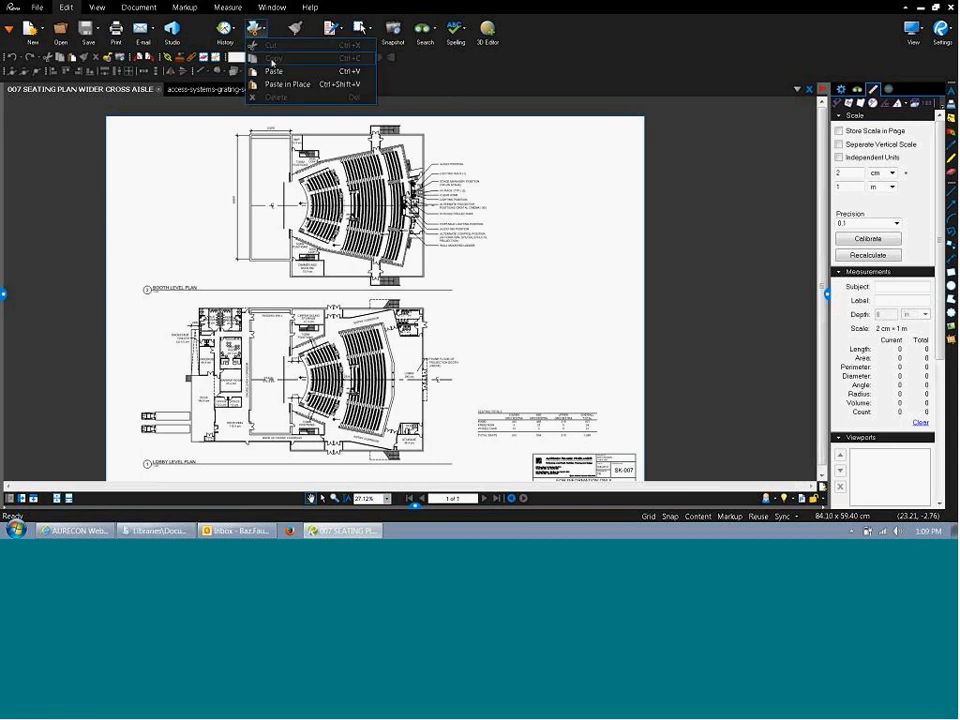
{"action": "left_click", "coordinate": [339, 71]}
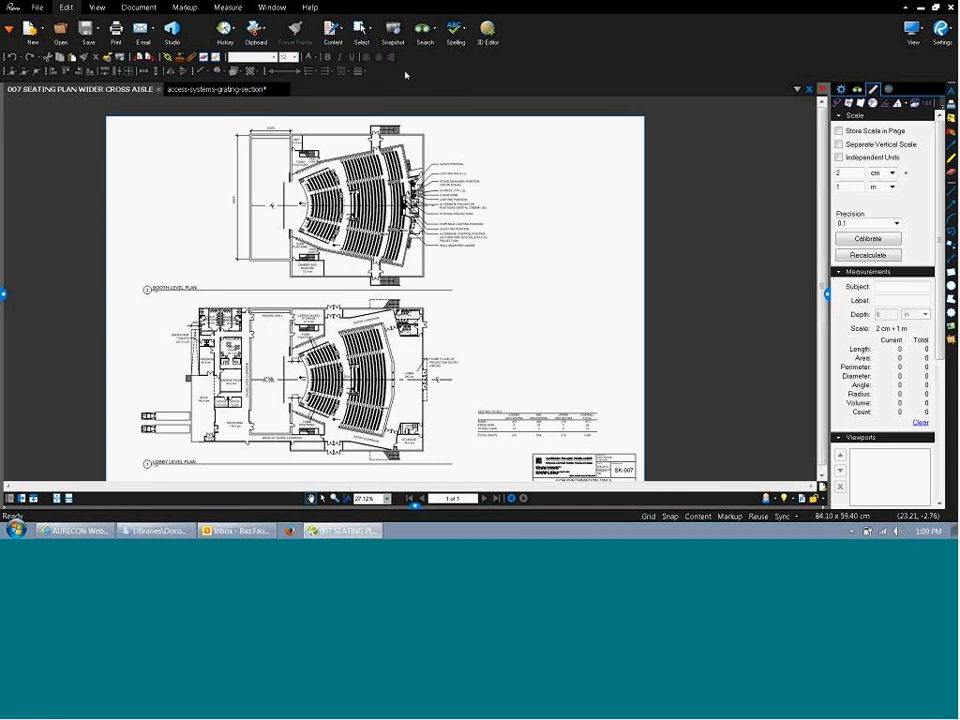
Run Content > Edit Text on the seating plan, then exit text editing with Esc.
{"action": "left_click", "coordinate": [334, 38]}
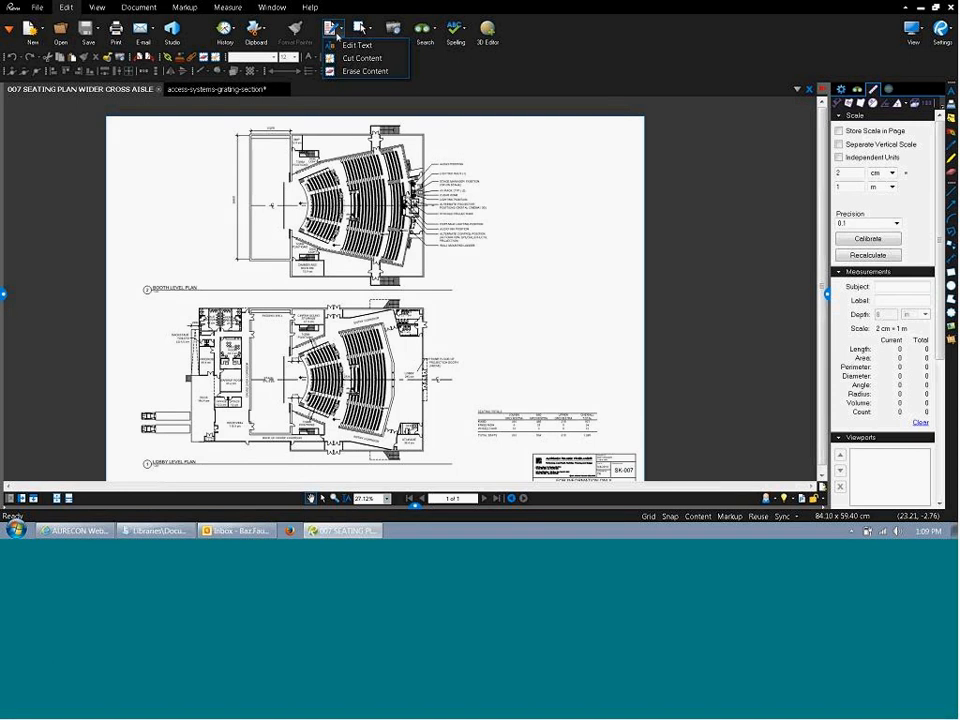
{"action": "left_click", "coordinate": [350, 45]}
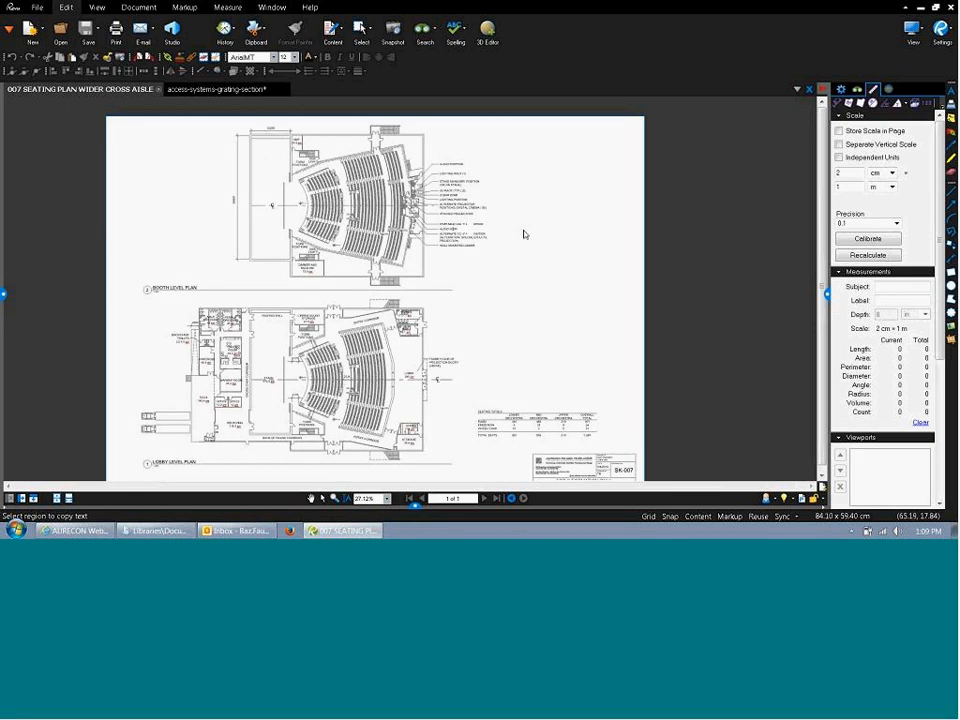
{"action": "key", "text": "Escape"}
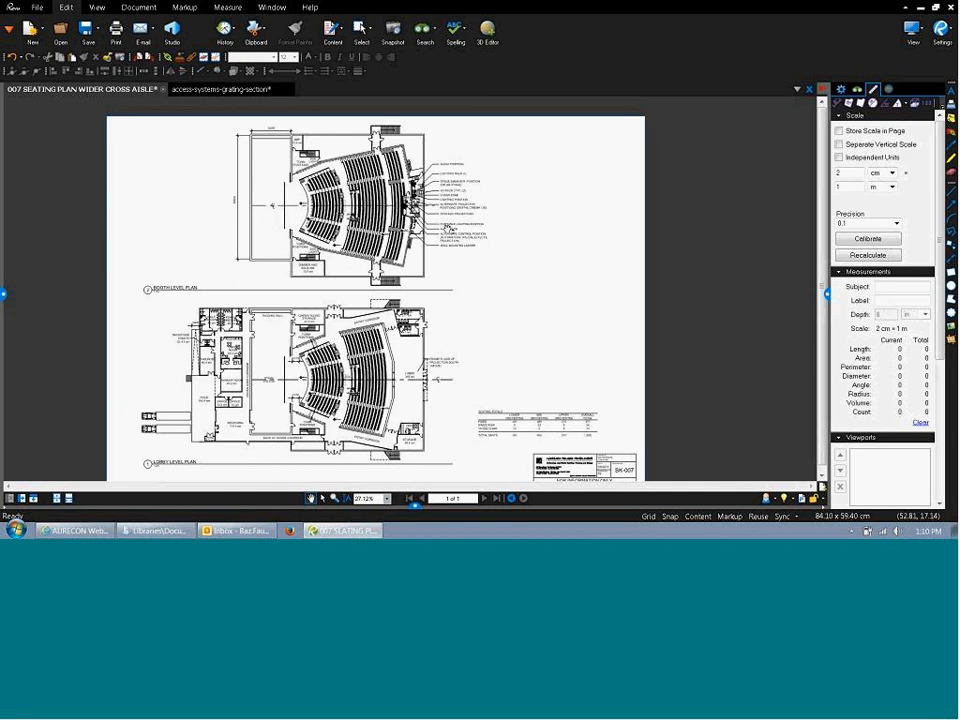
{"action": "scroll", "coordinate": [448, 228], "scroll_direction": "up", "scroll_amount": 4}
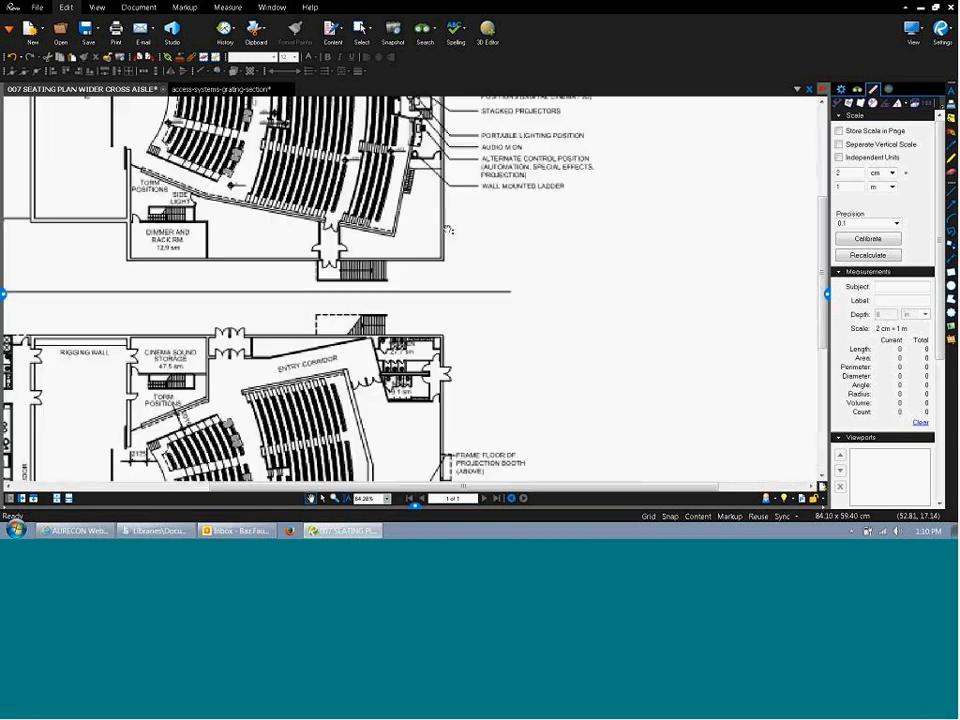
{"action": "left_click_drag", "start_coordinate": [456, 247], "coordinate": [395, 472]}
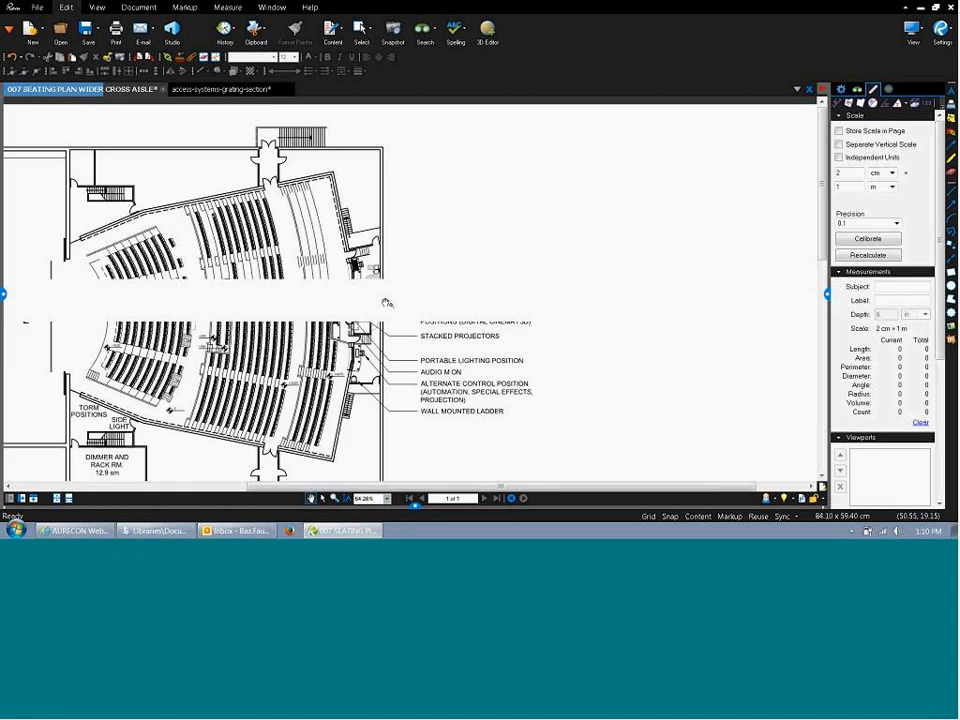
{"action": "left_click", "coordinate": [338, 33]}
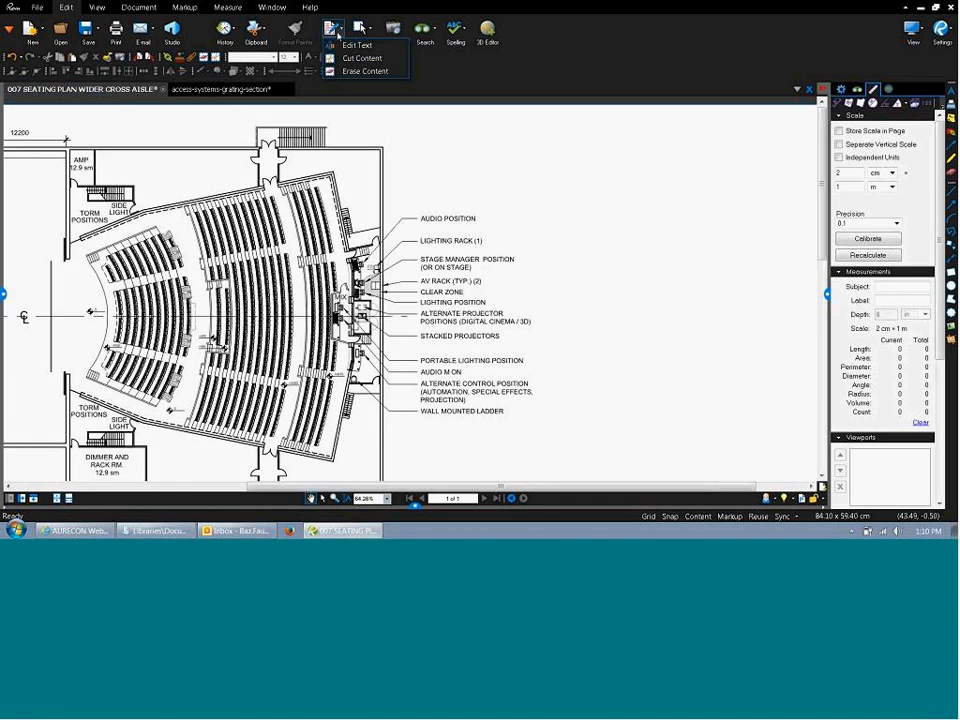
{"action": "left_click", "coordinate": [348, 59]}
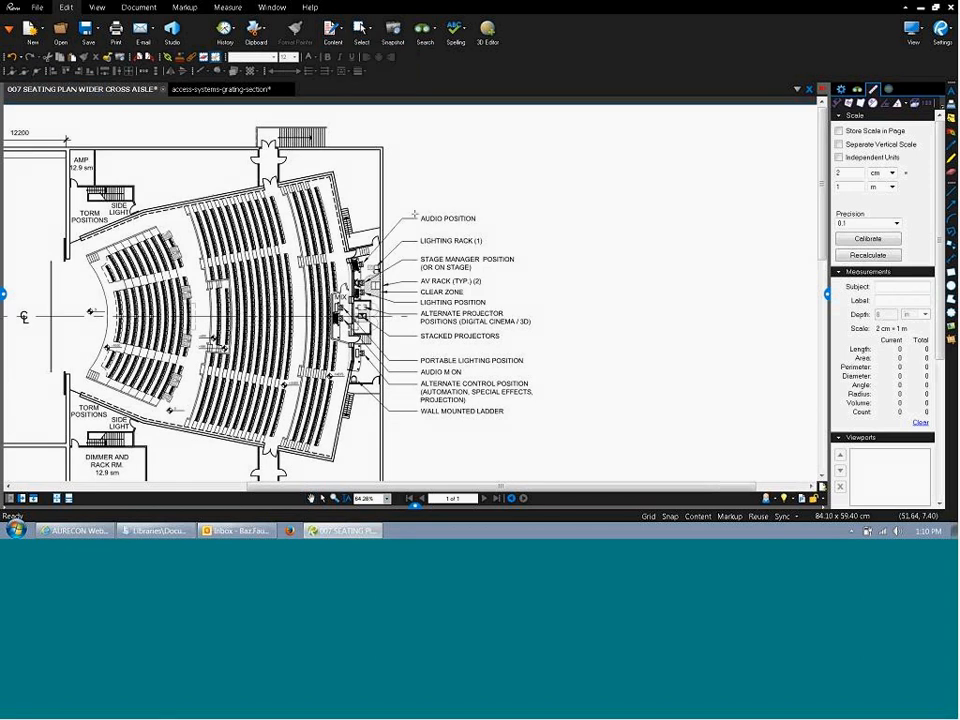
{"action": "left_click_drag", "start_coordinate": [418, 207], "coordinate": [499, 230]}
{"action": "key", "text": "ctrl+v"}
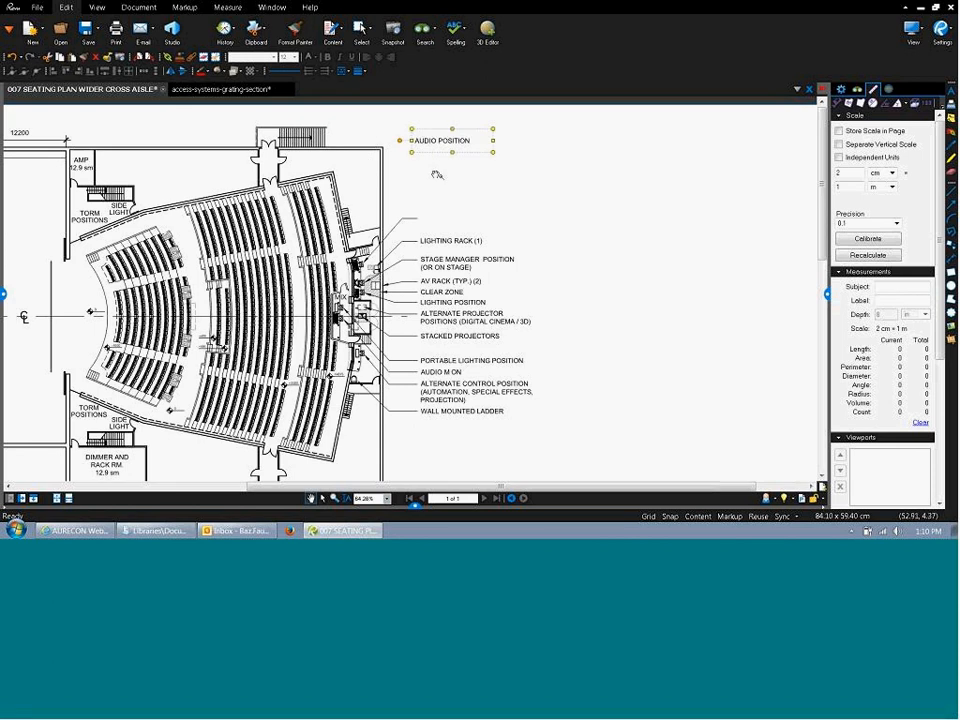
{"action": "key", "text": "ctrl+z"}
{"action": "key", "text": "ctrl+y"}
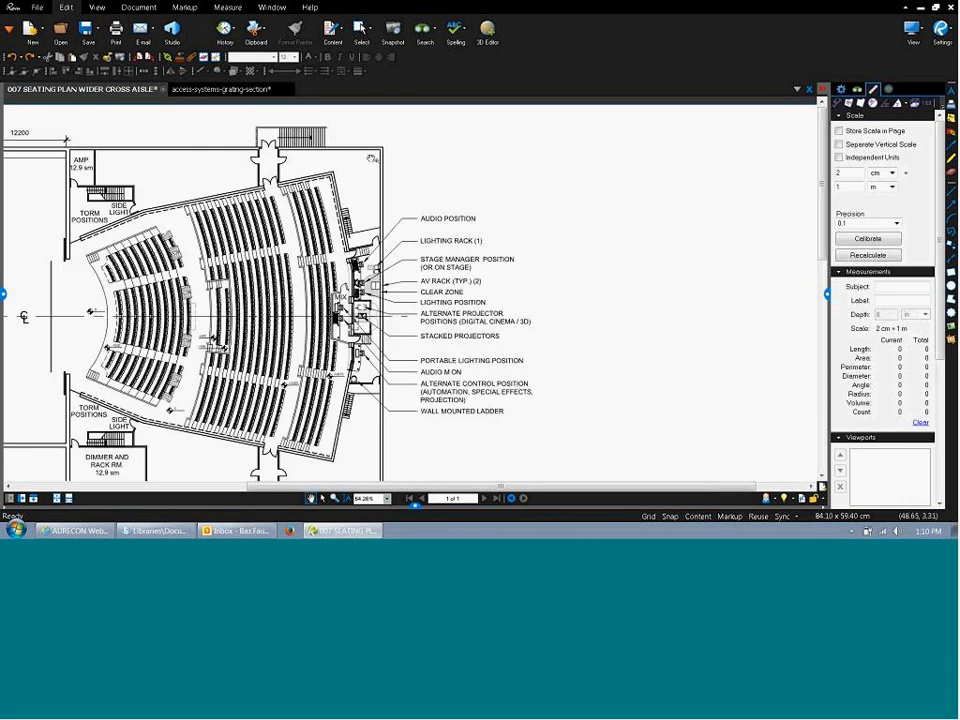
{"action": "left_click", "coordinate": [332, 30]}
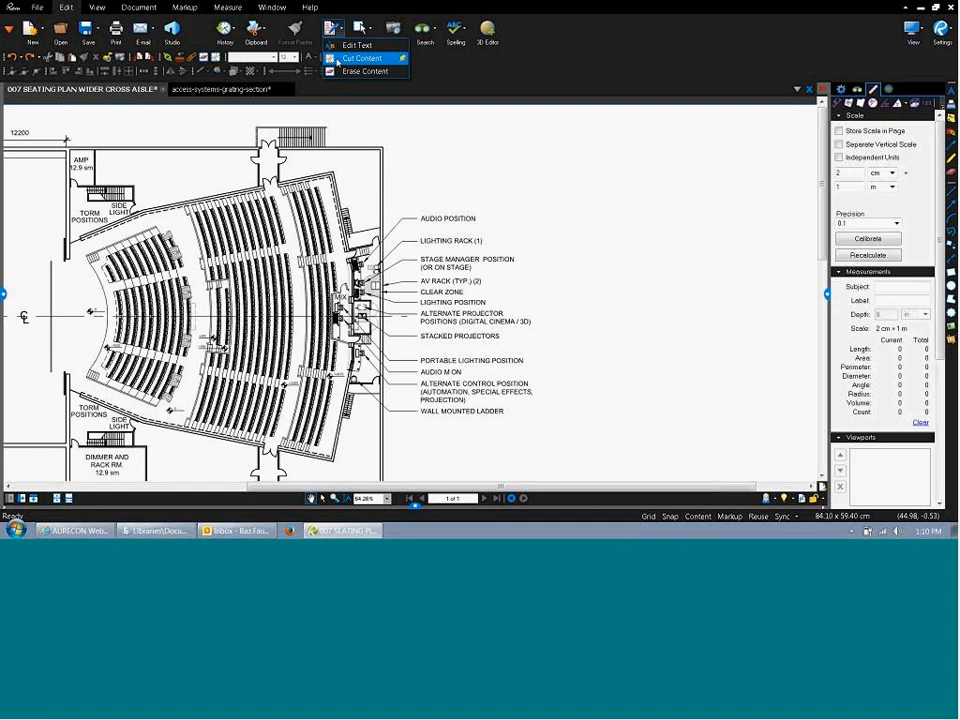
Cut the AUDIO POSITION label with Cut Content and begin outlining the lighting labels.
{"action": "left_click", "coordinate": [337, 58]}
{"action": "left_click_drag", "start_coordinate": [412, 205], "coordinate": [489, 235]}
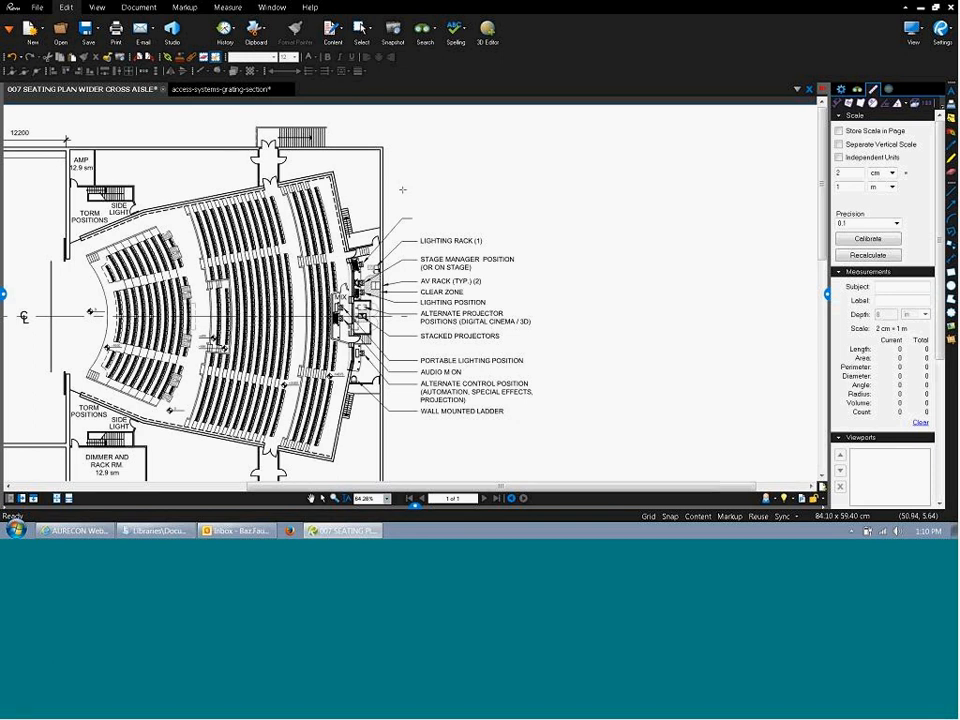
{"action": "left_click_drag", "start_coordinate": [403, 189], "coordinate": [474, 212]}
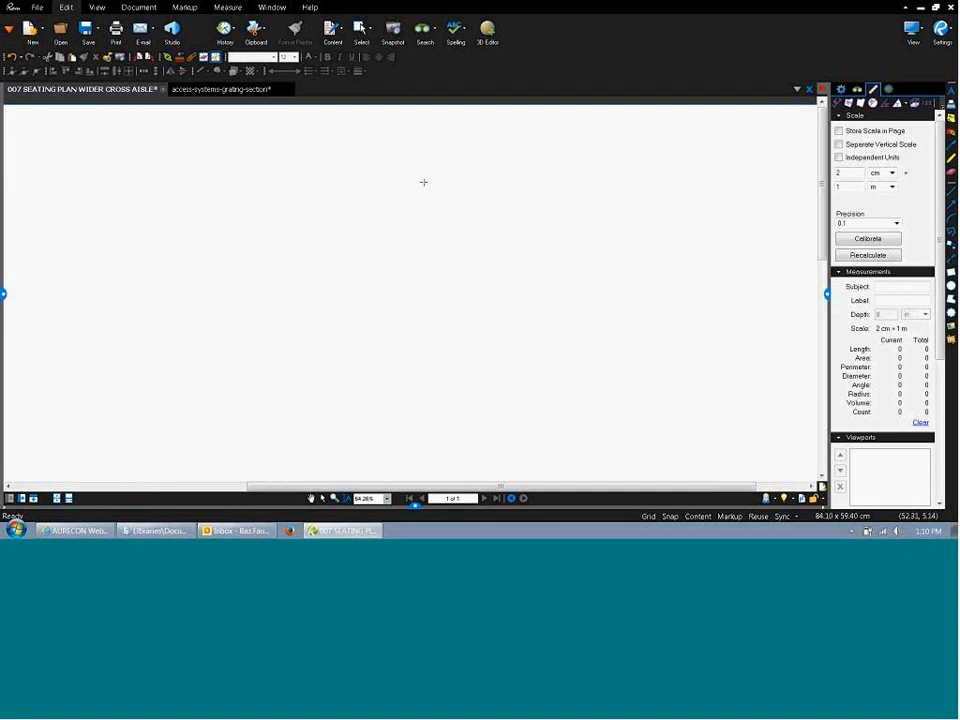
{"action": "left_click", "coordinate": [395, 243]}
{"action": "left_click", "coordinate": [394, 298]}
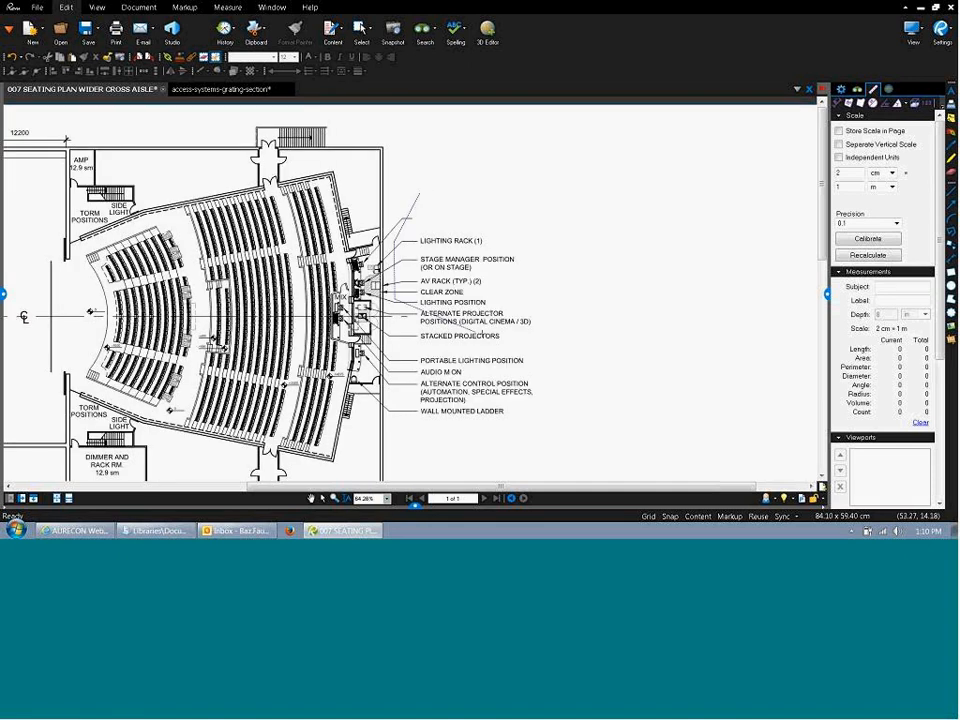
{"action": "left_click", "coordinate": [495, 334]}
Close the outline to cut the lighting labels, then undo the last action.
{"action": "left_click", "coordinate": [555, 318]}
{"action": "left_click", "coordinate": [571, 257]}
{"action": "left_click", "coordinate": [514, 218]}
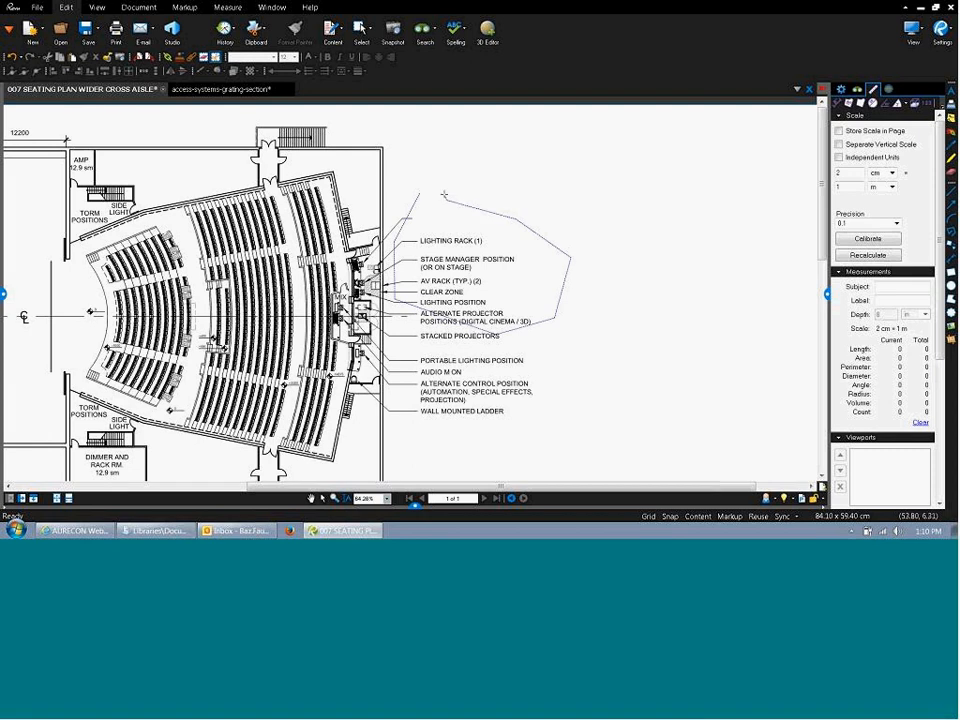
{"action": "double_click", "coordinate": [430, 189]}
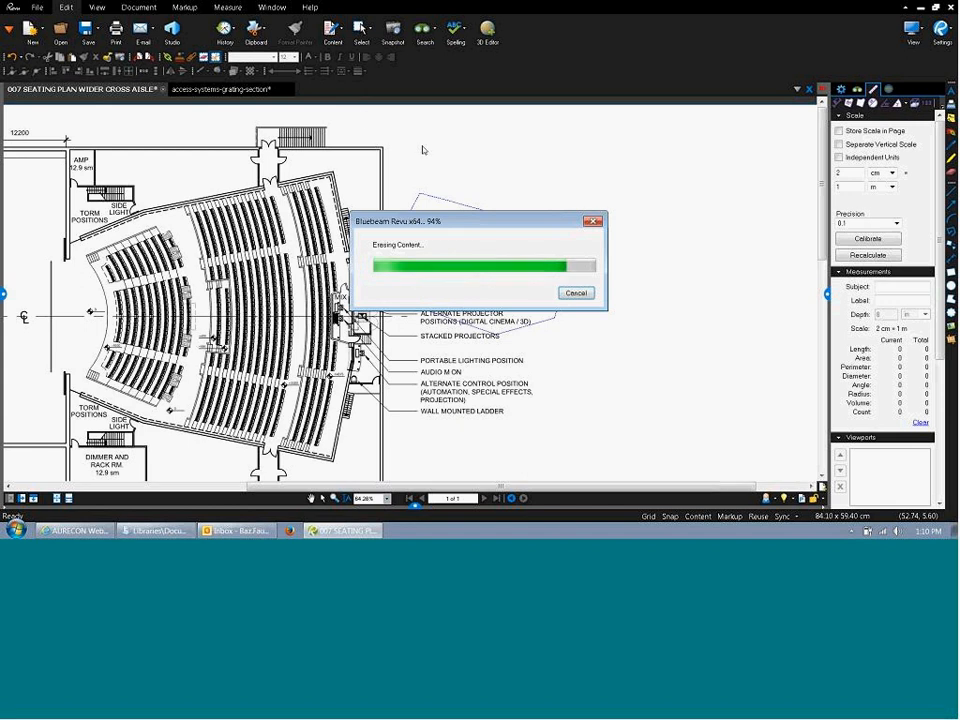
{"action": "key", "text": "ctrl+z"}
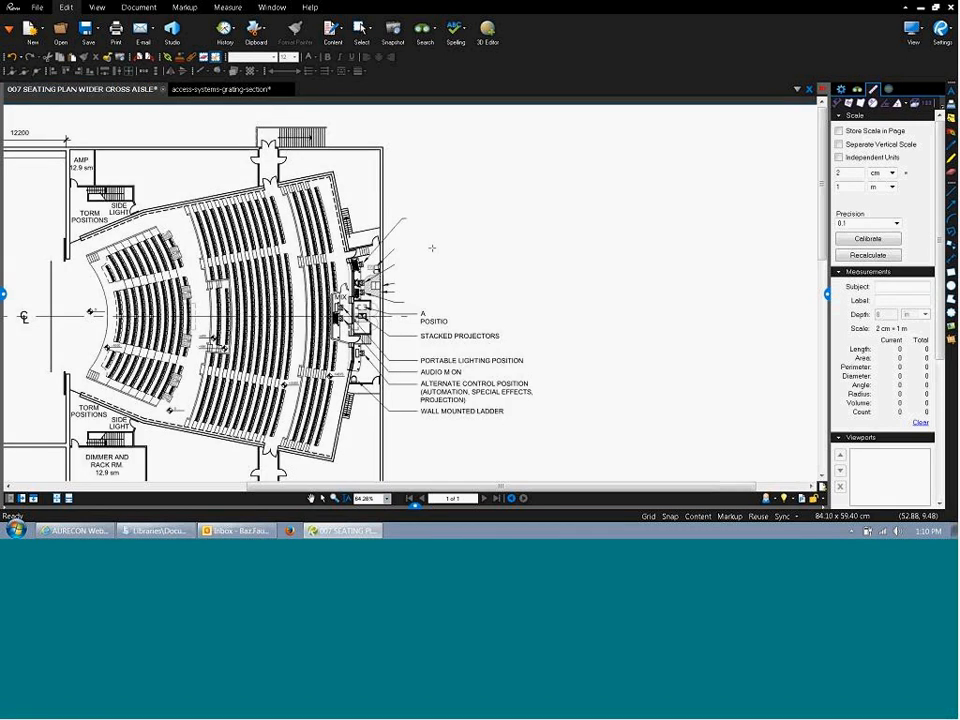
{"action": "left_click", "coordinate": [336, 30]}
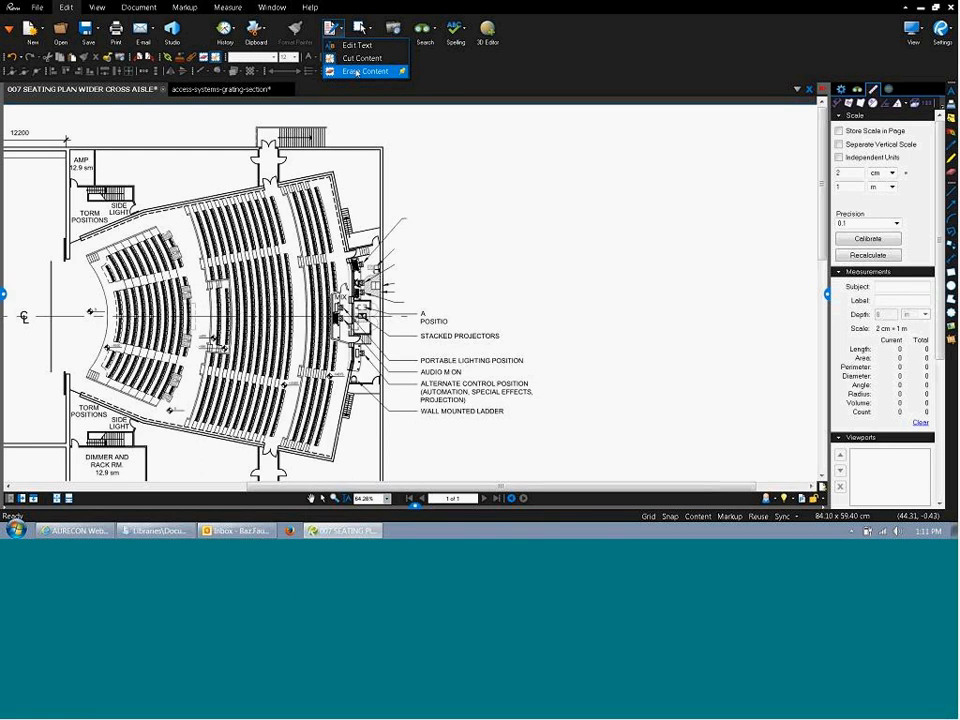
Paste the cut labels as a block and line it up with its leader lines.
{"action": "left_click", "coordinate": [511, 65]}
{"action": "key", "text": "ctrl+v"}
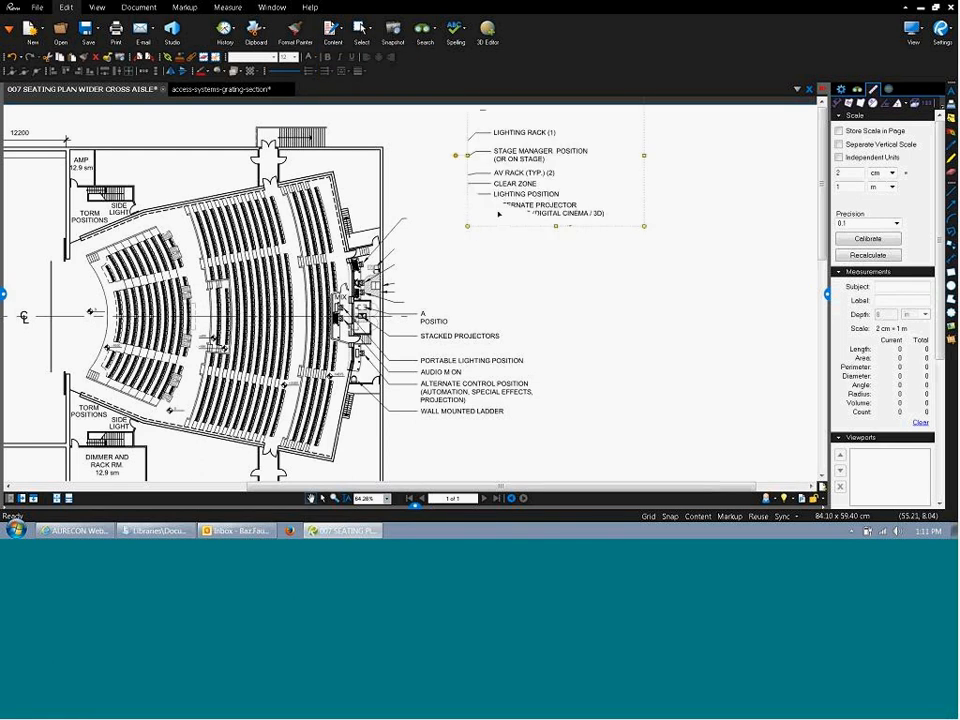
{"action": "left_click_drag", "start_coordinate": [528, 184], "coordinate": [553, 233]}
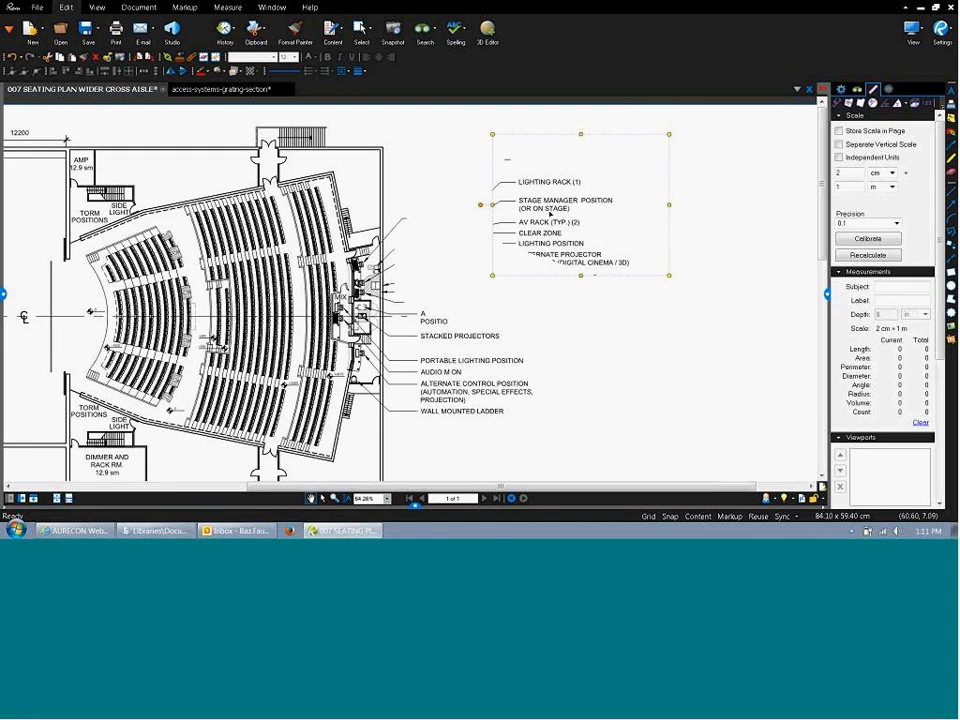
{"action": "left_click_drag", "start_coordinate": [546, 223], "coordinate": [514, 244]}
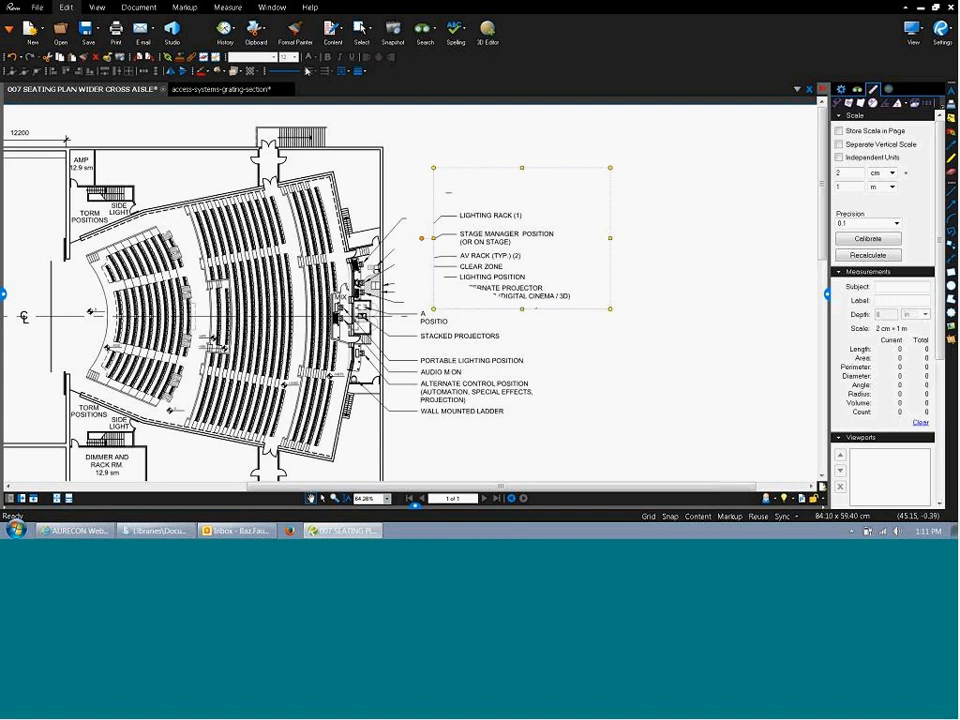
Erase the STACKED PROJECTORS to AUDIO M ON labels, then reselect the pasted label block.
{"action": "left_click", "coordinate": [333, 32]}
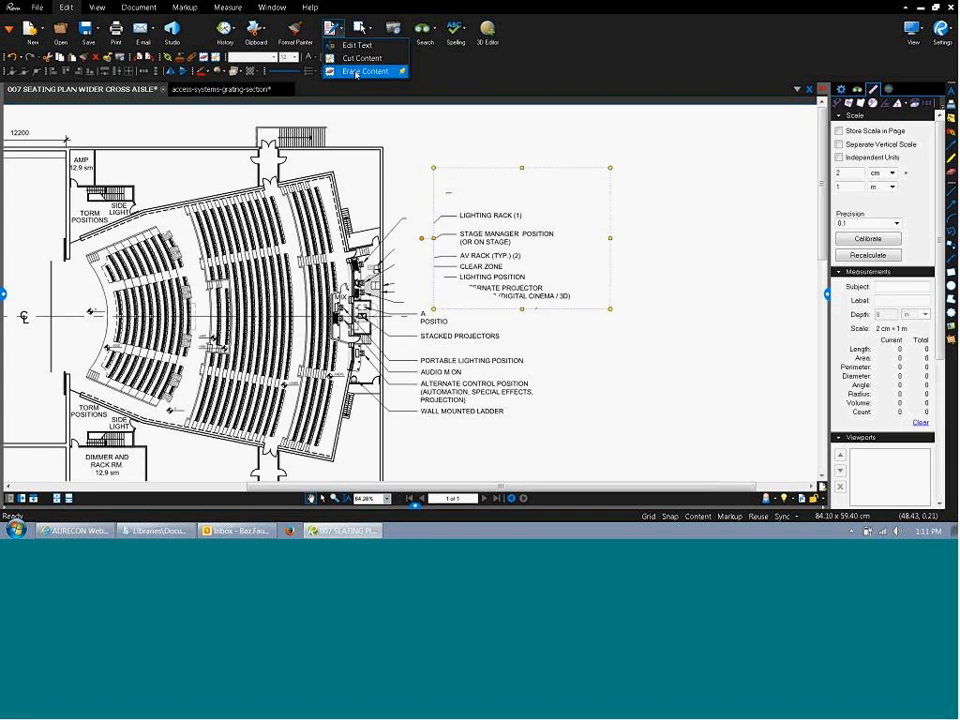
{"action": "left_click", "coordinate": [362, 71]}
{"action": "left_click_drag", "start_coordinate": [418, 317], "coordinate": [525, 372]}
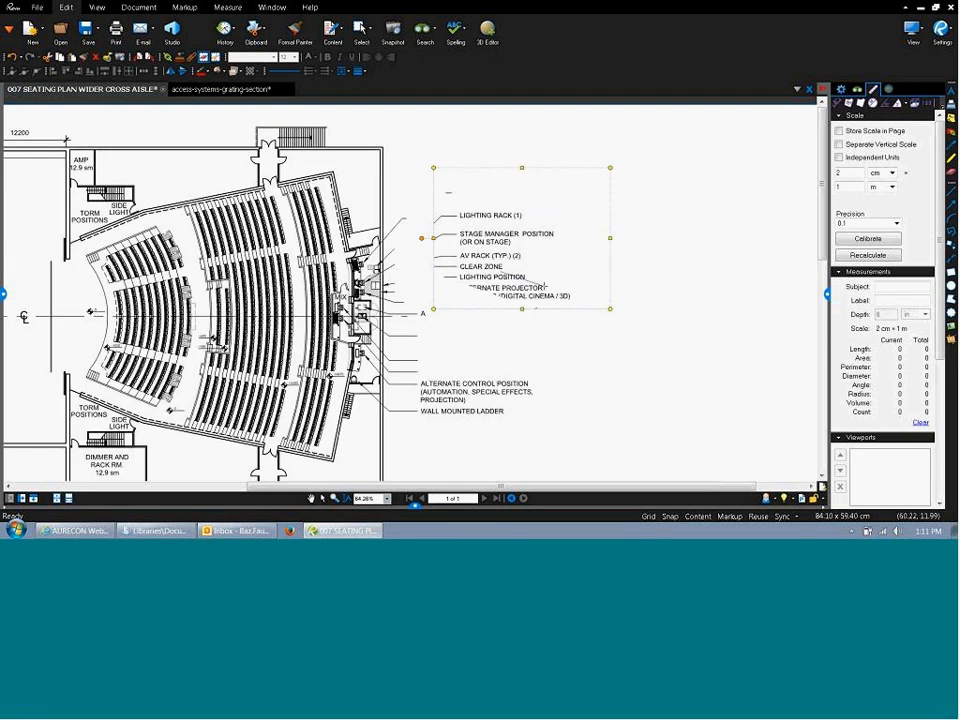
{"action": "key", "text": "Escape"}
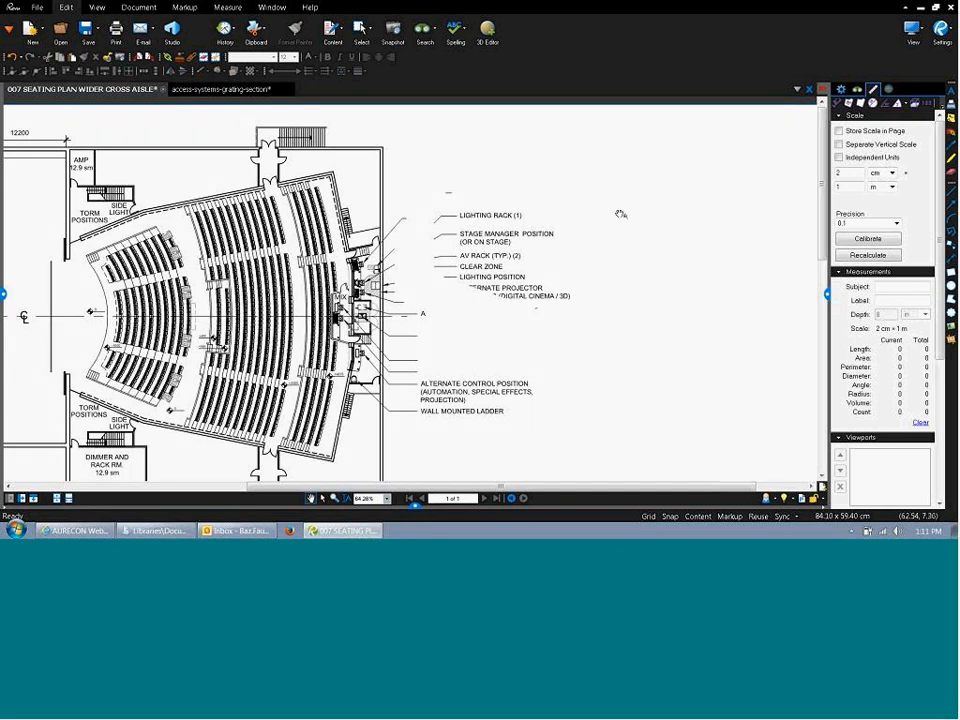
{"action": "left_click", "coordinate": [536, 234]}
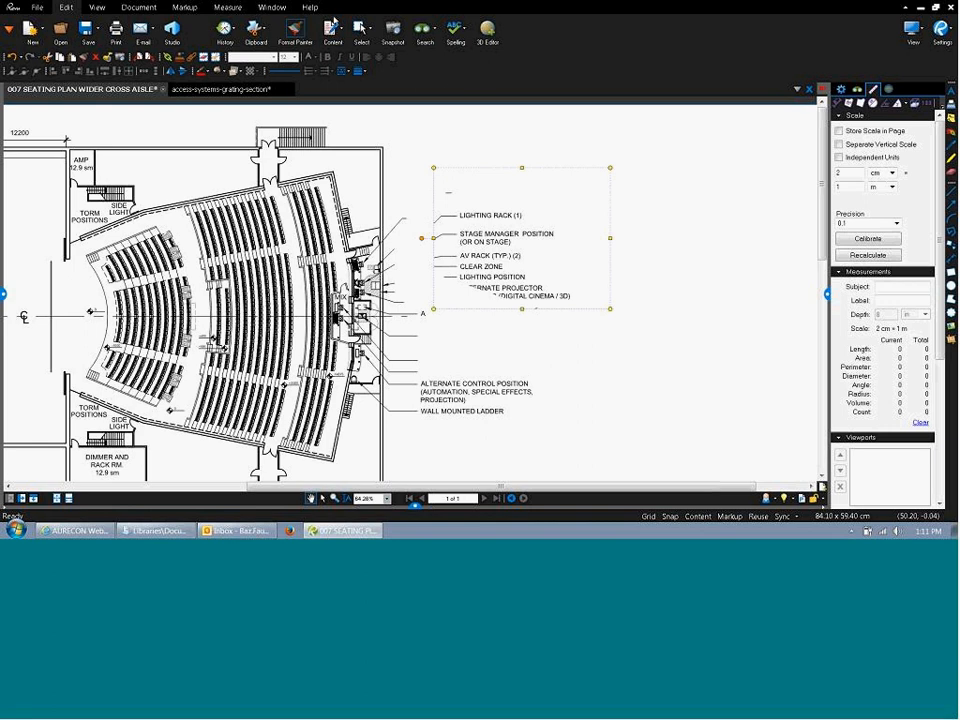
{"action": "left_click", "coordinate": [363, 29]}
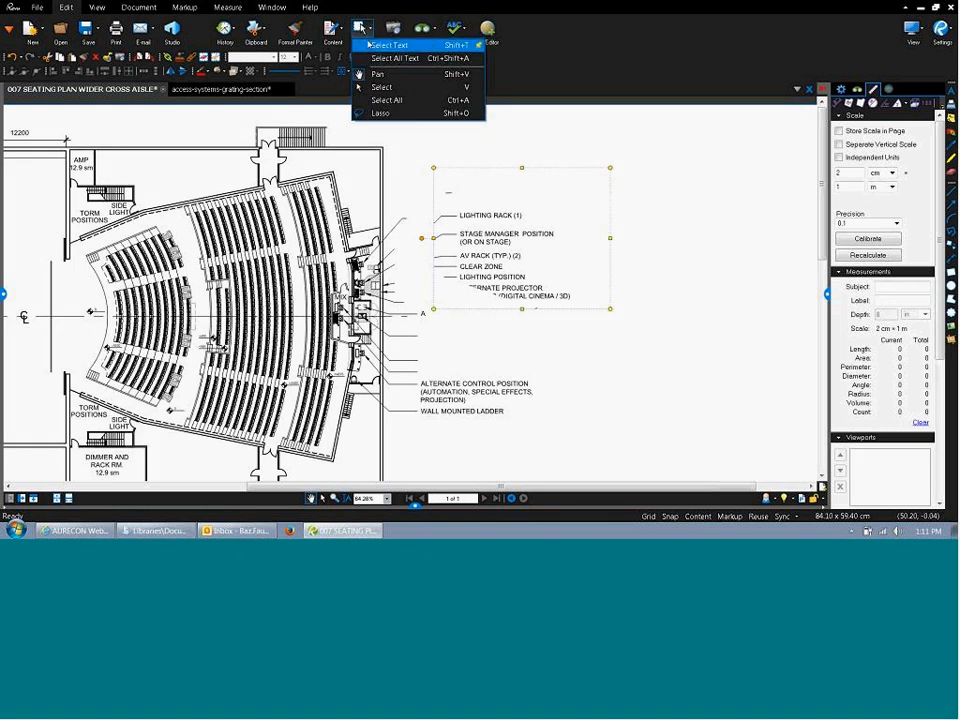
Snapshot the upper seating rows and booth and paste the image right of the label block.
{"action": "left_click", "coordinate": [371, 73]}
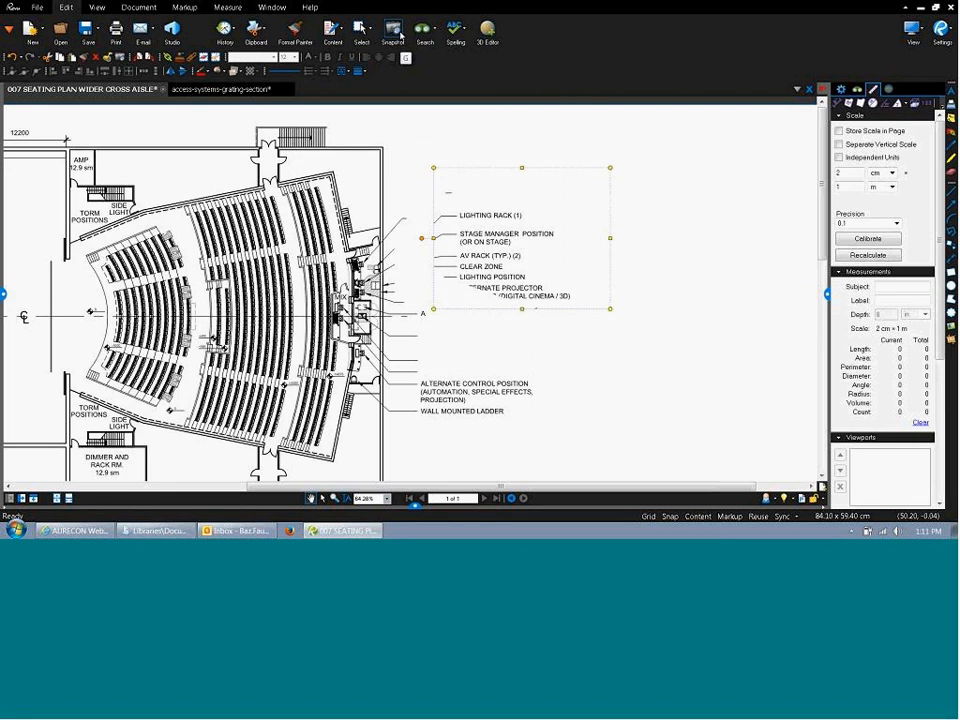
{"action": "left_click", "coordinate": [400, 36]}
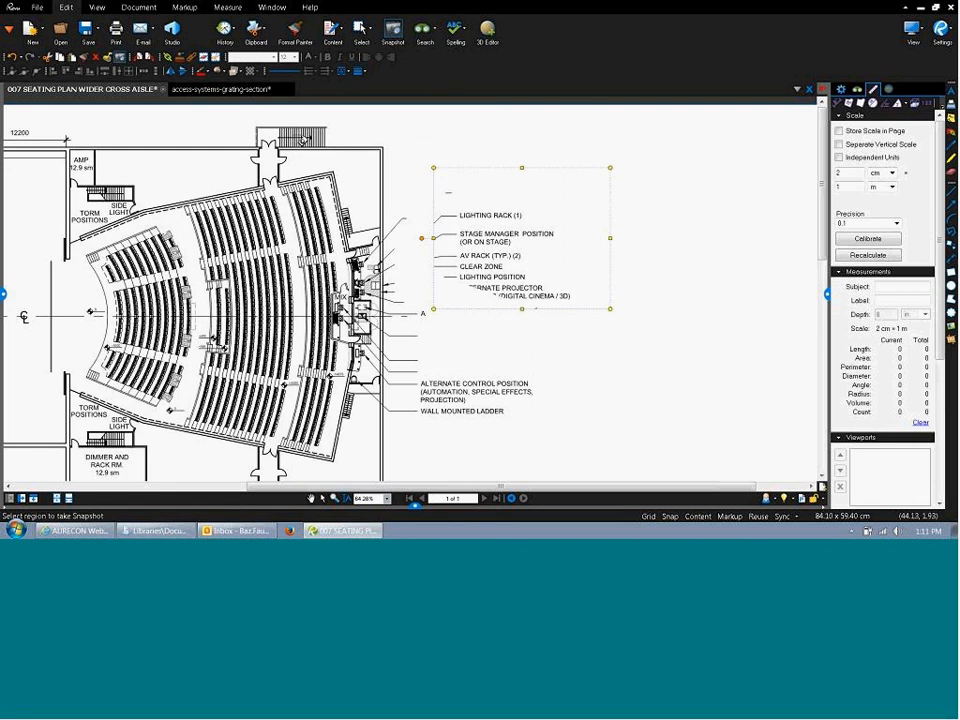
{"action": "left_click_drag", "start_coordinate": [181, 122], "coordinate": [418, 286]}
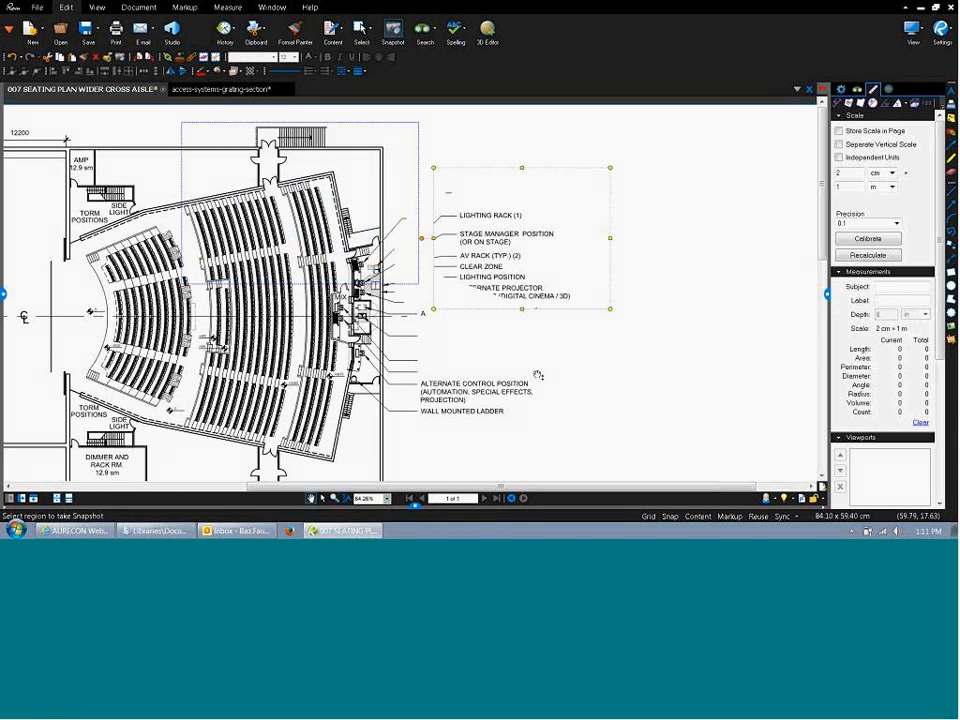
{"action": "key", "text": "ctrl+v"}
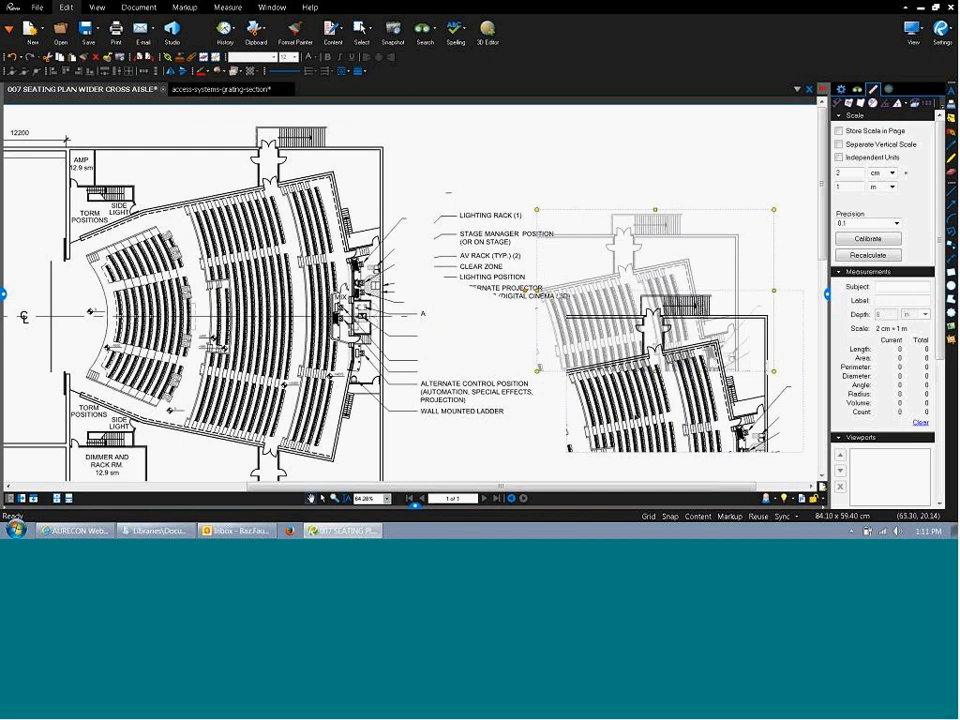
{"action": "left_click", "coordinate": [589, 270]}
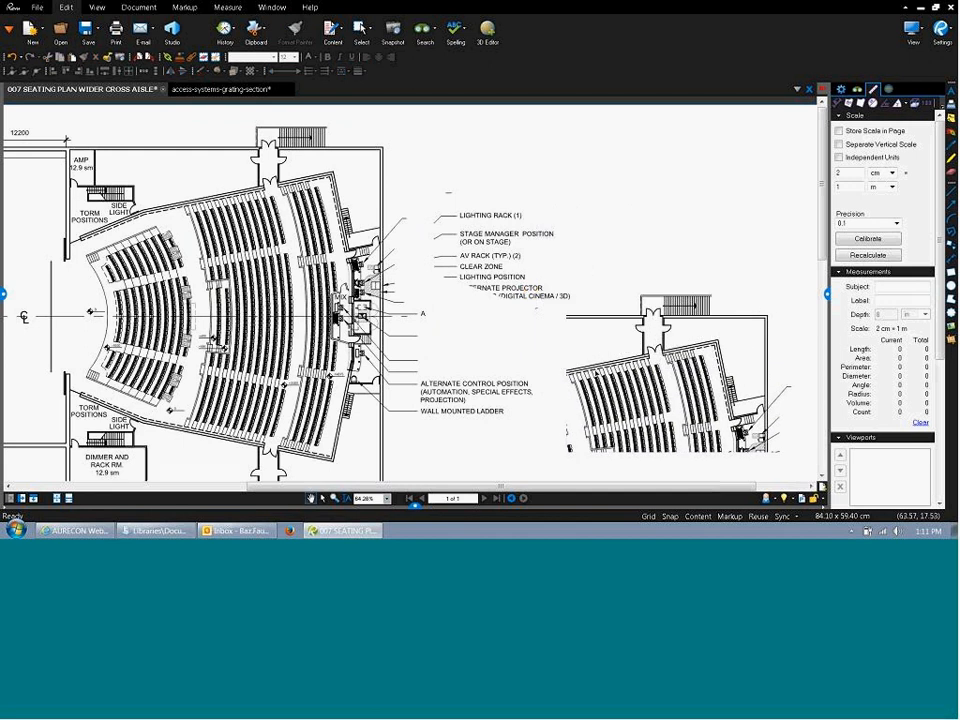
Paste the seating snapshot onto the grating-section cover and set it low over the photo strip.
{"action": "left_click", "coordinate": [225, 89]}
{"action": "key", "text": "ctrl+v"}
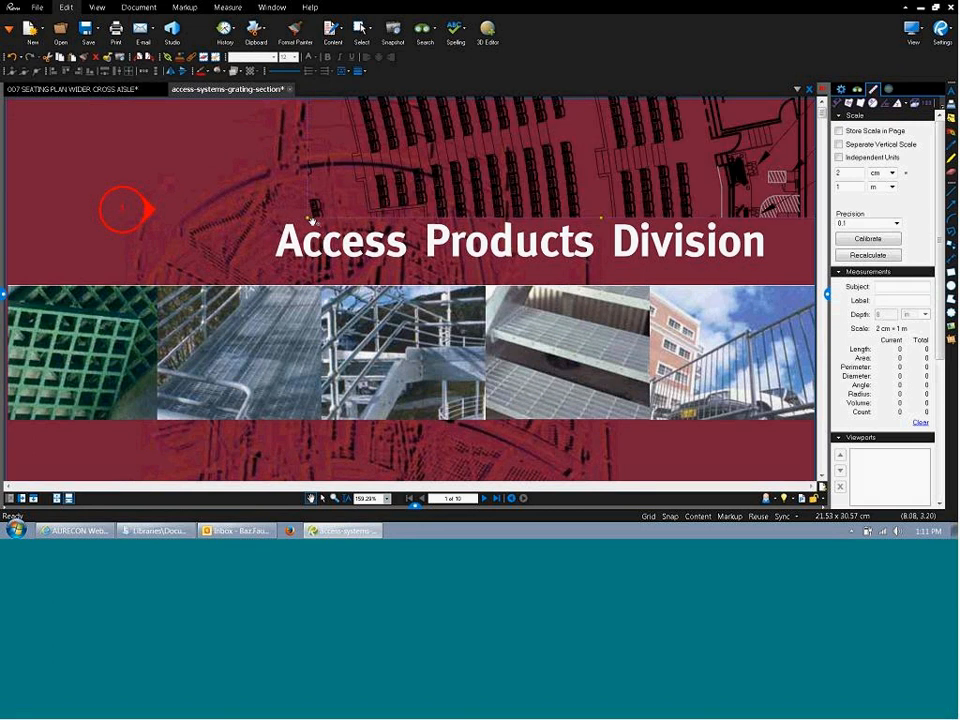
{"action": "scroll", "coordinate": [320, 256], "scroll_direction": "down", "scroll_amount": 1}
{"action": "scroll", "coordinate": [321, 255], "scroll_direction": "down", "scroll_amount": 1}
{"action": "left_click_drag", "start_coordinate": [416, 200], "coordinate": [352, 342]}
{"action": "left_click_drag", "start_coordinate": [368, 288], "coordinate": [332, 369]}
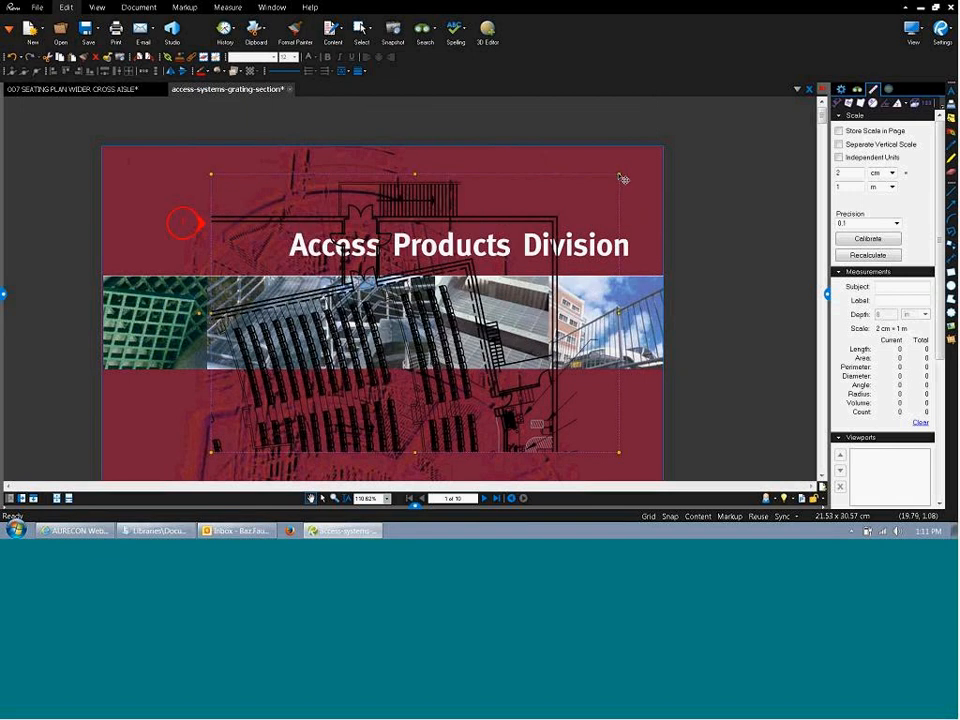
Review the snapshot's properties, deselect it, and return to the 007 seating plan.
{"action": "left_click", "coordinate": [841, 90]}
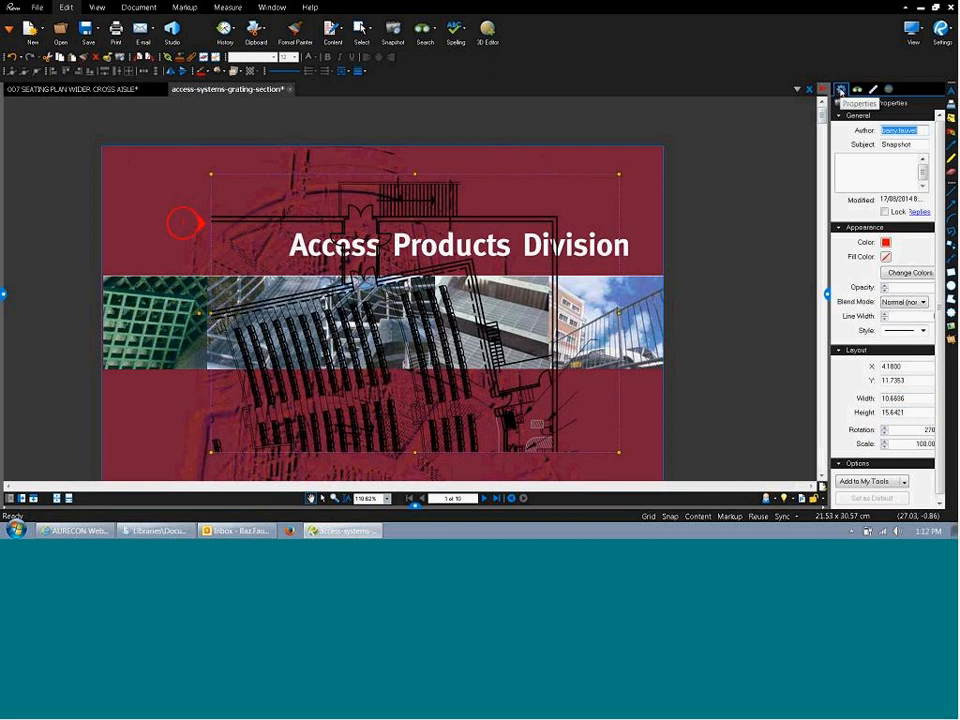
{"action": "left_click", "coordinate": [908, 398]}
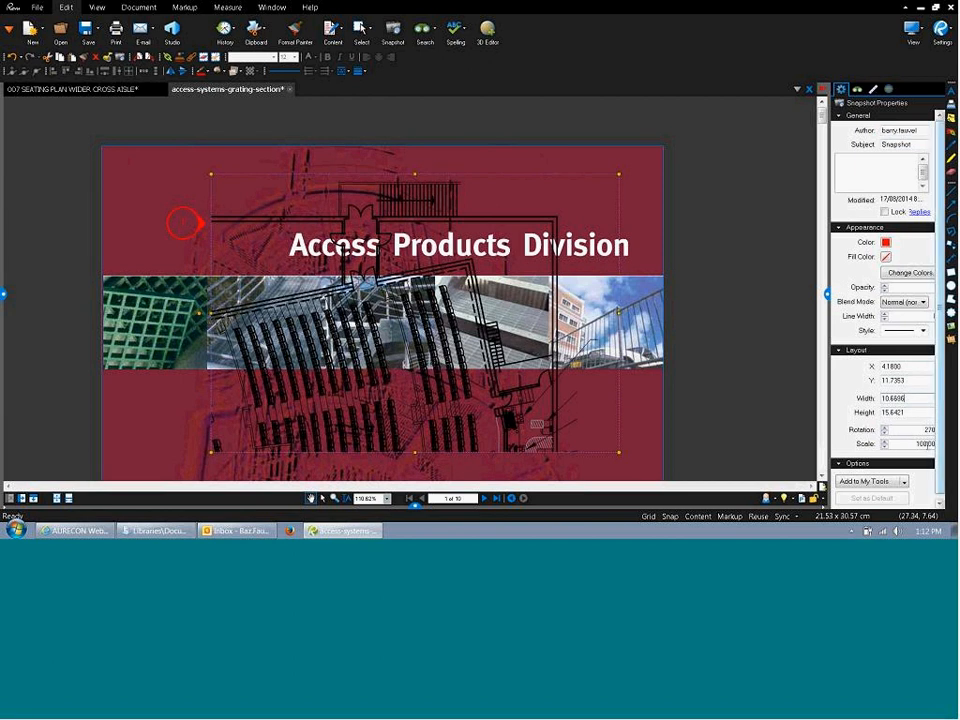
{"action": "left_click", "coordinate": [548, 115]}
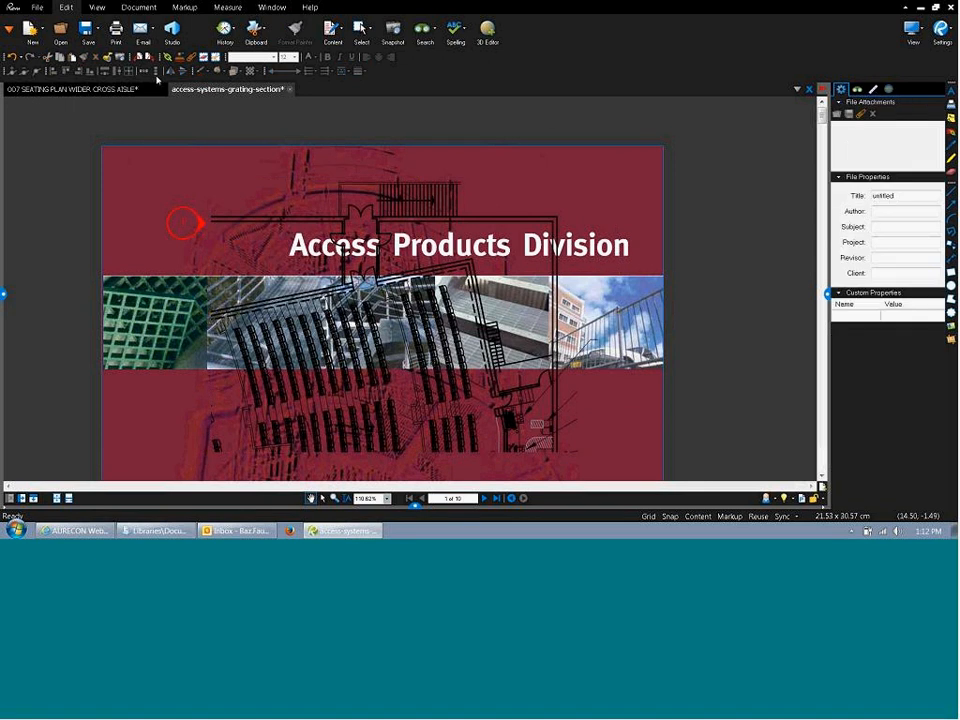
{"action": "left_click", "coordinate": [147, 89]}
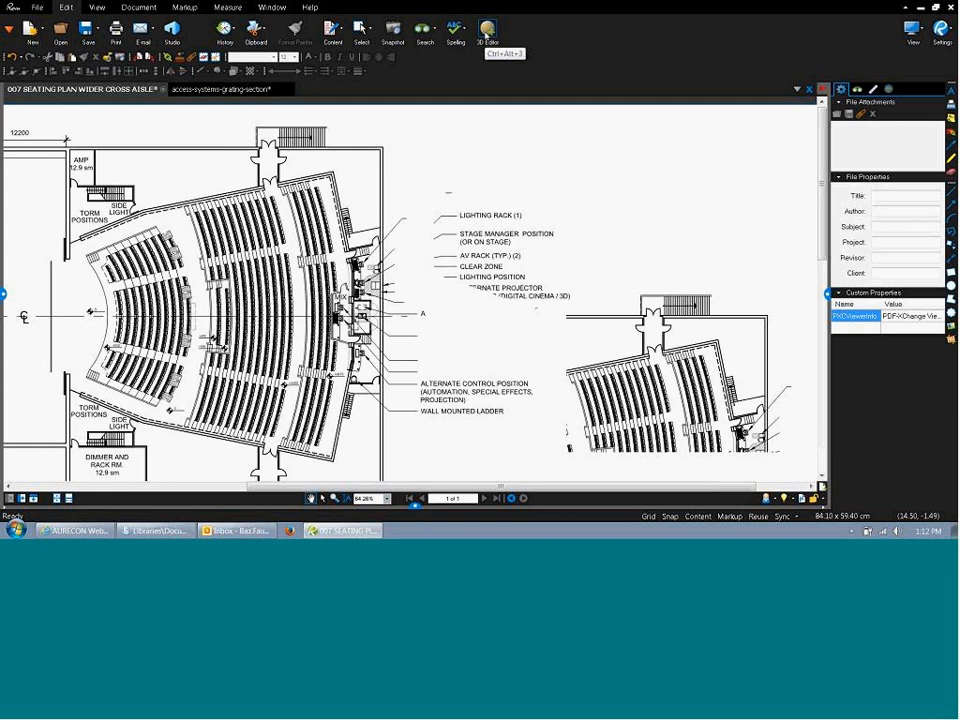
Start a 3D window, zoom out to the full sheet, and mark its region across the middle.
{"action": "left_click", "coordinate": [486, 32]}
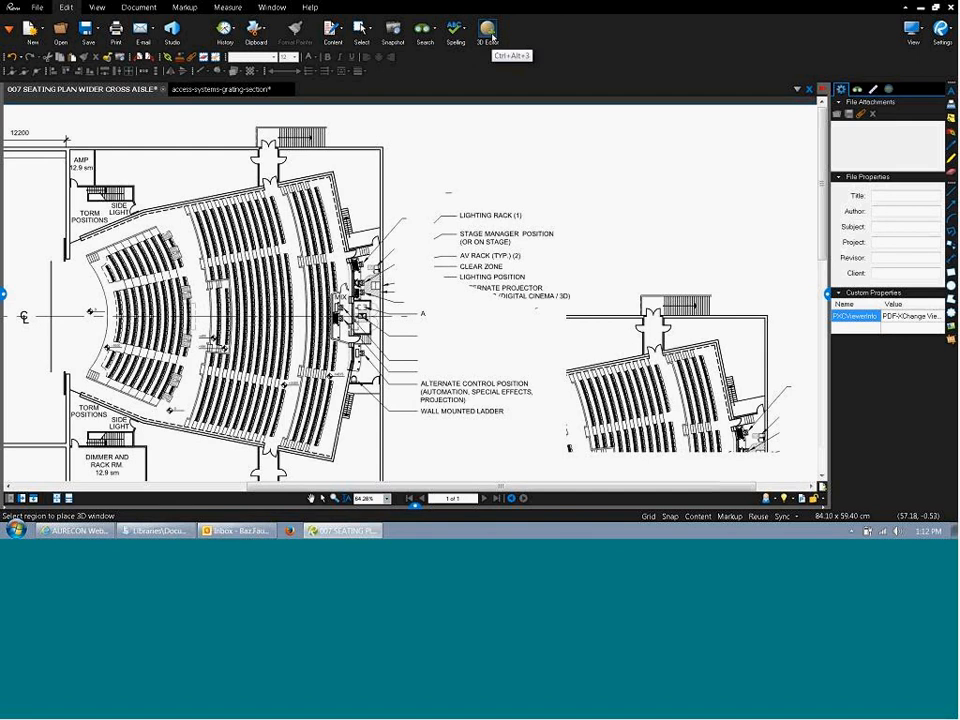
{"action": "scroll", "coordinate": [495, 141], "scroll_direction": "down", "scroll_amount": 2}
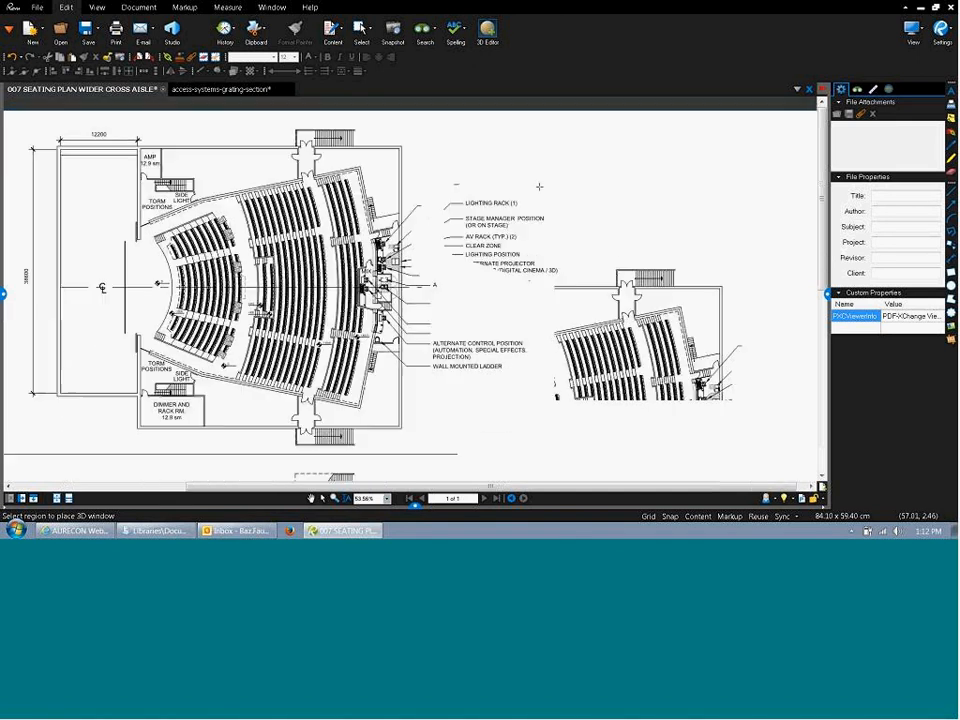
{"action": "scroll", "coordinate": [454, 272], "scroll_direction": "down", "scroll_amount": 4}
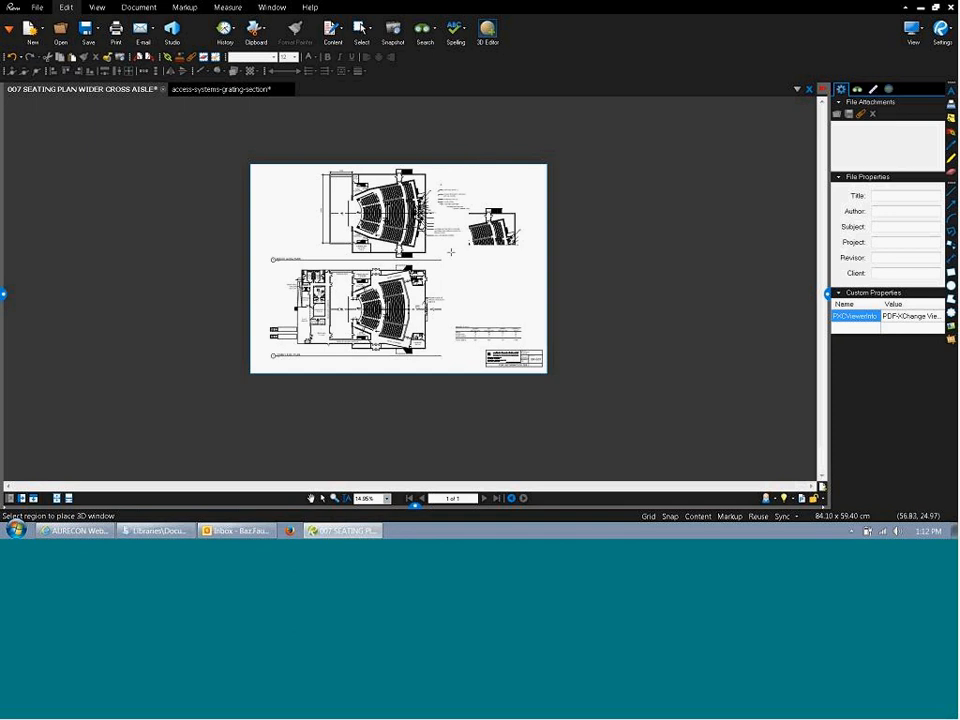
{"action": "left_click_drag", "start_coordinate": [315, 208], "coordinate": [504, 320]}
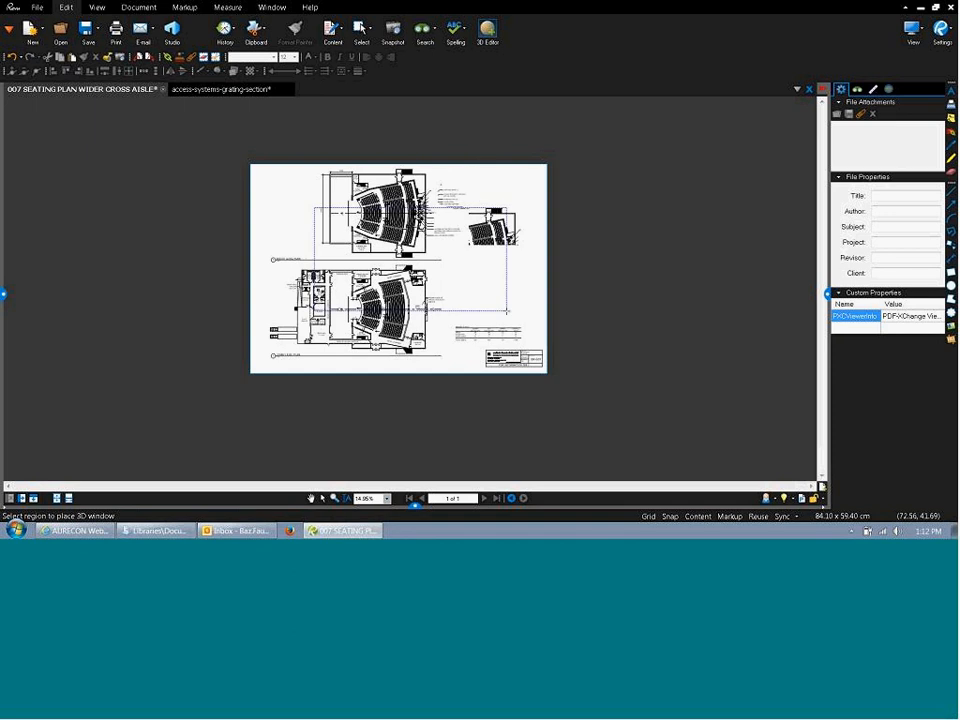
Dismiss the file browser without choosing a file and cancel the Add 3D Content dialog.
{"action": "left_click_drag", "start_coordinate": [486, 196], "coordinate": [166, 114]}
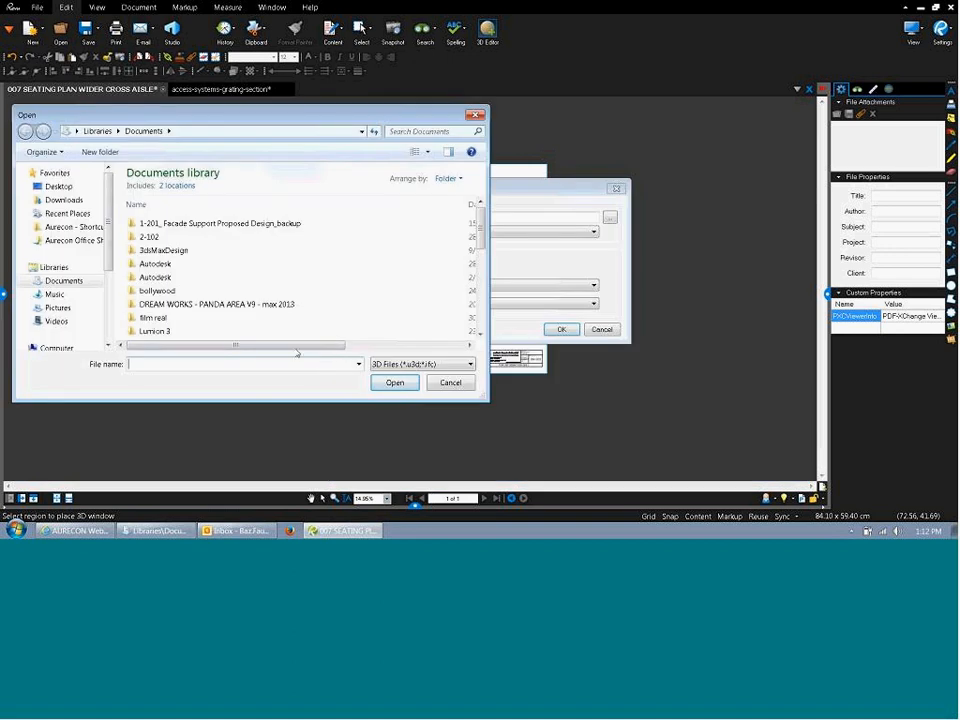
{"action": "left_click_drag", "start_coordinate": [386, 116], "coordinate": [415, 233]}
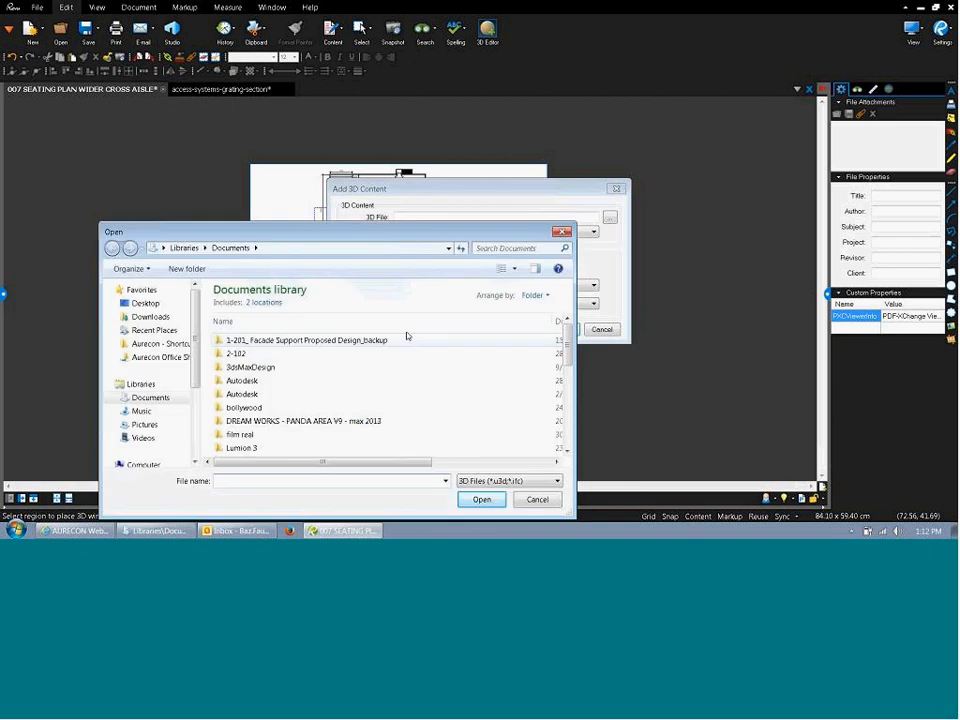
{"action": "left_click", "coordinate": [537, 499]}
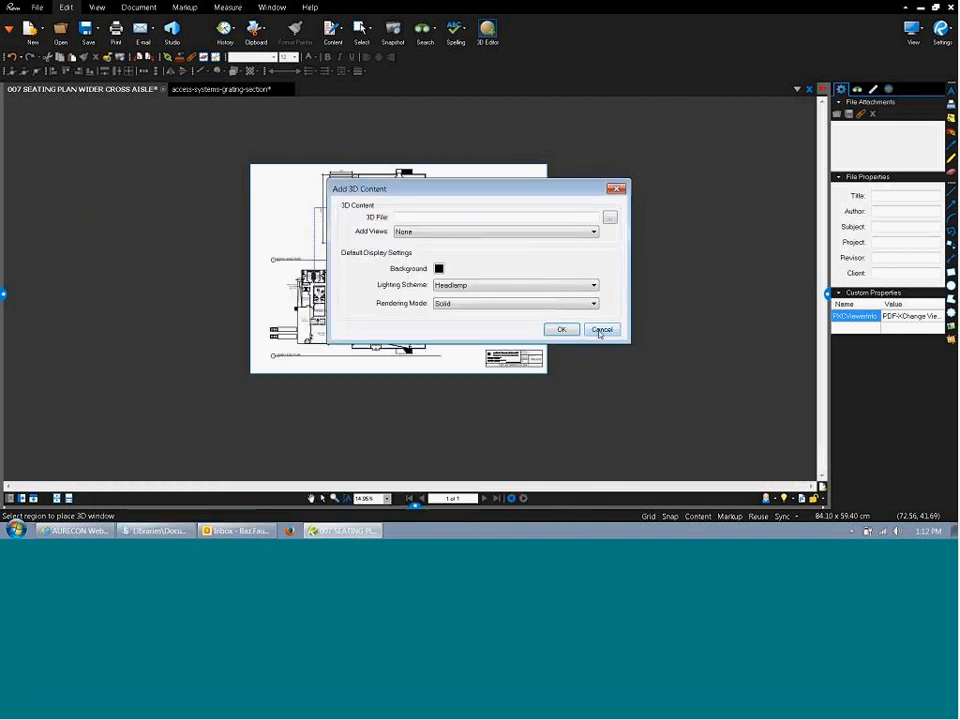
{"action": "left_click", "coordinate": [602, 329]}
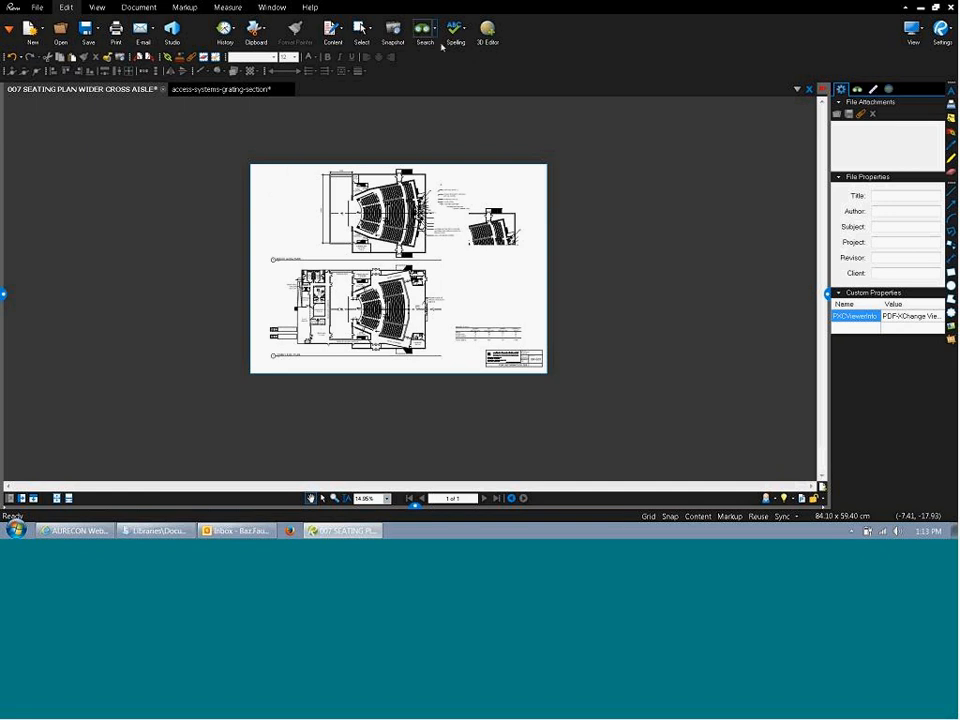
{"action": "left_click", "coordinate": [487, 30]}
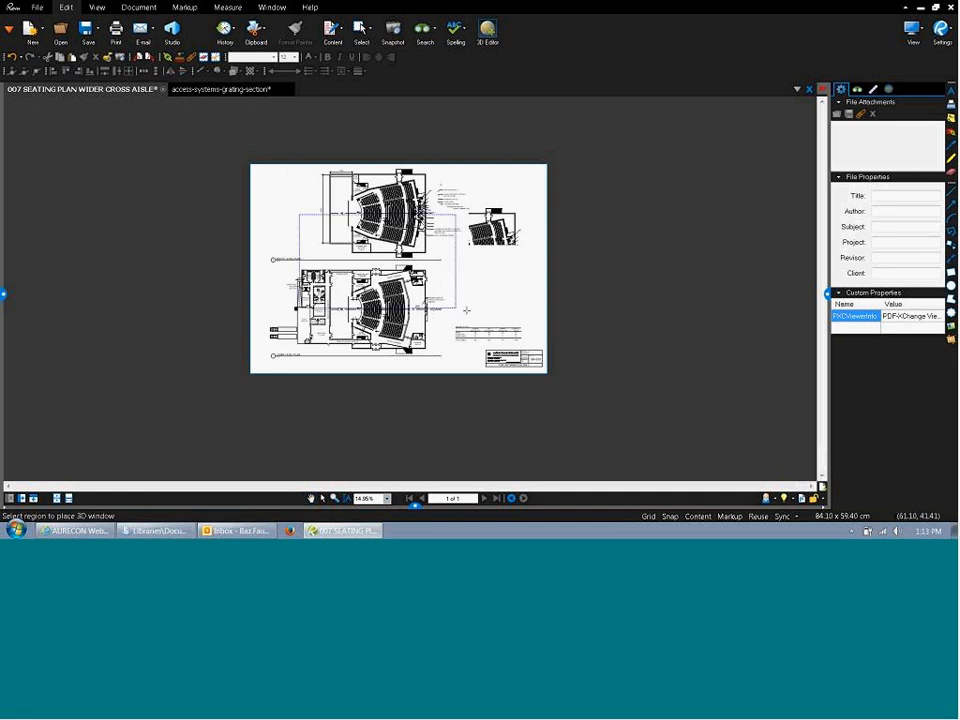
{"action": "left_click_drag", "start_coordinate": [300, 213], "coordinate": [477, 318]}
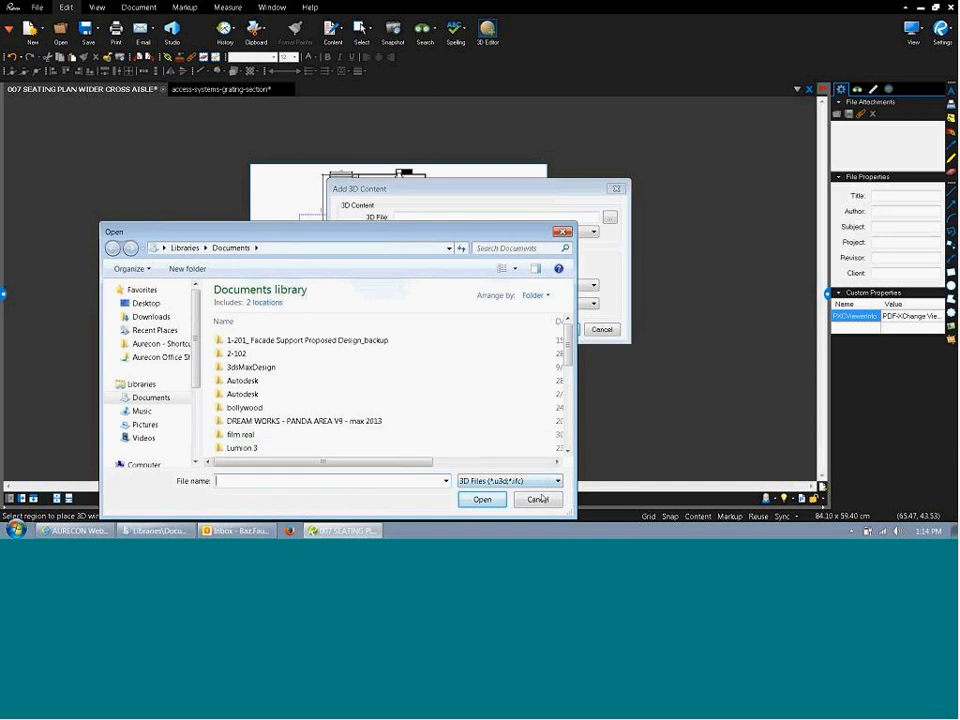
{"action": "key", "text": "Escape"}
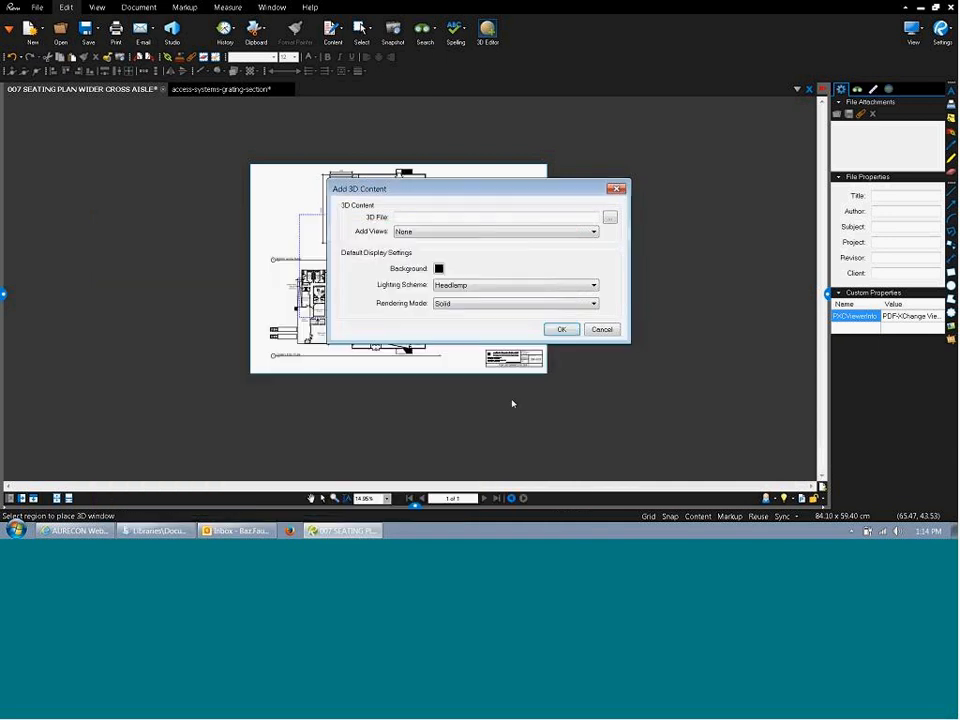
{"action": "left_click", "coordinate": [602, 329]}
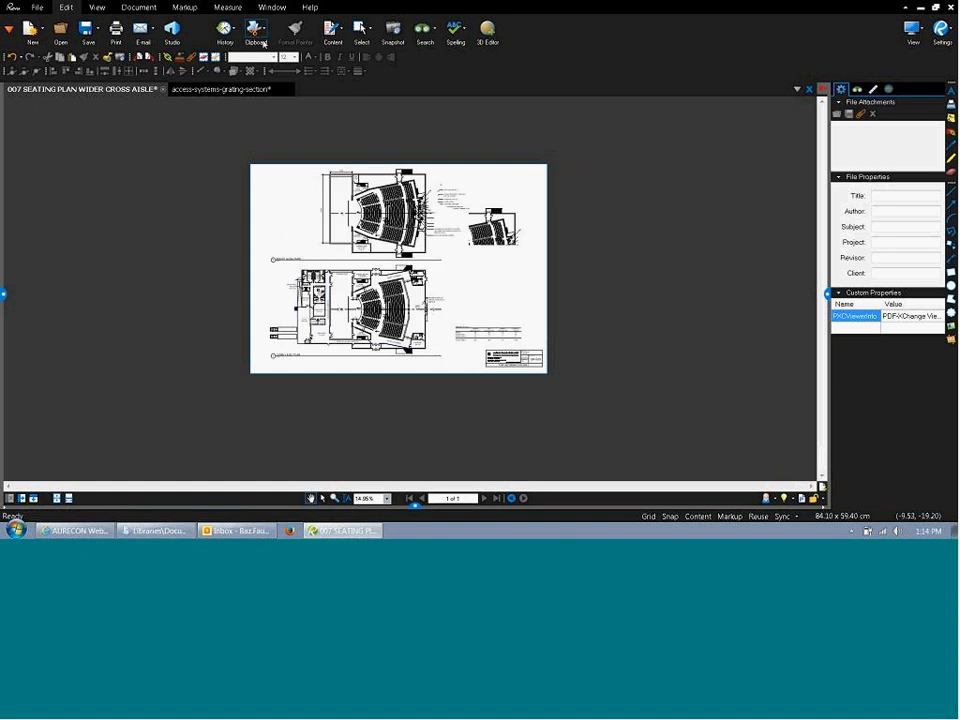
Turn on Rulers from the View tab's Interface options for the seating plan sheet.
{"action": "left_click", "coordinate": [97, 8]}
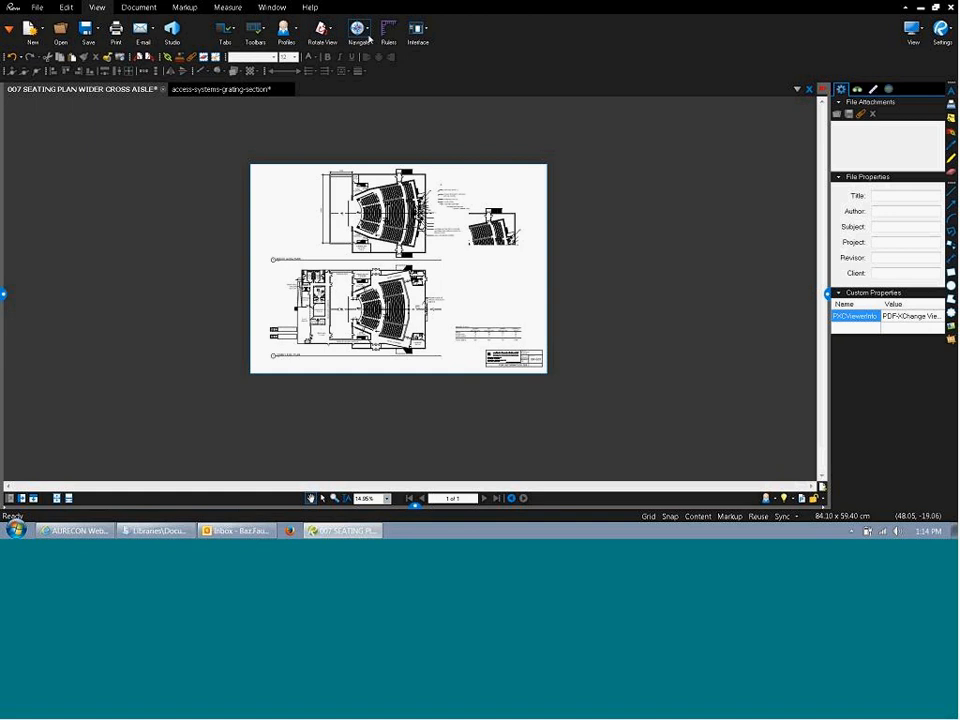
{"action": "left_click", "coordinate": [416, 30]}
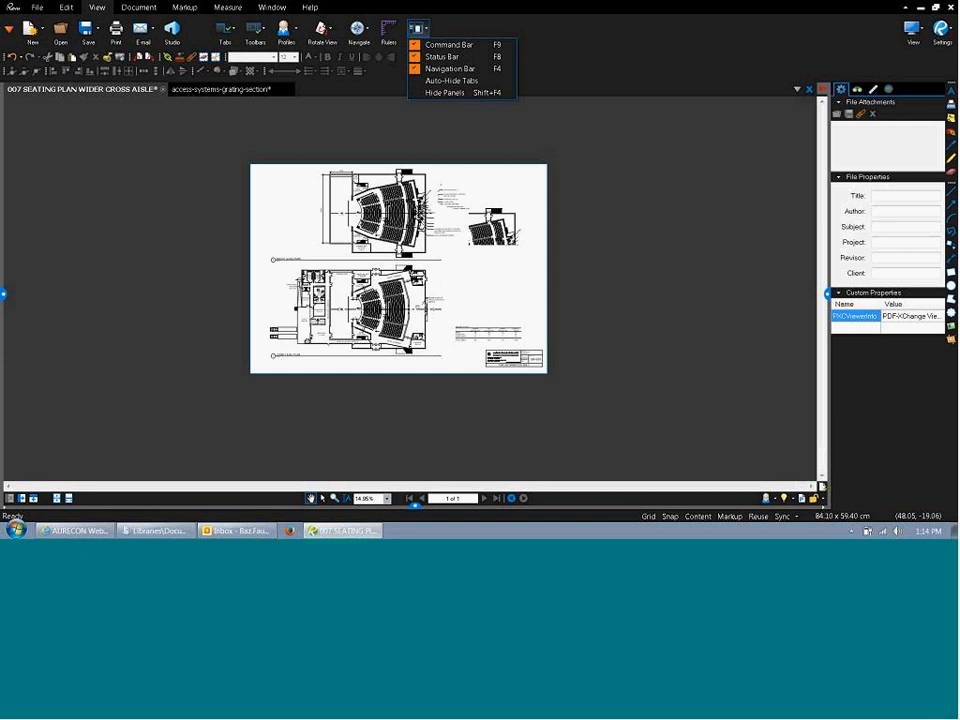
{"action": "left_click", "coordinate": [386, 32]}
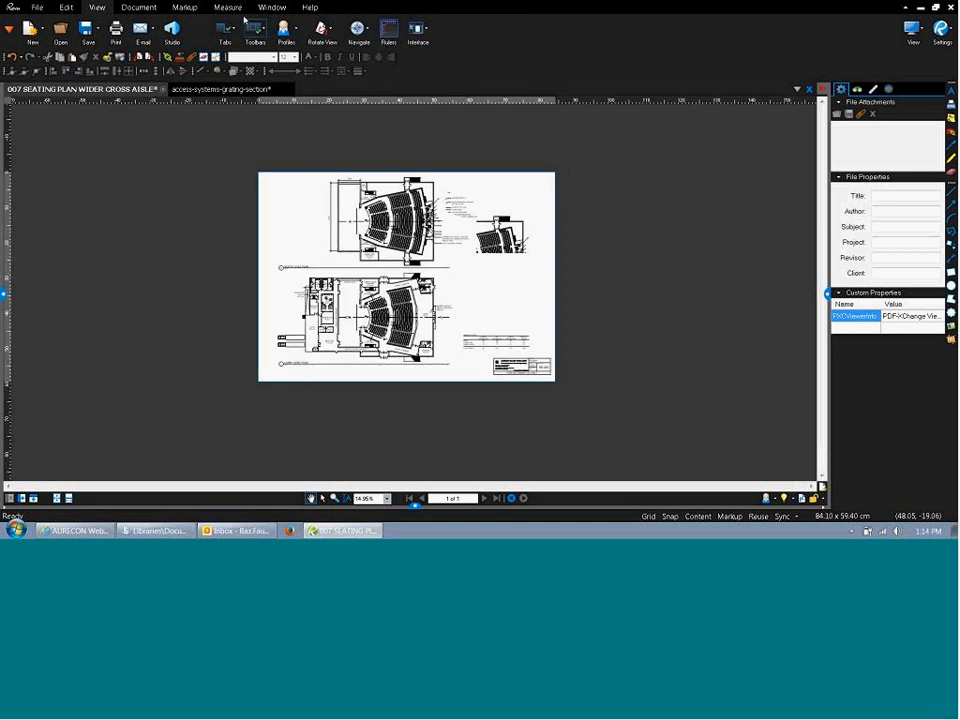
{"action": "left_click", "coordinate": [146, 8]}
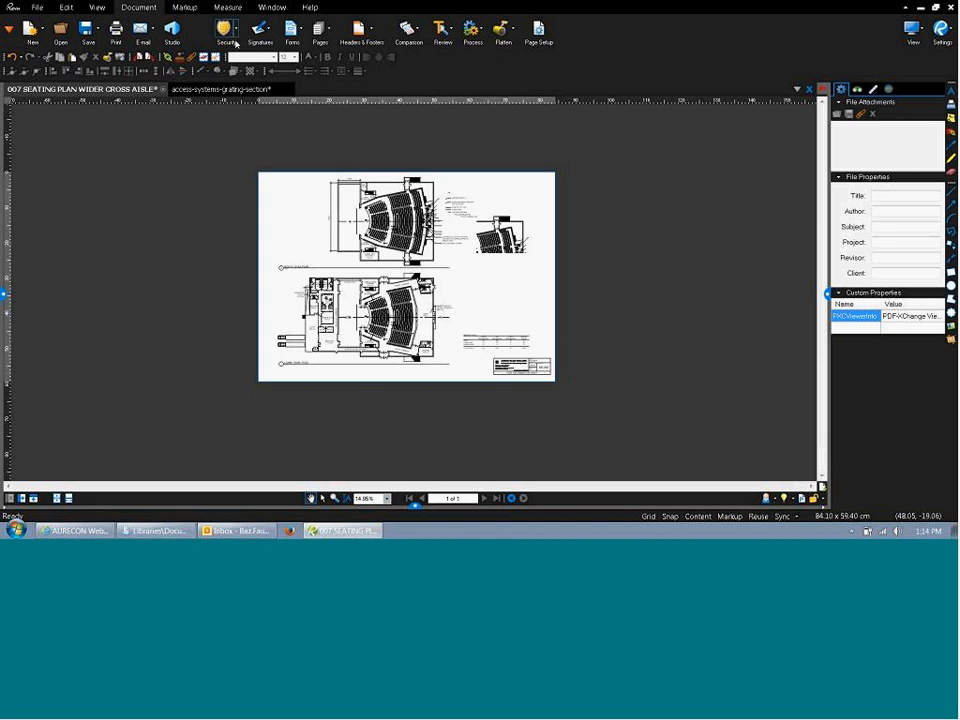
{"action": "left_click", "coordinate": [236, 28]}
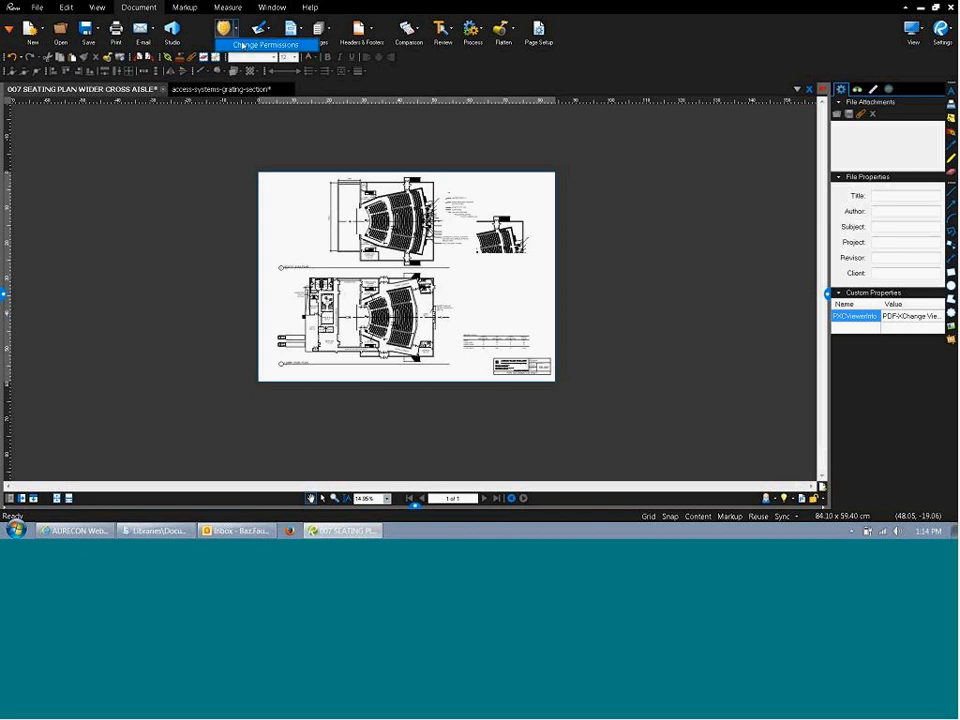
{"action": "left_click", "coordinate": [244, 45]}
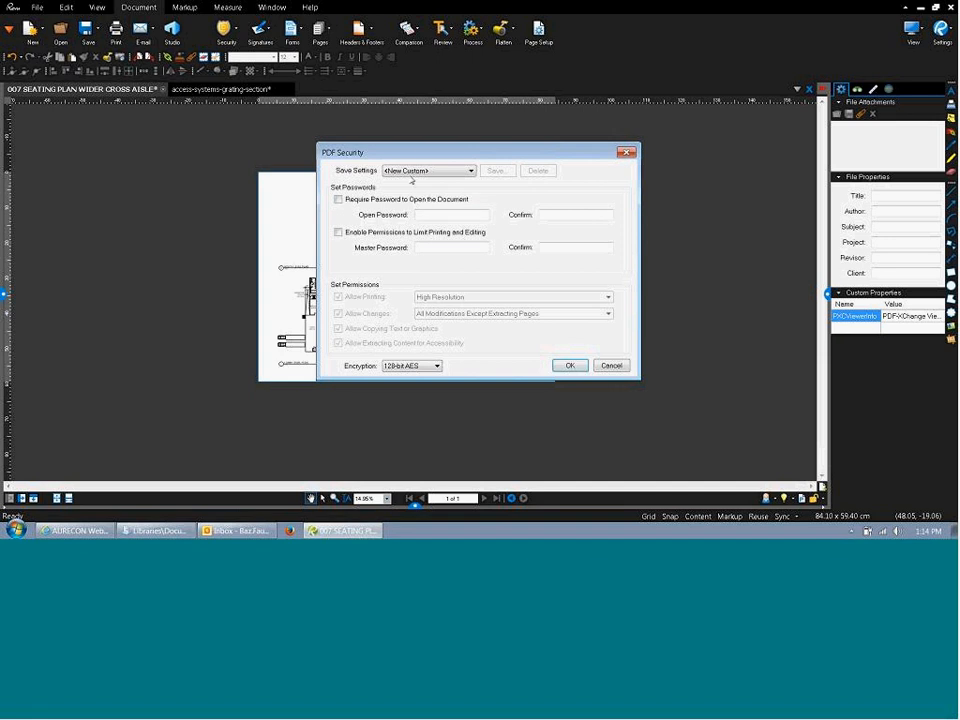
{"action": "left_click", "coordinate": [413, 174]}
{"action": "left_click", "coordinate": [413, 183]}
{"action": "left_click", "coordinate": [360, 201]}
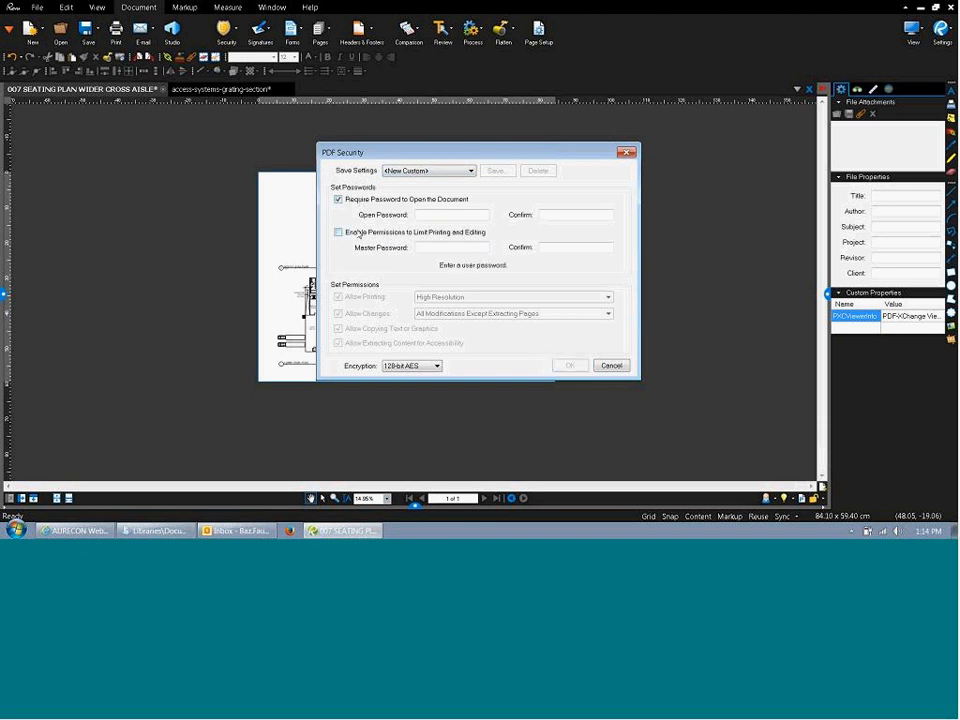
{"action": "left_click", "coordinate": [338, 233]}
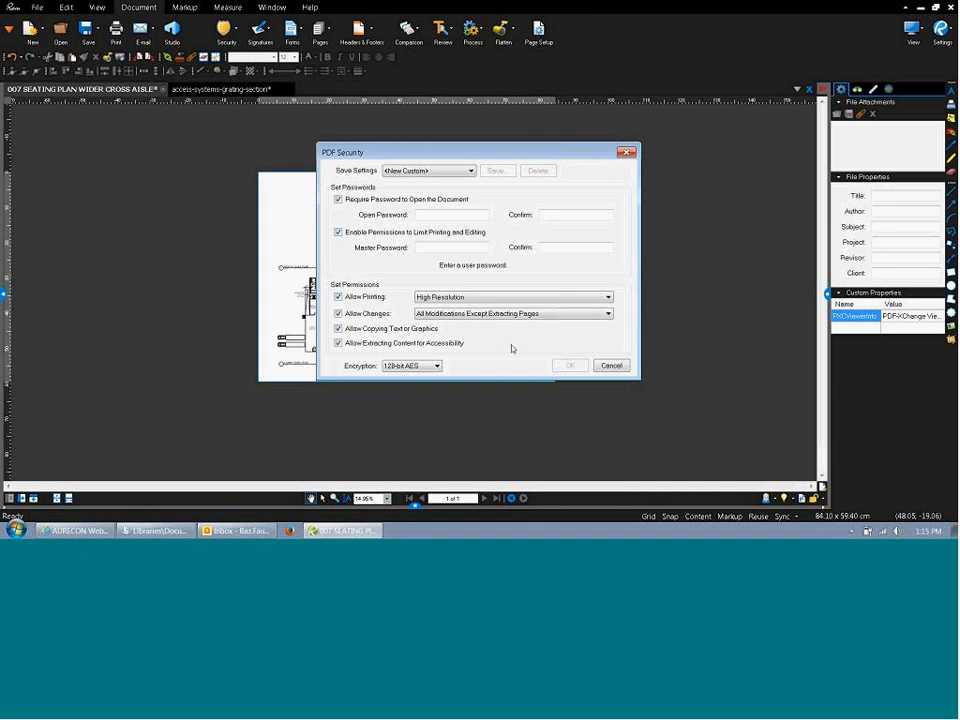
{"action": "left_click", "coordinate": [608, 362]}
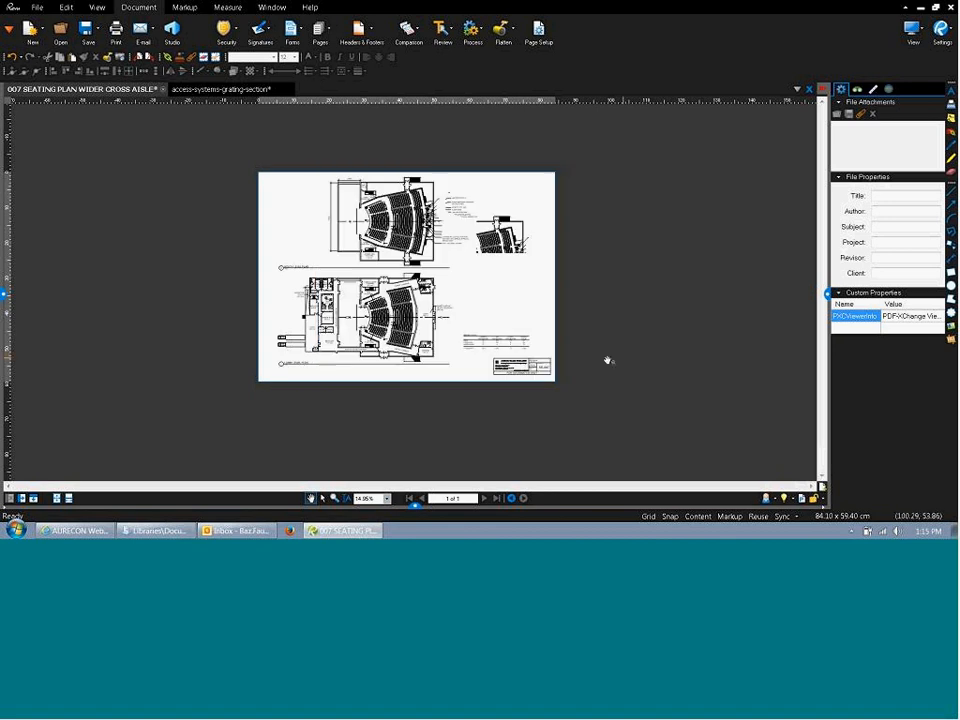
{"action": "left_click", "coordinate": [259, 36]}
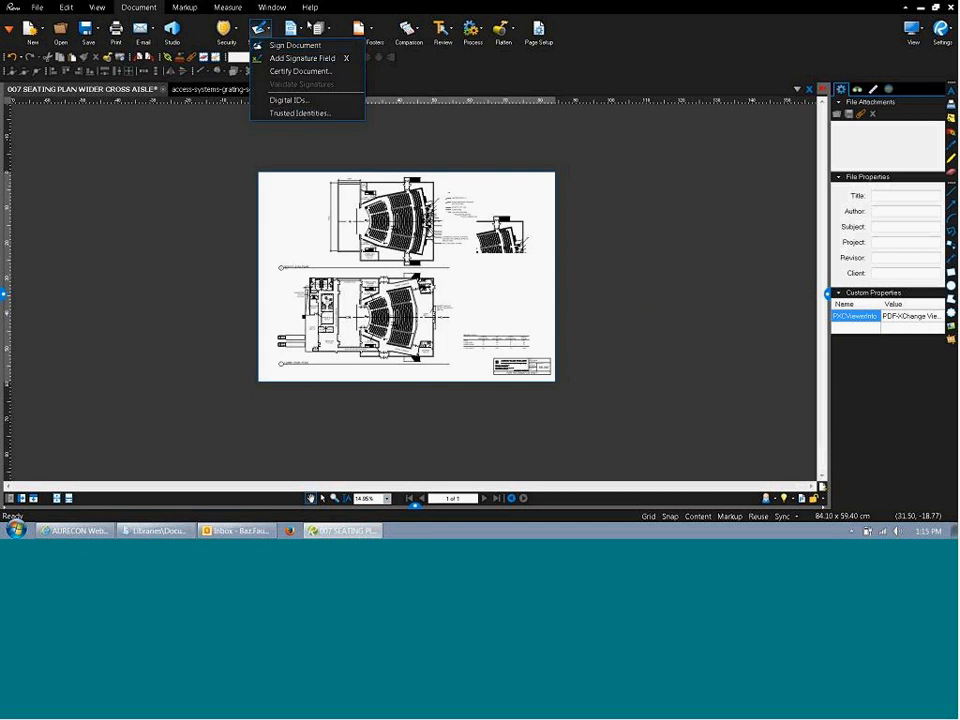
{"action": "left_click", "coordinate": [434, 81]}
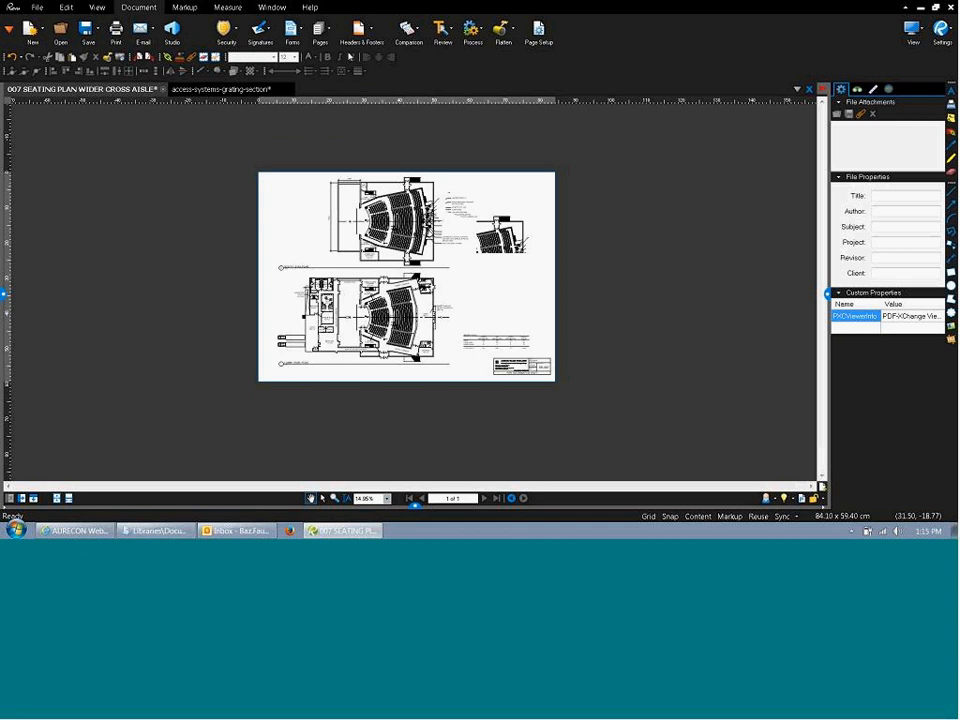
{"action": "left_click", "coordinate": [298, 31]}
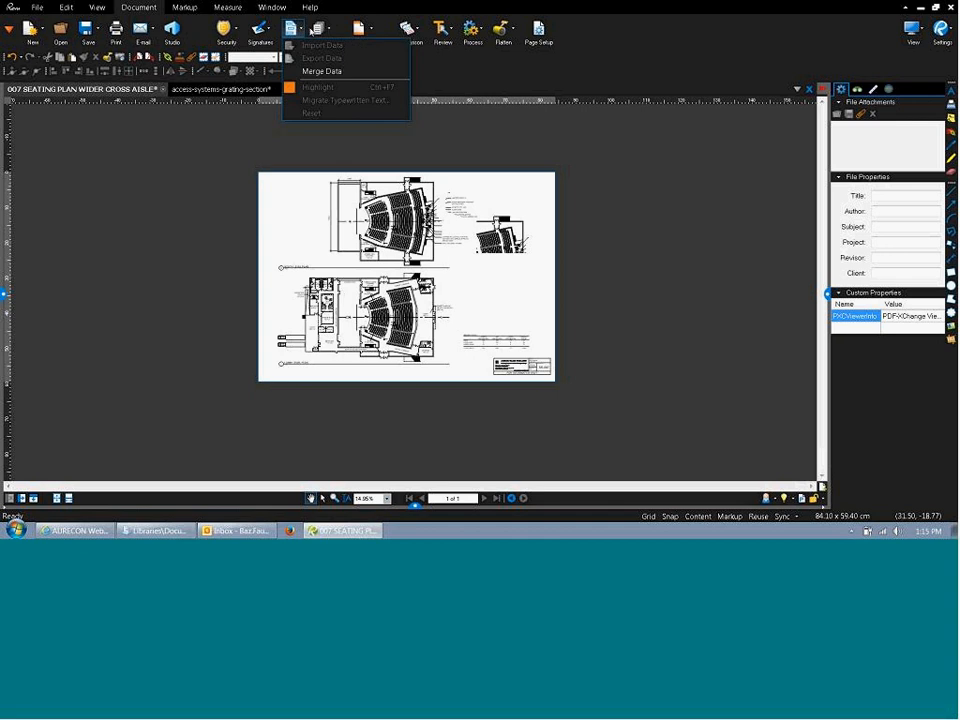
{"action": "left_click", "coordinate": [442, 84]}
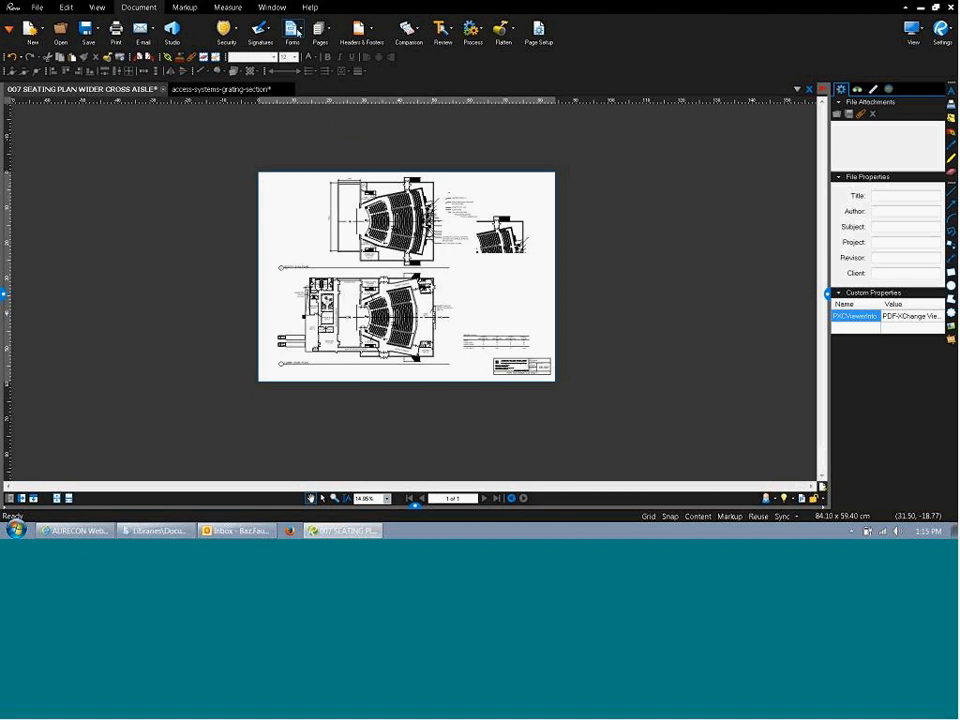
{"action": "left_click", "coordinate": [222, 89]}
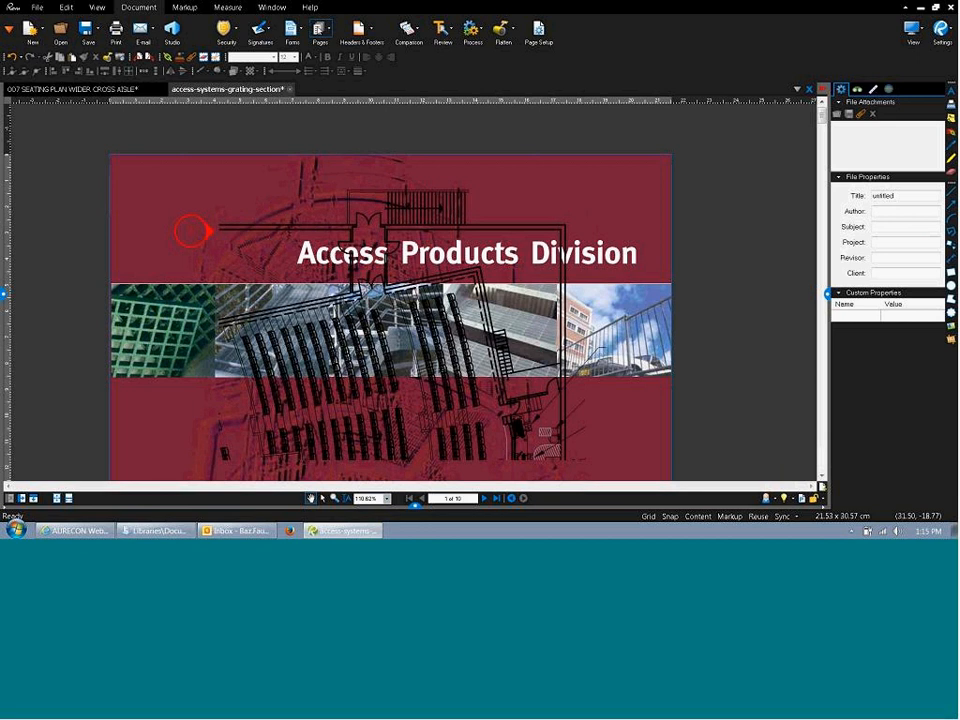
{"action": "left_click", "coordinate": [321, 25]}
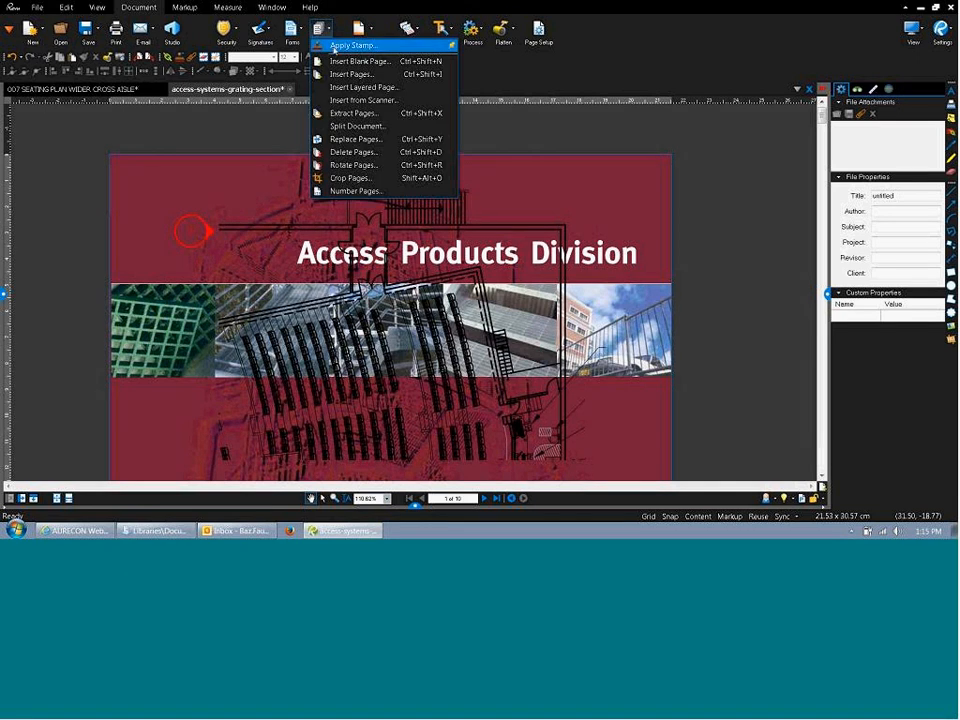
{"action": "left_click", "coordinate": [383, 116]}
{"action": "left_click", "coordinate": [488, 202]}
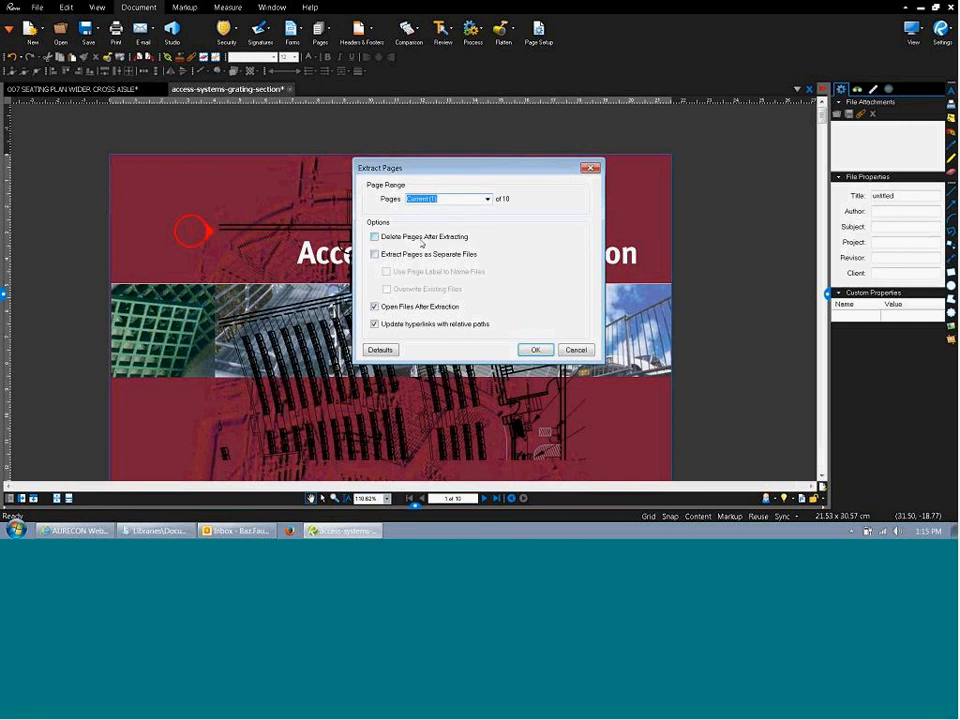
{"action": "left_click", "coordinate": [421, 242]}
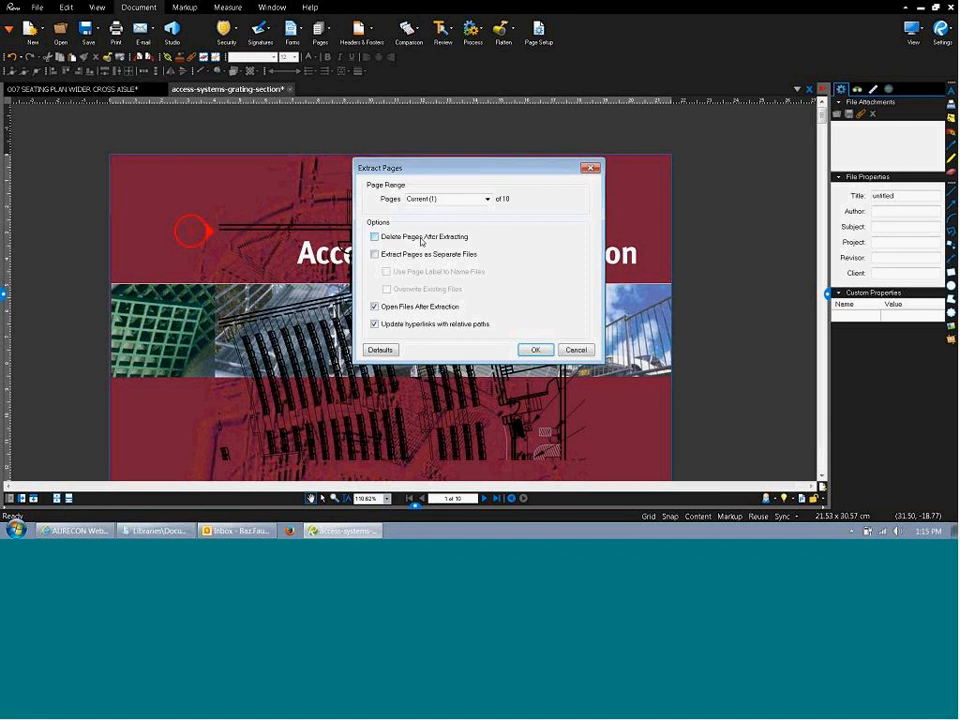
{"action": "left_click", "coordinate": [420, 246]}
{"action": "key", "text": "Escape"}
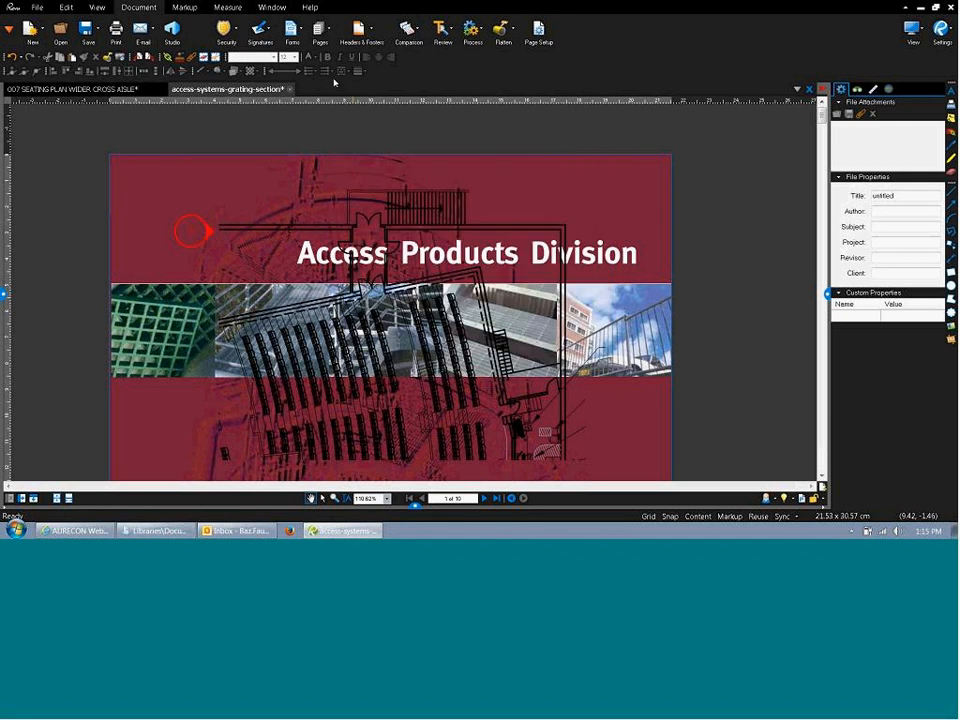
Bring up Insert Pages from the Pages menu, then cancel it.
{"action": "left_click", "coordinate": [321, 30]}
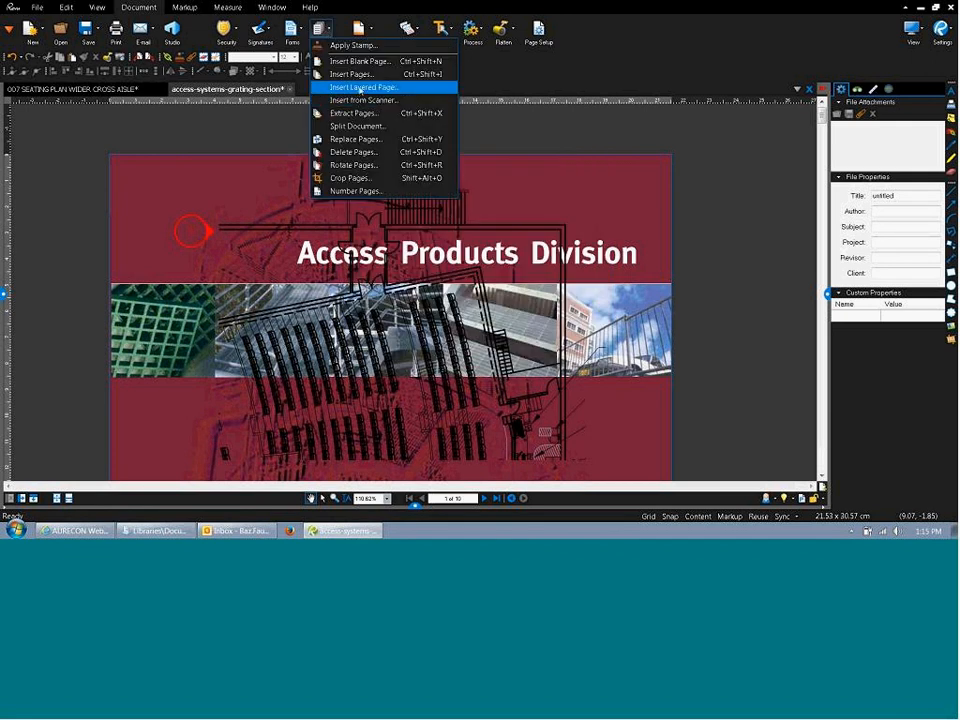
{"action": "left_click", "coordinate": [358, 76]}
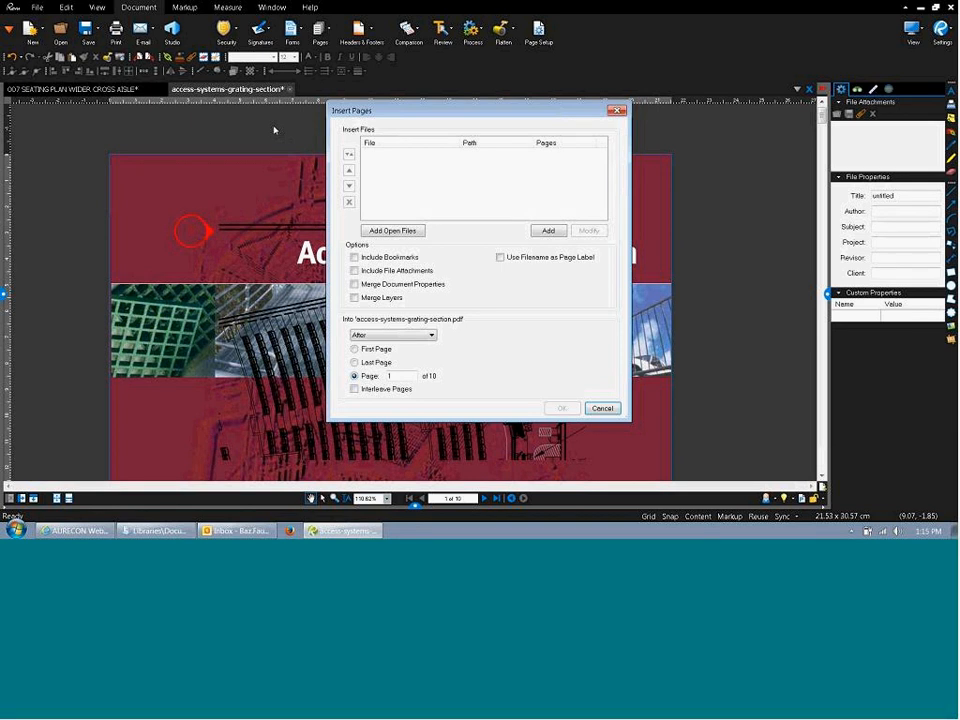
{"action": "key", "text": "Escape"}
Reopen Insert Pages, add the open 007 seating plan file, and keep placement set to After.
{"action": "left_click", "coordinate": [325, 32]}
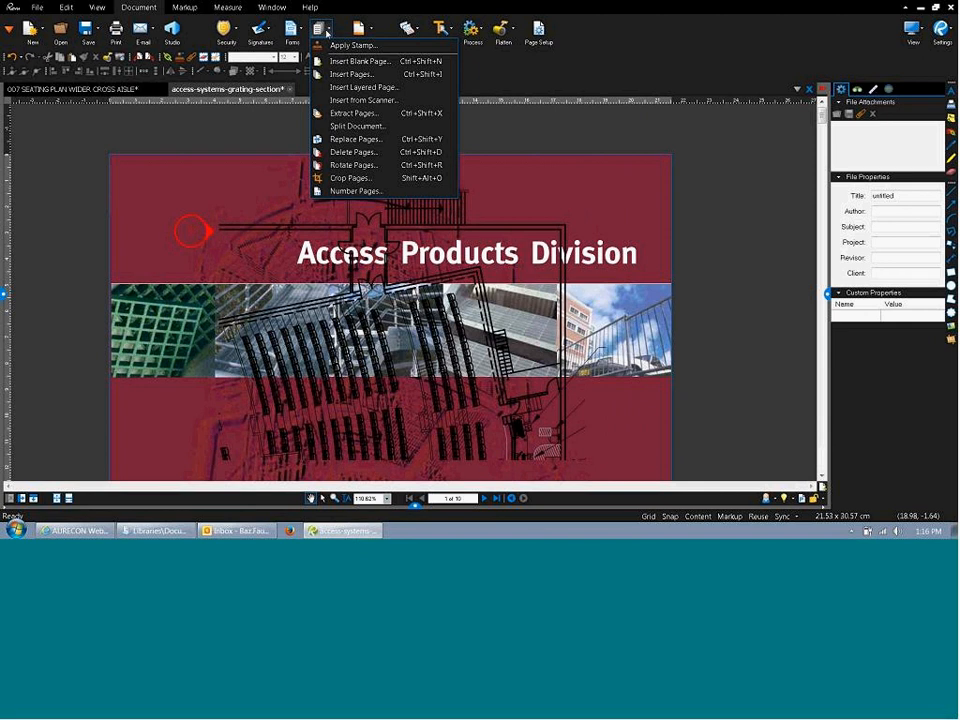
{"action": "left_click", "coordinate": [355, 74]}
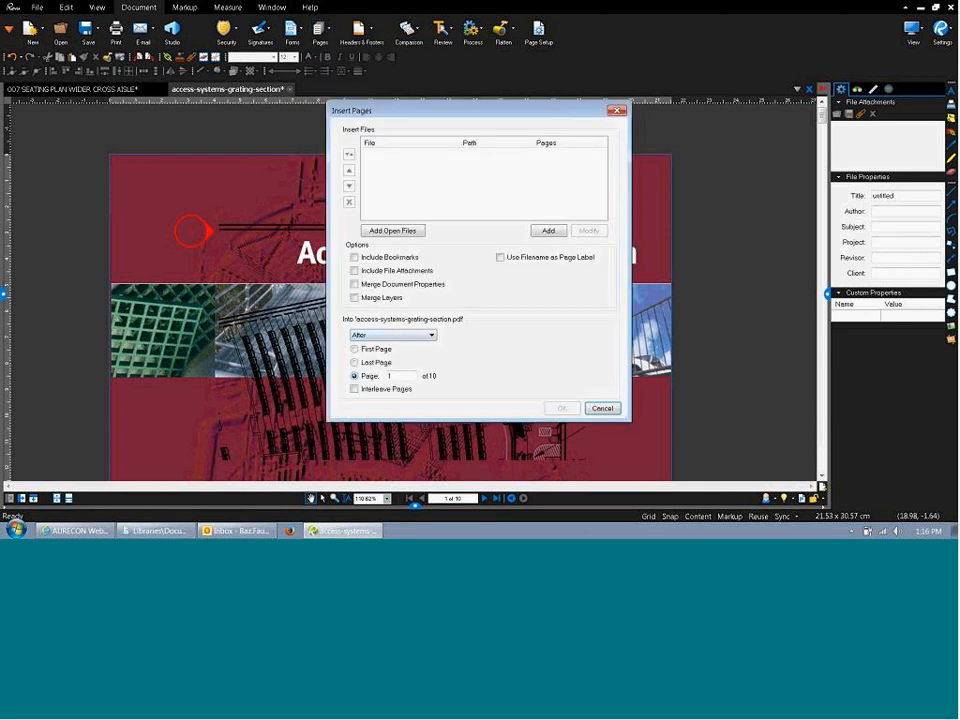
{"action": "left_click", "coordinate": [388, 236]}
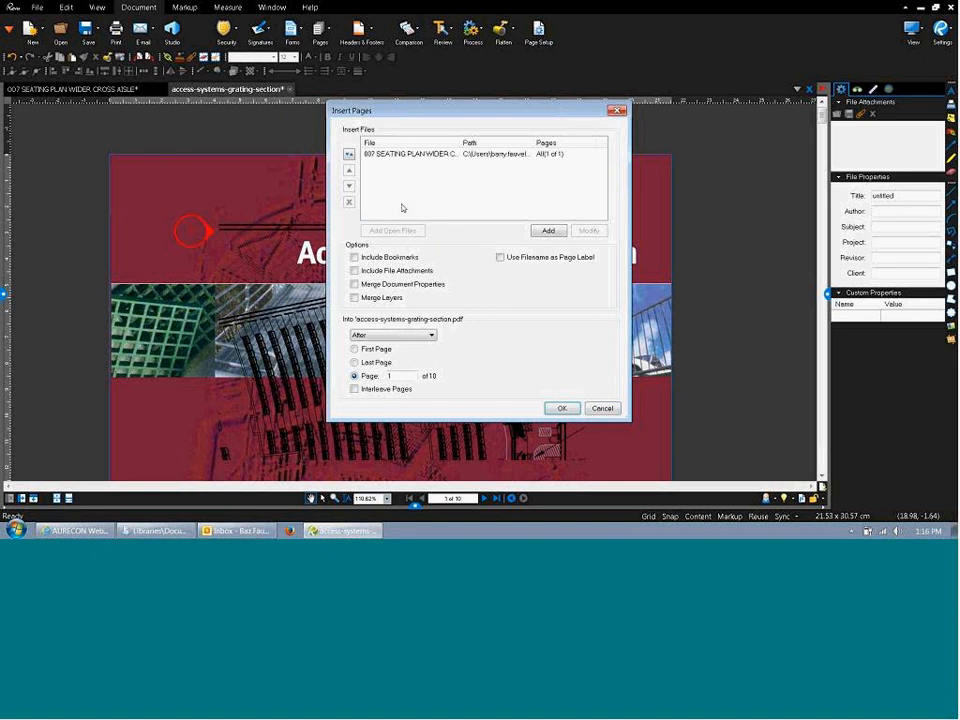
{"action": "left_click", "coordinate": [381, 156]}
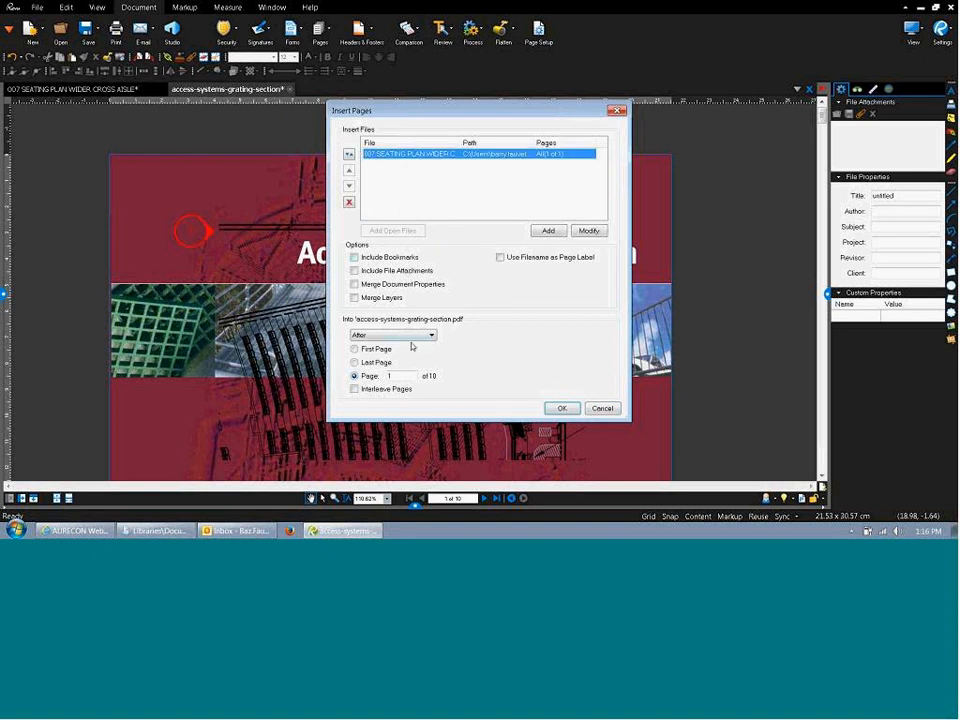
{"action": "left_click", "coordinate": [413, 337]}
{"action": "left_click", "coordinate": [395, 345]}
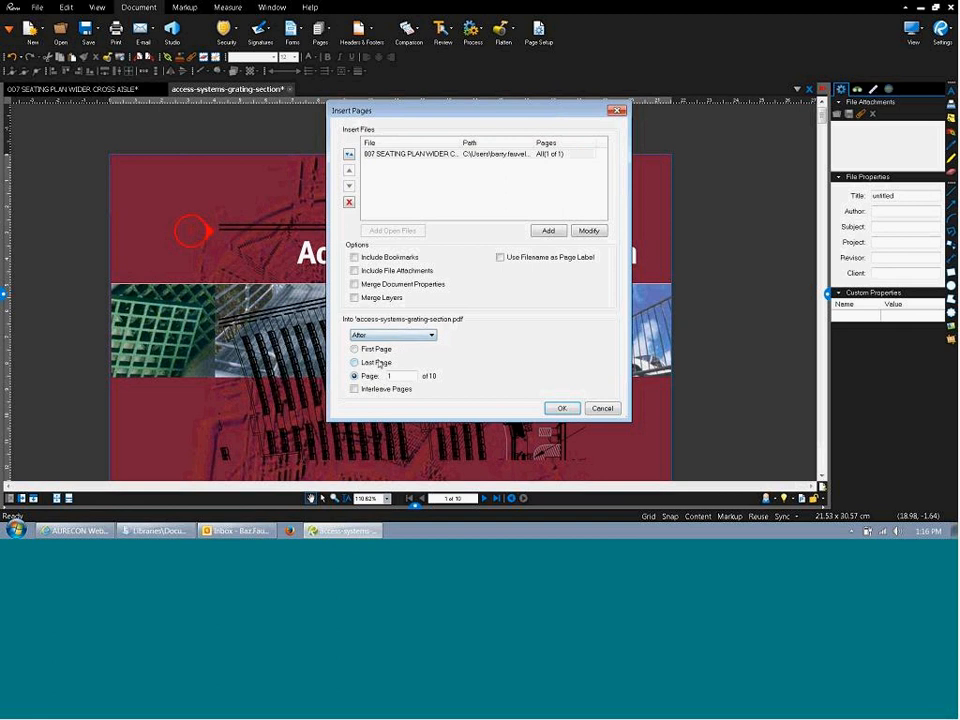
{"action": "left_click", "coordinate": [389, 375]}
Insert the seating plan after page 2, then zoom out to verify the 11-page order.
{"action": "type", "text": "2"}
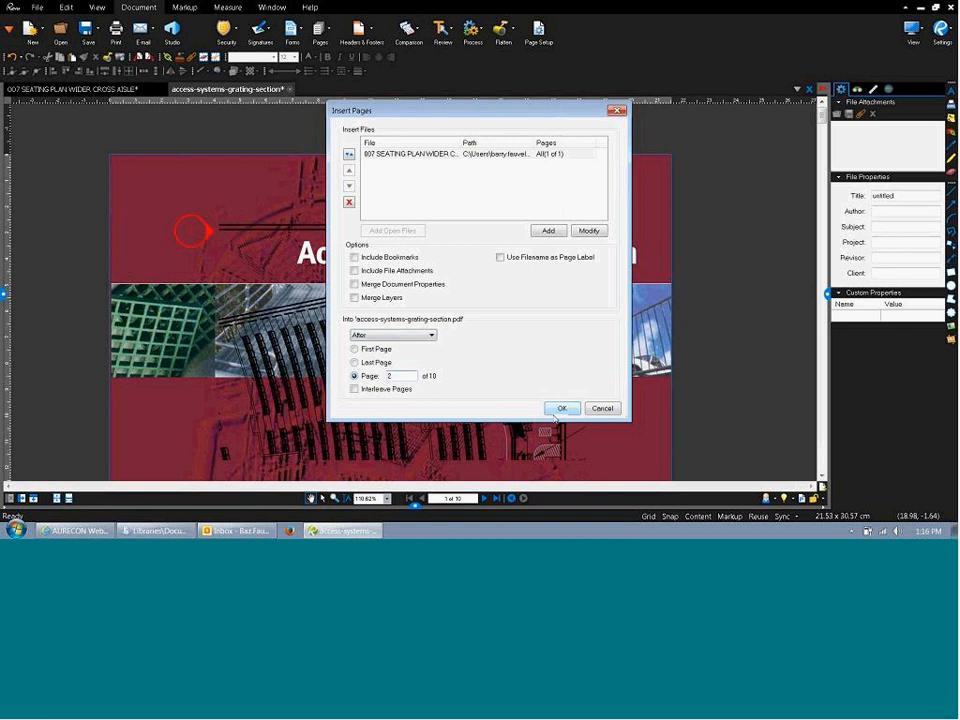
{"action": "left_click", "coordinate": [561, 409]}
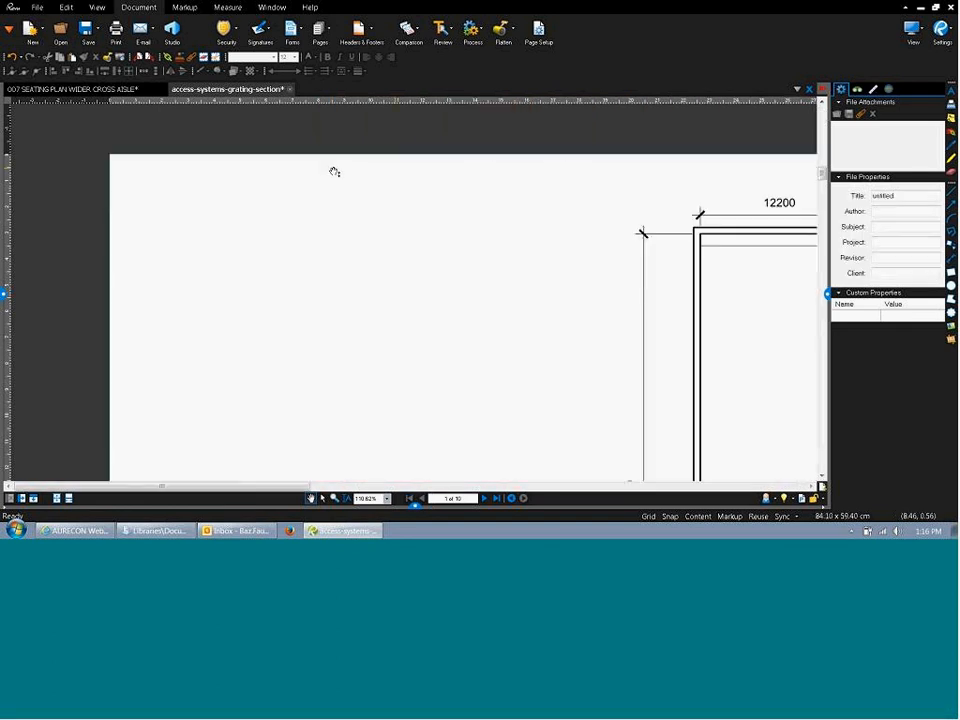
{"action": "scroll", "coordinate": [285, 208], "scroll_direction": "down", "scroll_amount": 10}
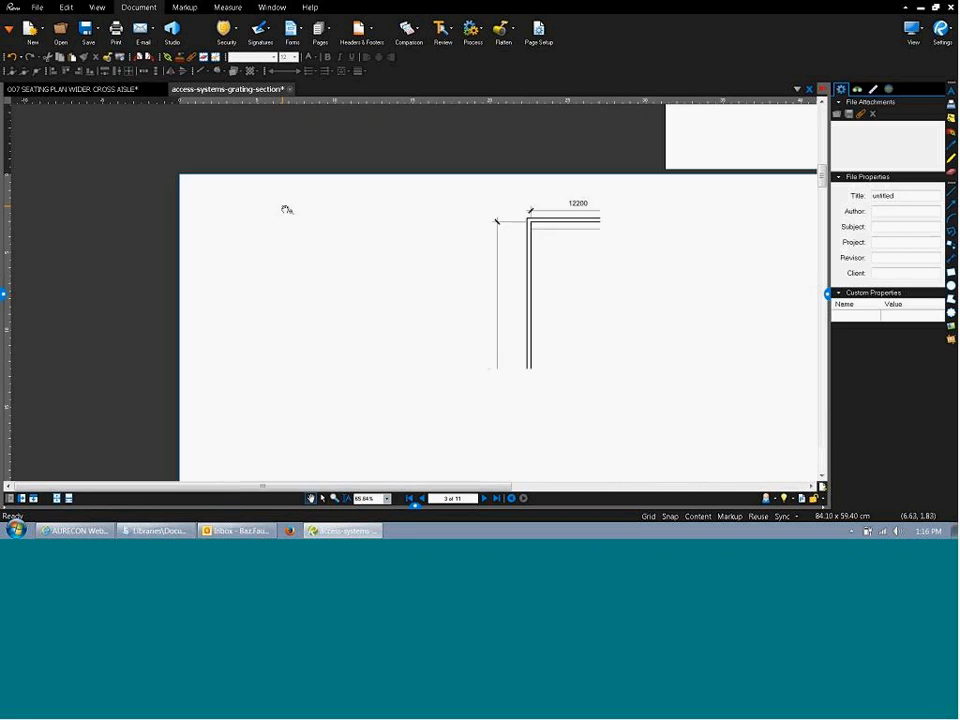
{"action": "scroll", "coordinate": [371, 289], "scroll_direction": "up", "scroll_amount": 2}
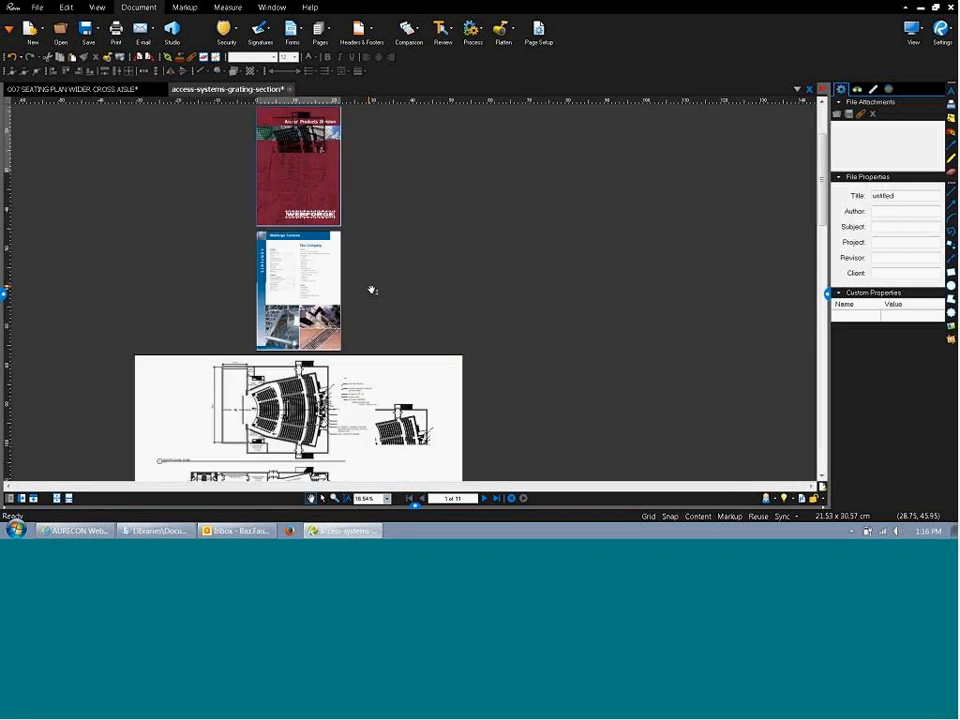
{"action": "scroll", "coordinate": [371, 289], "scroll_direction": "down", "scroll_amount": 4}
{"action": "scroll", "coordinate": [249, 199], "scroll_direction": "up", "scroll_amount": 3}
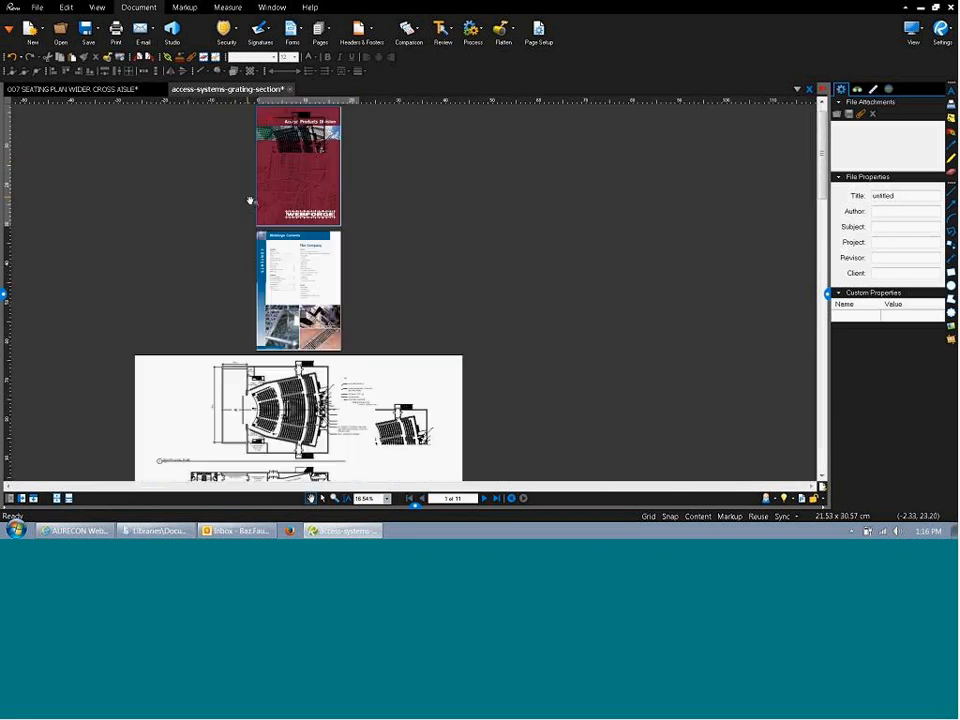
{"action": "scroll", "coordinate": [249, 199], "scroll_direction": "up", "scroll_amount": 2}
{"action": "left_click", "coordinate": [317, 34]}
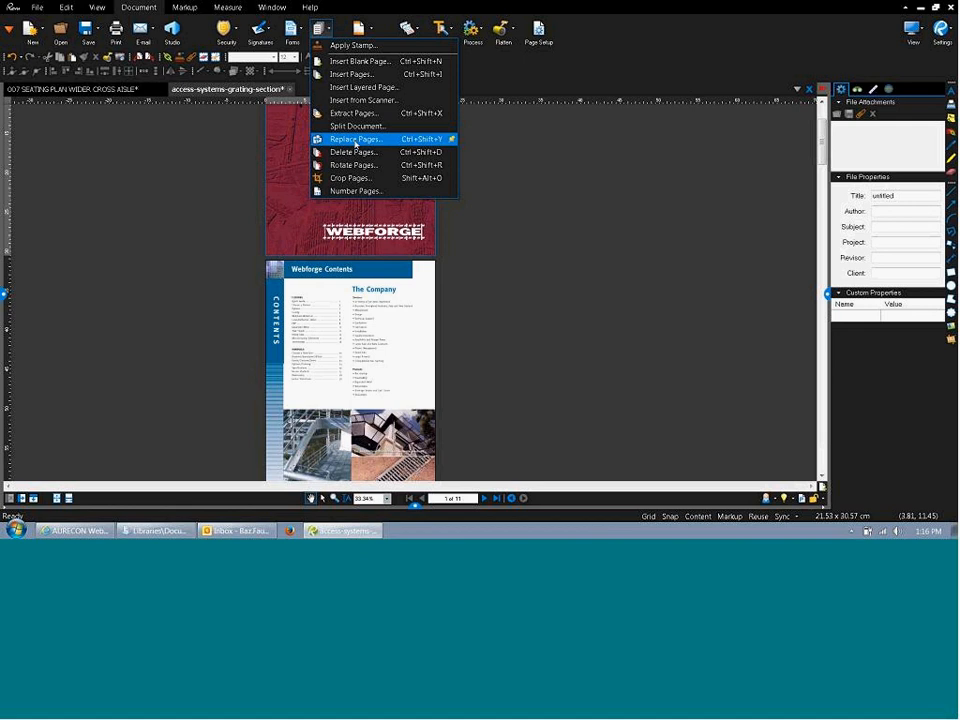
{"action": "left_click", "coordinate": [386, 183]}
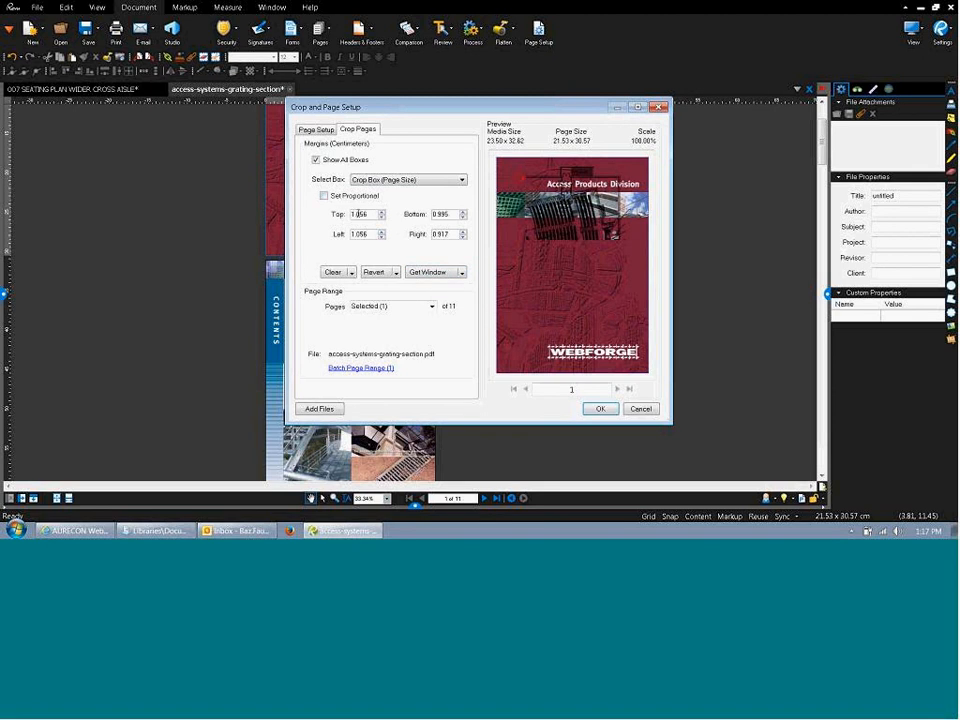
{"action": "left_click", "coordinate": [427, 272]}
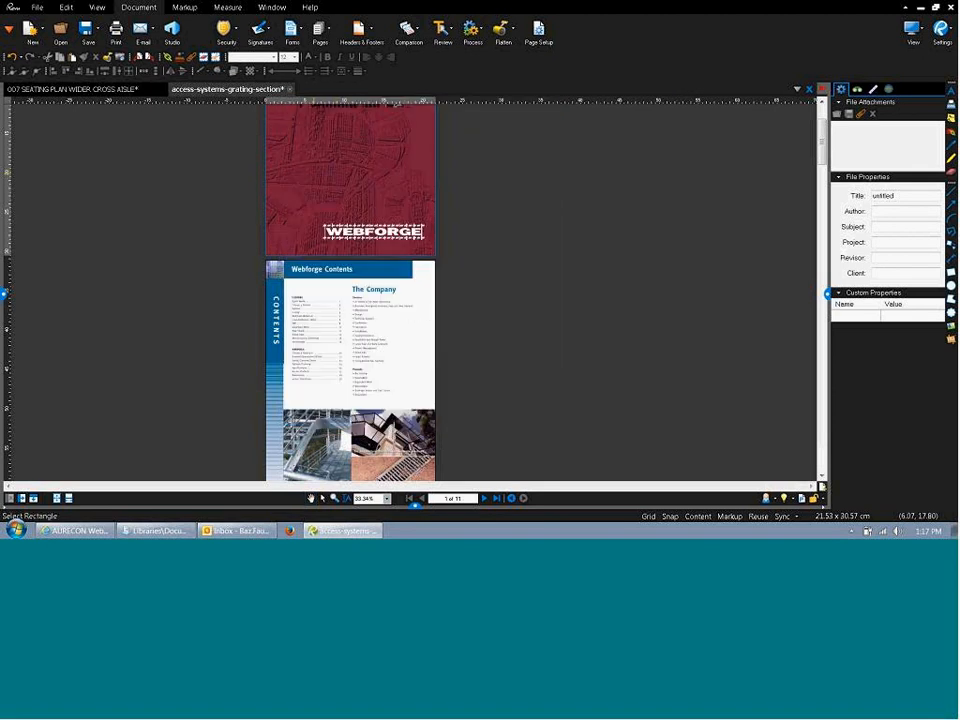
{"action": "left_click_drag", "start_coordinate": [268, 150], "coordinate": [406, 217]}
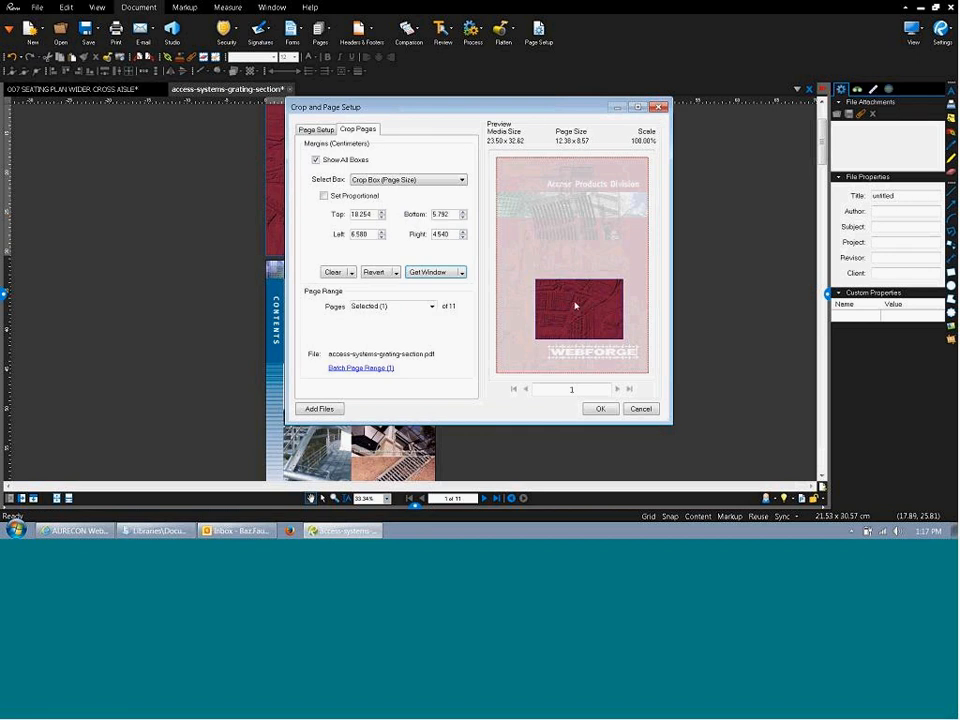
{"action": "left_click", "coordinate": [639, 409]}
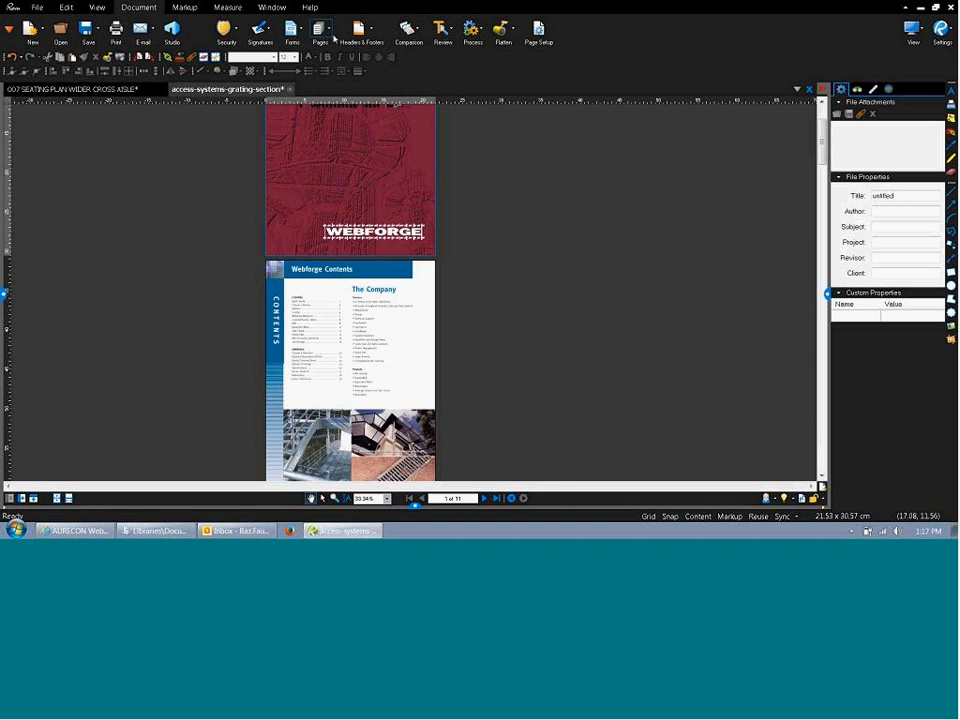
Start Compare Documents with 007 SEATING PLAN WIDER CROSS AISLE.pdf as the second file.
{"action": "left_click", "coordinate": [372, 42]}
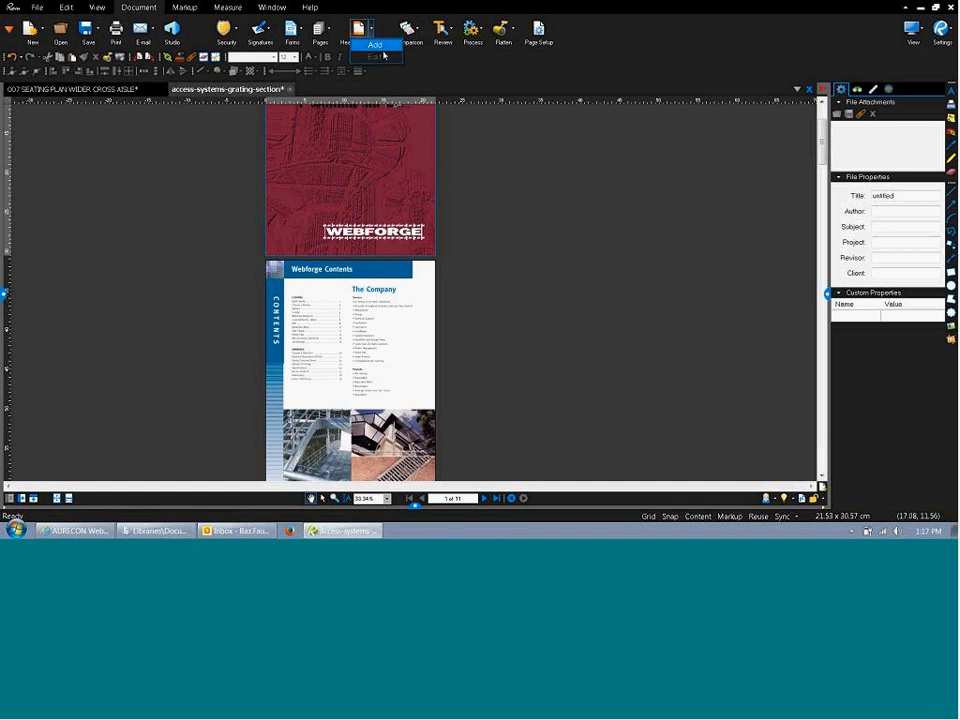
{"action": "left_click", "coordinate": [438, 75]}
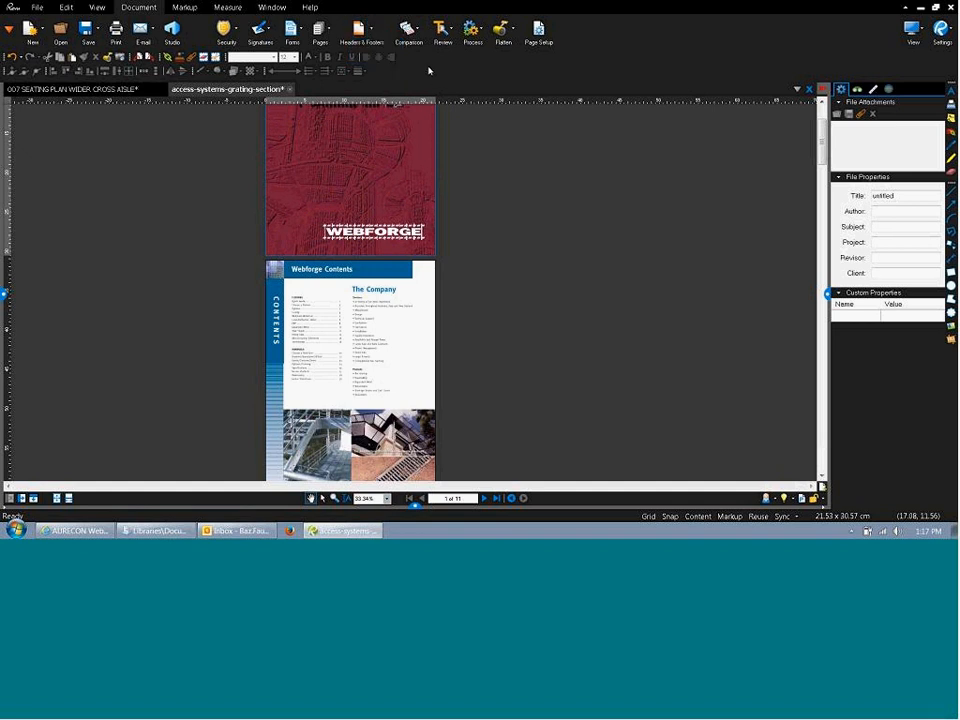
{"action": "left_click", "coordinate": [417, 36]}
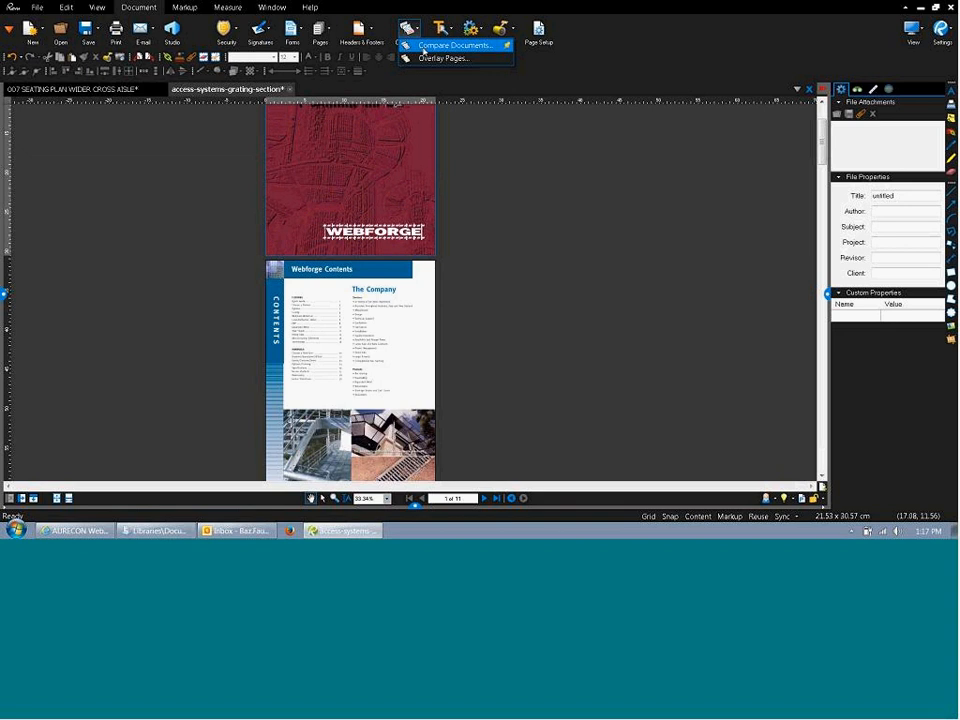
{"action": "left_click", "coordinate": [424, 46]}
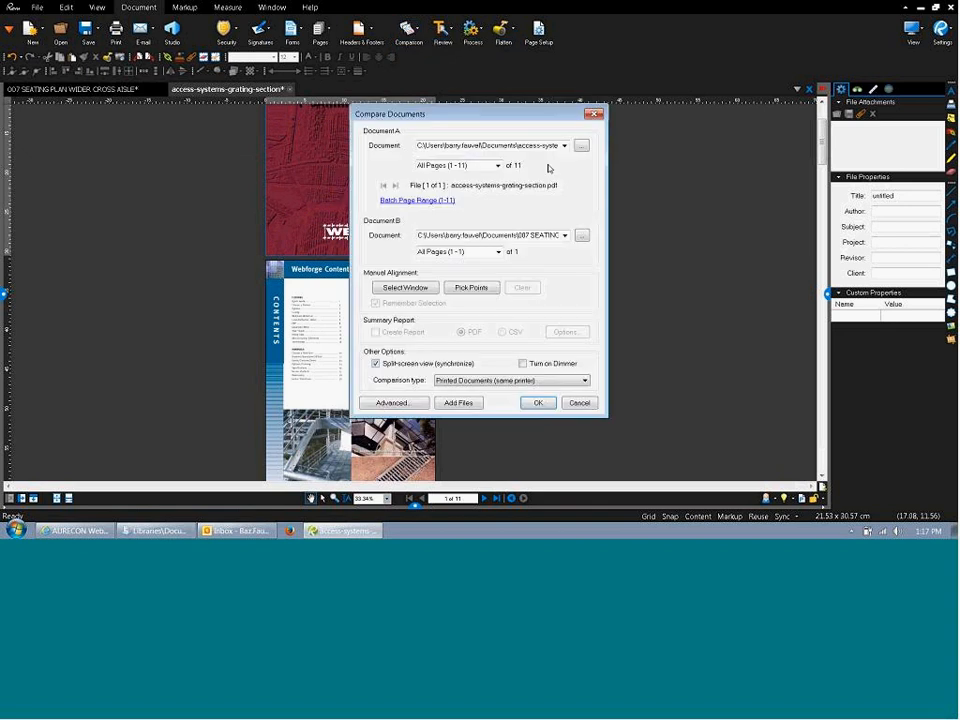
{"action": "left_click", "coordinate": [580, 147]}
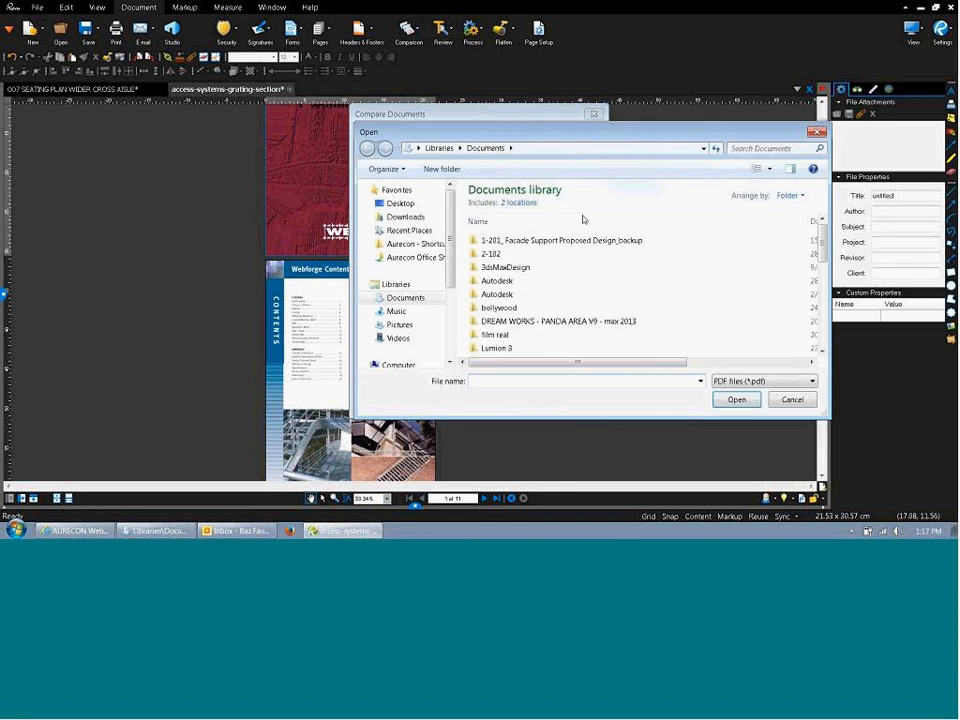
{"action": "left_click_drag", "start_coordinate": [823, 243], "coordinate": [825, 342]}
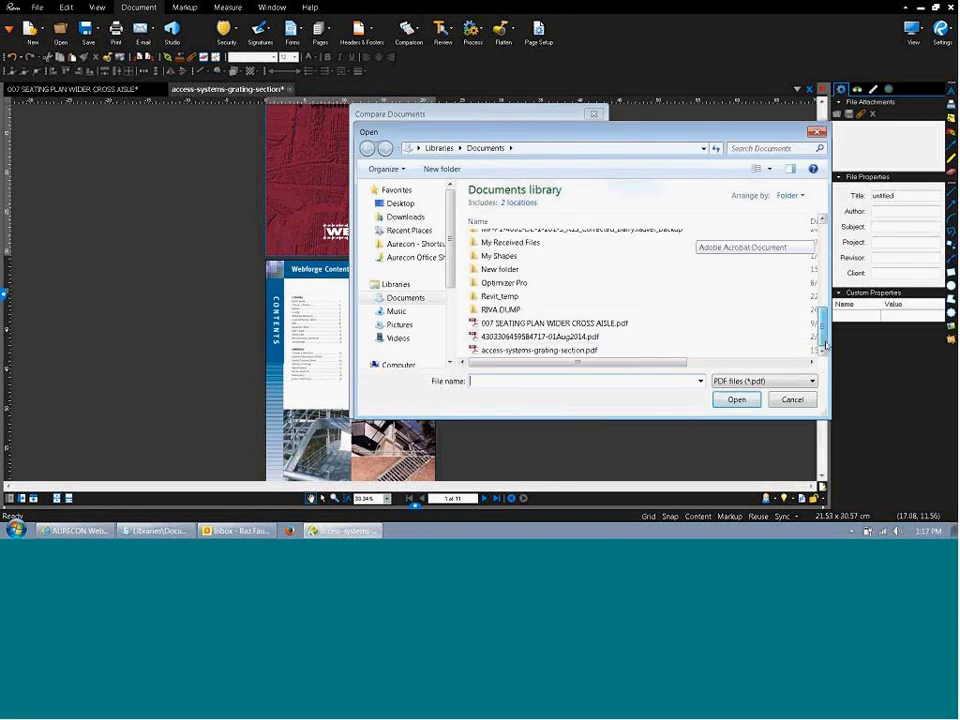
{"action": "left_click", "coordinate": [606, 324]}
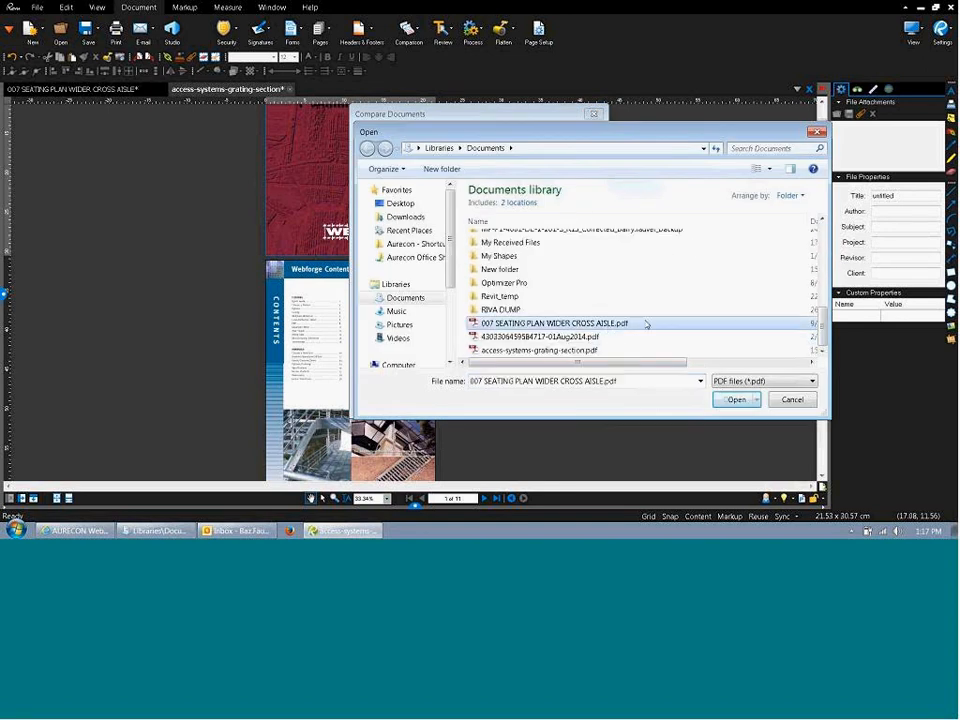
{"action": "key", "text": "Return"}
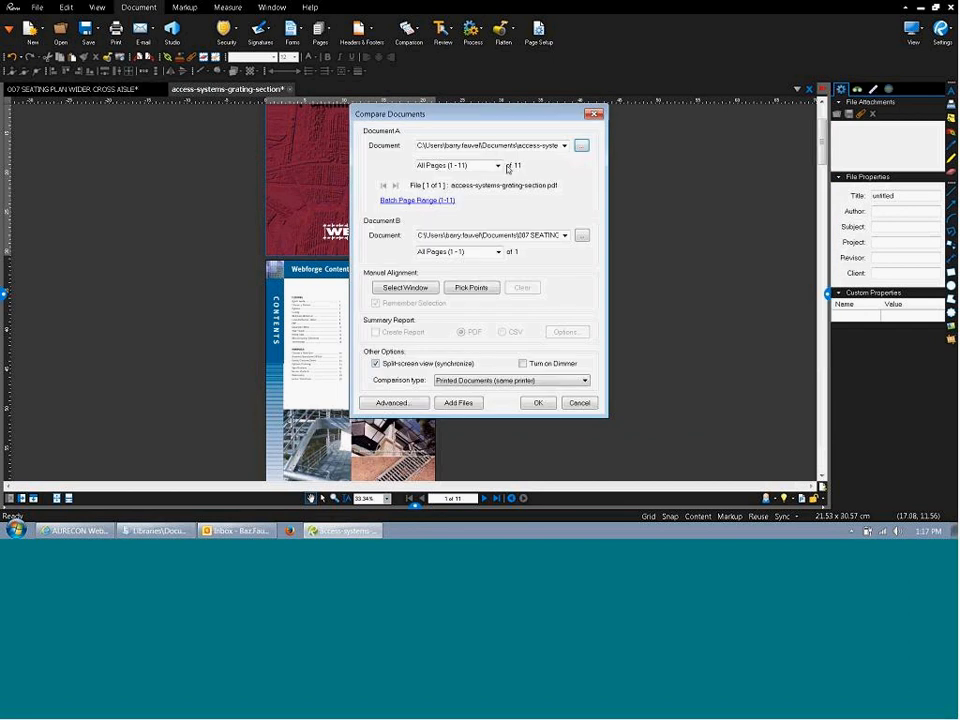
Check the first document's file path and begin picking manual alignment points.
{"action": "left_click", "coordinate": [533, 146]}
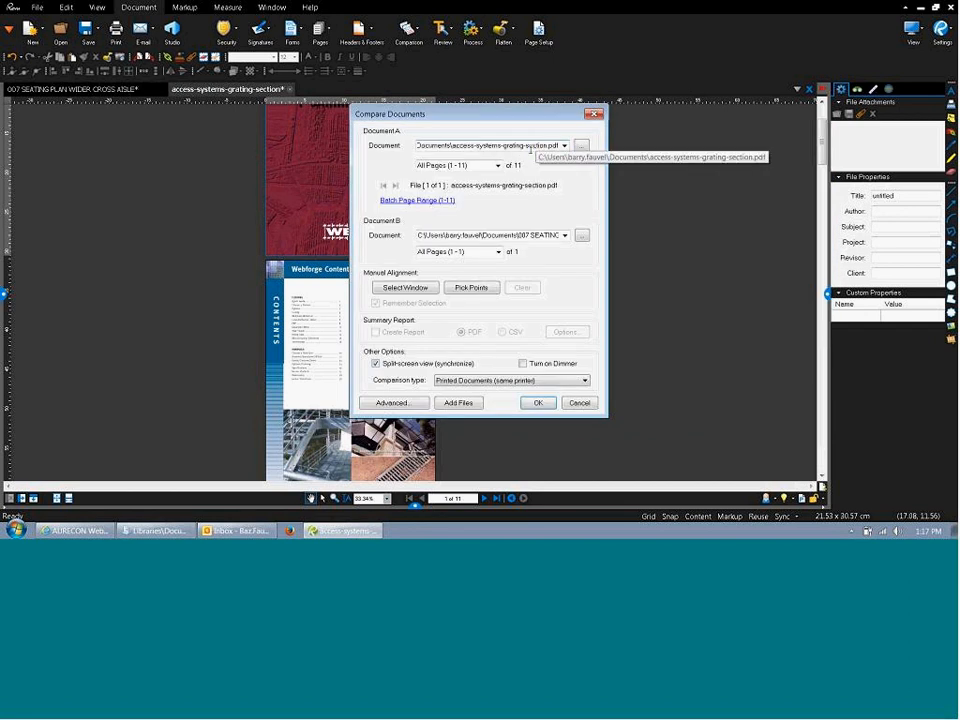
{"action": "left_click_drag", "start_coordinate": [533, 146], "coordinate": [508, 146]}
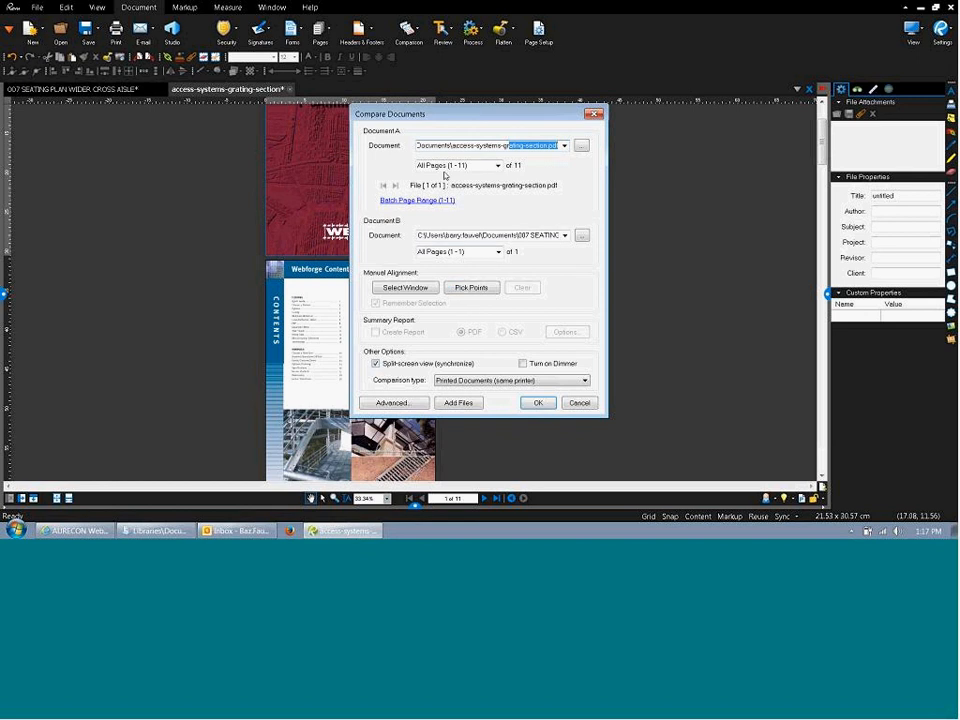
{"action": "left_click", "coordinate": [478, 288]}
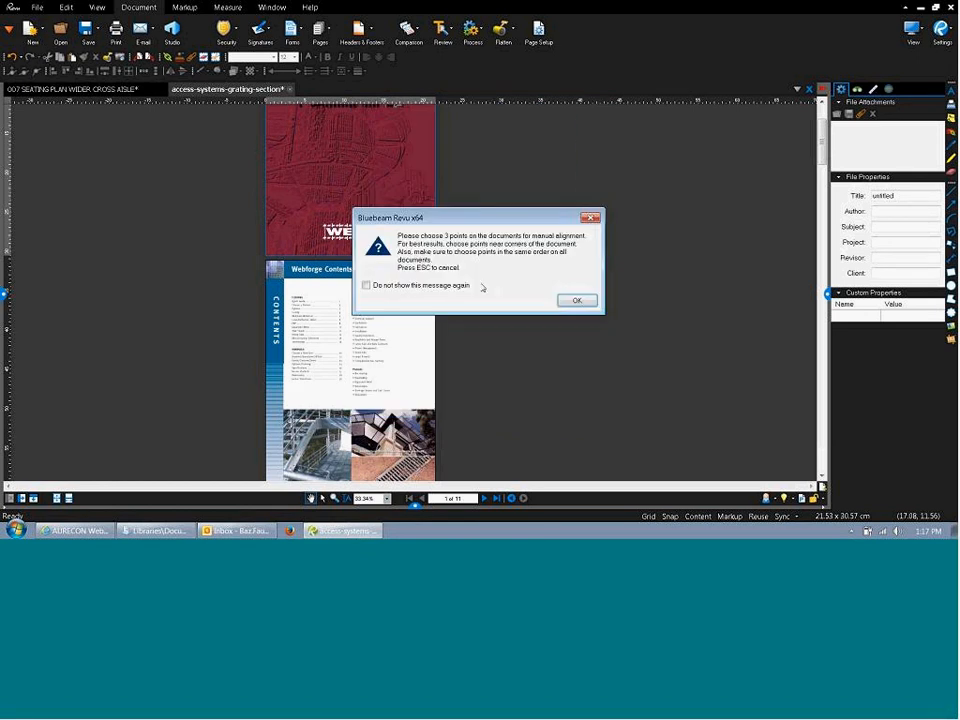
{"action": "key", "text": "Return"}
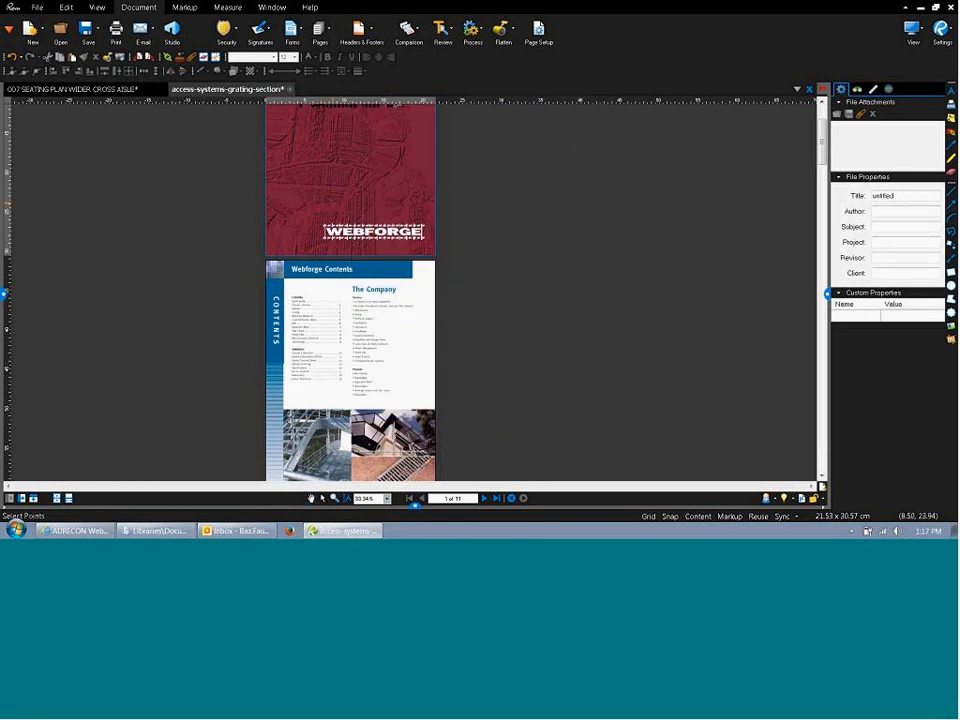
{"action": "left_click_drag", "start_coordinate": [343, 209], "coordinate": [349, 308]}
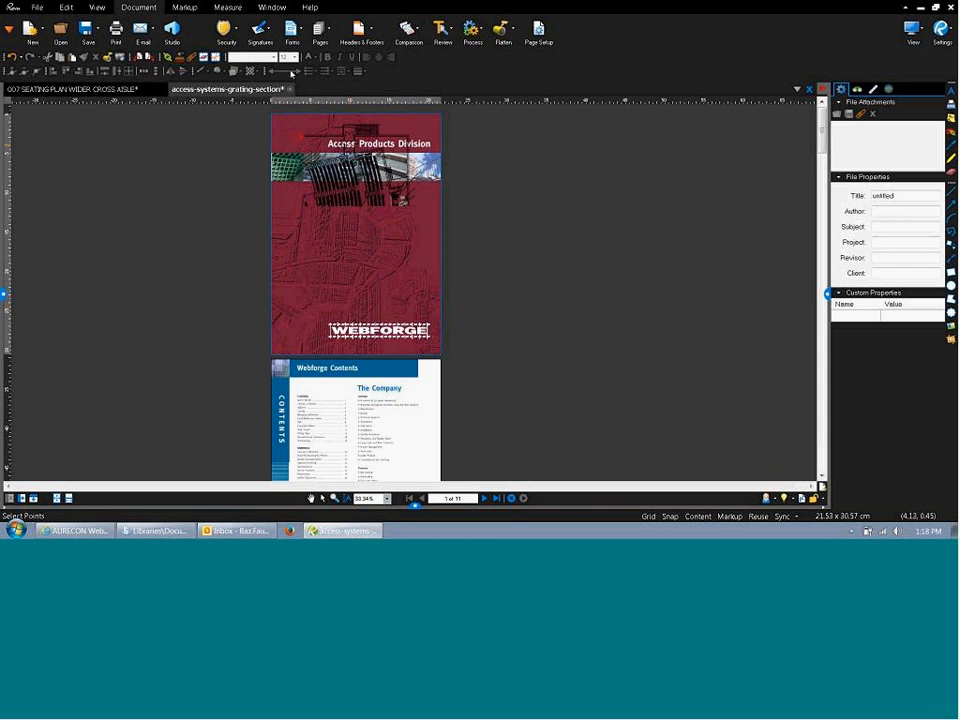
Compare the grating brochure with the seating plan, aligned by picked points, to generate the _Diff drawing.
{"action": "left_click", "coordinate": [412, 30]}
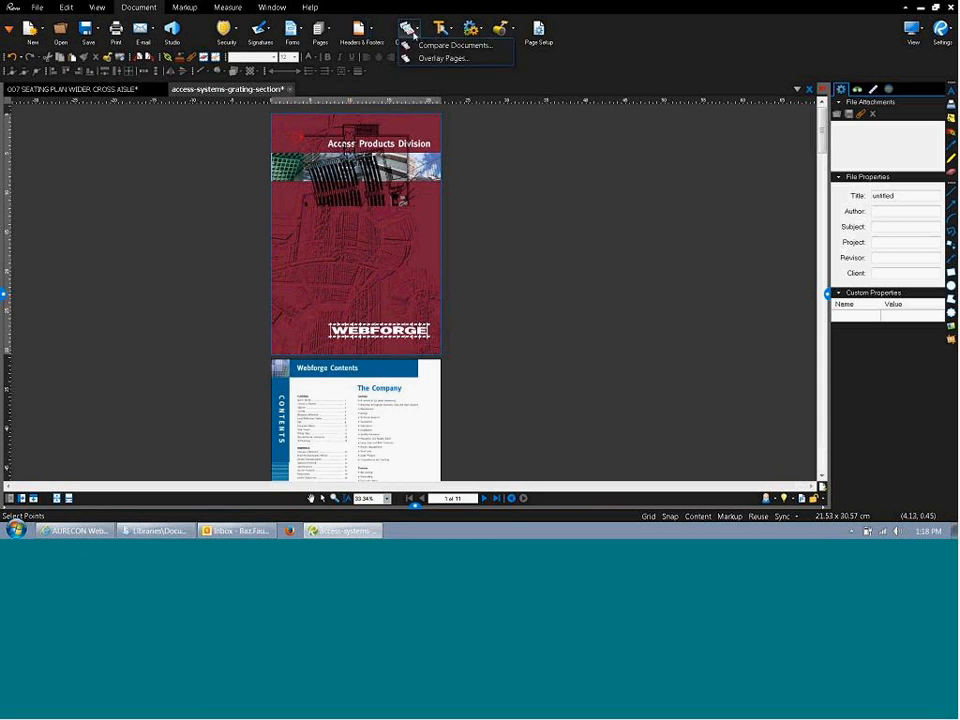
{"action": "left_click", "coordinate": [448, 45]}
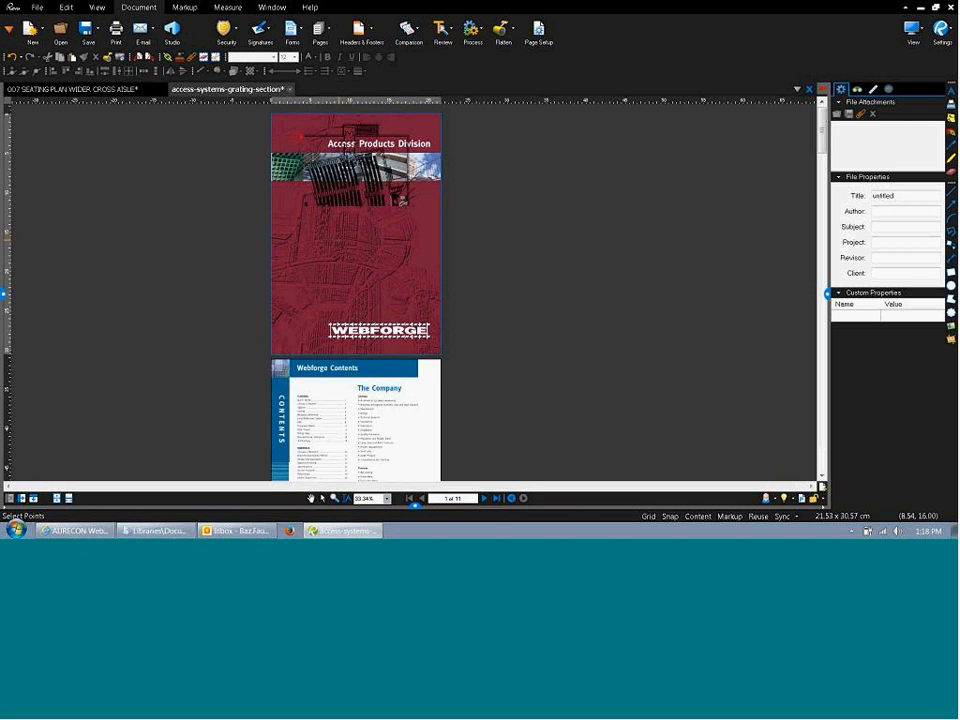
{"action": "left_click", "coordinate": [408, 30]}
{"action": "left_click", "coordinate": [423, 46]}
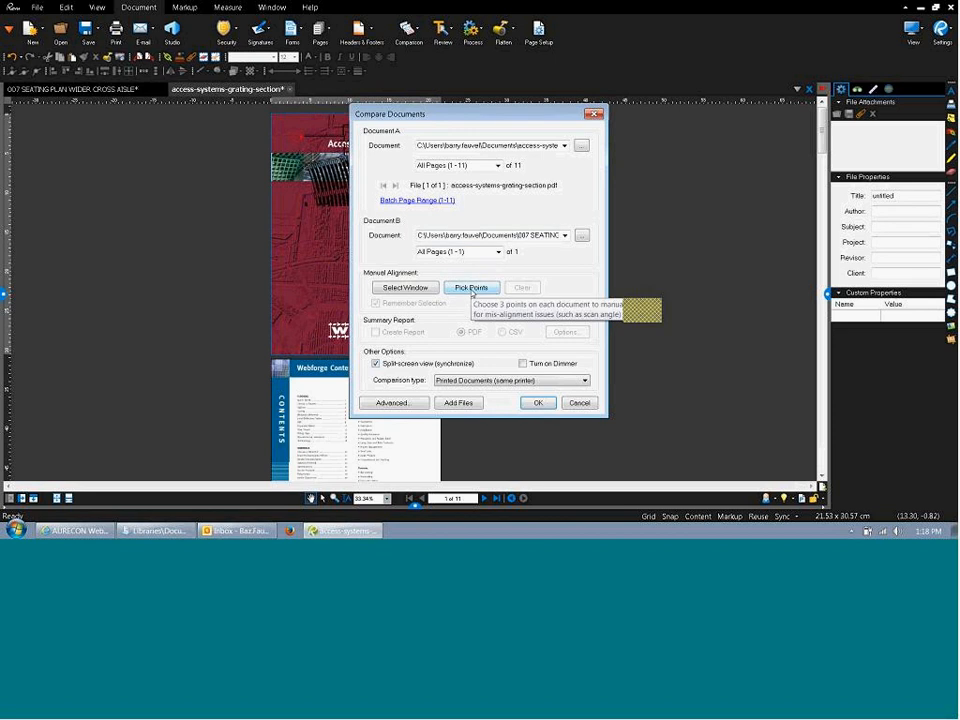
{"action": "left_click", "coordinate": [472, 288]}
{"action": "left_click", "coordinate": [574, 300]}
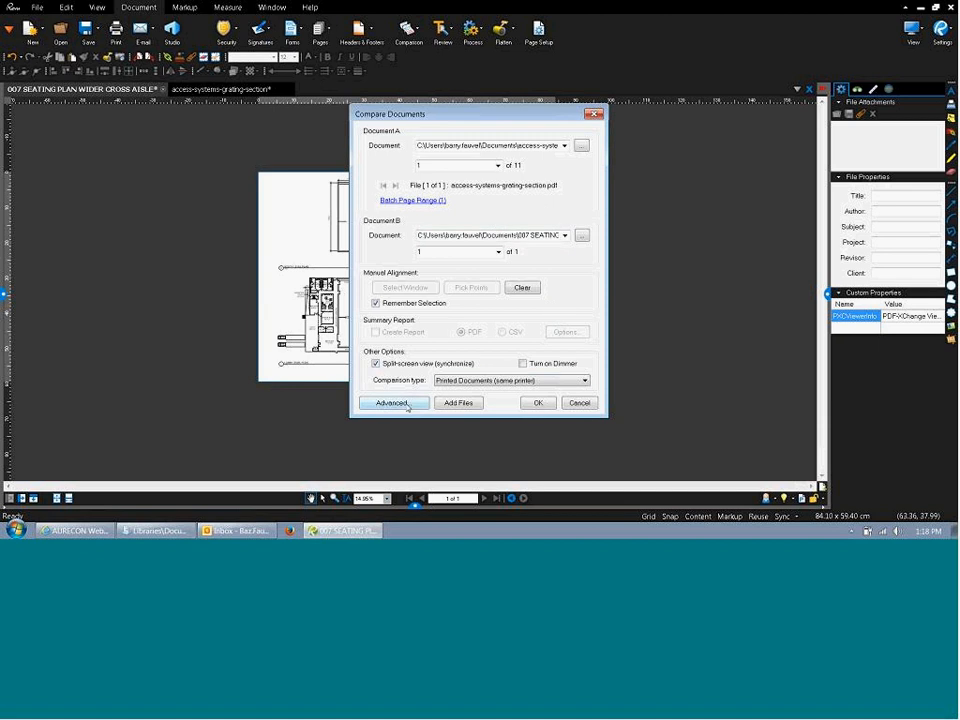
{"action": "left_click", "coordinate": [539, 403]}
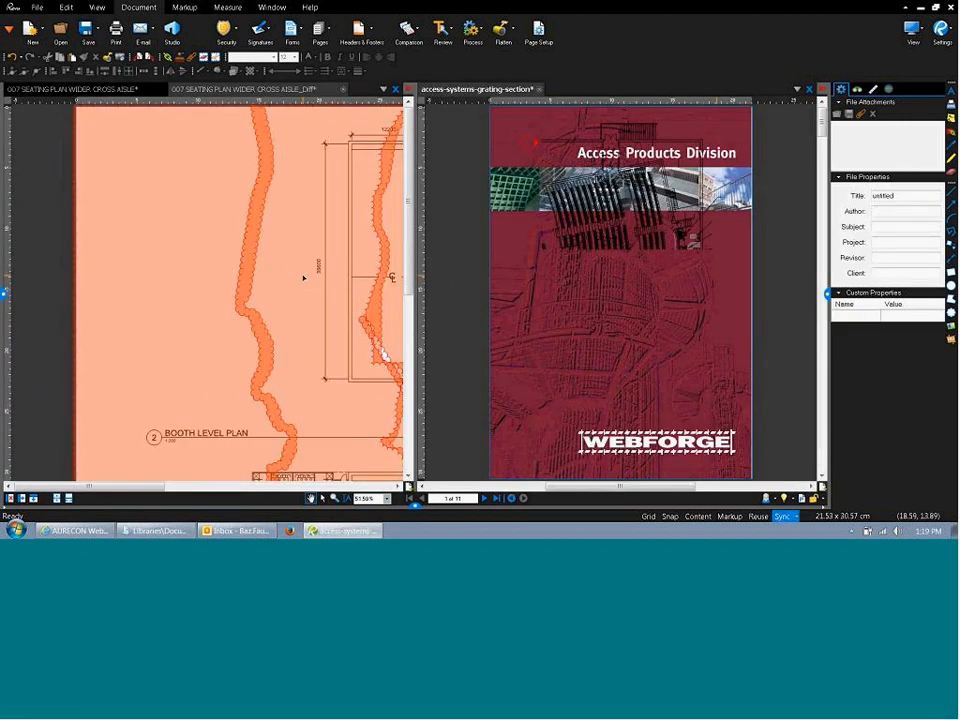
Narrow the Difference cloud on the _Diff seating plan to a width of 17.79.
{"action": "left_click", "coordinate": [258, 300]}
{"action": "scroll", "coordinate": [254, 300], "scroll_direction": "down", "scroll_amount": 12}
{"action": "left_click_drag", "start_coordinate": [274, 302], "coordinate": [182, 257]}
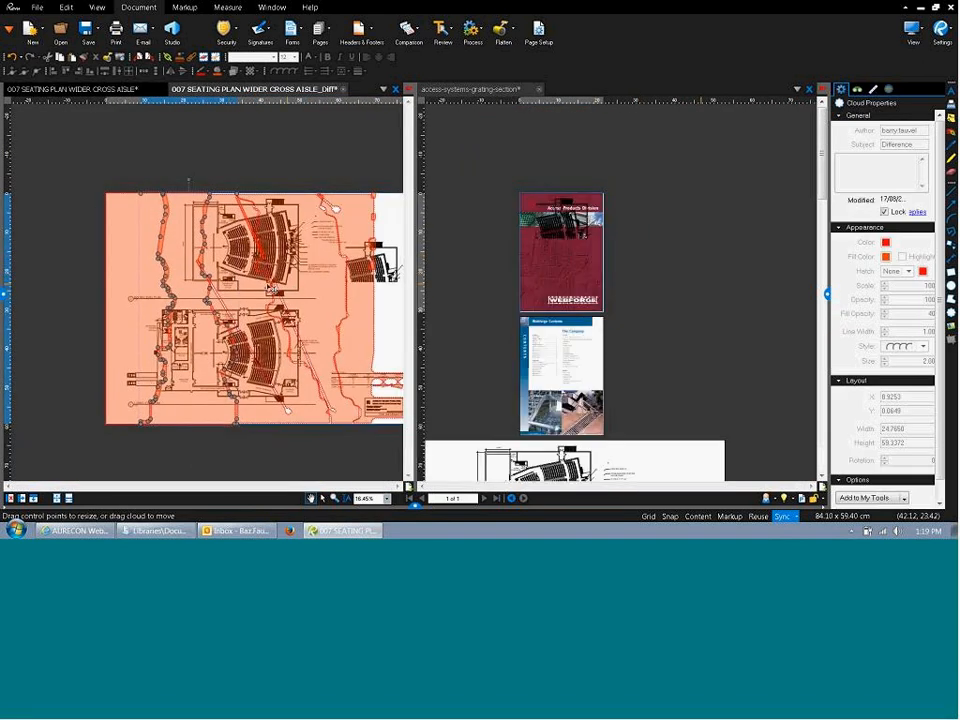
{"action": "scroll", "coordinate": [246, 286], "scroll_direction": "up", "scroll_amount": 1}
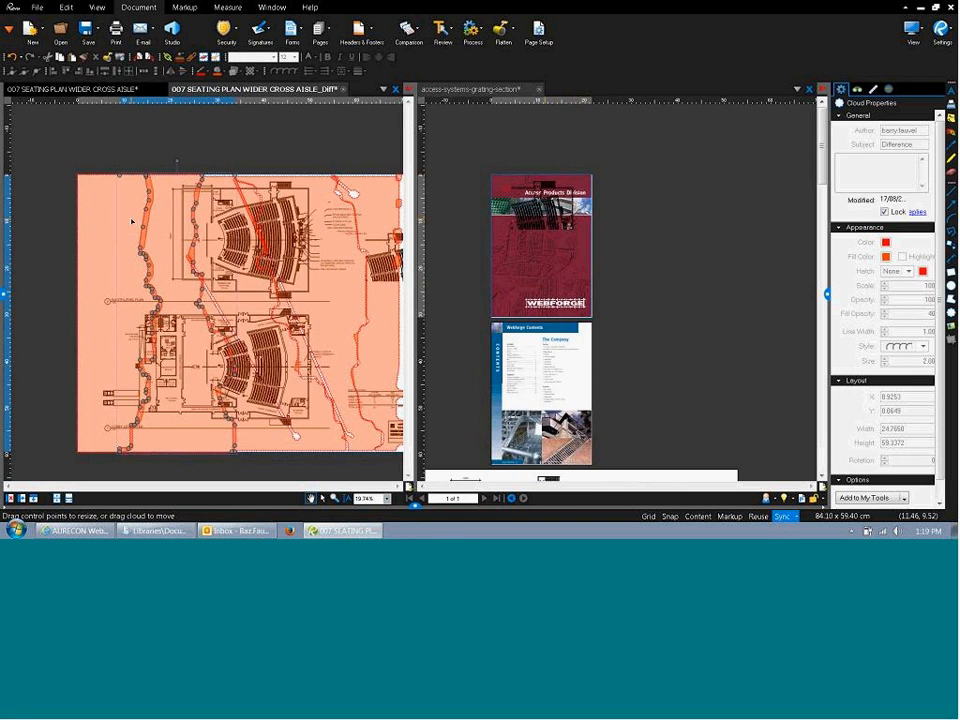
{"action": "left_click_drag", "start_coordinate": [139, 216], "coordinate": [178, 250]}
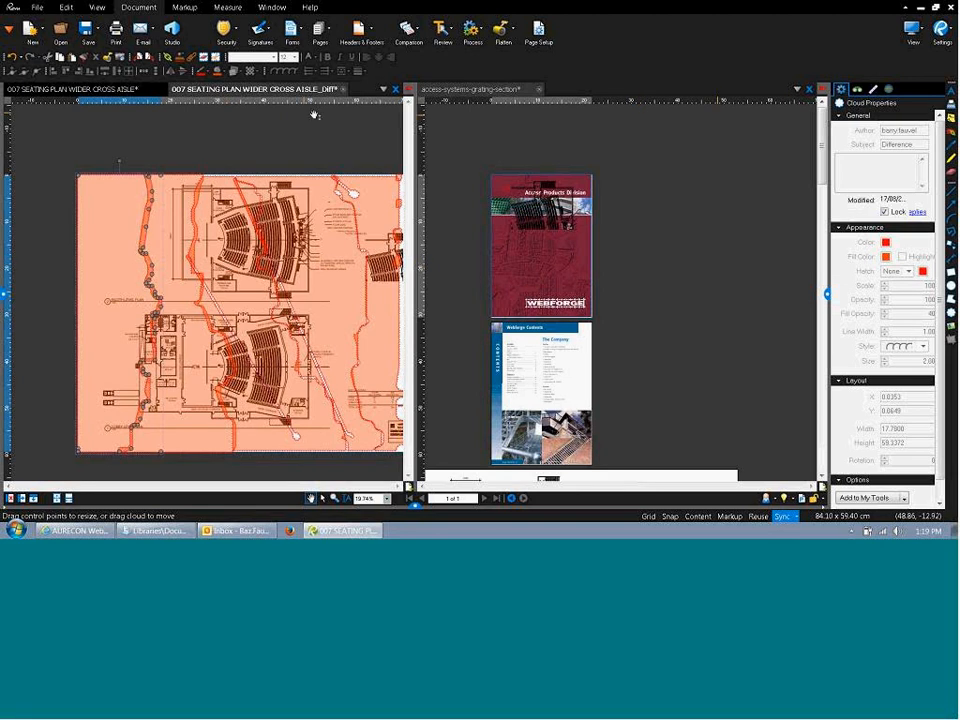
{"action": "left_click", "coordinate": [407, 28]}
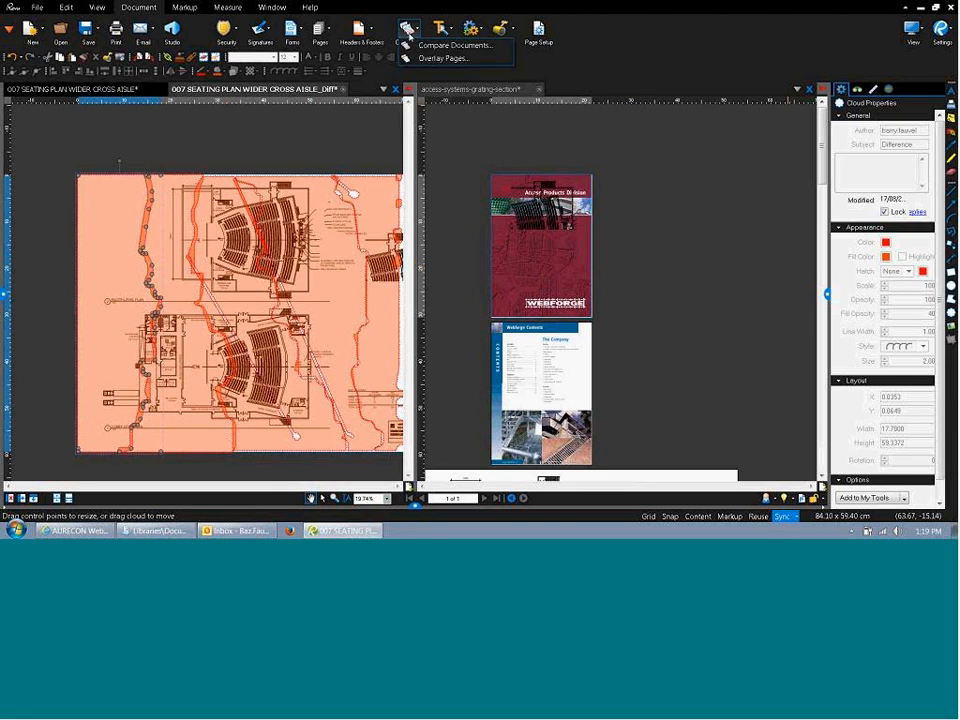
{"action": "left_click", "coordinate": [424, 66]}
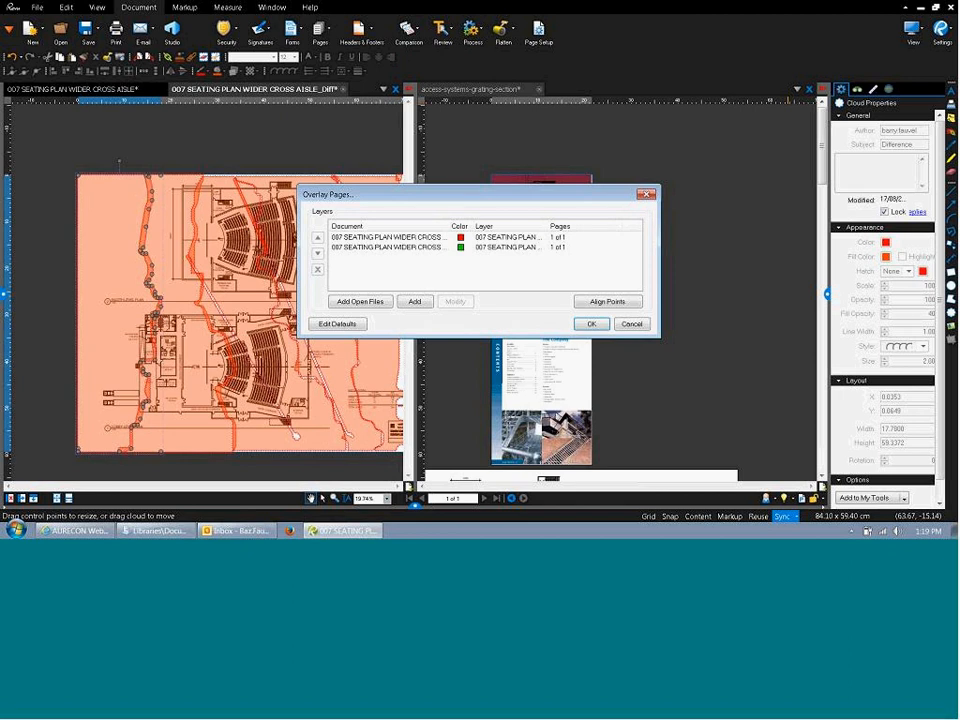
{"action": "left_click", "coordinate": [469, 238]}
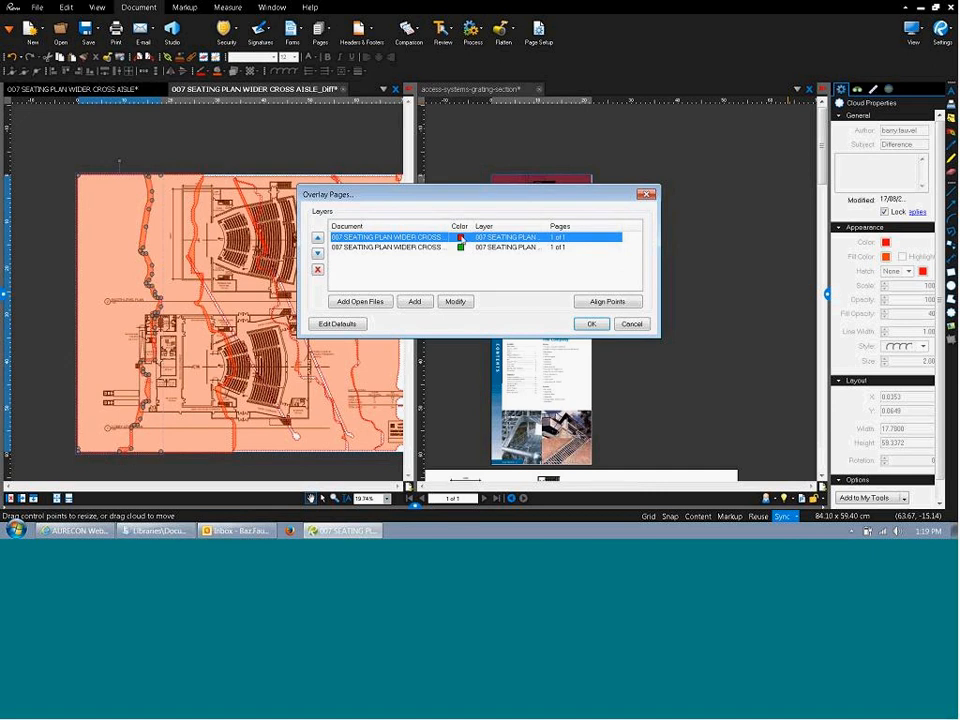
{"action": "double_click", "coordinate": [461, 237]}
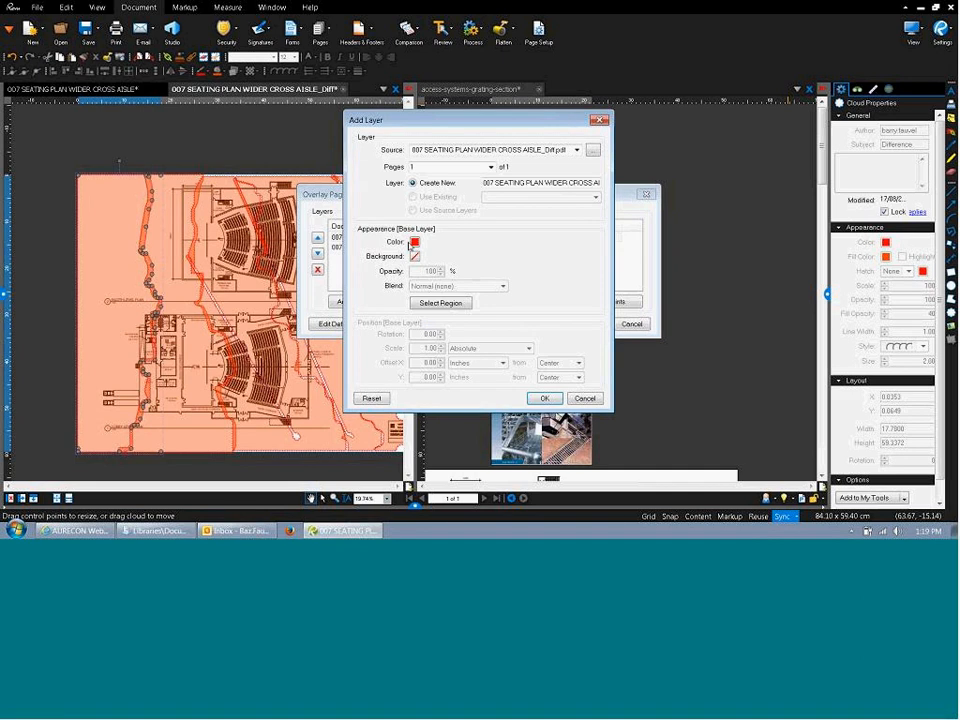
{"action": "left_click", "coordinate": [415, 242]}
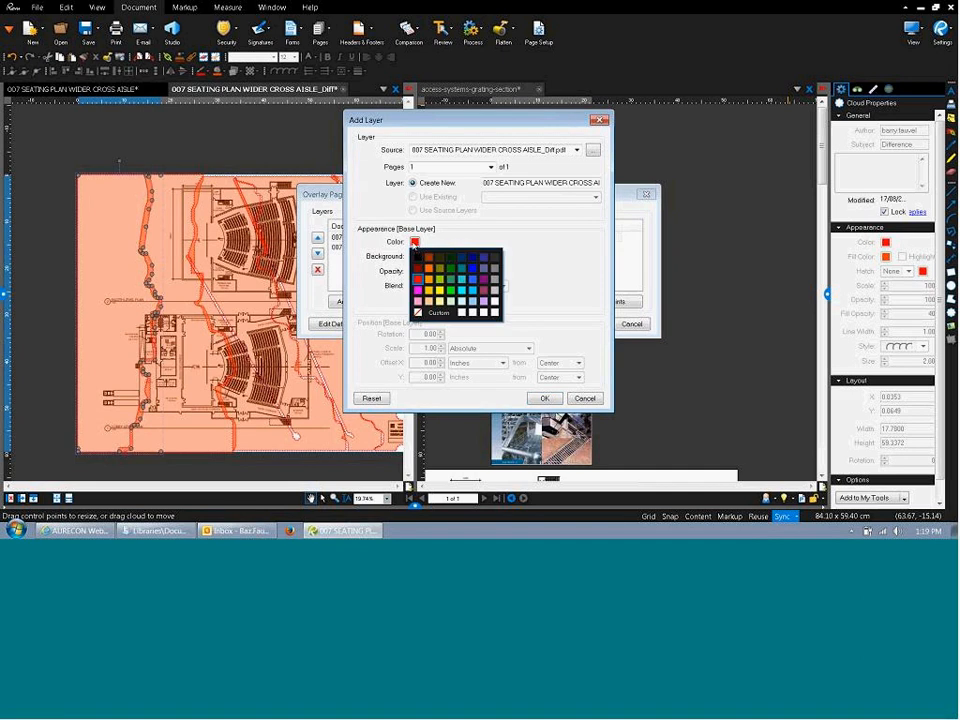
{"action": "left_click", "coordinate": [418, 313]}
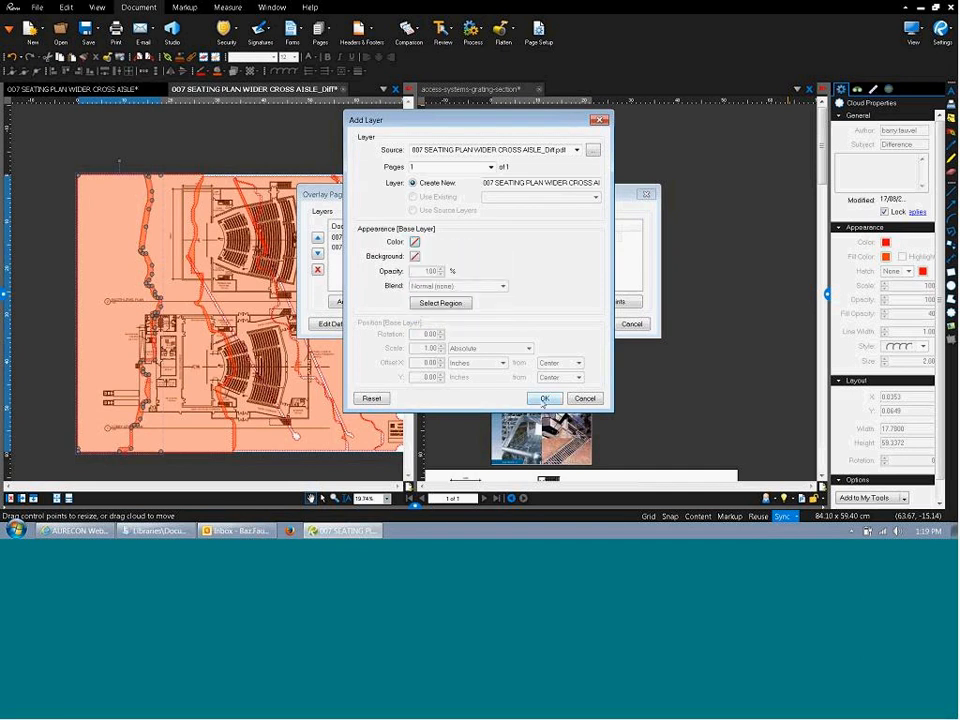
{"action": "left_click", "coordinate": [544, 399]}
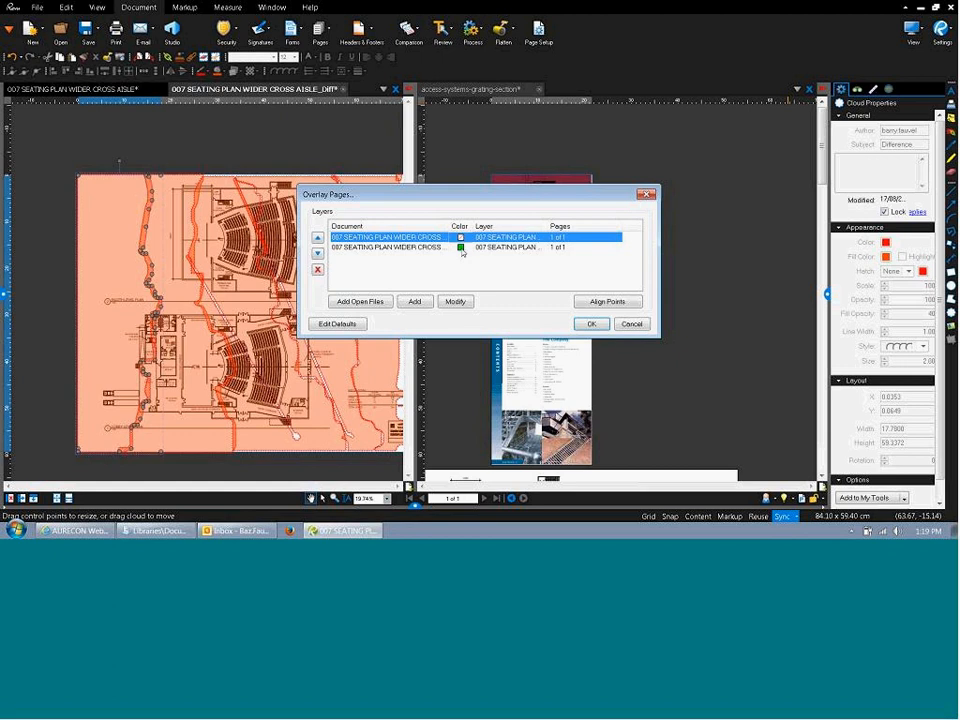
{"action": "left_click", "coordinate": [461, 248]}
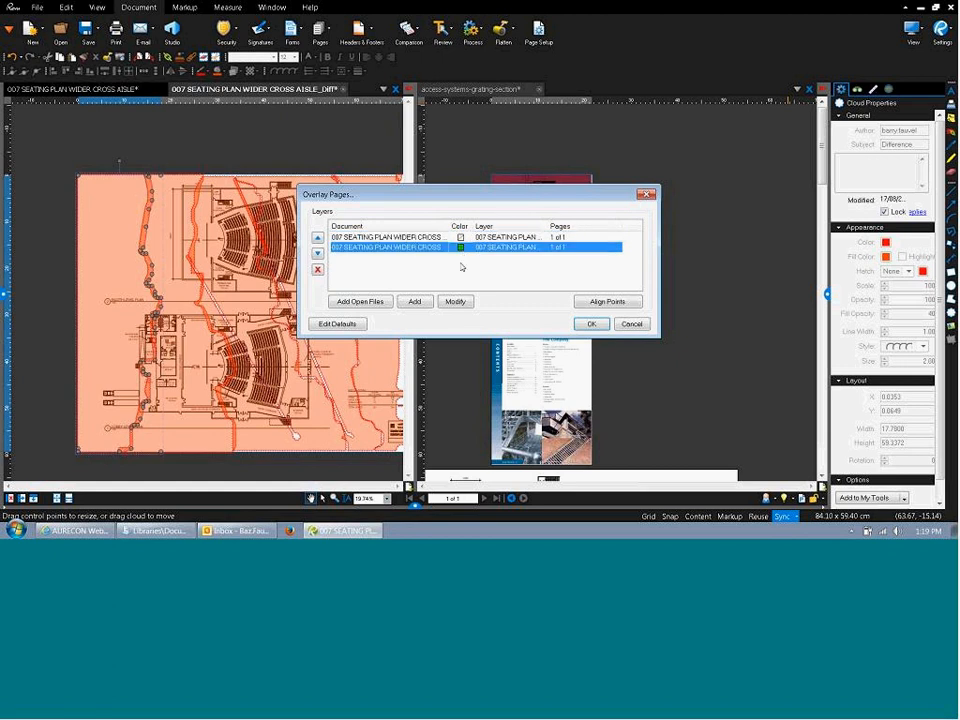
{"action": "double_click", "coordinate": [461, 249]}
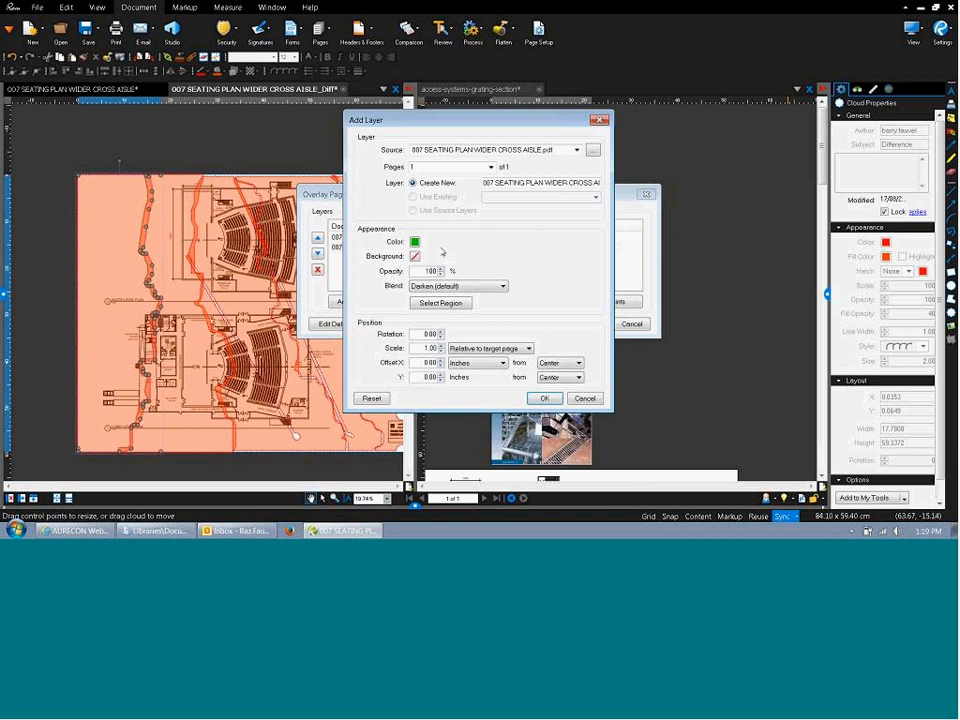
{"action": "left_click", "coordinate": [410, 243]}
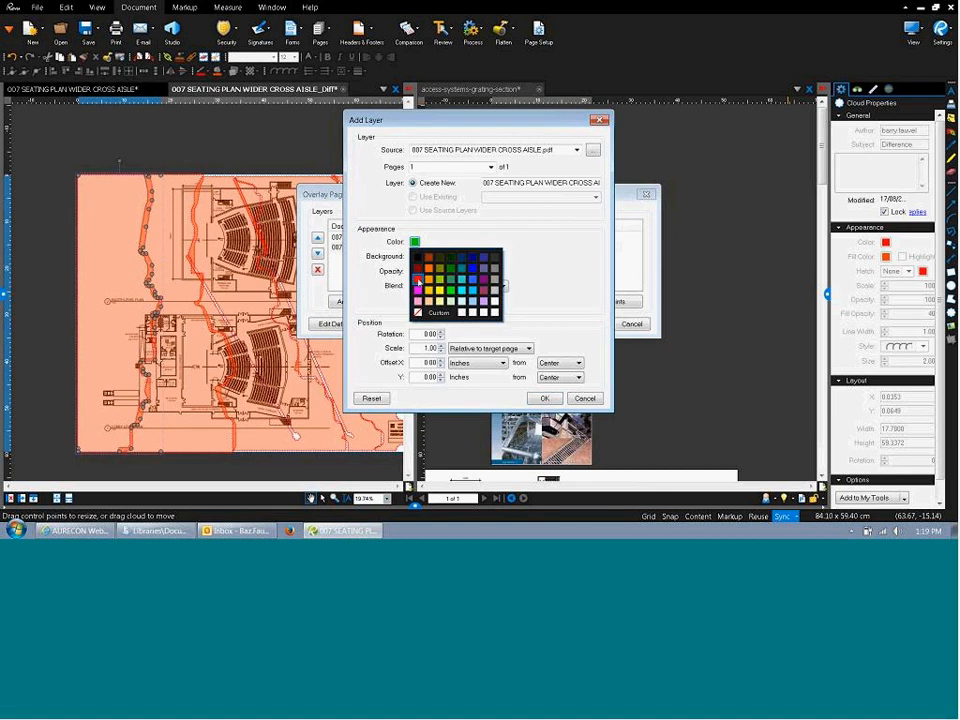
{"action": "left_click", "coordinate": [417, 264]}
{"action": "left_click", "coordinate": [530, 393]}
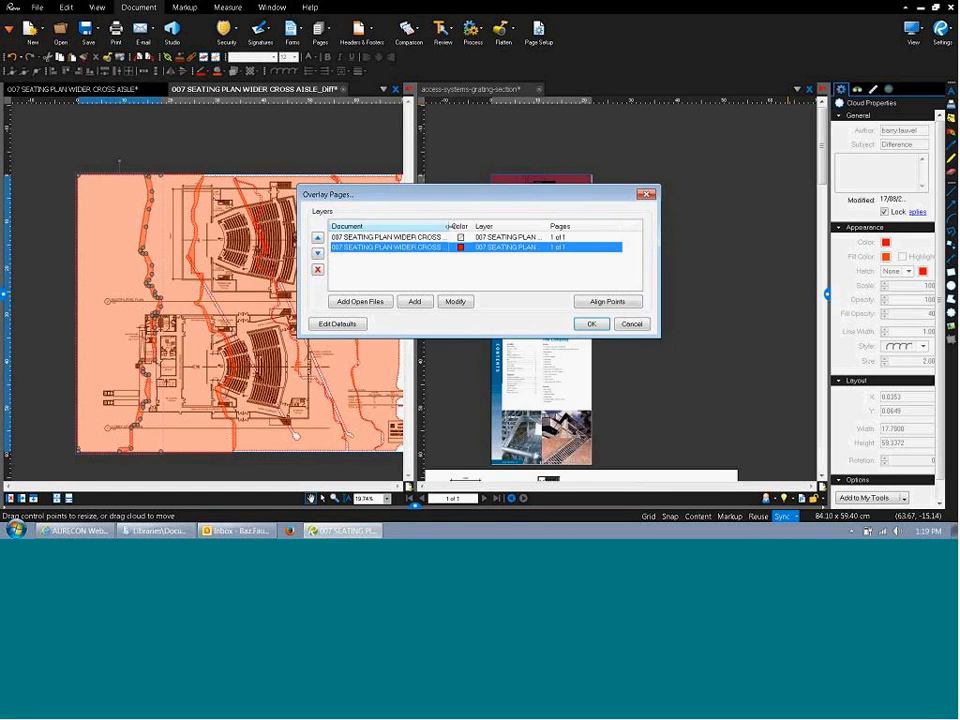
{"action": "left_click", "coordinate": [592, 325]}
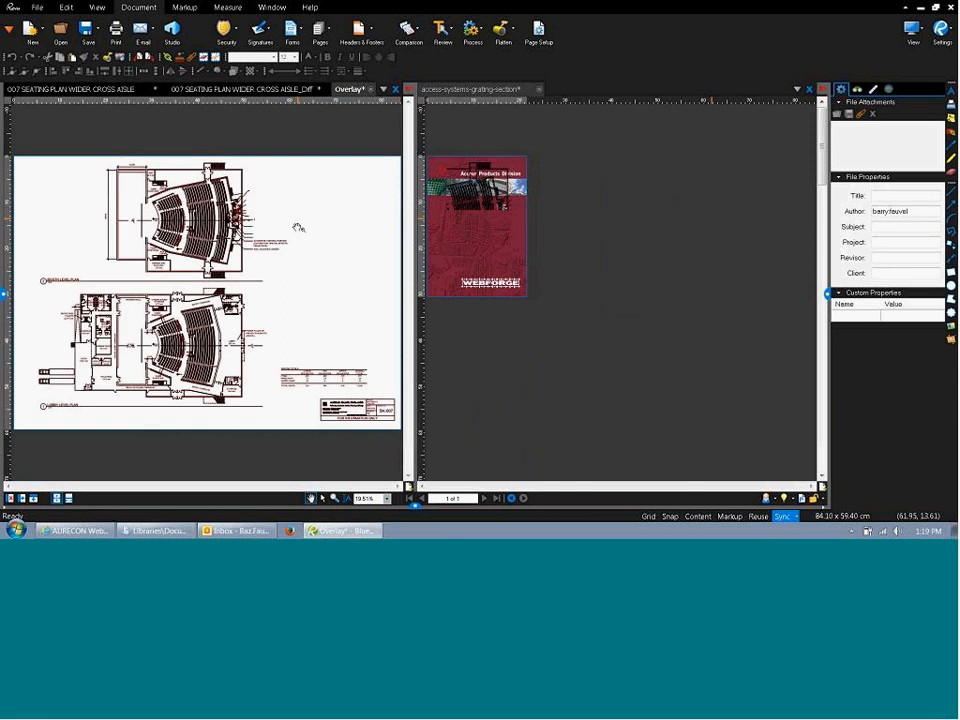
{"action": "scroll", "coordinate": [168, 203], "scroll_direction": "up", "scroll_amount": 2}
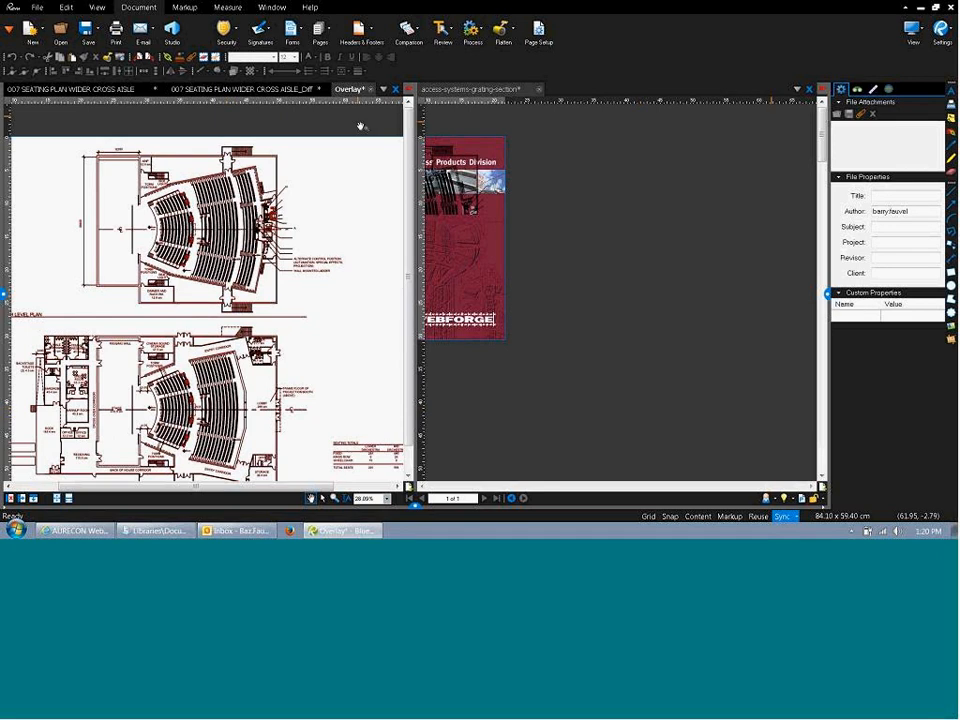
{"action": "left_click_drag", "start_coordinate": [376, 108], "coordinate": [377, 107]}
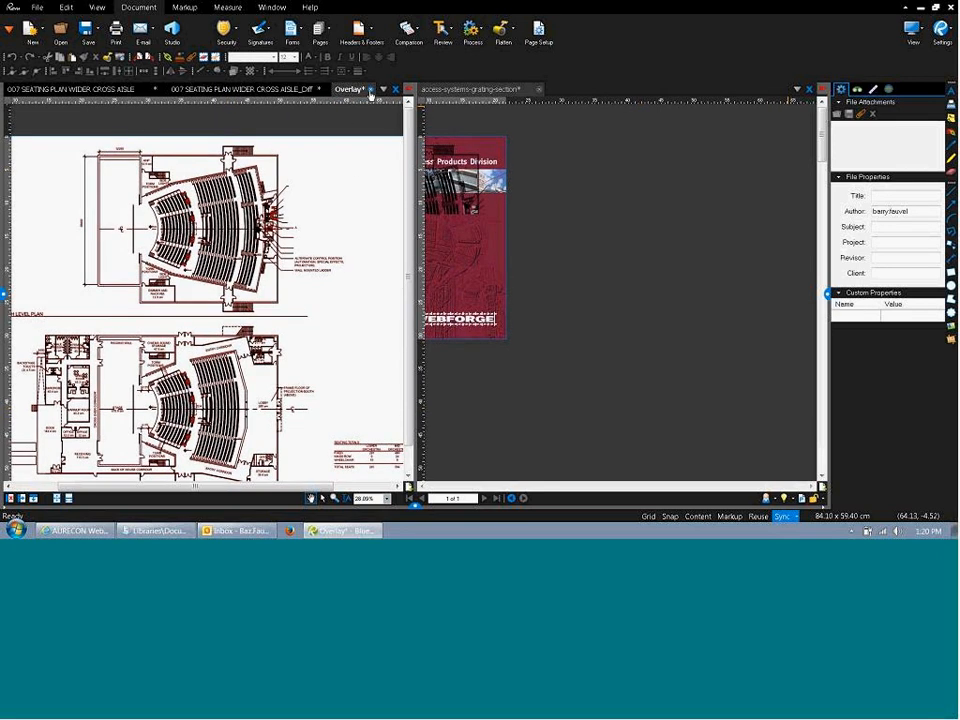
{"action": "left_click", "coordinate": [370, 90]}
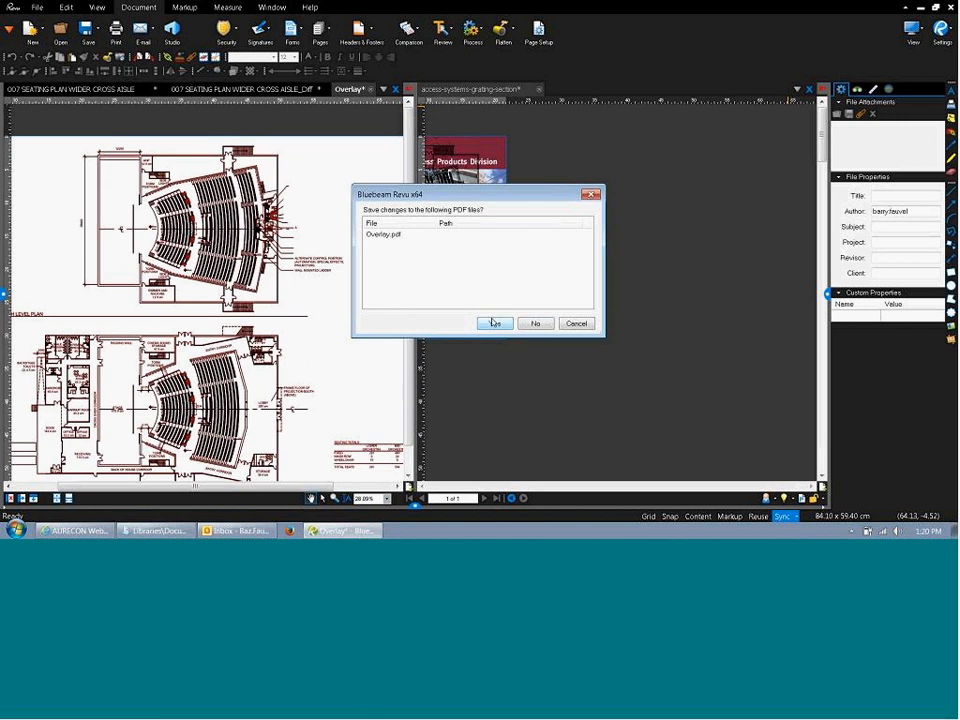
{"action": "left_click", "coordinate": [535, 323]}
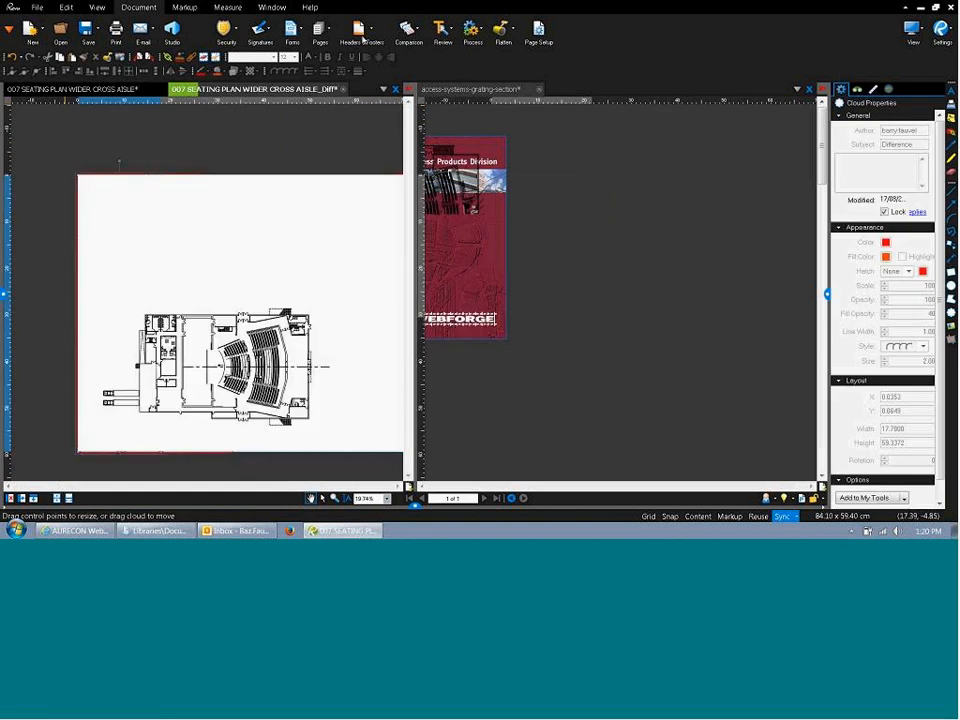
On the brochure, underline Technical Support and Quotations in green.
{"action": "left_click", "coordinate": [446, 33]}
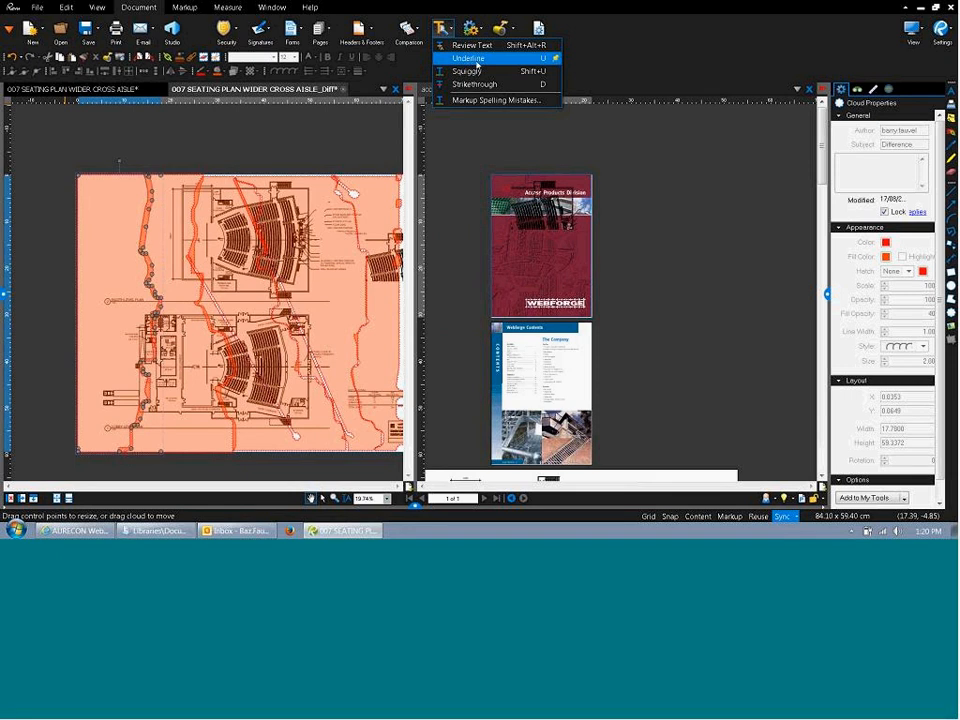
{"action": "left_click", "coordinate": [598, 86]}
{"action": "left_click", "coordinate": [557, 387]}
{"action": "scroll", "coordinate": [547, 386], "scroll_direction": "up", "scroll_amount": 6}
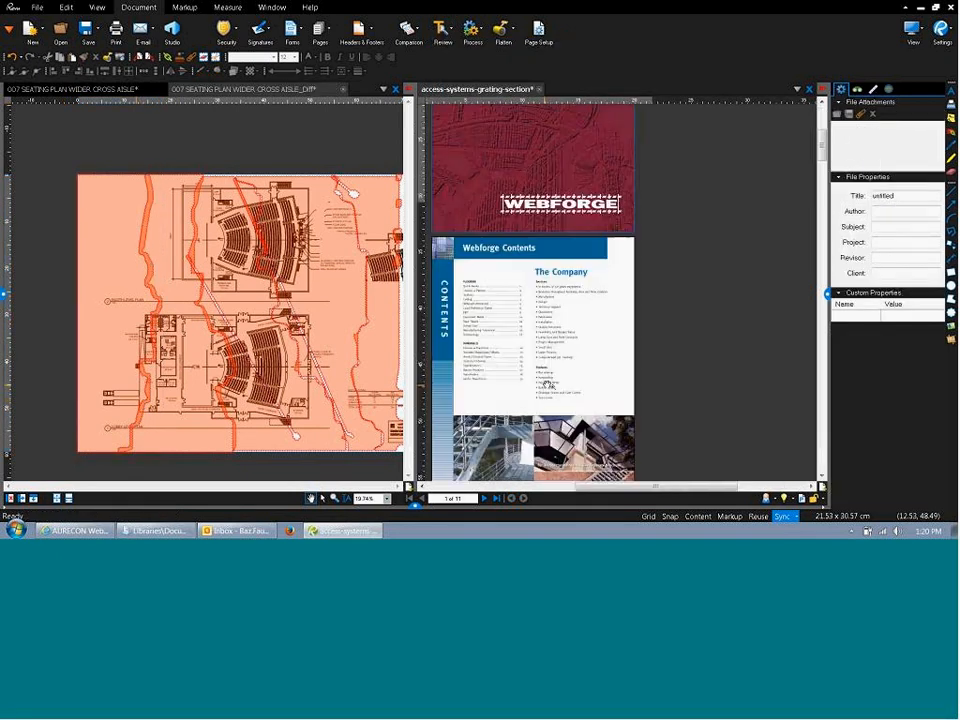
{"action": "left_click", "coordinate": [443, 28]}
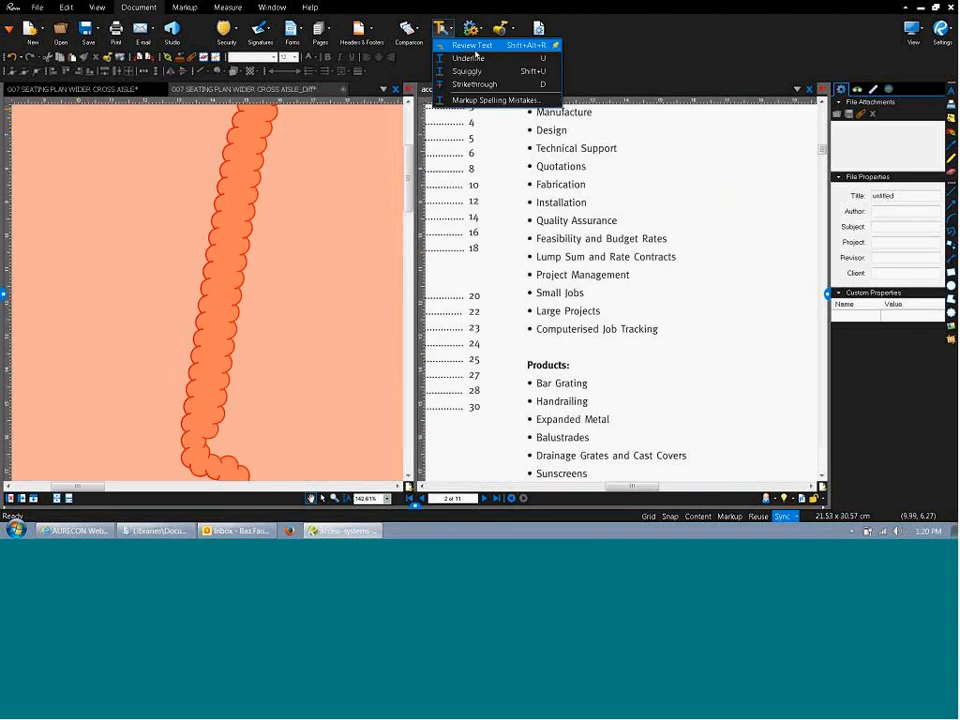
{"action": "left_click", "coordinate": [470, 58]}
{"action": "left_click_drag", "start_coordinate": [536, 148], "coordinate": [625, 150]}
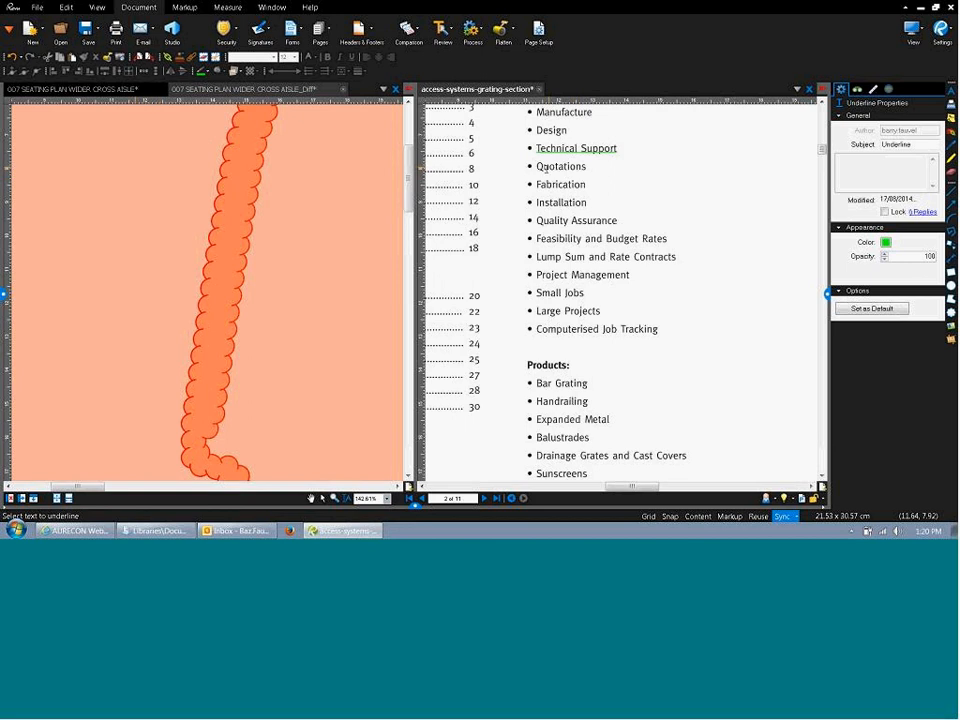
{"action": "left_click_drag", "start_coordinate": [536, 166], "coordinate": [587, 166]}
Strike through Installation in red and bring up the document Process options.
{"action": "left_click", "coordinate": [443, 28]}
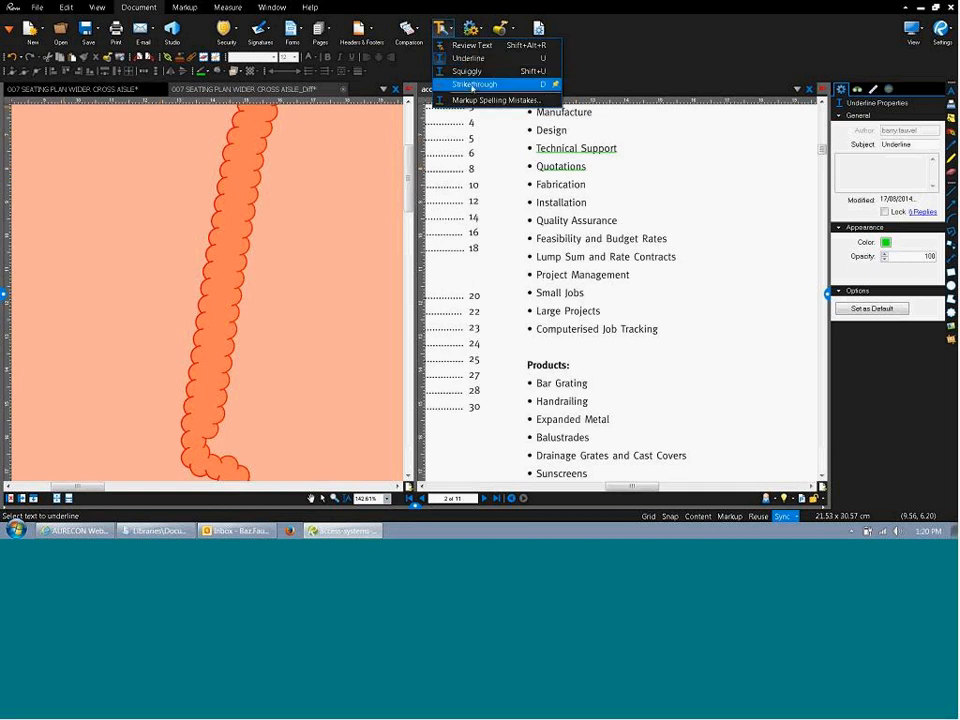
{"action": "left_click", "coordinate": [472, 86]}
{"action": "left_click_drag", "start_coordinate": [537, 202], "coordinate": [587, 202]}
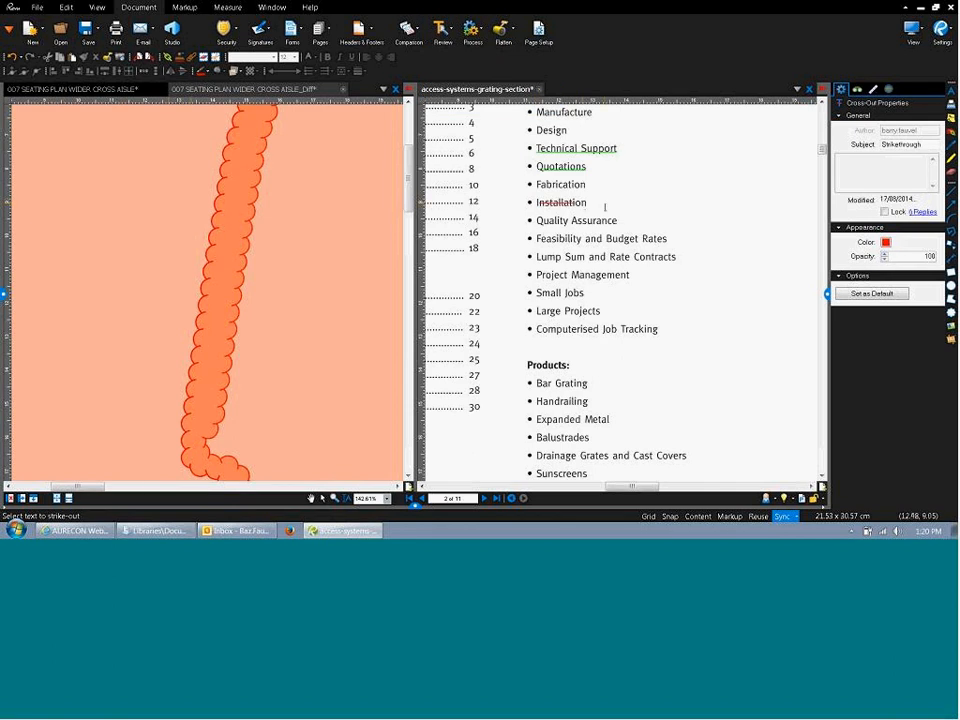
{"action": "left_click", "coordinate": [476, 32]}
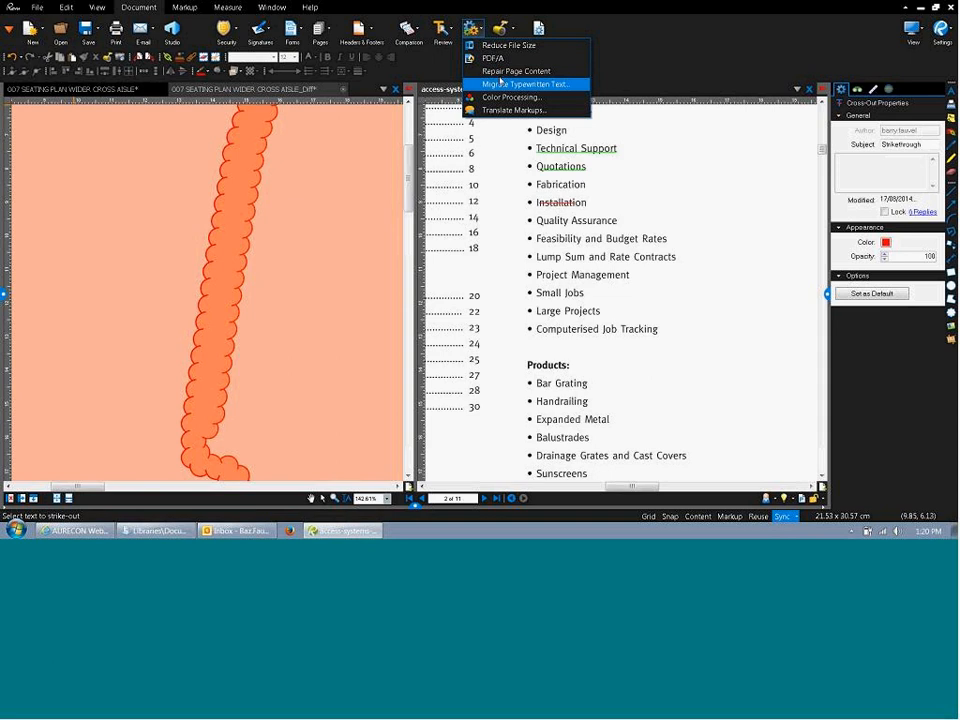
Try Color Processing with Modify Colors on the brochure, then cancel it.
{"action": "left_click", "coordinate": [507, 99]}
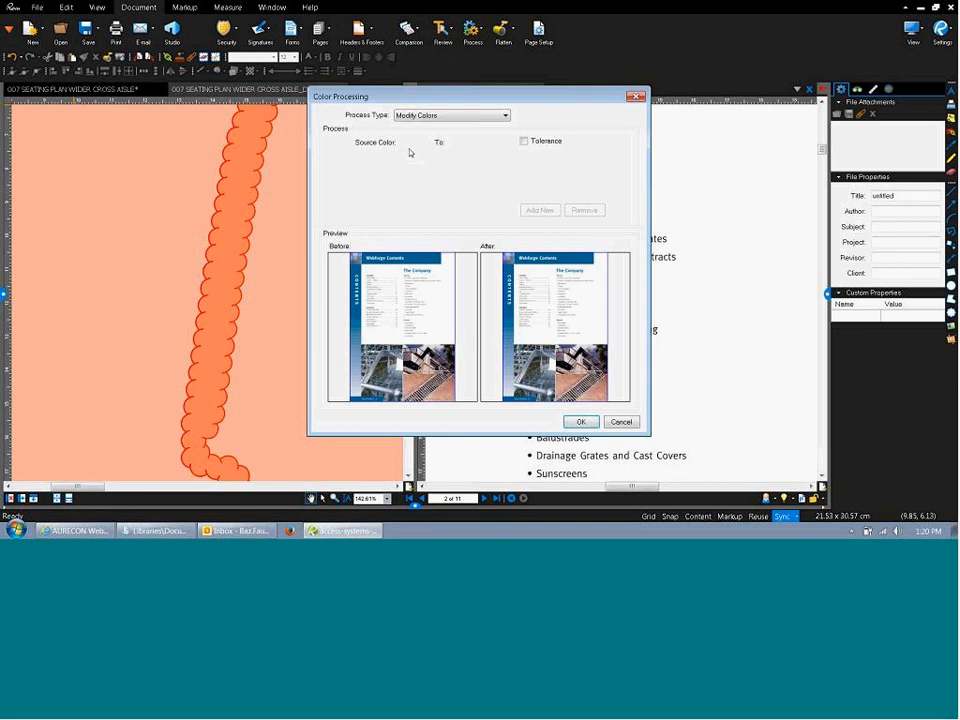
{"action": "left_click", "coordinate": [435, 115]}
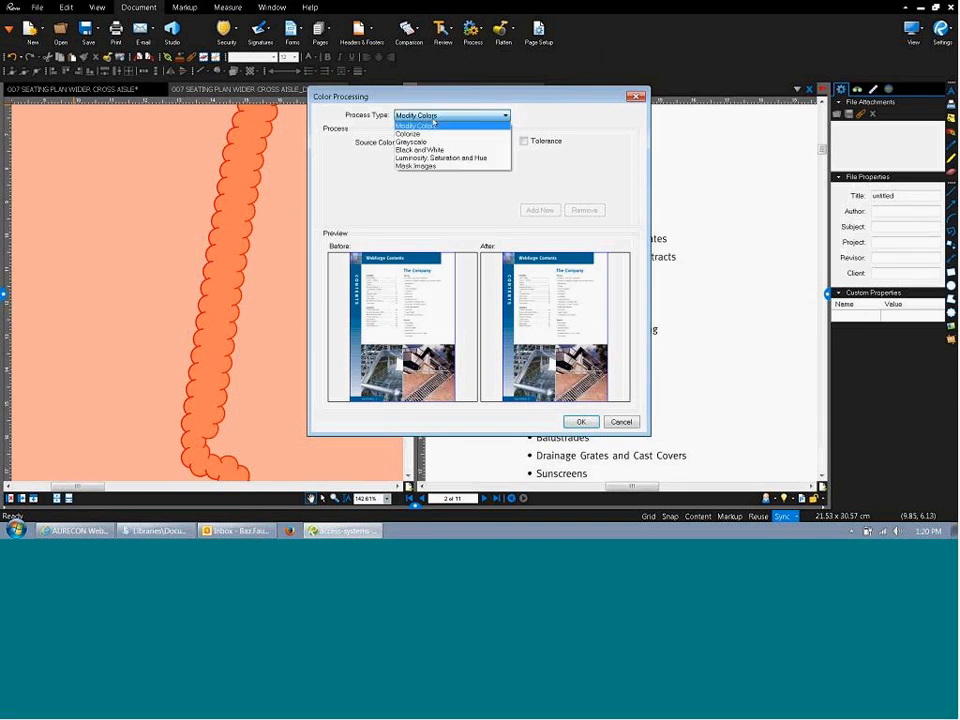
{"action": "left_click", "coordinate": [433, 122]}
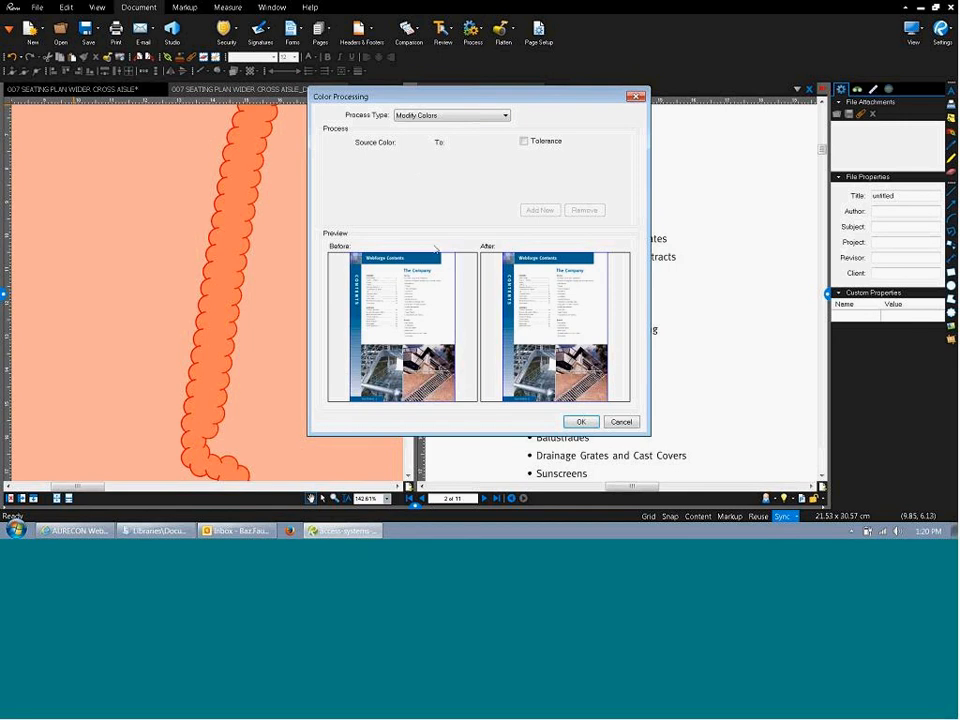
{"action": "left_click", "coordinate": [614, 421]}
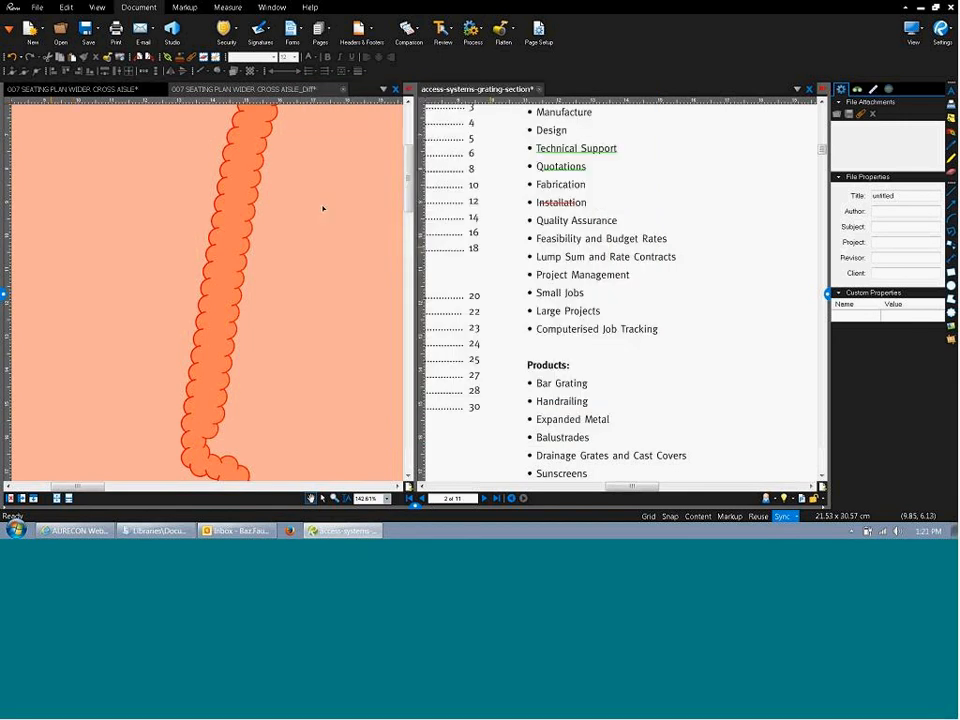
On the seating plan, use Modify Colors to change a grey source colour to red.
{"action": "left_click", "coordinate": [118, 91]}
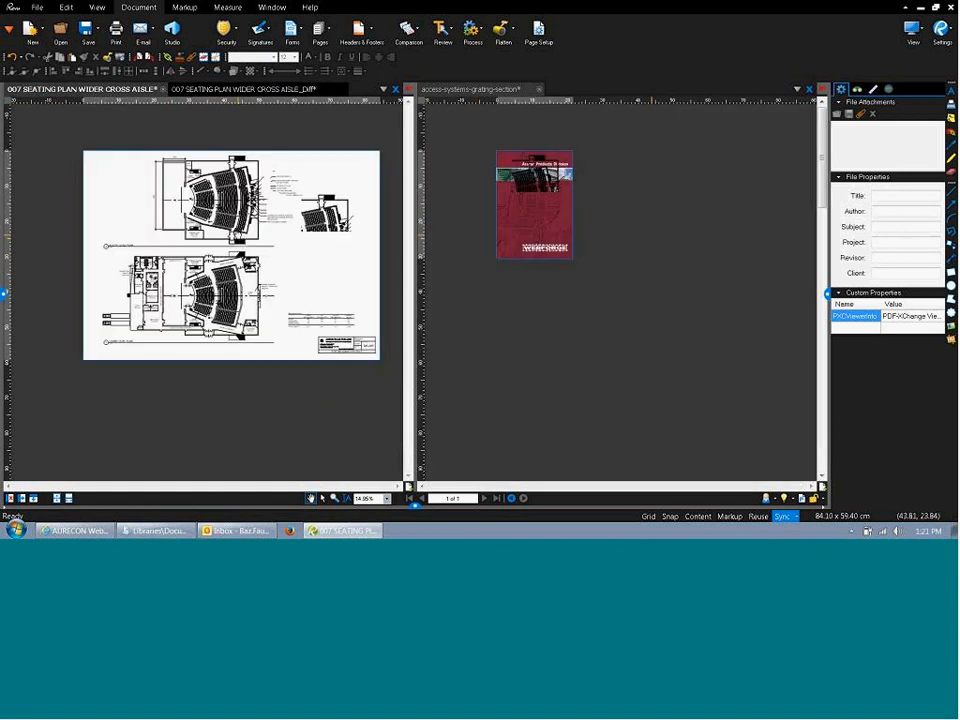
{"action": "left_click", "coordinate": [462, 37]}
{"action": "left_click", "coordinate": [478, 96]}
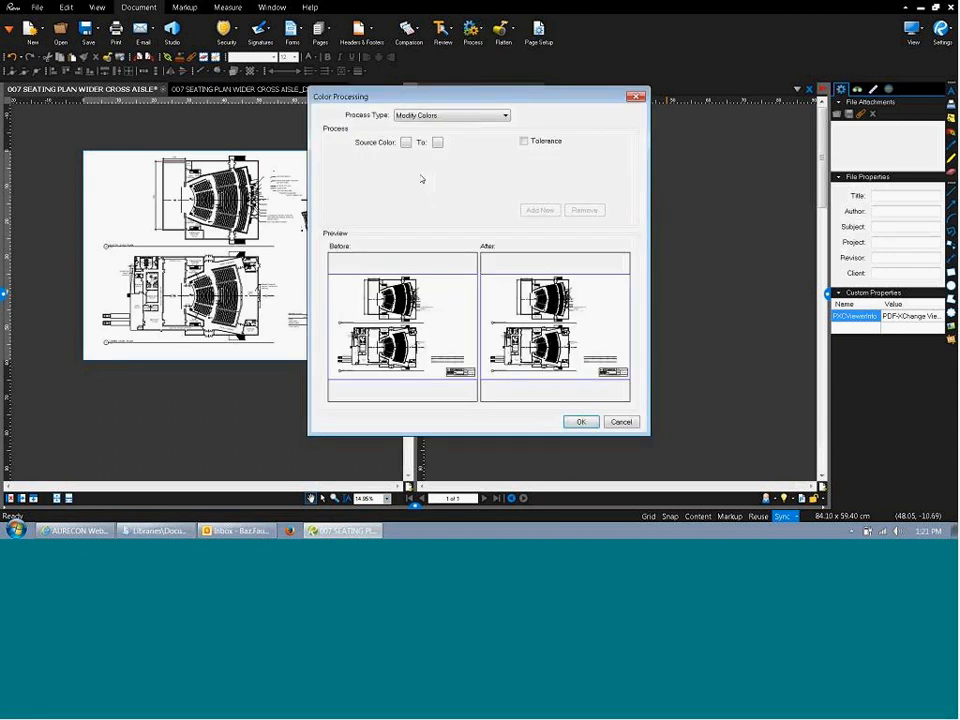
{"action": "left_click", "coordinate": [406, 143]}
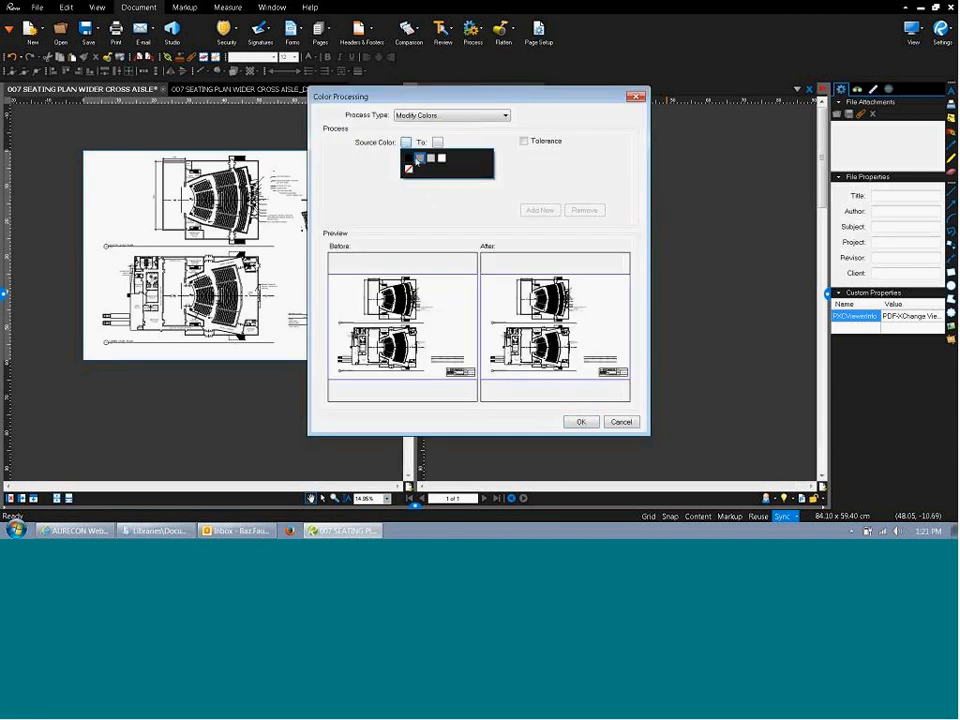
{"action": "left_click", "coordinate": [418, 160]}
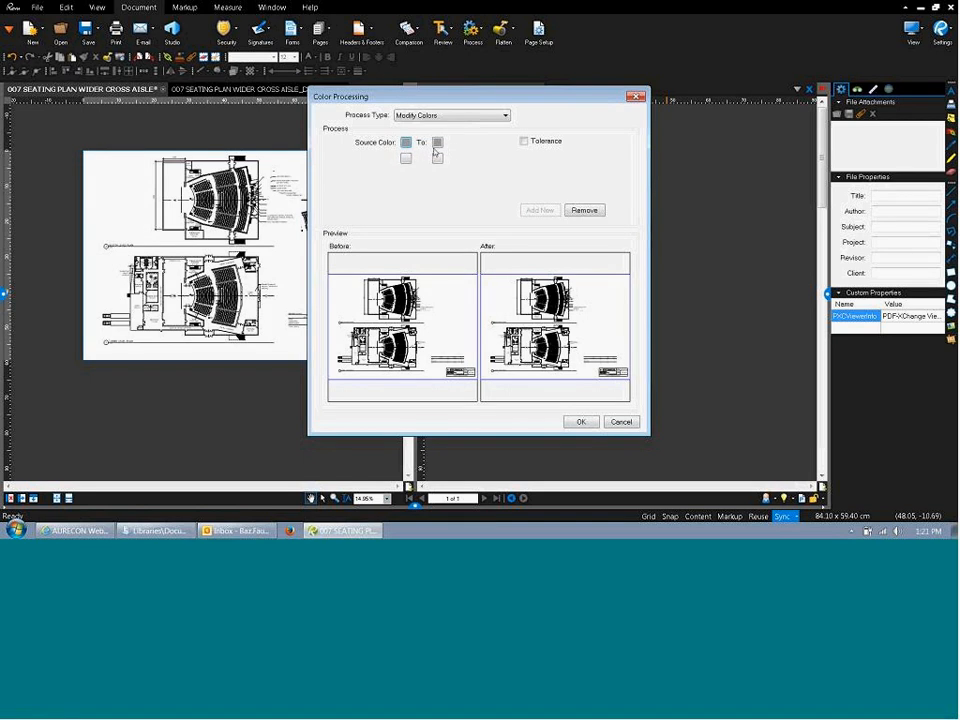
{"action": "left_click", "coordinate": [437, 143]}
{"action": "left_click", "coordinate": [440, 178]}
{"action": "left_click", "coordinate": [580, 422]}
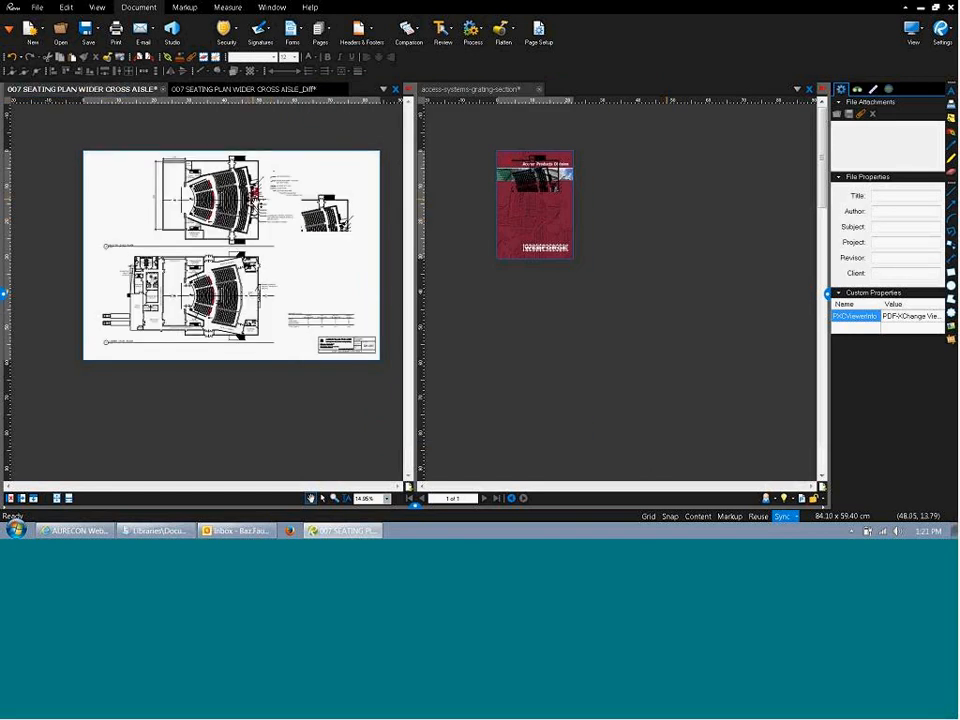
{"action": "scroll", "coordinate": [205, 295], "scroll_direction": "up", "scroll_amount": 5}
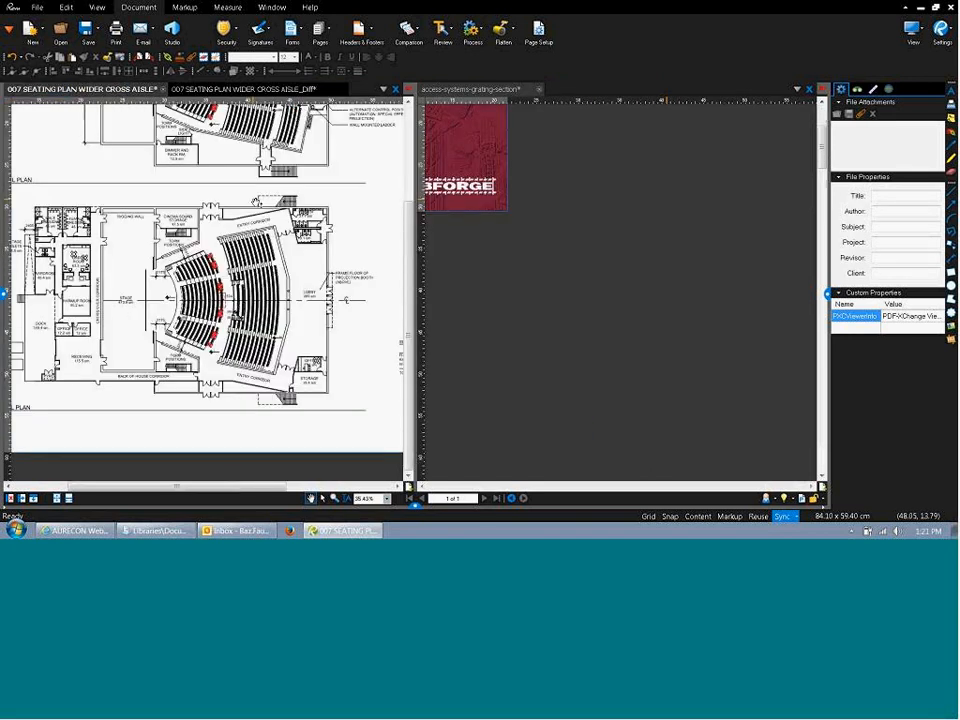
{"action": "scroll", "coordinate": [190, 290], "scroll_direction": "up", "scroll_amount": 7}
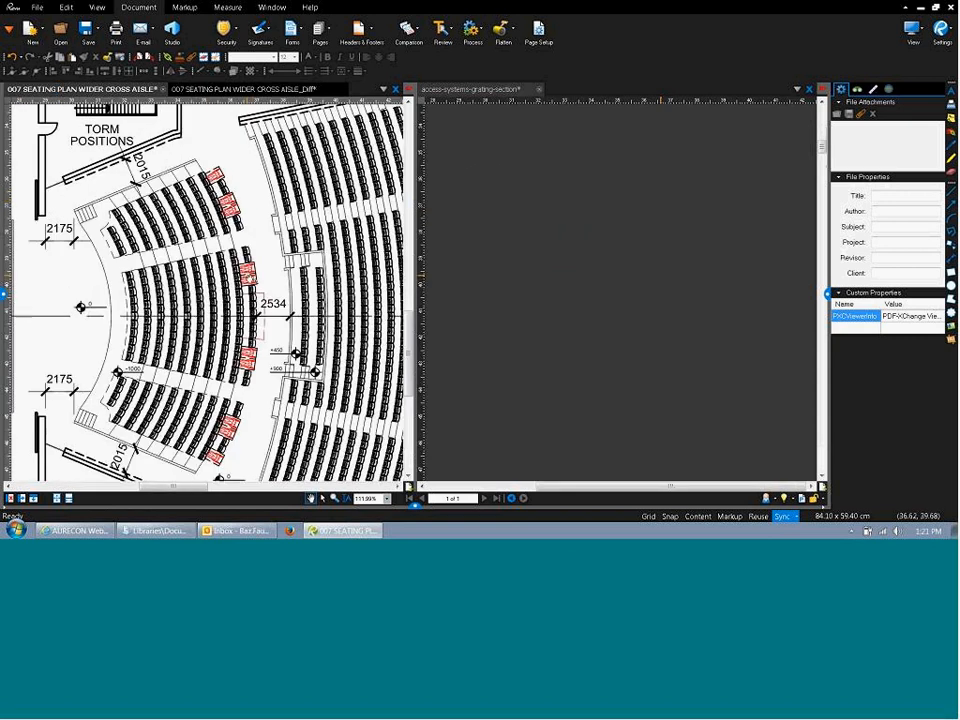
{"action": "scroll", "coordinate": [251, 281], "scroll_direction": "up", "scroll_amount": 3}
{"action": "scroll", "coordinate": [251, 281], "scroll_direction": "down", "scroll_amount": 5}
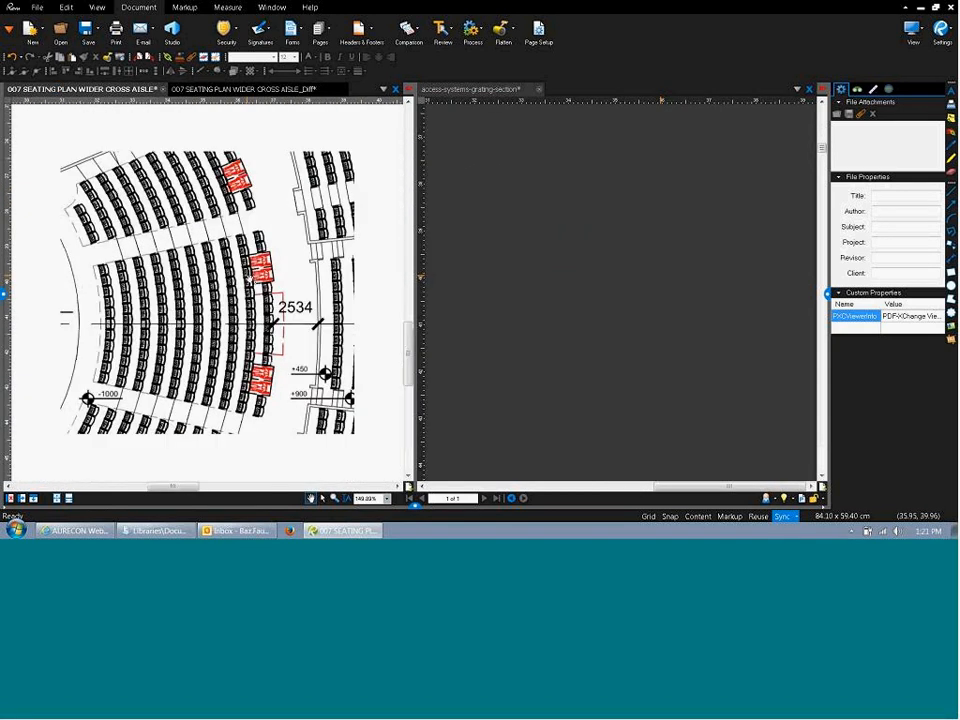
{"action": "scroll", "coordinate": [251, 281], "scroll_direction": "down", "scroll_amount": 1}
{"action": "left_click_drag", "start_coordinate": [251, 281], "coordinate": [251, 250]}
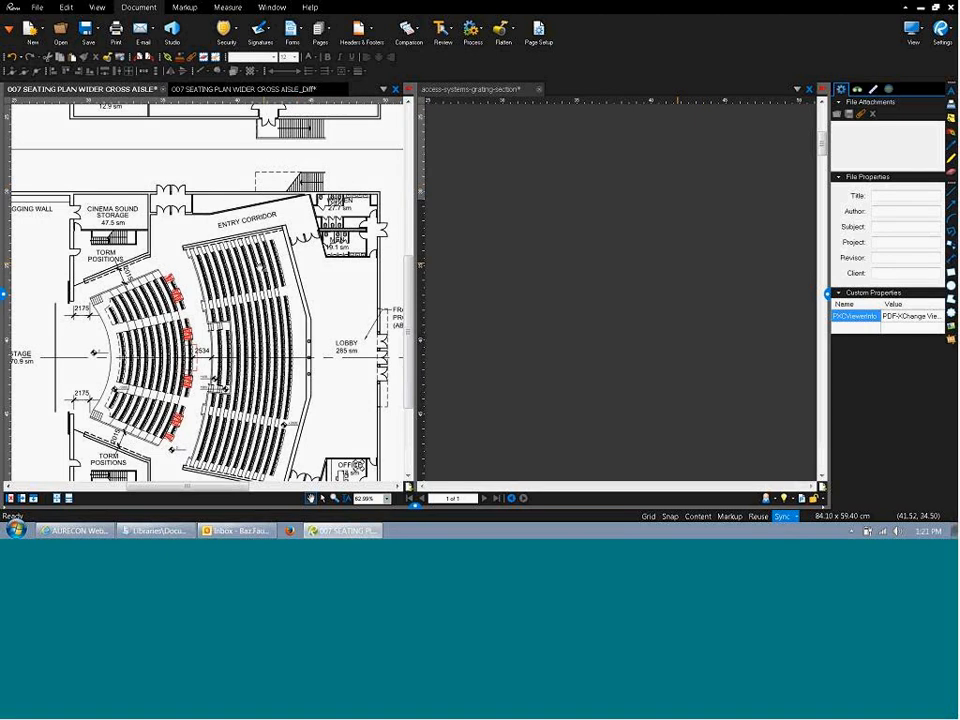
{"action": "left_click_drag", "start_coordinate": [247, 291], "coordinate": [245, 183]}
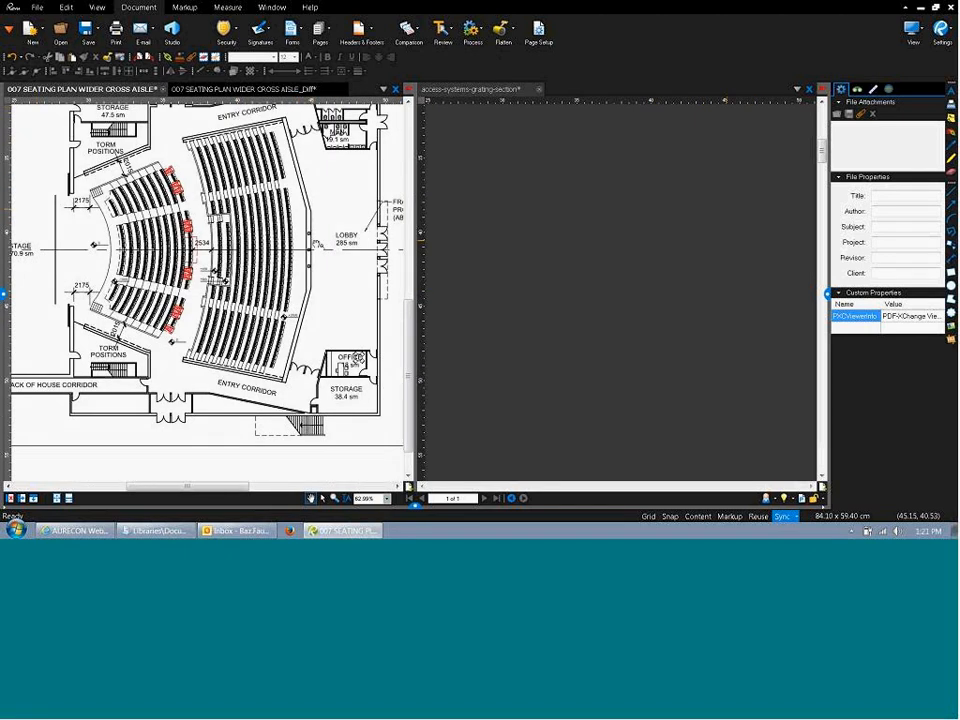
{"action": "scroll", "coordinate": [314, 243], "scroll_direction": "up", "scroll_amount": 4}
{"action": "scroll", "coordinate": [312, 255], "scroll_direction": "down", "scroll_amount": 2}
{"action": "scroll", "coordinate": [308, 276], "scroll_direction": "down", "scroll_amount": 6}
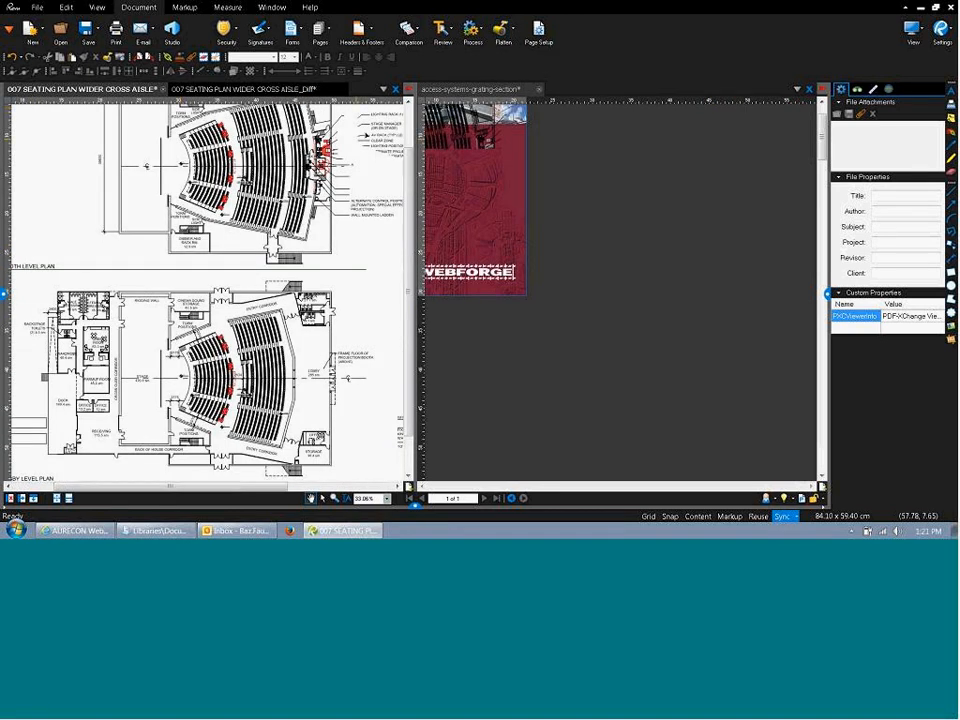
{"action": "left_click_drag", "start_coordinate": [224, 278], "coordinate": [224, 237]}
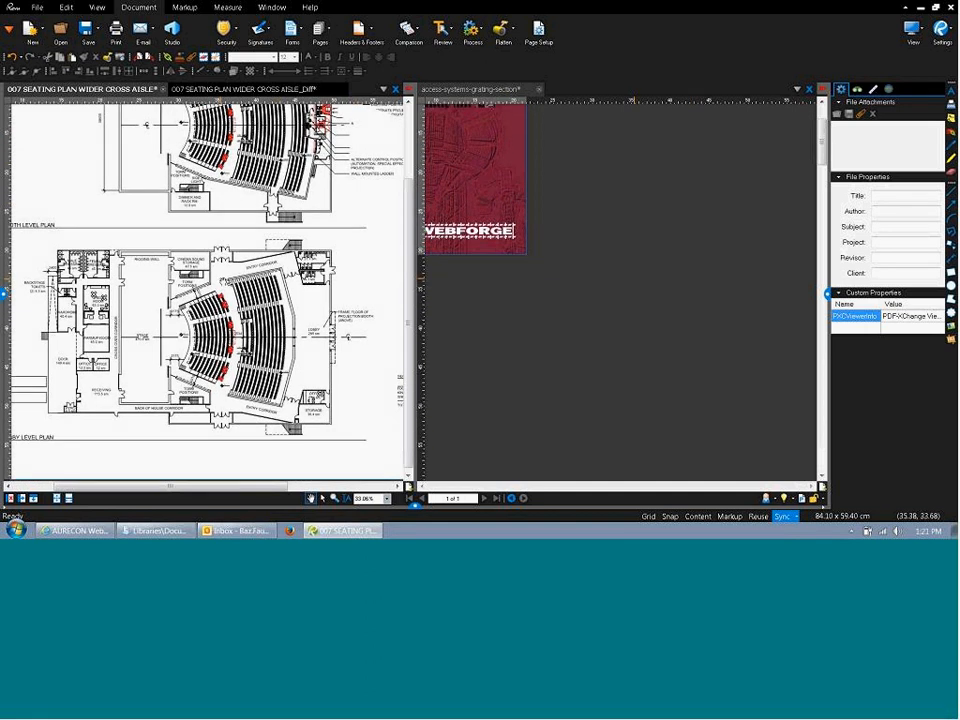
{"action": "scroll", "coordinate": [224, 237], "scroll_direction": "down", "scroll_amount": 2}
{"action": "scroll", "coordinate": [224, 237], "scroll_direction": "down", "scroll_amount": 1}
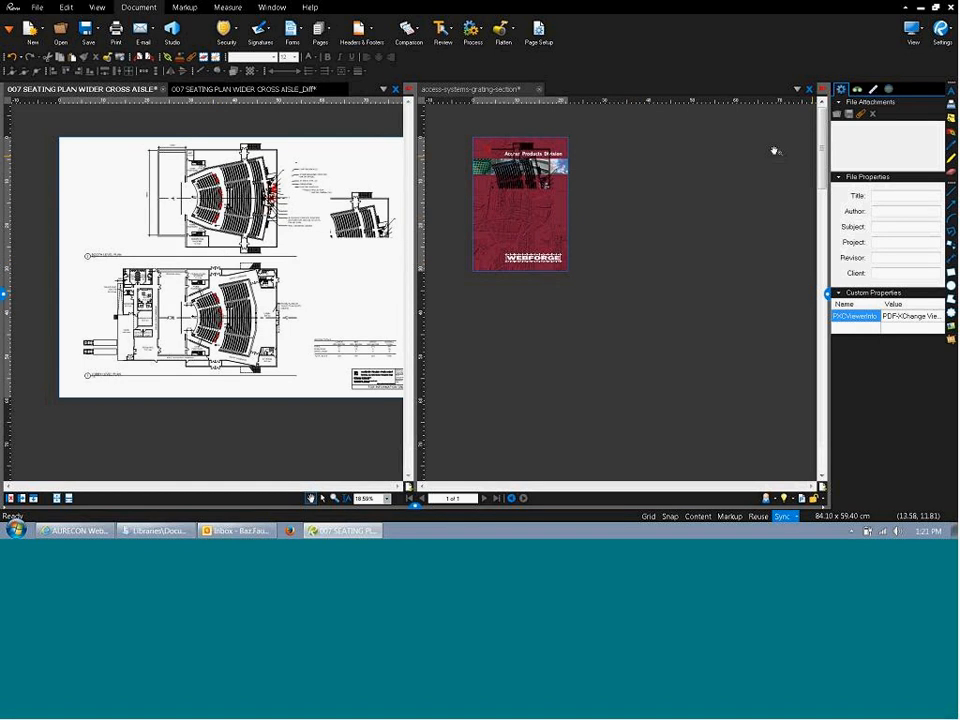
Draw a red line across the upper seating plan.
{"action": "left_click", "coordinate": [951, 190]}
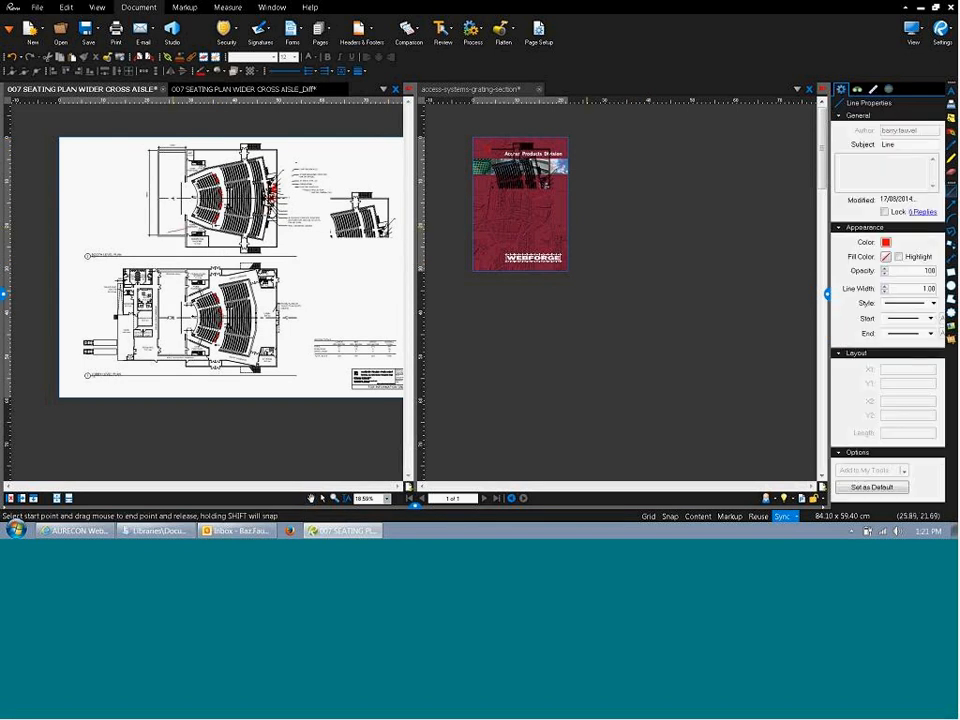
{"action": "left_click_drag", "start_coordinate": [171, 233], "coordinate": [303, 198]}
{"action": "left_click_drag", "start_coordinate": [60, 107], "coordinate": [75, 150]}
Add a callout reading 'gdgfdgdf' on the lower plan and move it down and right.
{"action": "left_click", "coordinate": [952, 247]}
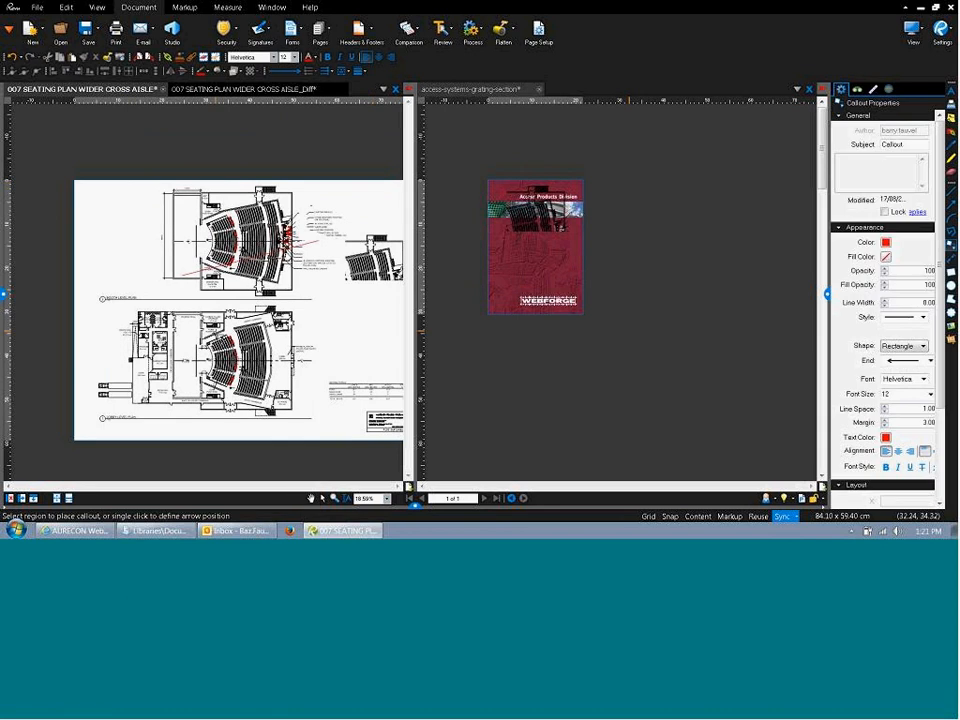
{"action": "left_click", "coordinate": [213, 340]}
{"action": "left_click", "coordinate": [328, 307]}
{"action": "type", "text": "gdgfdgdf"}
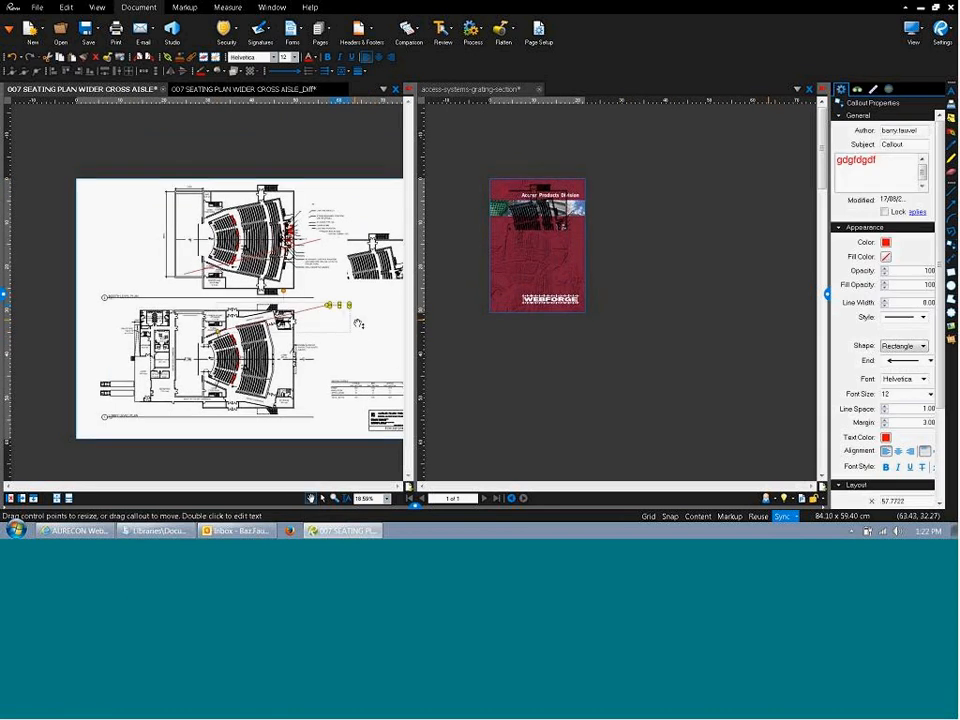
{"action": "left_click_drag", "start_coordinate": [362, 330], "coordinate": [366, 328]}
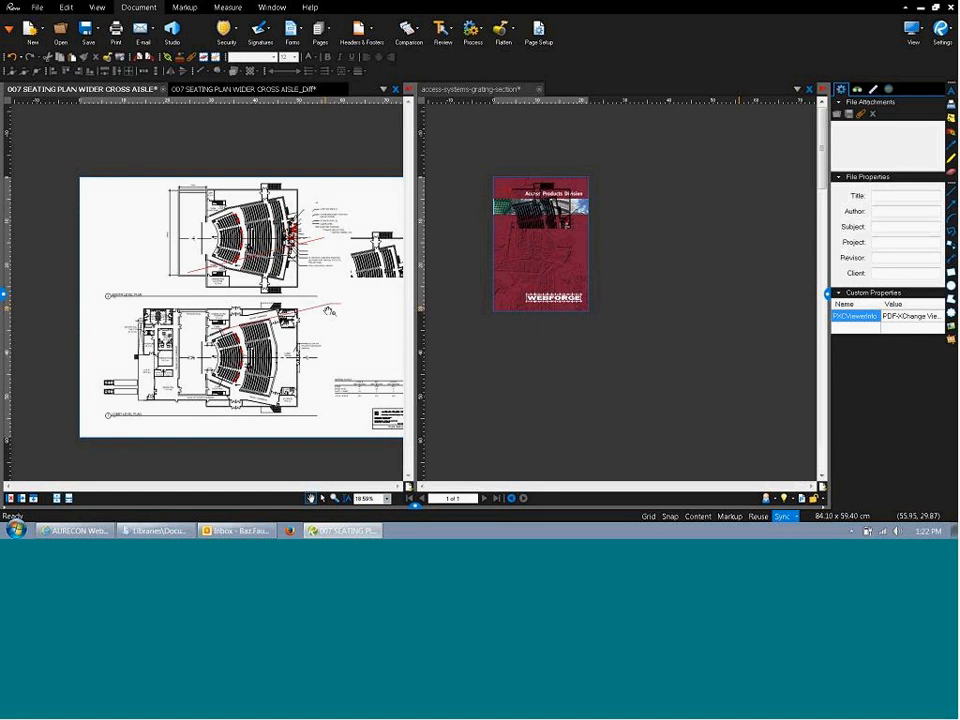
{"action": "left_click", "coordinate": [325, 305]}
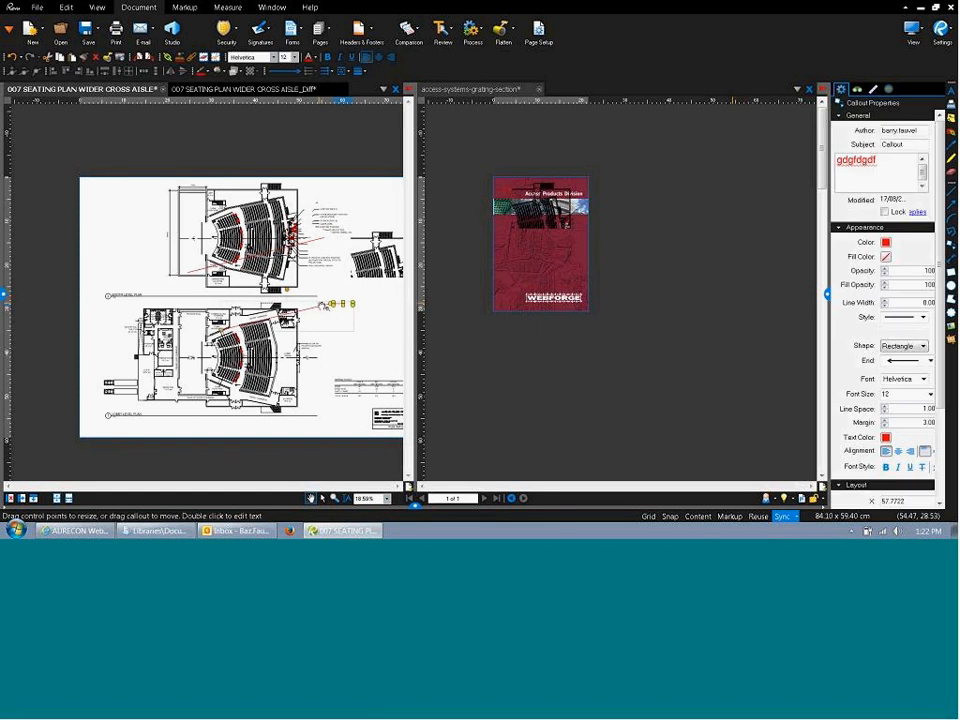
{"action": "left_click_drag", "start_coordinate": [326, 304], "coordinate": [350, 340]}
{"action": "left_click", "coordinate": [339, 308]}
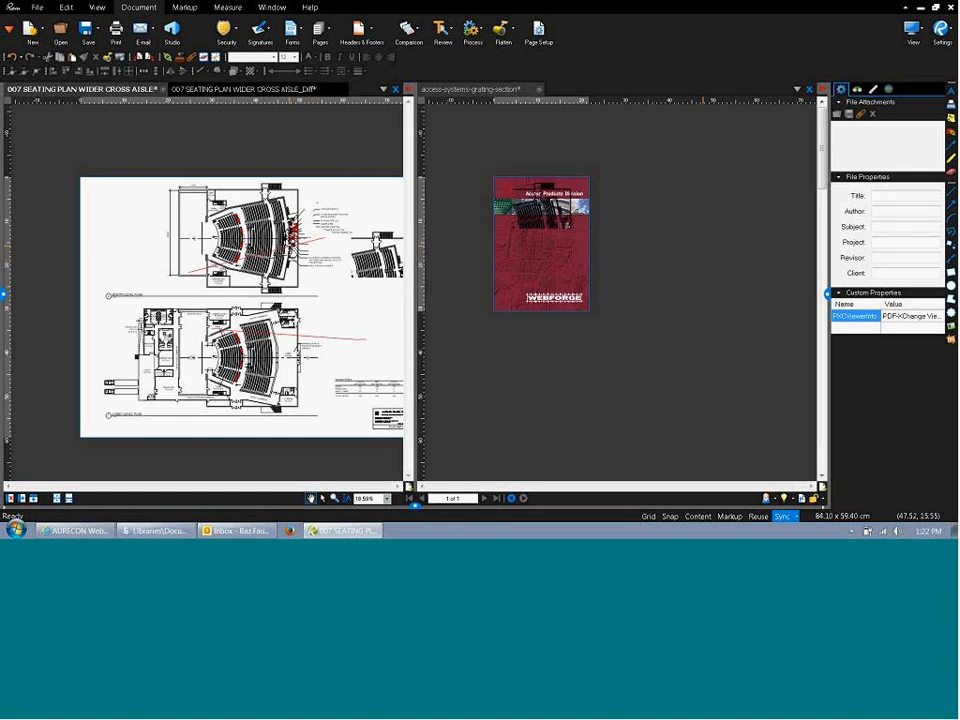
{"action": "left_click", "coordinate": [284, 248]}
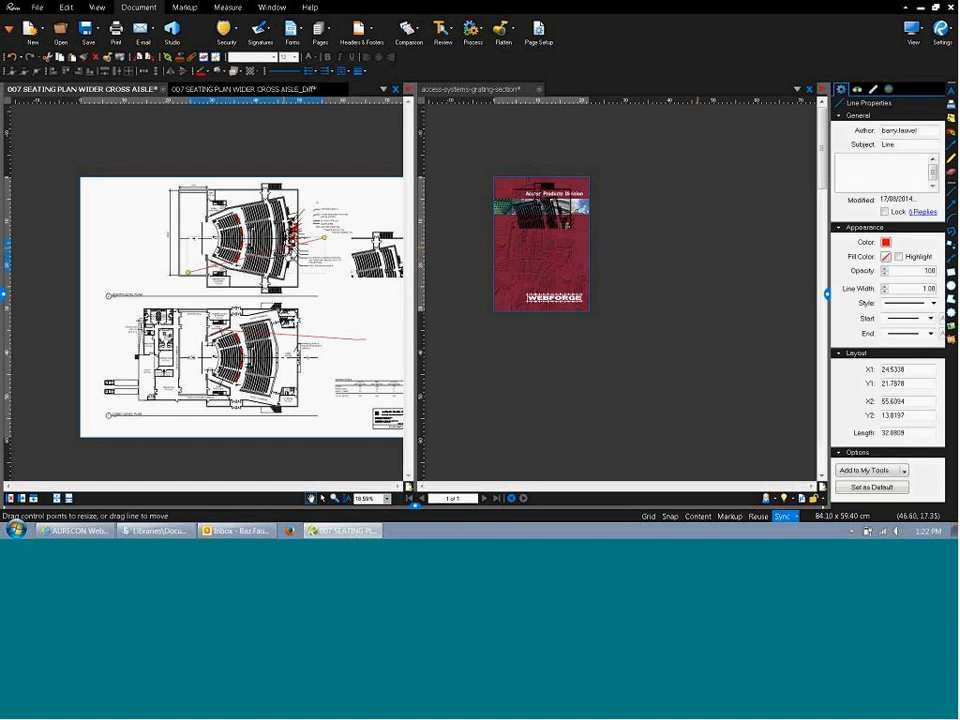
{"action": "left_click", "coordinate": [340, 312]}
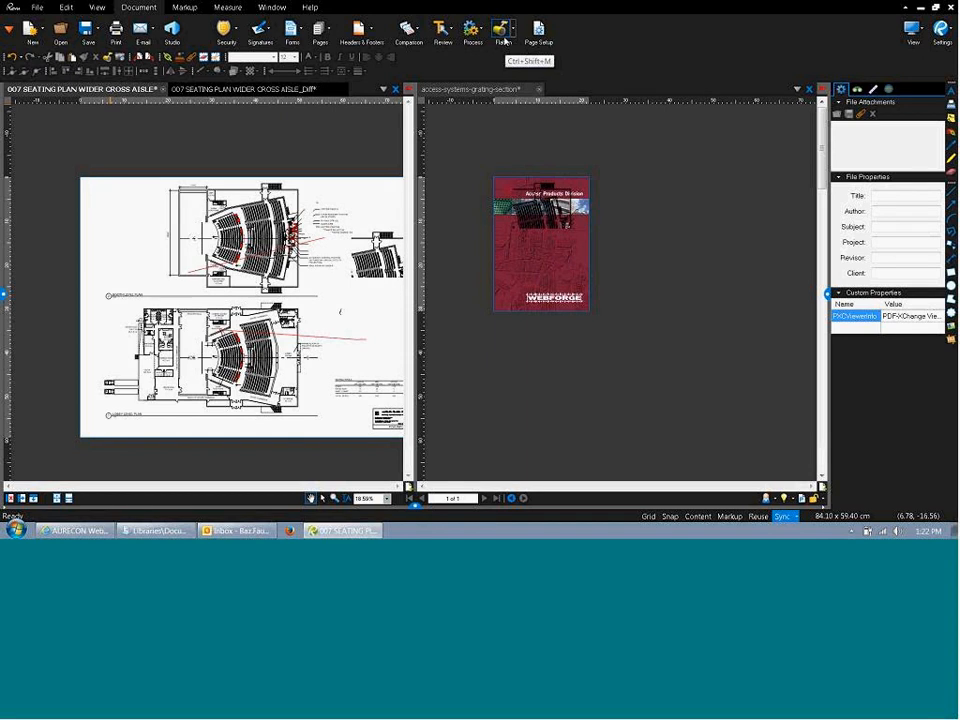
Flatten all markups into the seating plan with Allow Markup Recovery turned off.
{"action": "left_click", "coordinate": [503, 32]}
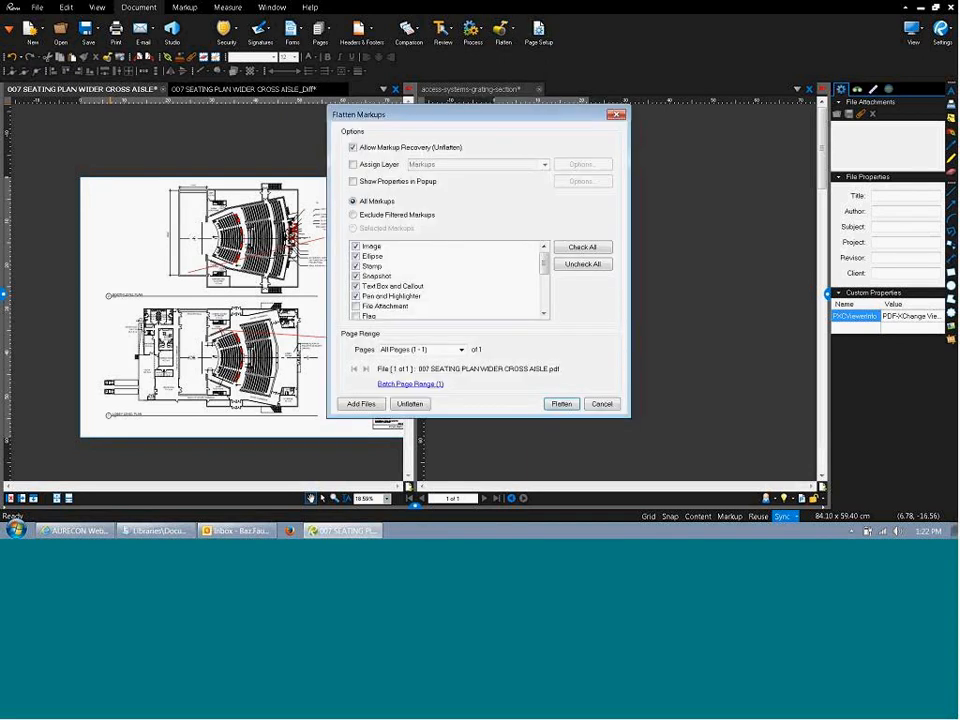
{"action": "left_click", "coordinate": [383, 150]}
{"action": "left_click", "coordinate": [560, 404]}
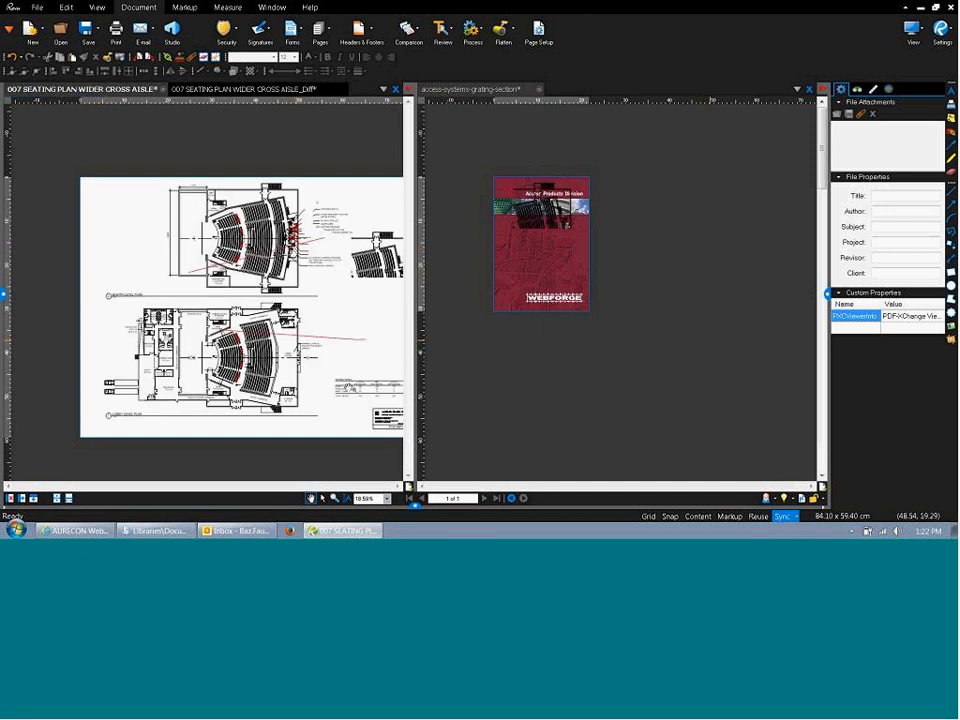
Switch to region selection, then reopen the Flatten dialog and close it unchanged.
{"action": "left_click", "coordinate": [323, 498]}
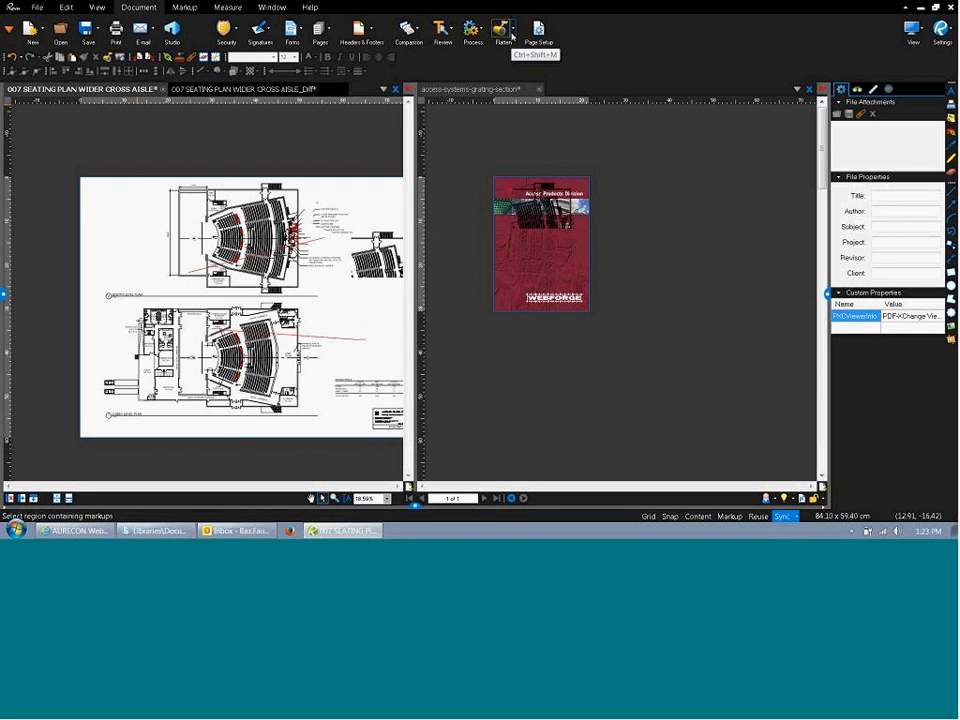
{"action": "left_click", "coordinate": [507, 36]}
{"action": "left_click", "coordinate": [615, 115]}
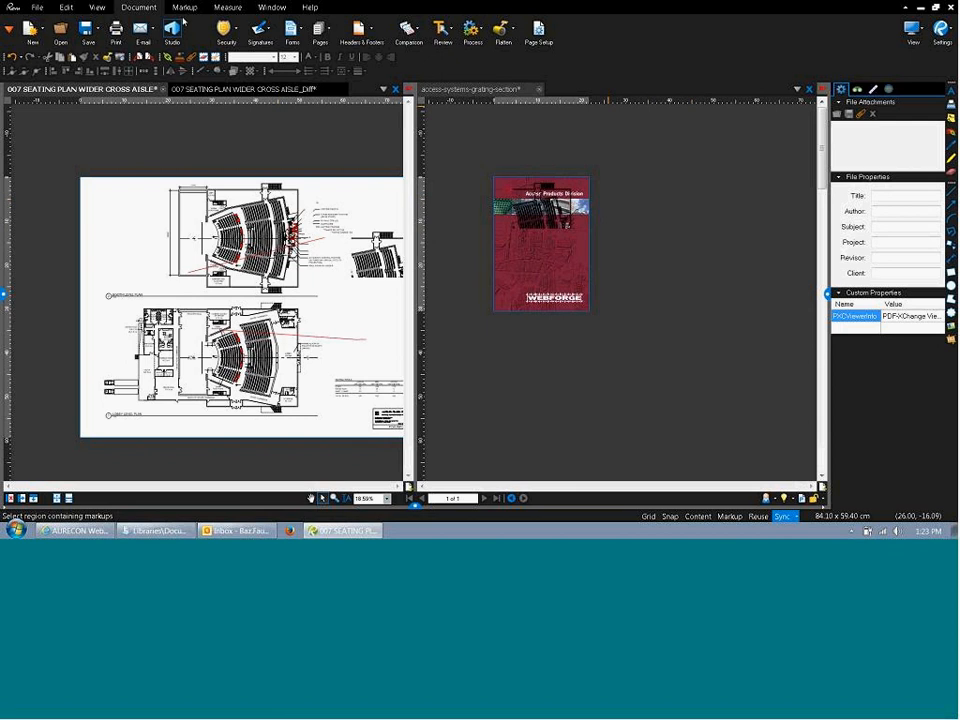
Open the Flatten Markups dialog from the Document tab's Flatten menu.
{"action": "left_click", "coordinate": [186, 8]}
{"action": "left_click", "coordinate": [139, 7]}
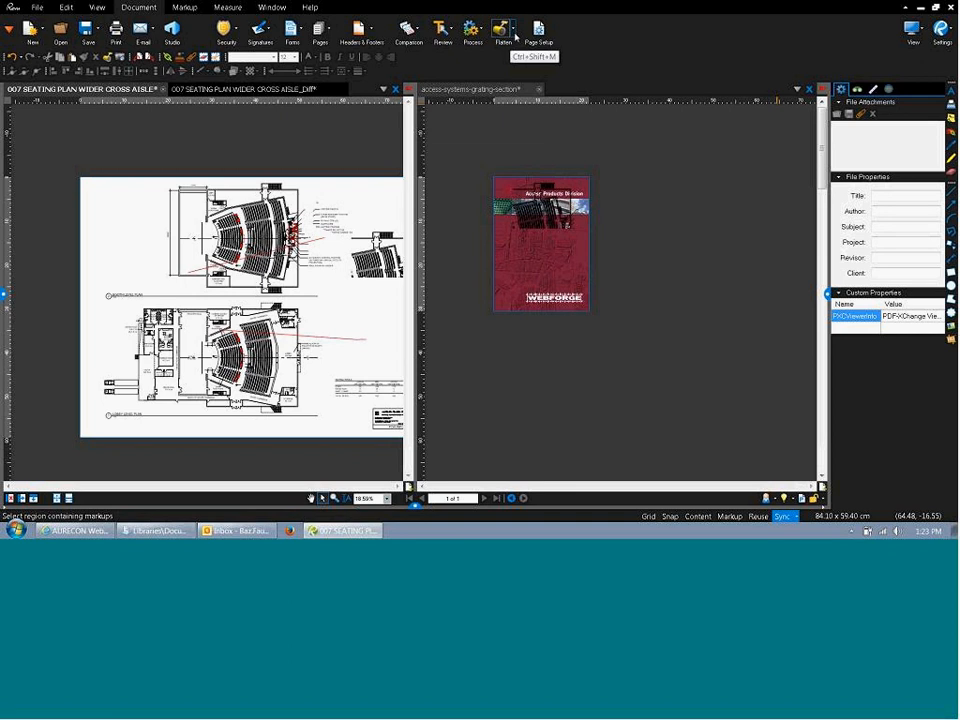
{"action": "left_click", "coordinate": [514, 33]}
{"action": "left_click", "coordinate": [516, 46]}
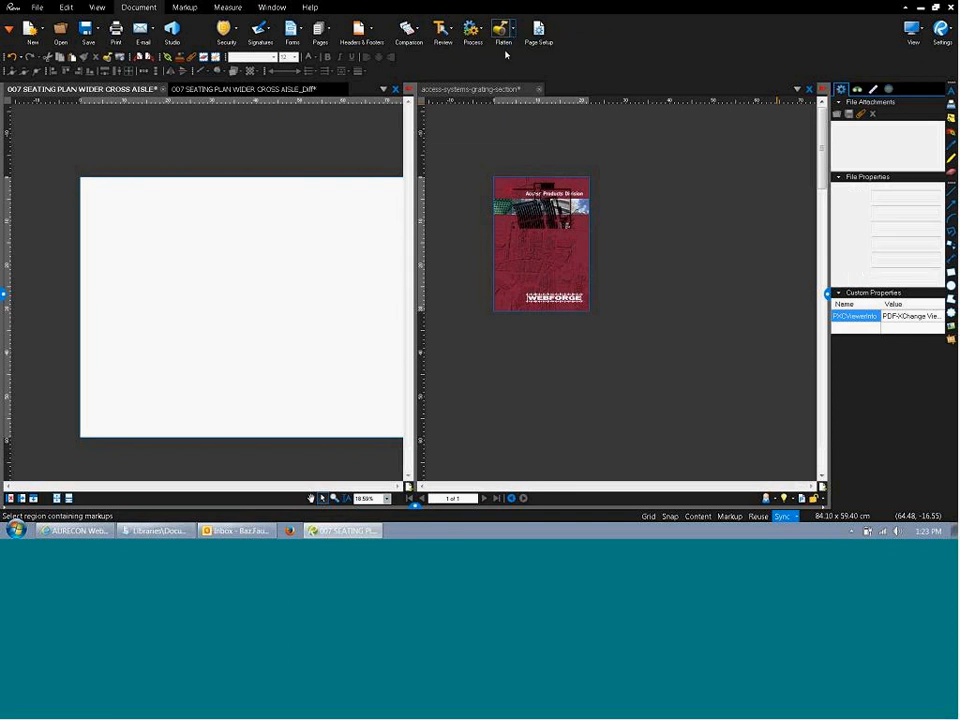
{"action": "left_click", "coordinate": [514, 33]}
{"action": "left_click", "coordinate": [521, 45]}
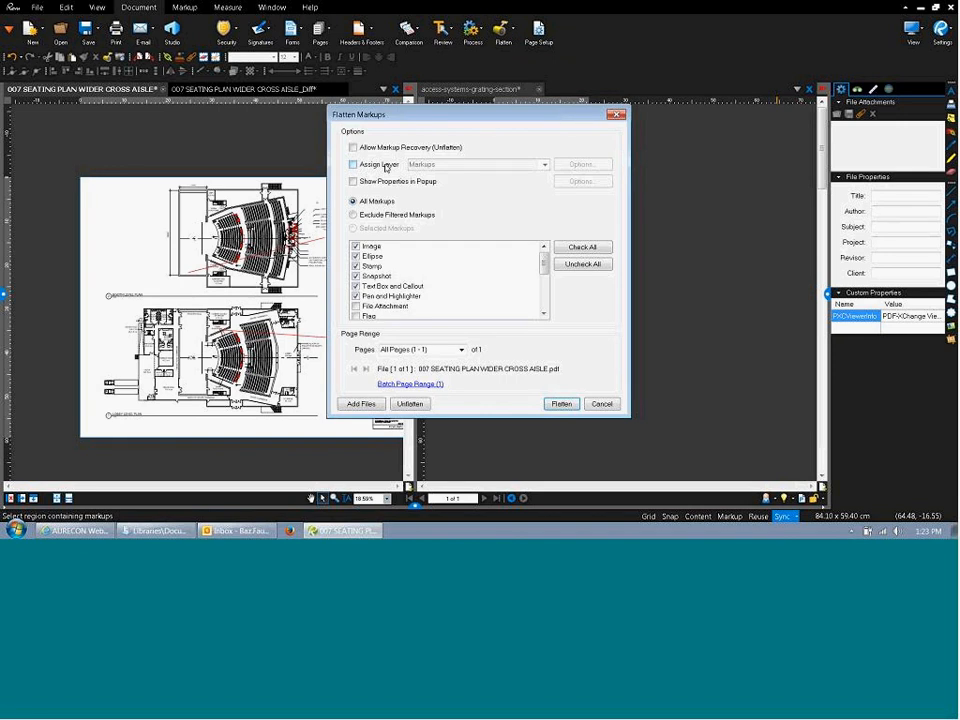
Assign flattened markups to the Markups layer and keep All Markups selected.
{"action": "left_click", "coordinate": [386, 166]}
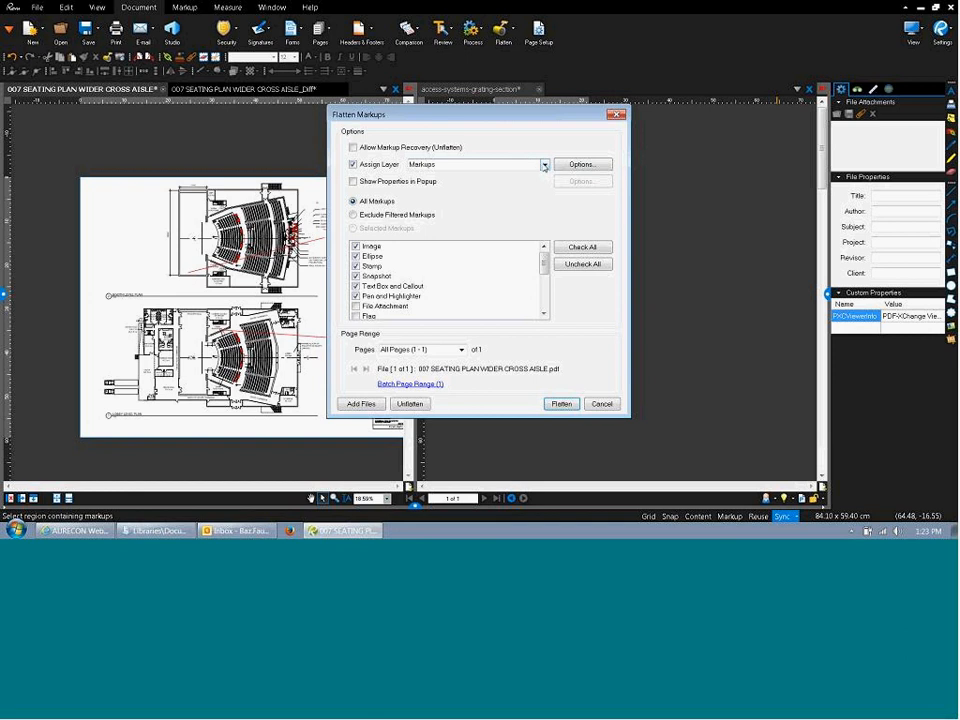
{"action": "left_click", "coordinate": [544, 165]}
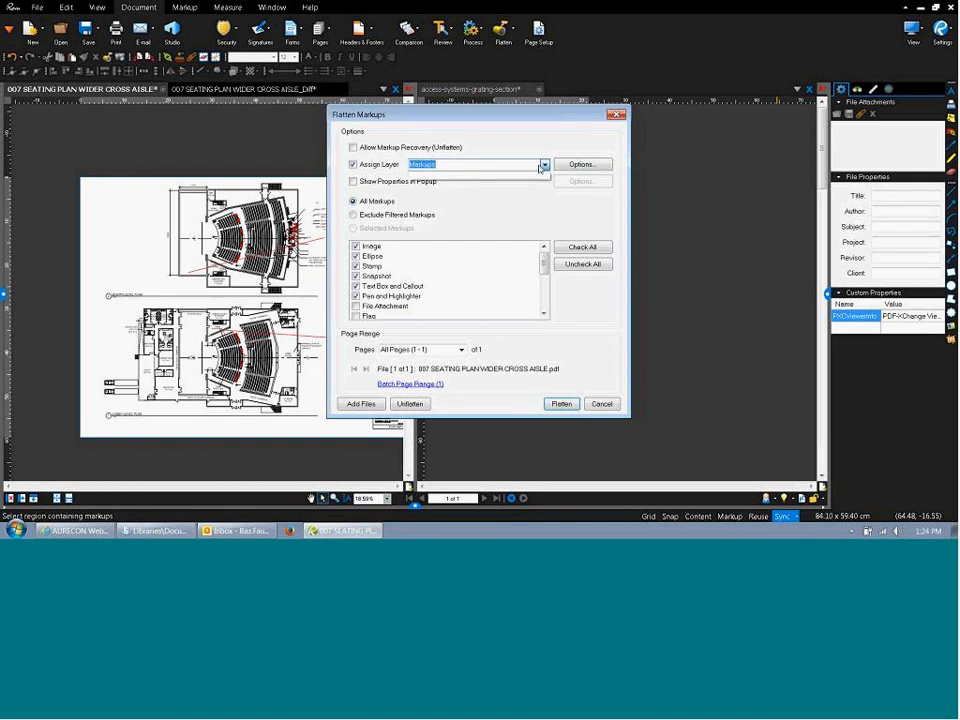
{"action": "left_click", "coordinate": [533, 207]}
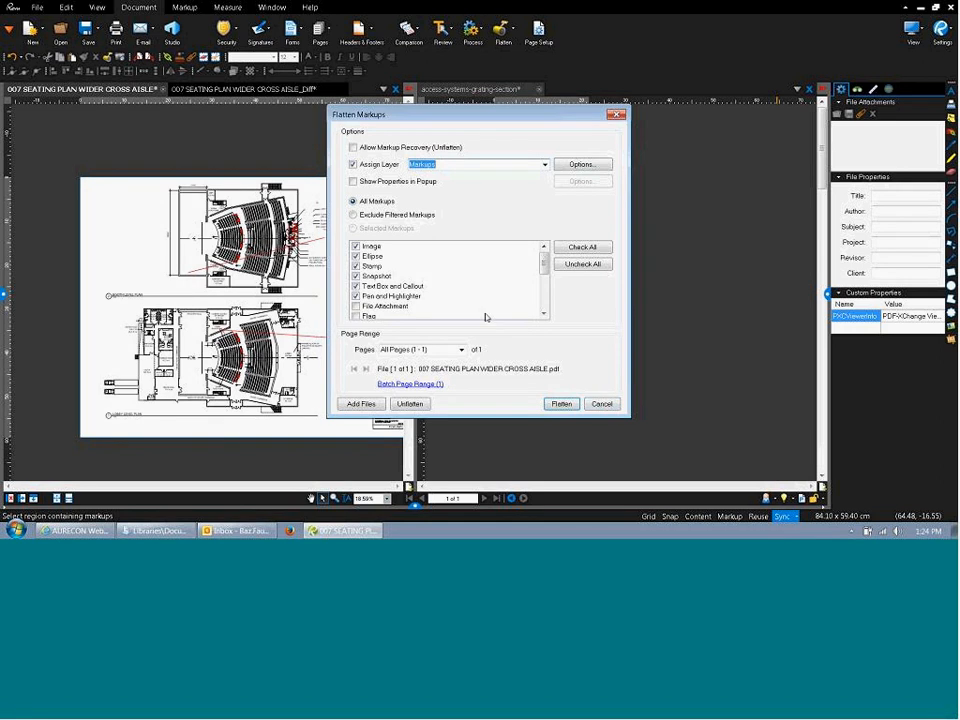
{"action": "left_click", "coordinate": [390, 215]}
{"action": "left_click", "coordinate": [371, 205]}
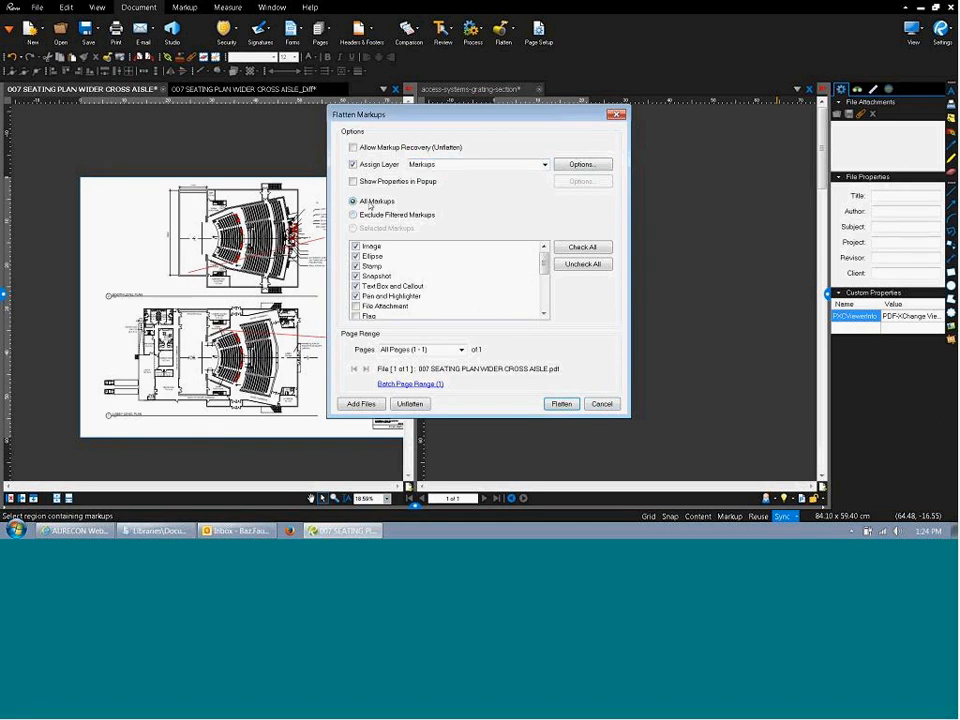
{"action": "scroll", "coordinate": [546, 284], "scroll_direction": "down", "scroll_amount": 2}
{"action": "scroll", "coordinate": [546, 284], "scroll_direction": "up", "scroll_amount": 2}
Cancel flattening, review the Crop Pages tab in Page Setup, and close it unchanged.
{"action": "left_click", "coordinate": [604, 406]}
{"action": "left_click", "coordinate": [535, 38]}
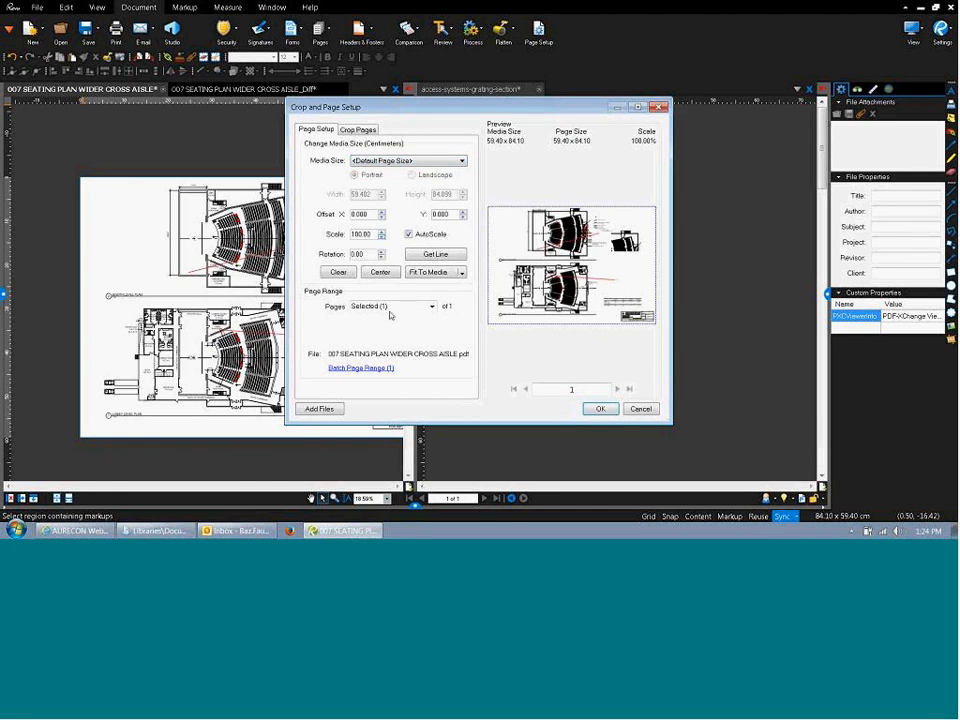
{"action": "left_click", "coordinate": [362, 131]}
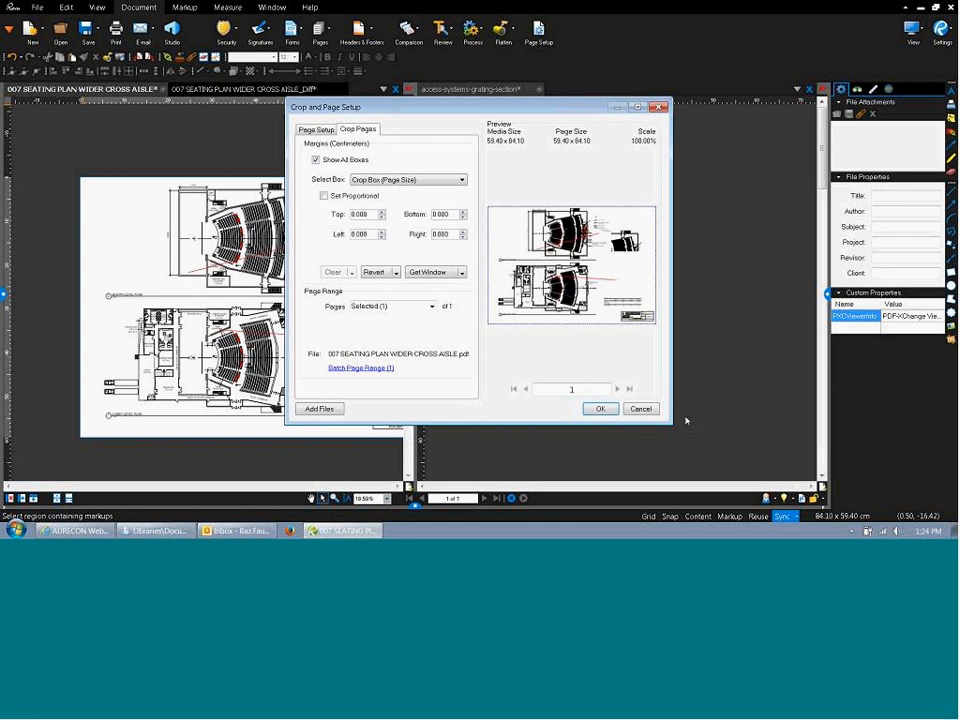
{"action": "left_click", "coordinate": [640, 408]}
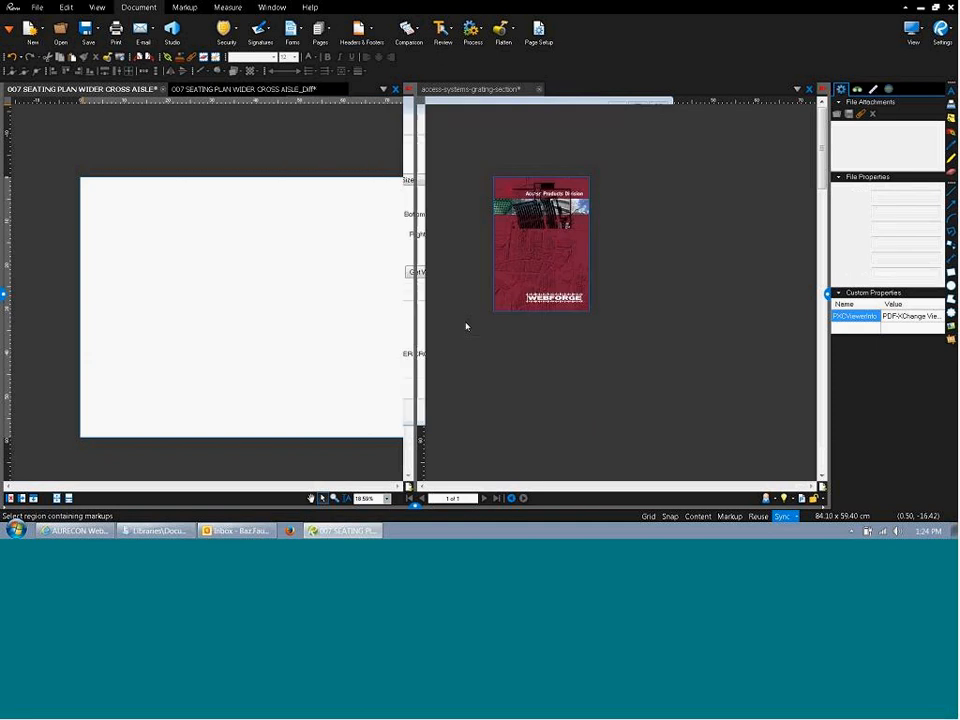
Add a 72-point text box reading 'fdsfasfd sfsf' left of the upper seating plan.
{"action": "left_click", "coordinate": [185, 9]}
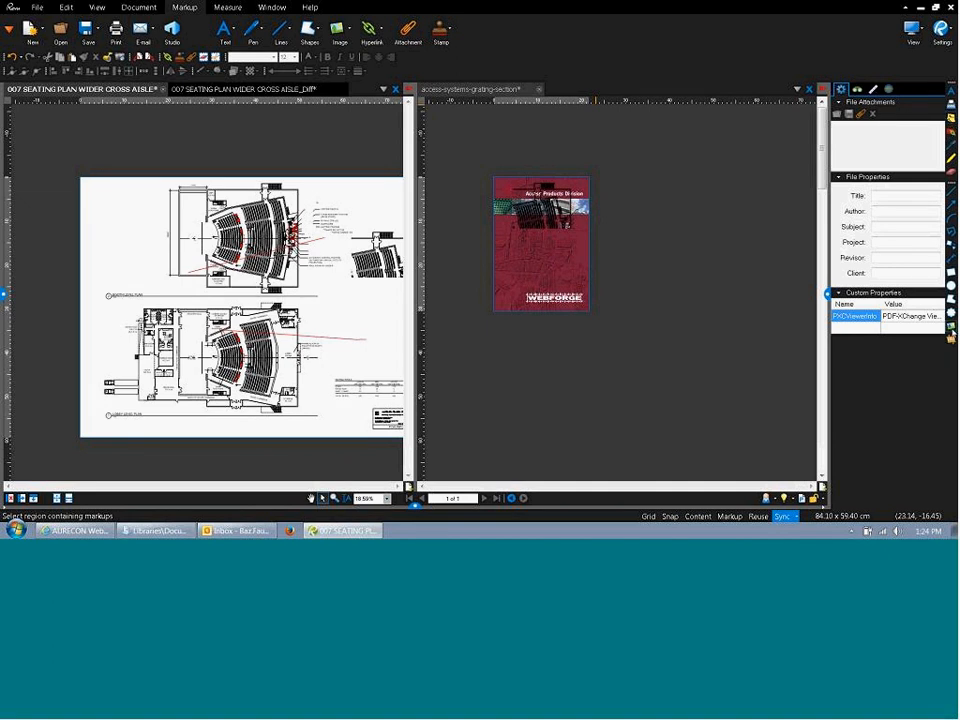
{"action": "left_click", "coordinate": [951, 331]}
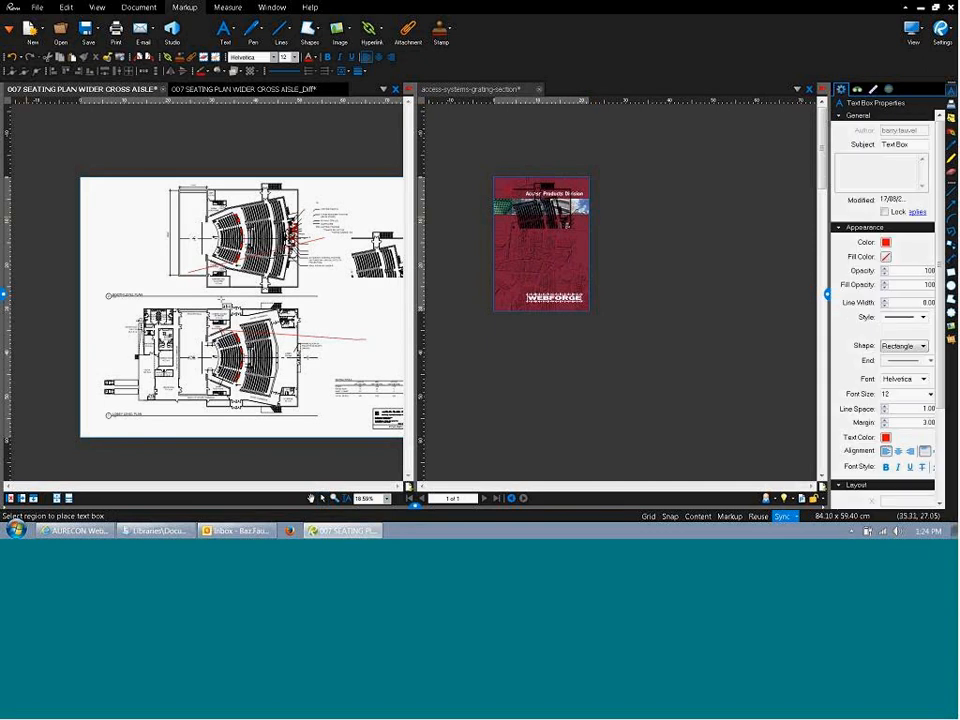
{"action": "left_click_drag", "start_coordinate": [120, 244], "coordinate": [161, 281]}
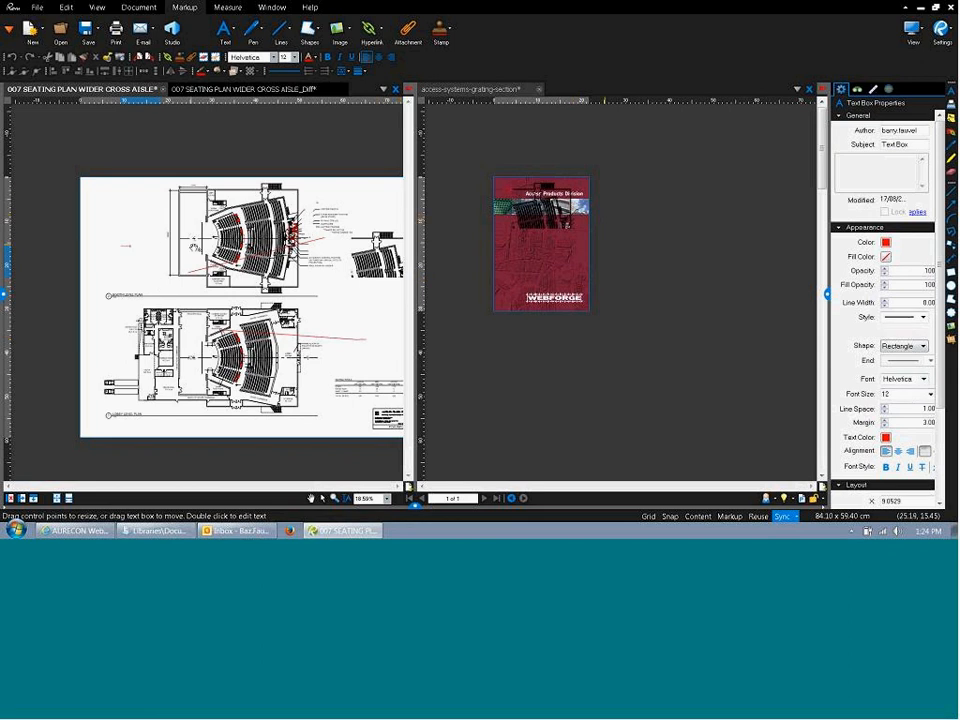
{"action": "left_click", "coordinate": [194, 246]}
{"action": "left_click", "coordinate": [124, 247]}
{"action": "left_click", "coordinate": [930, 394]}
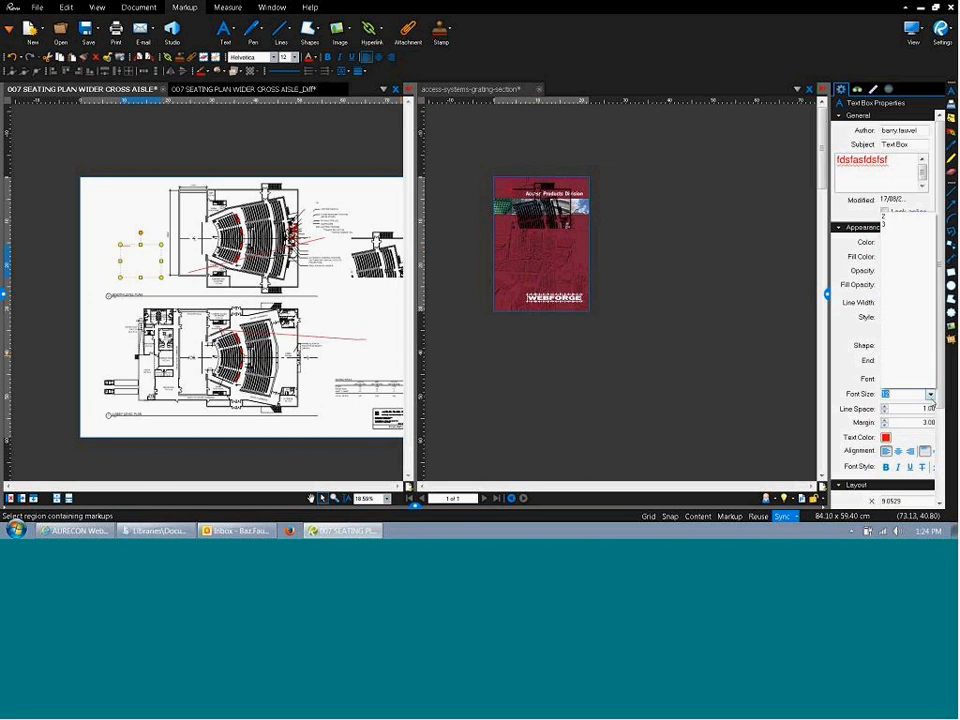
{"action": "left_click", "coordinate": [897, 388]}
{"action": "left_click", "coordinate": [332, 313]}
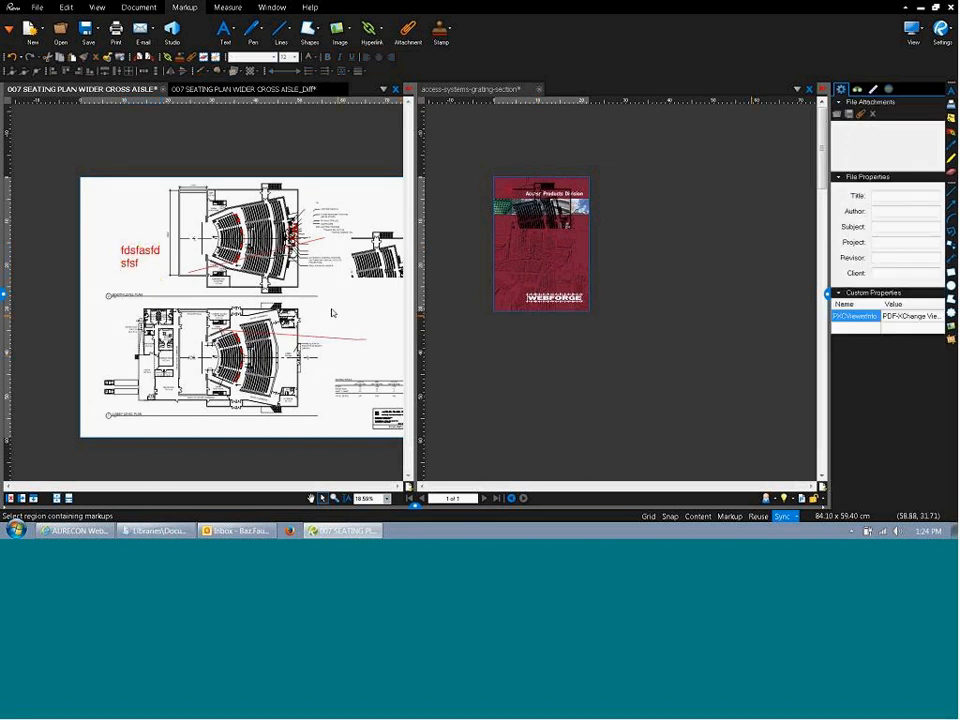
Rotate the text note about 105° clockwise.
{"action": "left_click", "coordinate": [142, 247]}
{"action": "left_click_drag", "start_coordinate": [145, 233], "coordinate": [182, 283]}
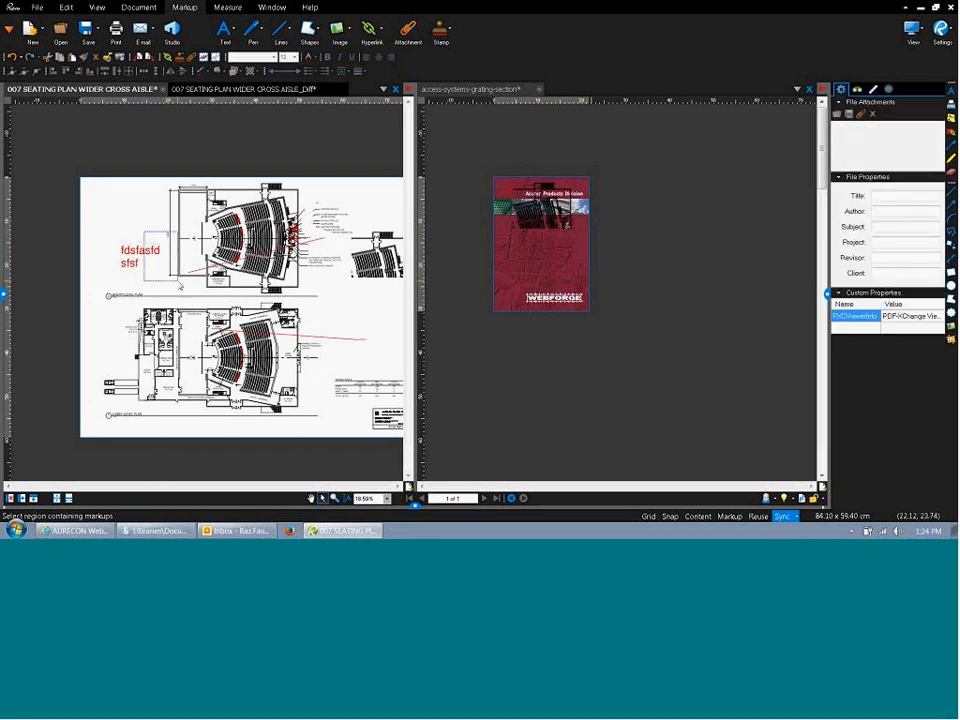
{"action": "left_click", "coordinate": [151, 261]}
{"action": "left_click_drag", "start_coordinate": [141, 235], "coordinate": [185, 278]}
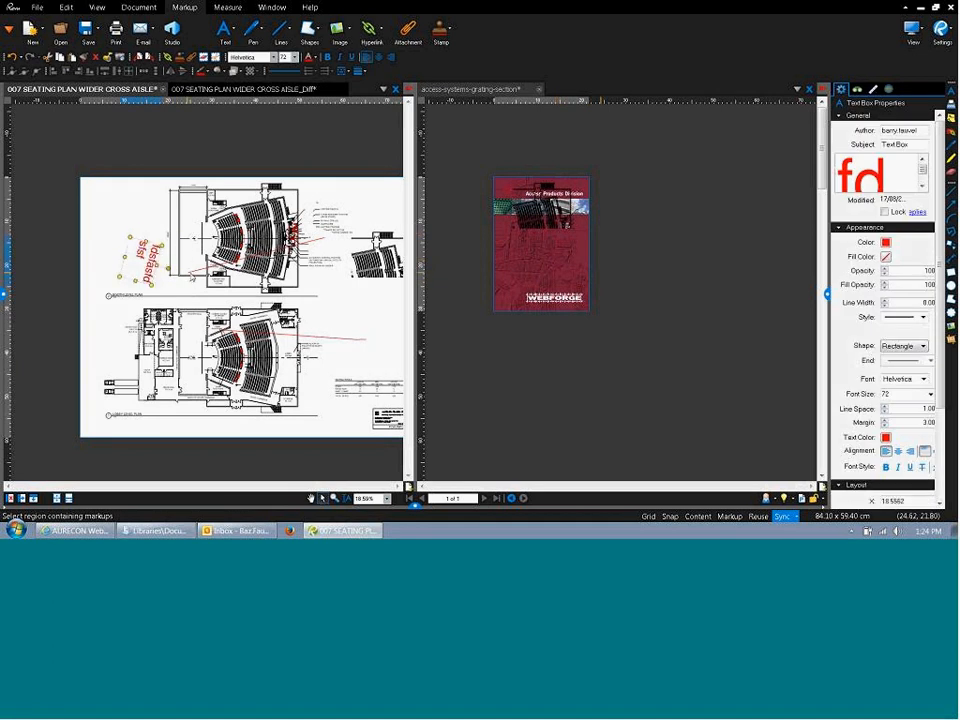
{"action": "left_click", "coordinate": [339, 280]}
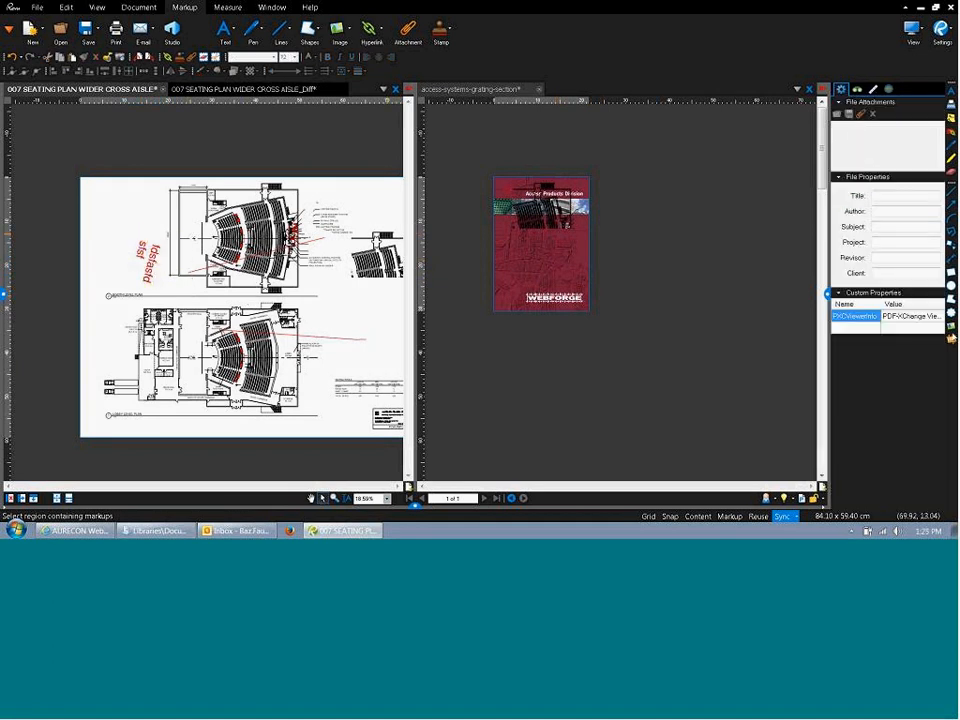
Draw a red revision cloud over the left part of the lower plan.
{"action": "key", "text": "c"}
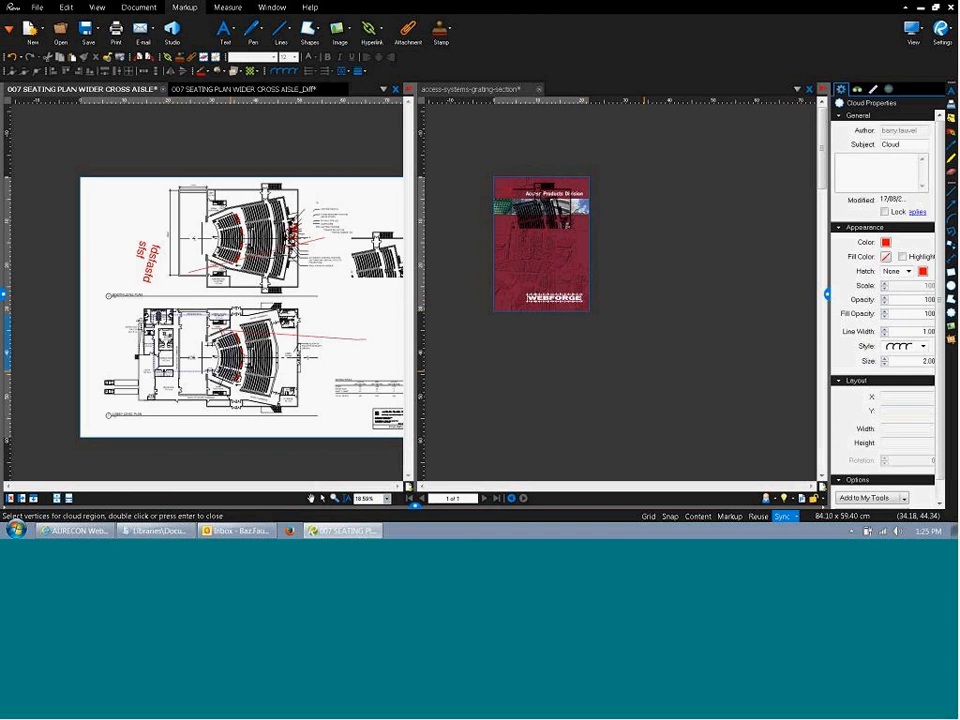
{"action": "left_click_drag", "start_coordinate": [153, 314], "coordinate": [231, 371]}
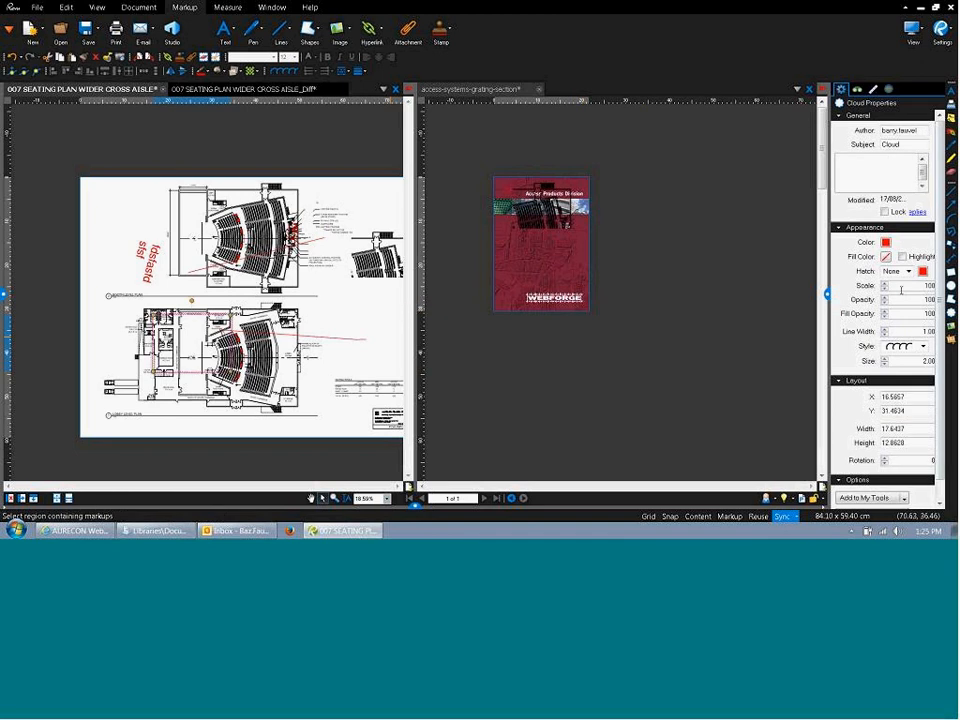
{"action": "left_click", "coordinate": [922, 346]}
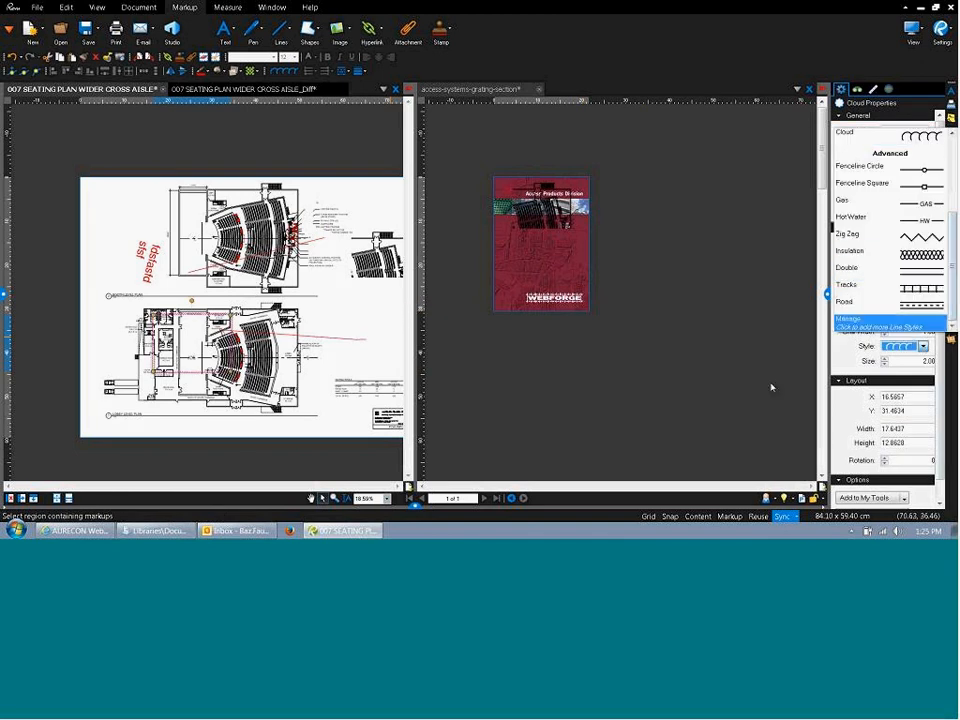
{"action": "key", "text": "Escape"}
Switch to the Line tool, keeping red, 100 opacity and 1.00 line width.
{"action": "key", "text": "l"}
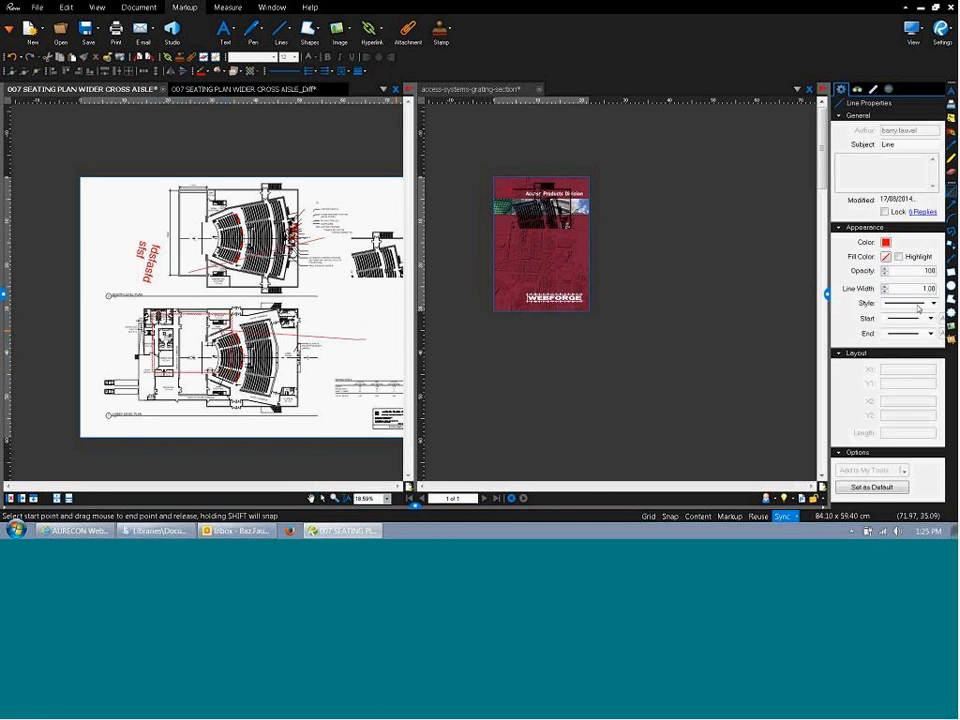
{"action": "left_click", "coordinate": [918, 305]}
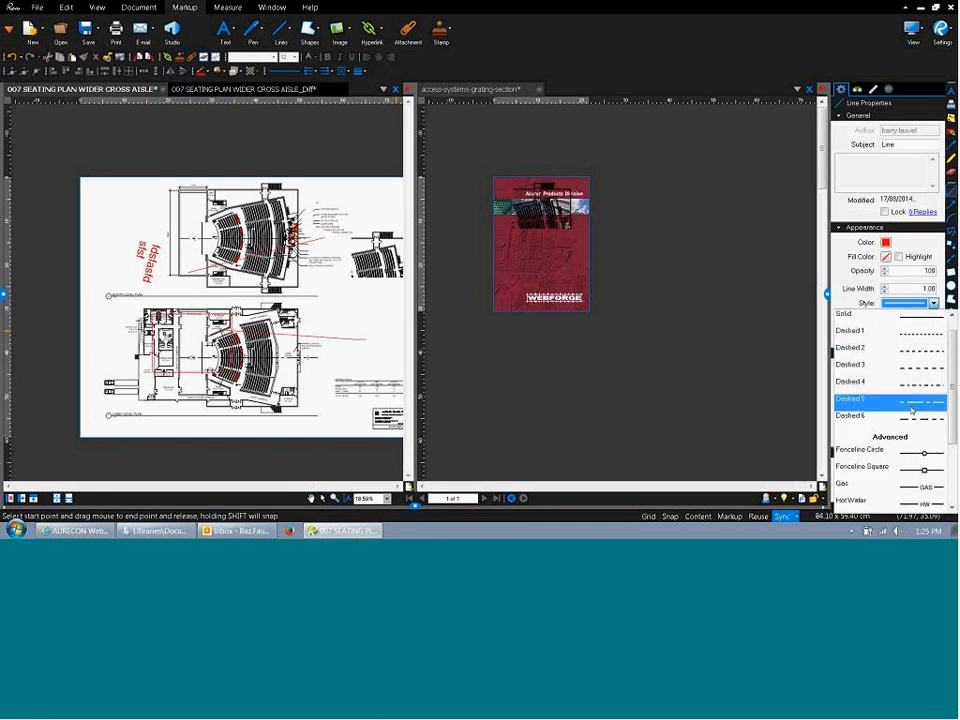
{"action": "scroll", "coordinate": [911, 410], "scroll_direction": "down", "scroll_amount": 2}
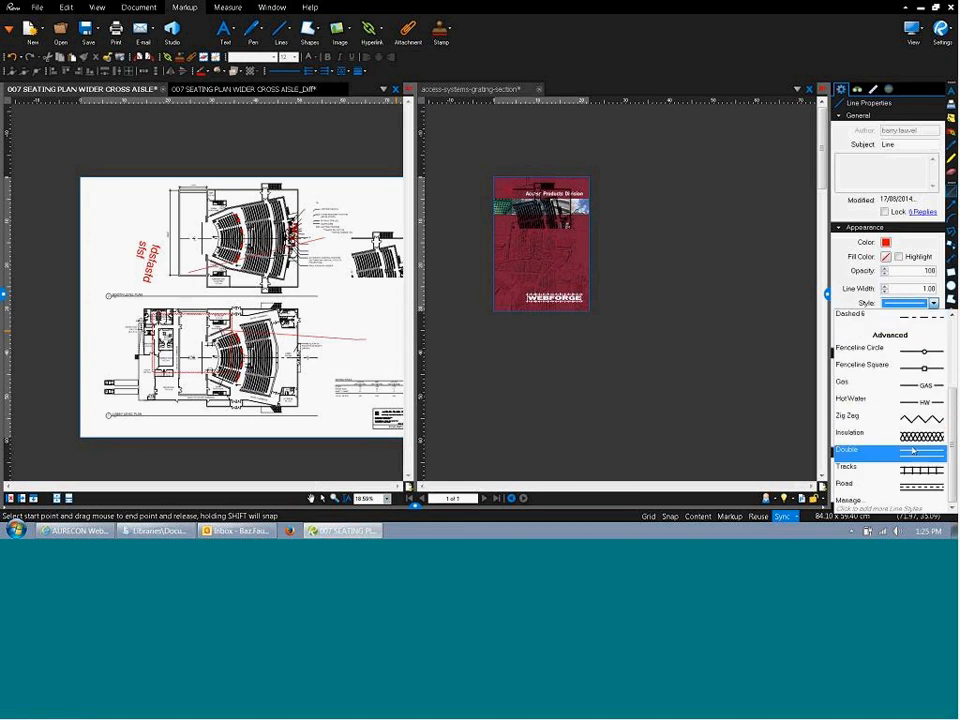
{"action": "scroll", "coordinate": [905, 404], "scroll_direction": "up", "scroll_amount": 2}
{"action": "left_click", "coordinate": [803, 405]}
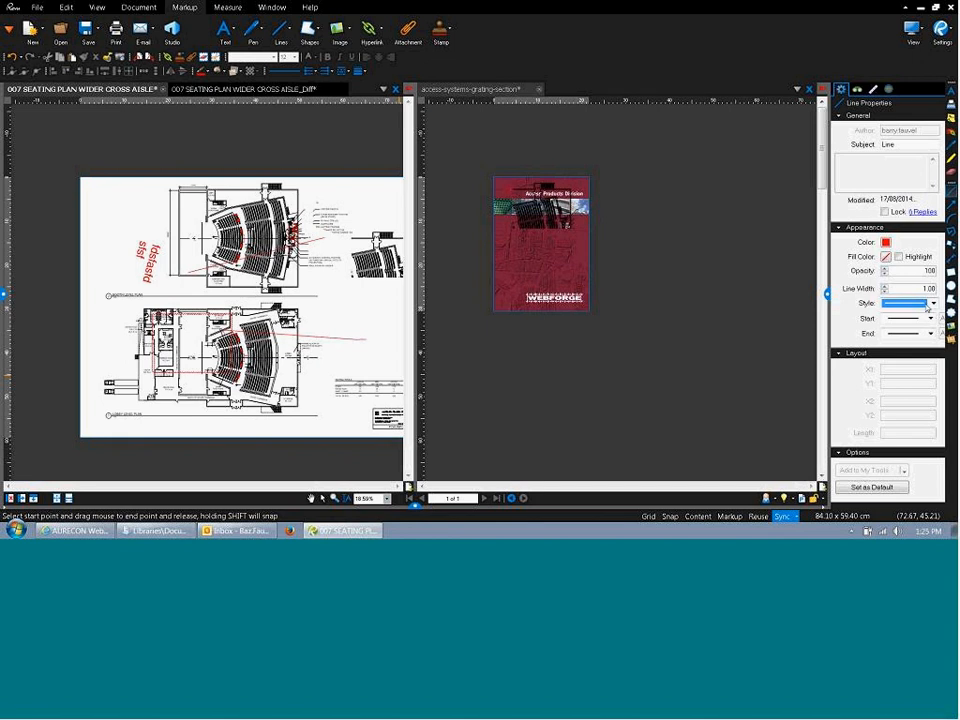
Insert photo1.JPG as an image at the upper left of the seating plan.
{"action": "left_click", "coordinate": [951, 327]}
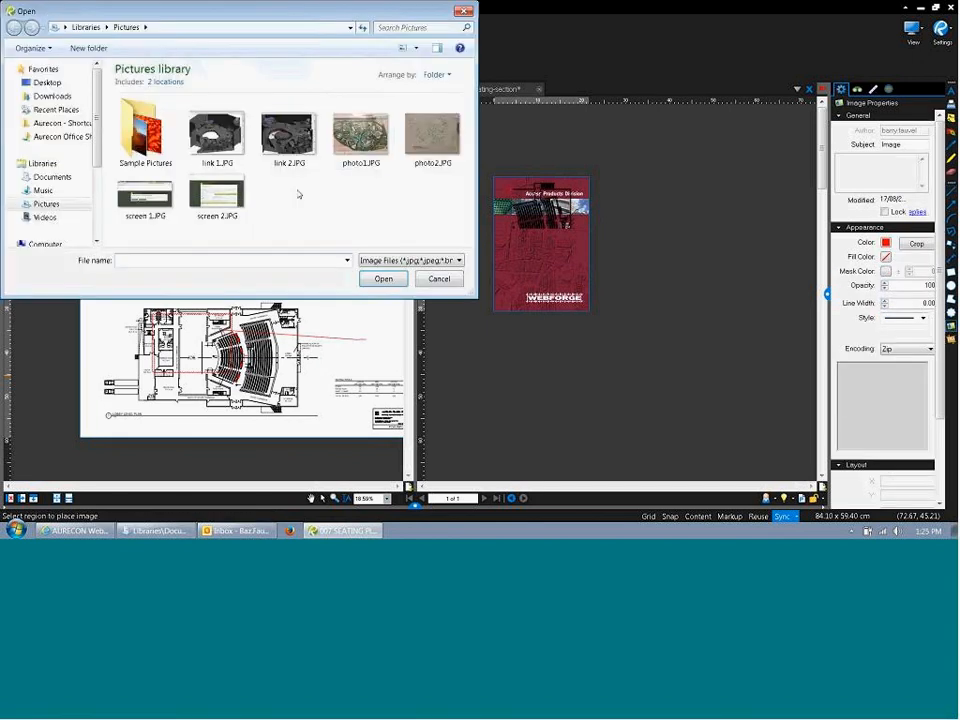
{"action": "double_click", "coordinate": [361, 135]}
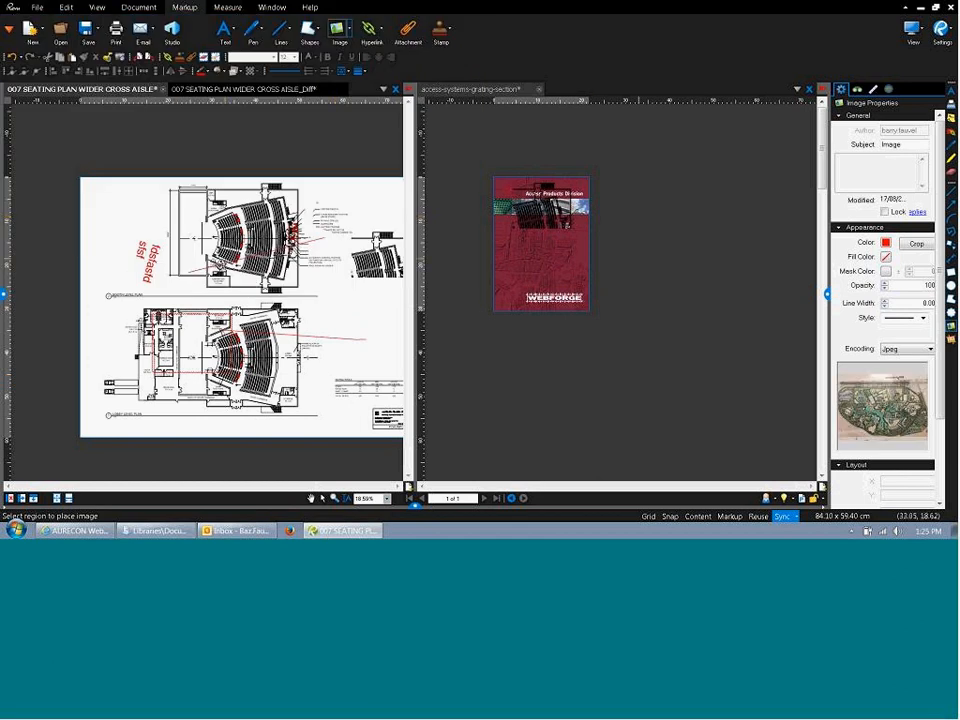
{"action": "left_click_drag", "start_coordinate": [111, 188], "coordinate": [162, 227]}
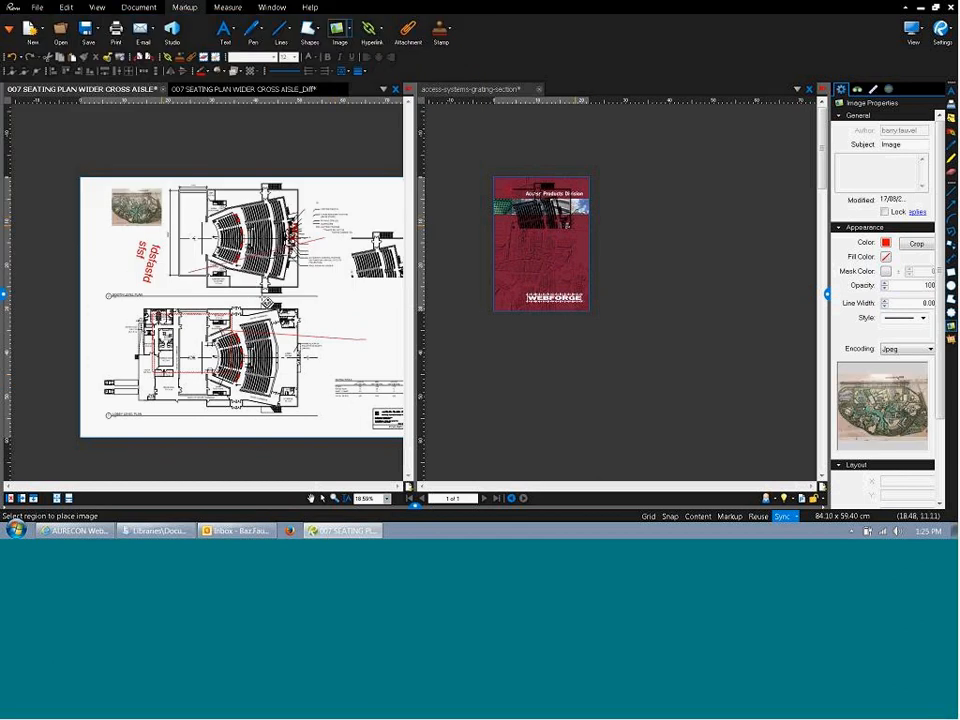
{"action": "key", "text": "Escape"}
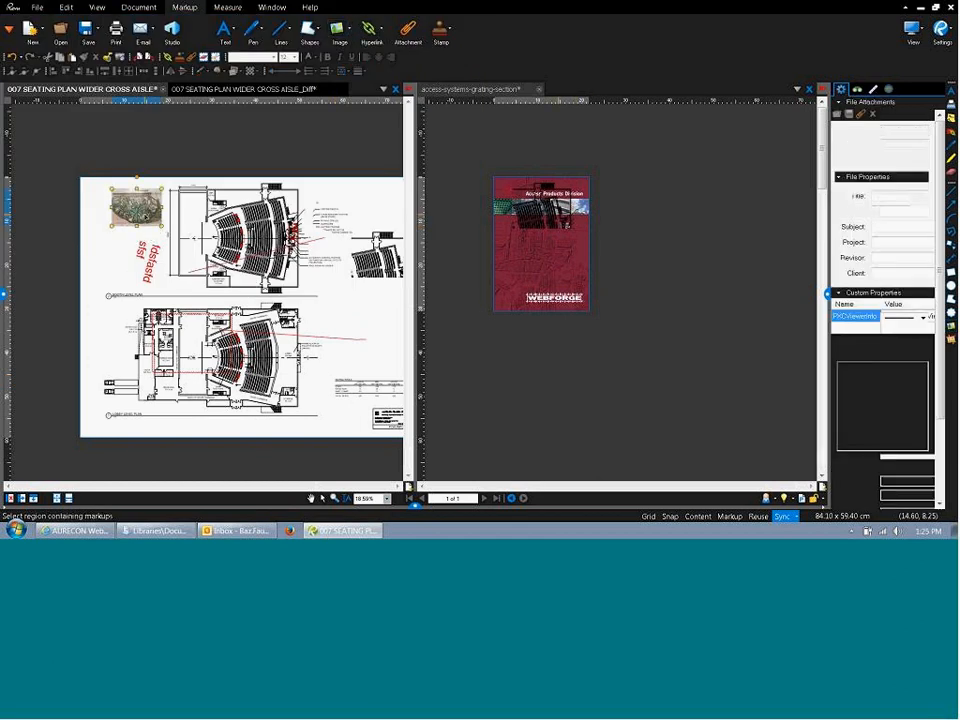
Enlarge the map image, rotate it 90°, and move it down over both plans.
{"action": "left_click", "coordinate": [144, 213]}
{"action": "left_click_drag", "start_coordinate": [162, 227], "coordinate": [217, 268]}
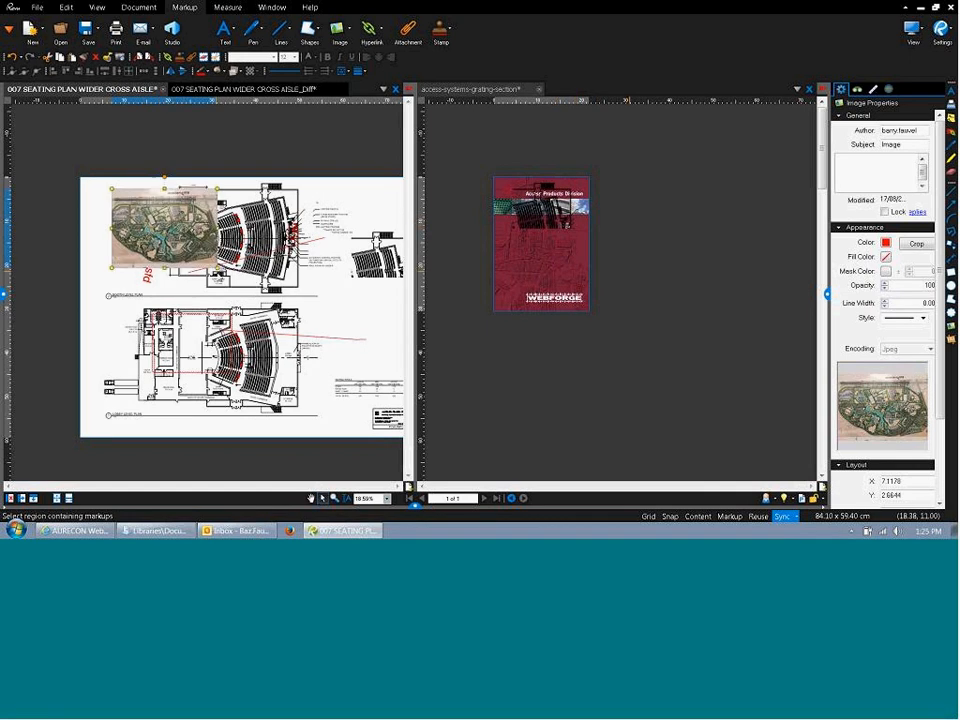
{"action": "left_click", "coordinate": [184, 316]}
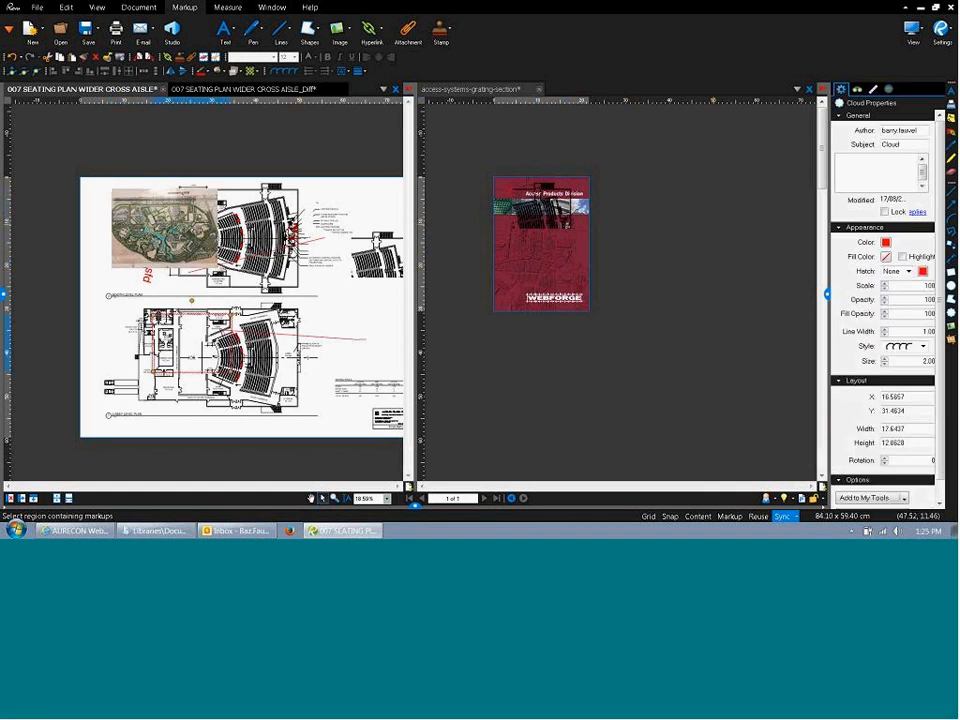
{"action": "left_click", "coordinate": [168, 190]}
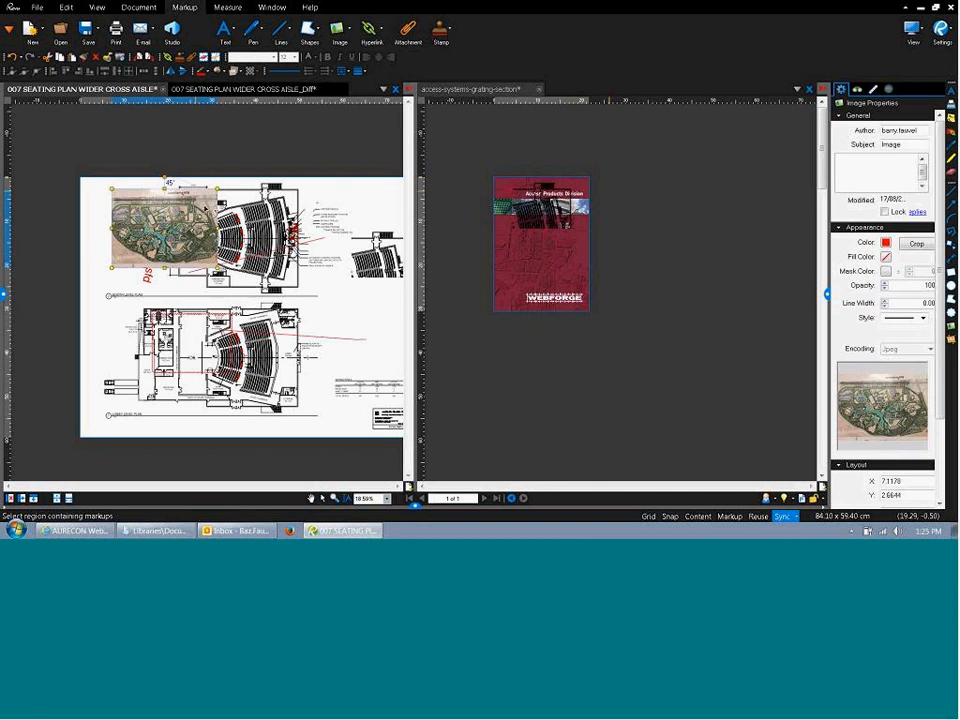
{"action": "left_click_drag", "start_coordinate": [205, 208], "coordinate": [182, 289]}
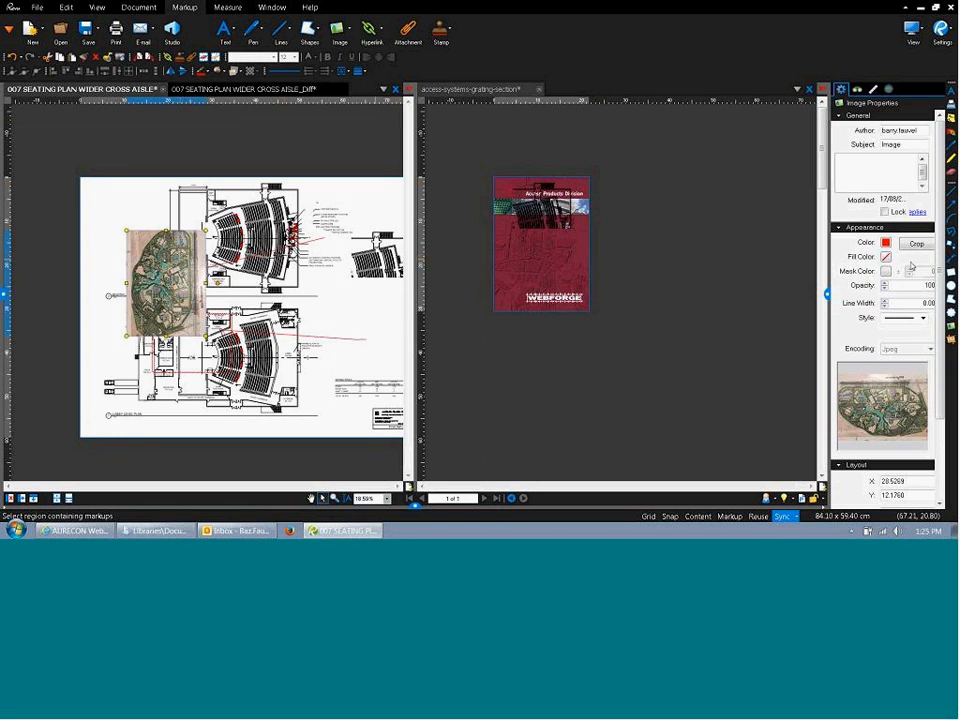
{"action": "scroll", "coordinate": [948, 363], "scroll_direction": "down", "scroll_amount": 3}
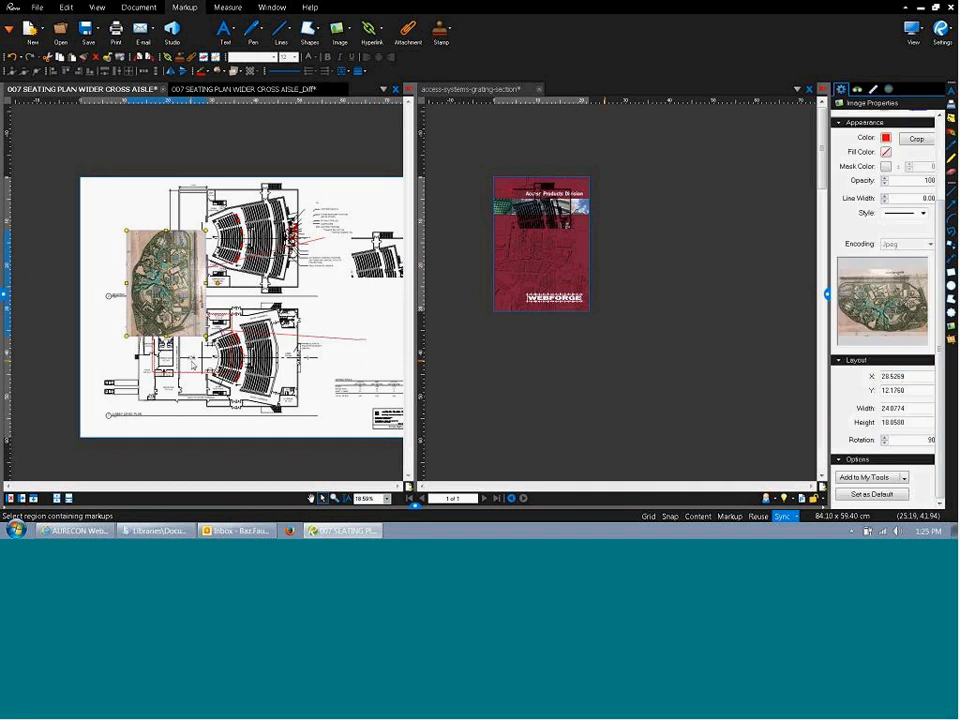
{"action": "left_click", "coordinate": [218, 367]}
{"action": "left_click_drag", "start_coordinate": [218, 367], "coordinate": [170, 353]}
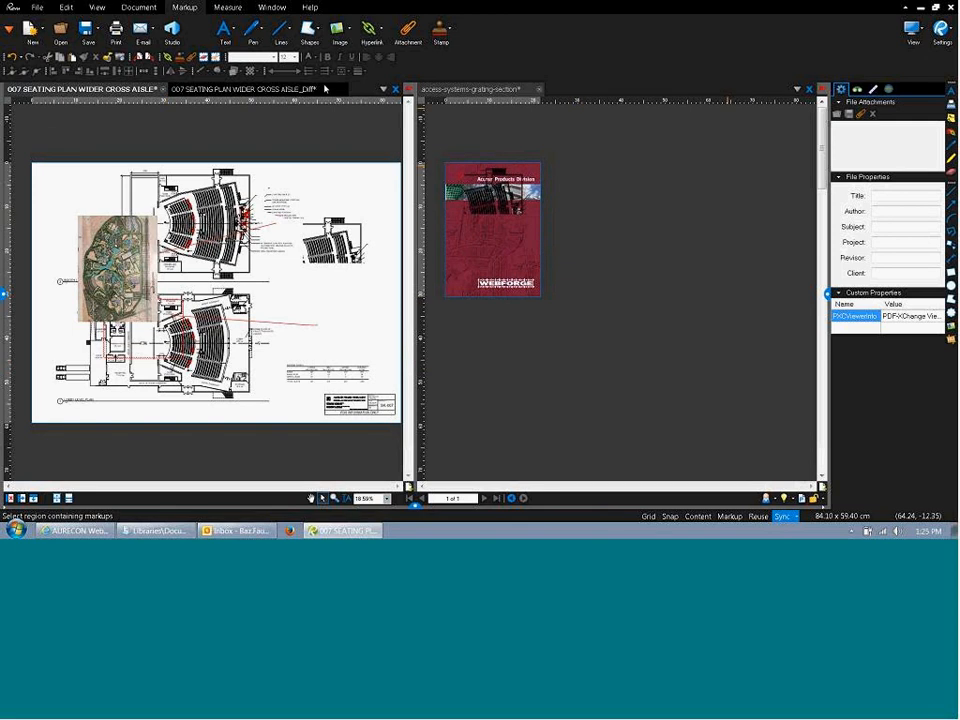
{"action": "left_click", "coordinate": [139, 7]}
{"action": "left_click", "coordinate": [542, 40]}
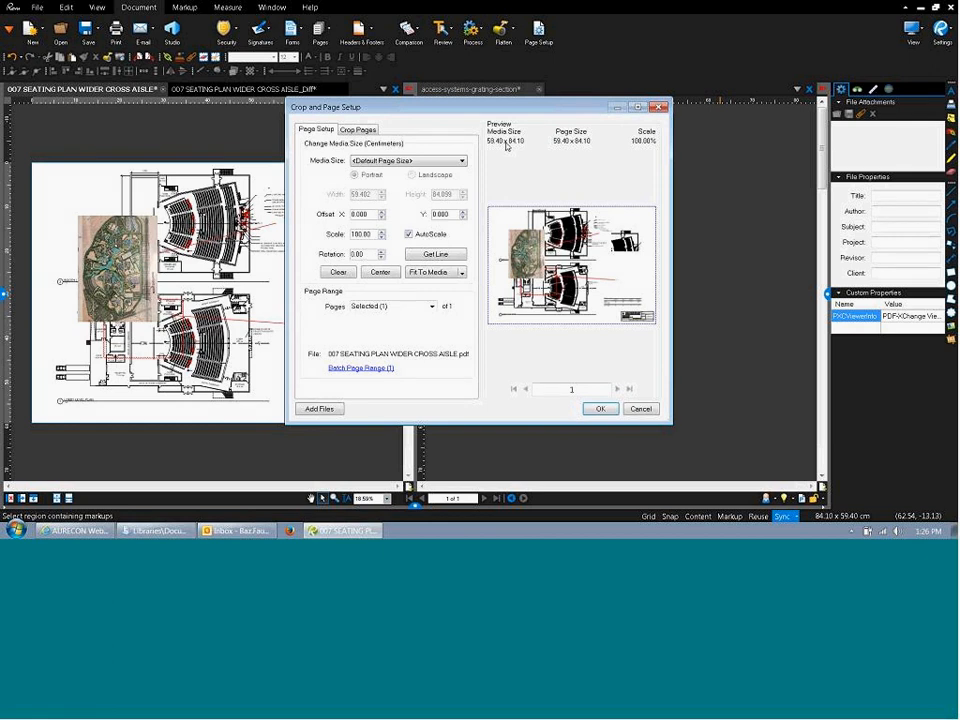
{"action": "left_click", "coordinate": [641, 409]}
{"action": "left_click", "coordinate": [147, 268]}
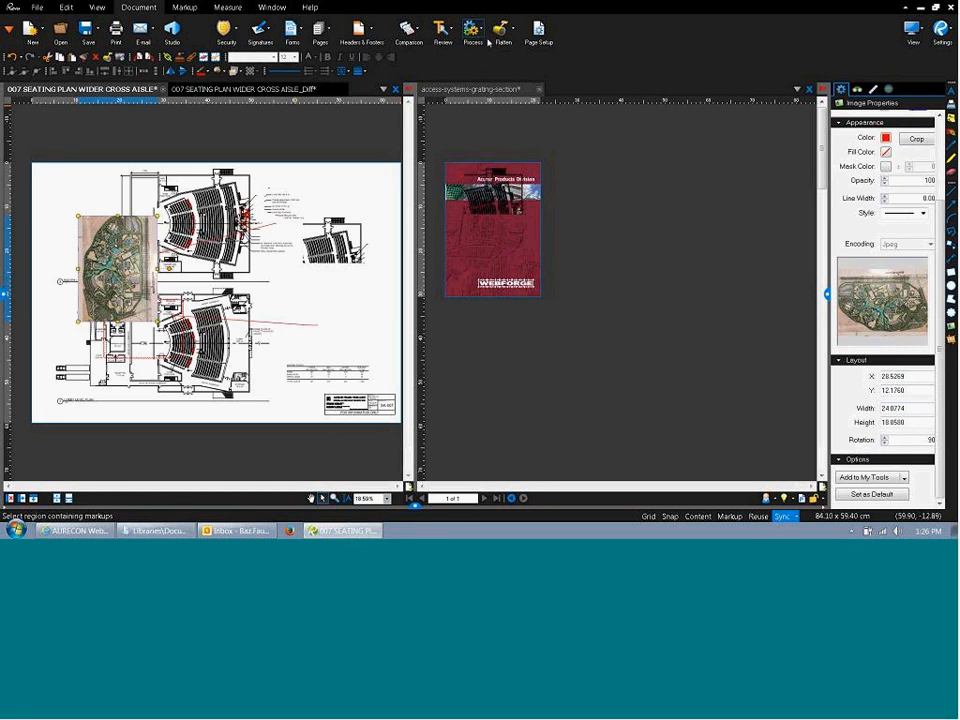
{"action": "left_click", "coordinate": [184, 8]}
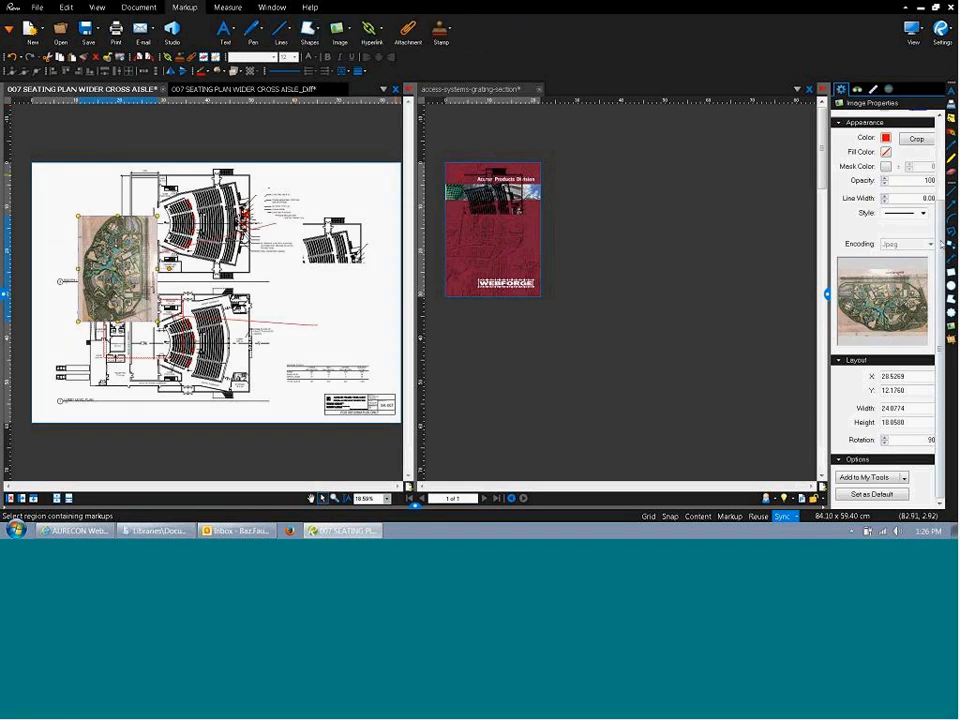
Draw a red-filled rectangle over the small plan at right.
{"action": "left_click", "coordinate": [951, 273]}
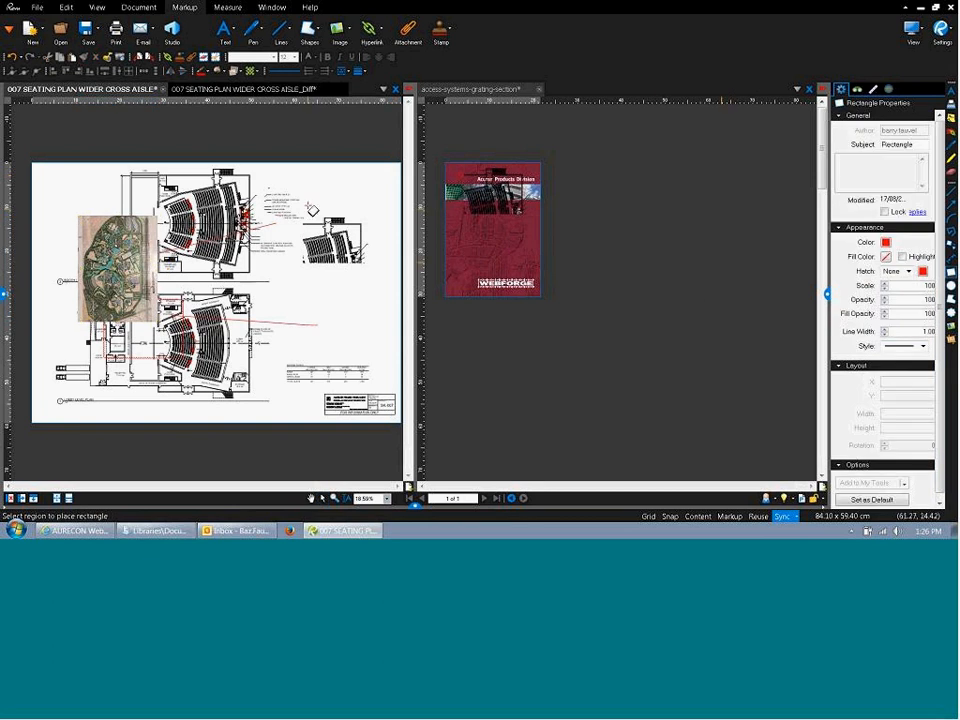
{"action": "left_click_drag", "start_coordinate": [305, 204], "coordinate": [359, 272]}
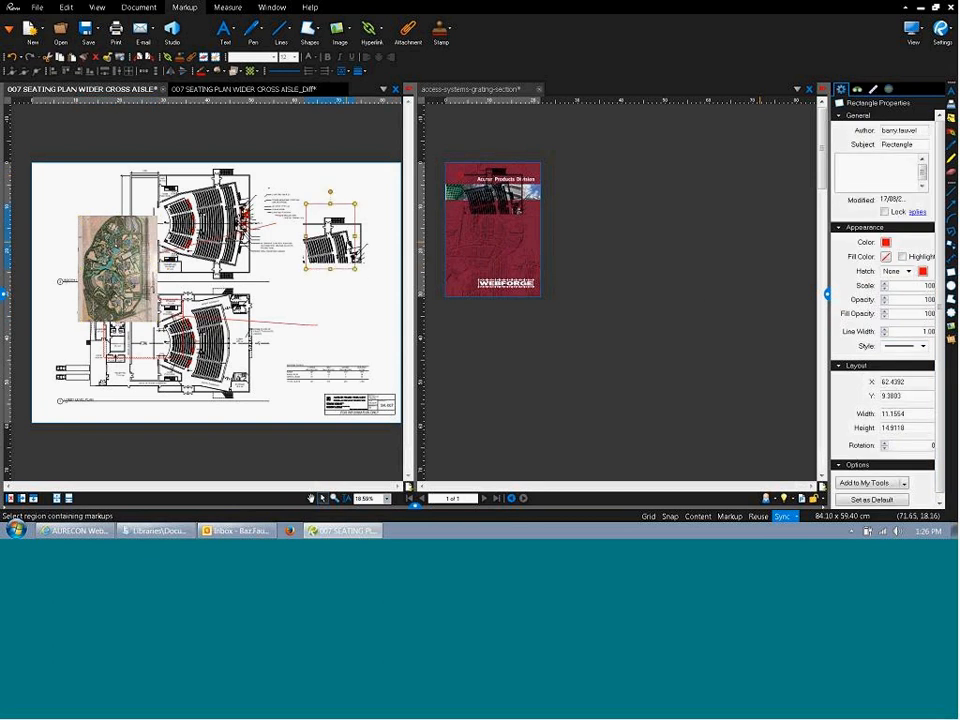
{"action": "left_click", "coordinate": [886, 257]}
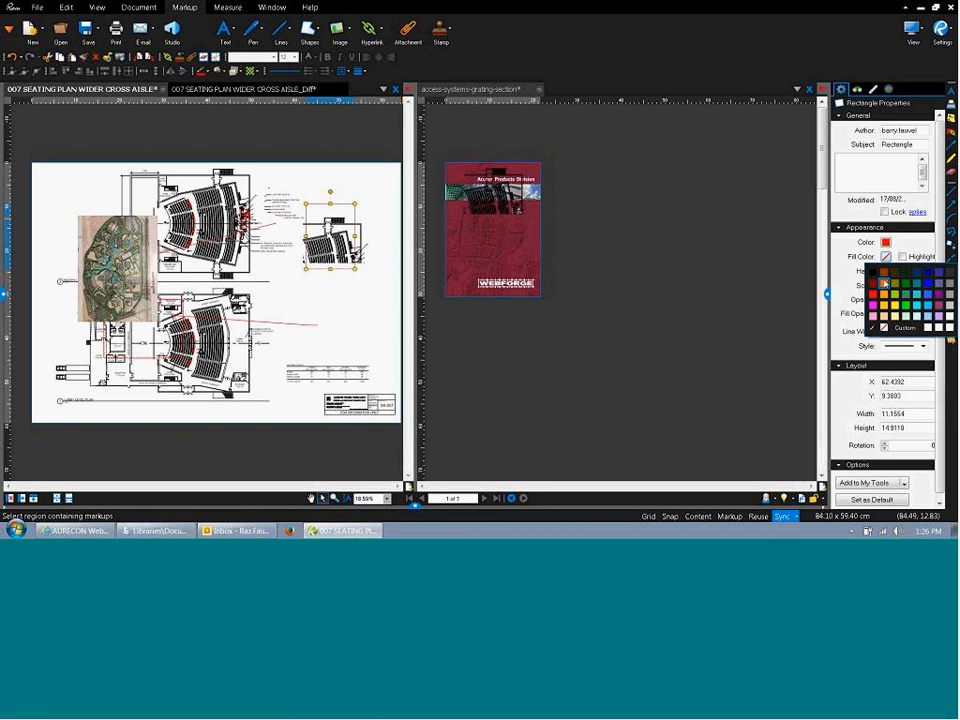
{"action": "left_click", "coordinate": [902, 310]}
Set the rectangle's opacity and fill opacity both to 50.
{"action": "left_click_drag", "start_coordinate": [907, 300], "coordinate": [949, 298]}
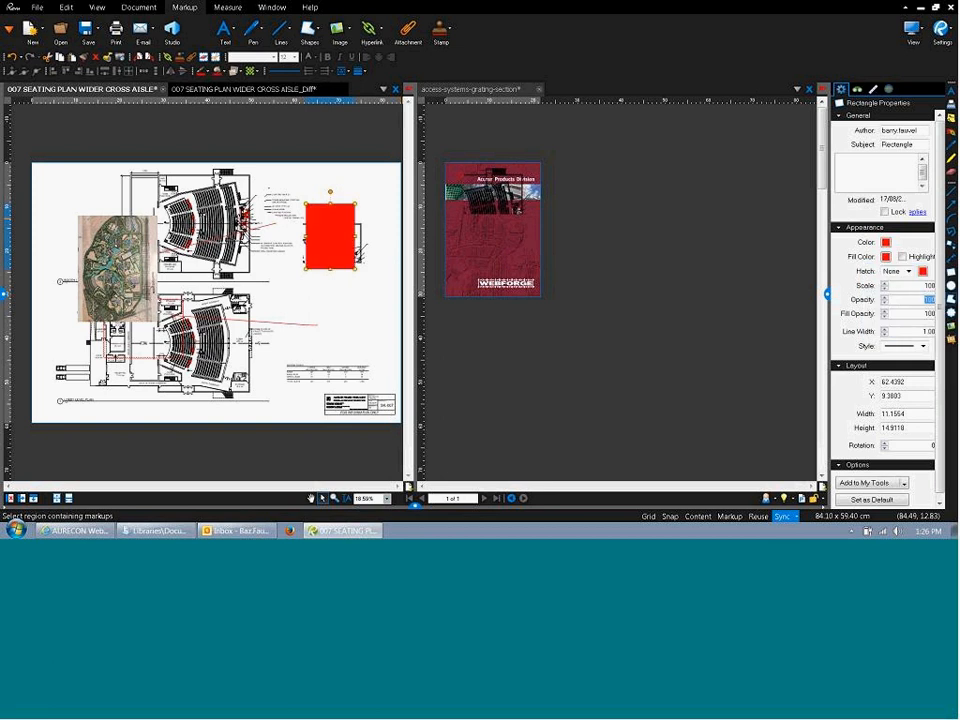
{"action": "type", "text": "50"}
{"action": "left_click", "coordinate": [334, 296]}
{"action": "left_click", "coordinate": [335, 248]}
{"action": "left_click_drag", "start_coordinate": [908, 316], "coordinate": [949, 304]}
{"action": "type", "text": "50"}
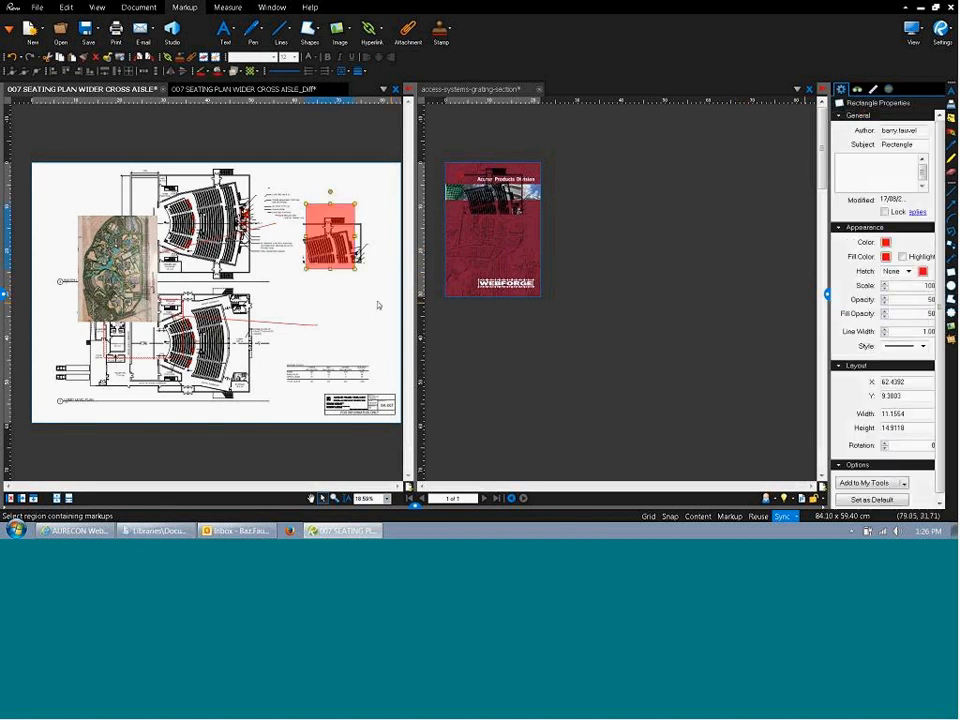
{"action": "left_click", "coordinate": [359, 299]}
{"action": "left_click", "coordinate": [337, 262]}
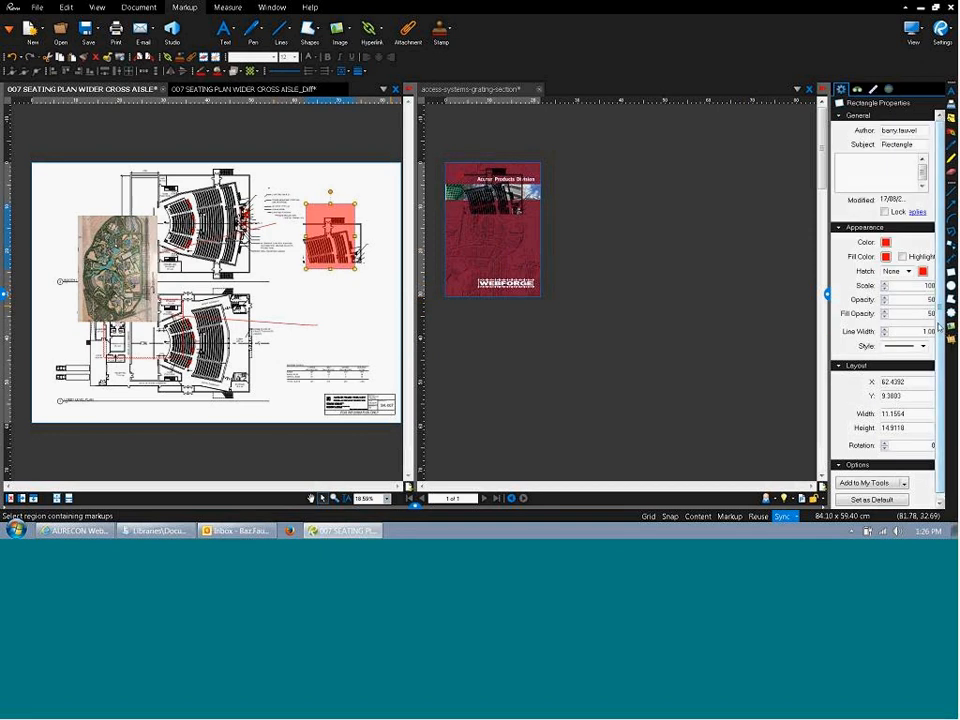
{"action": "left_click_drag", "start_coordinate": [939, 327], "coordinate": [946, 380]}
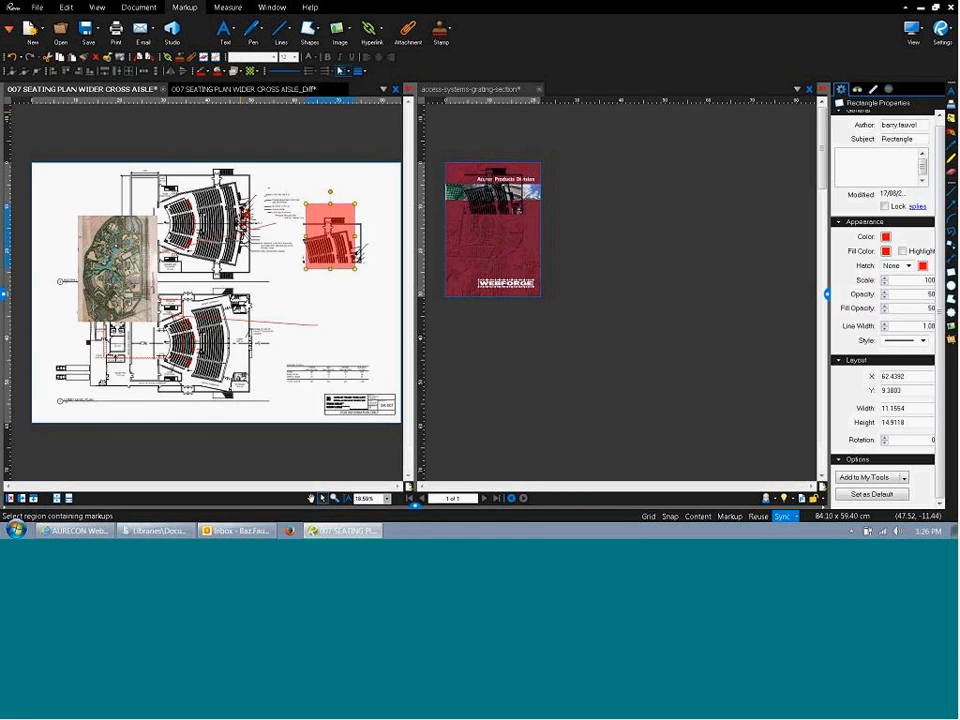
{"action": "left_click", "coordinate": [450, 39]}
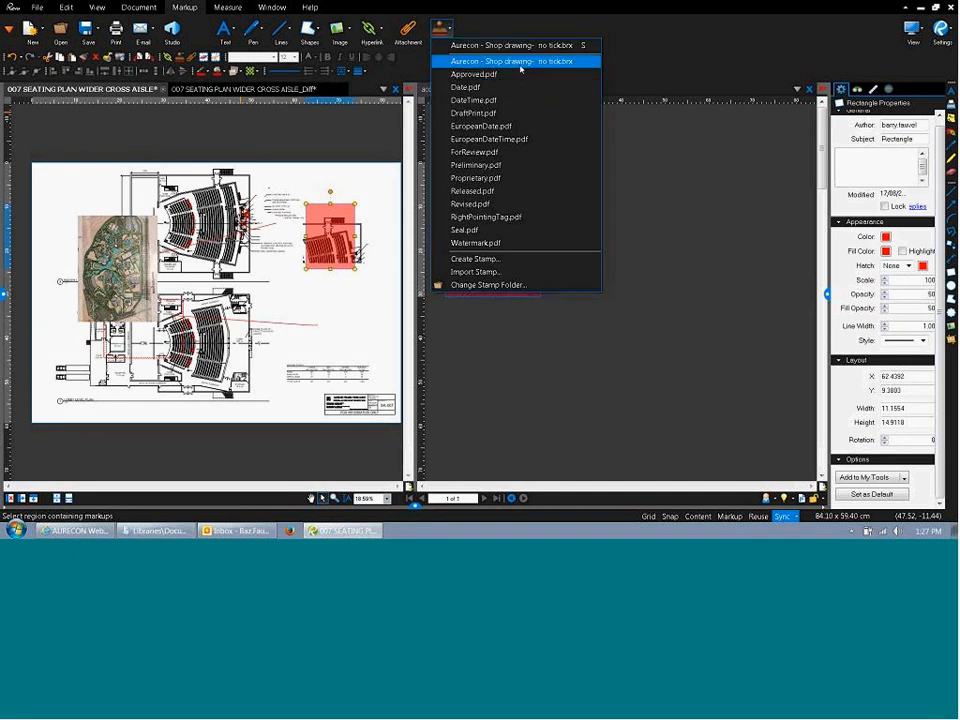
Browse P: > BG > STRUCTURAL > Bluebeam stamps and its Title Blocks_opaque subfolder, then return to Revu.
{"action": "left_click", "coordinate": [155, 530]}
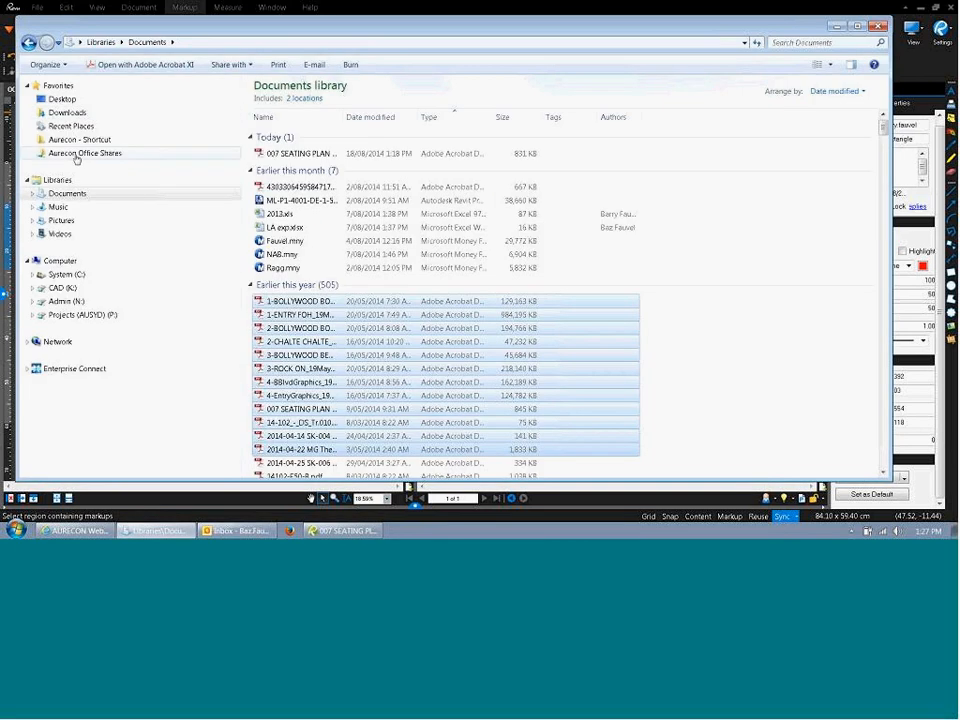
{"action": "left_click", "coordinate": [196, 314]}
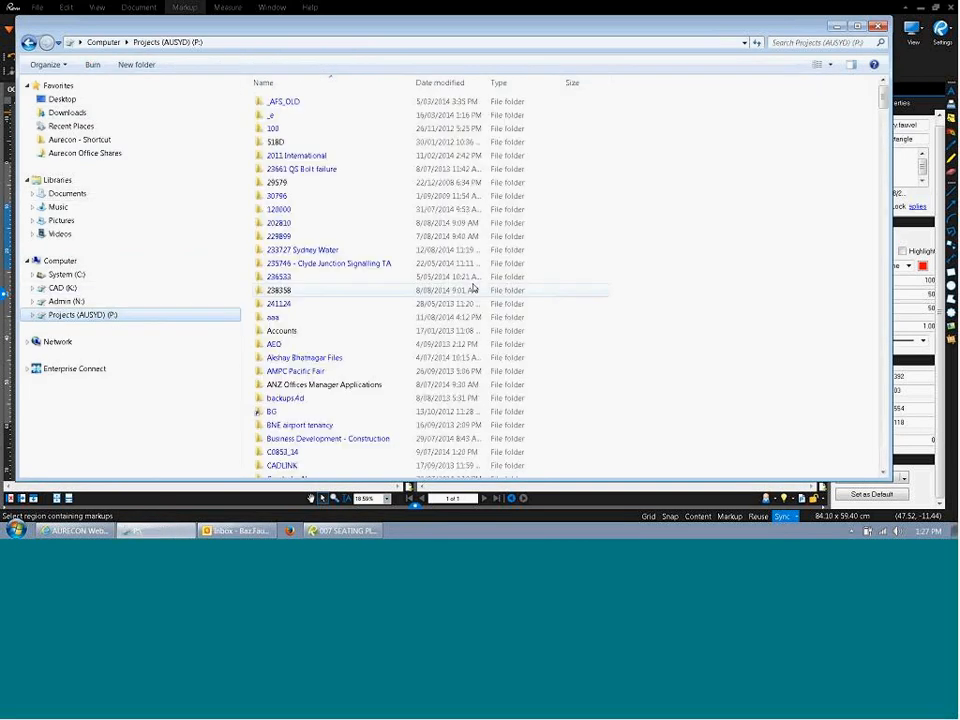
{"action": "key", "text": "Return"}
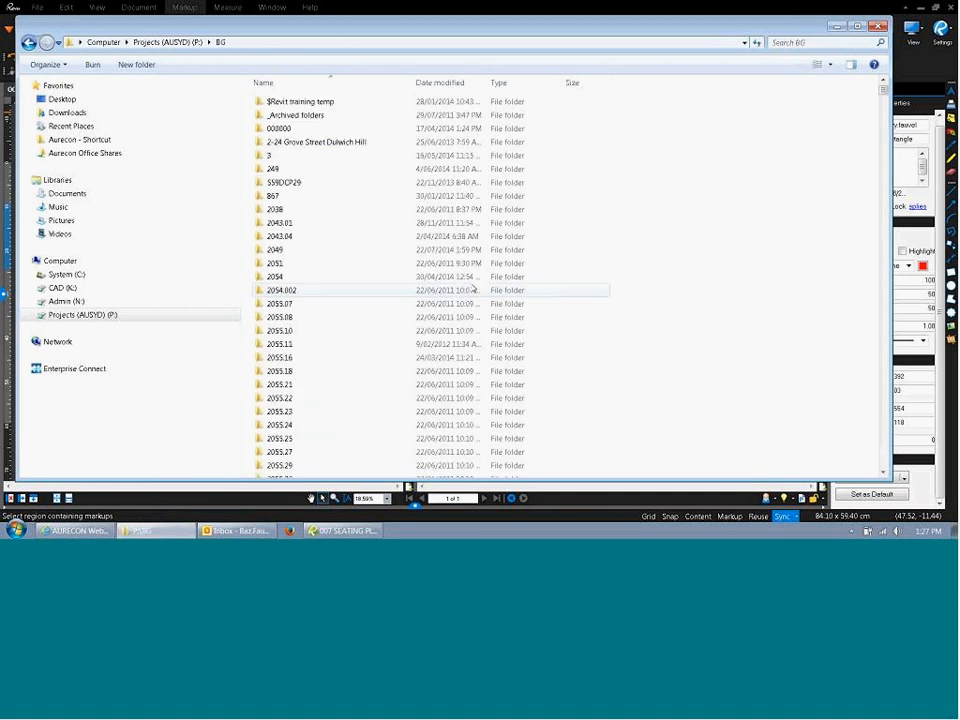
{"action": "type", "text": "stru"}
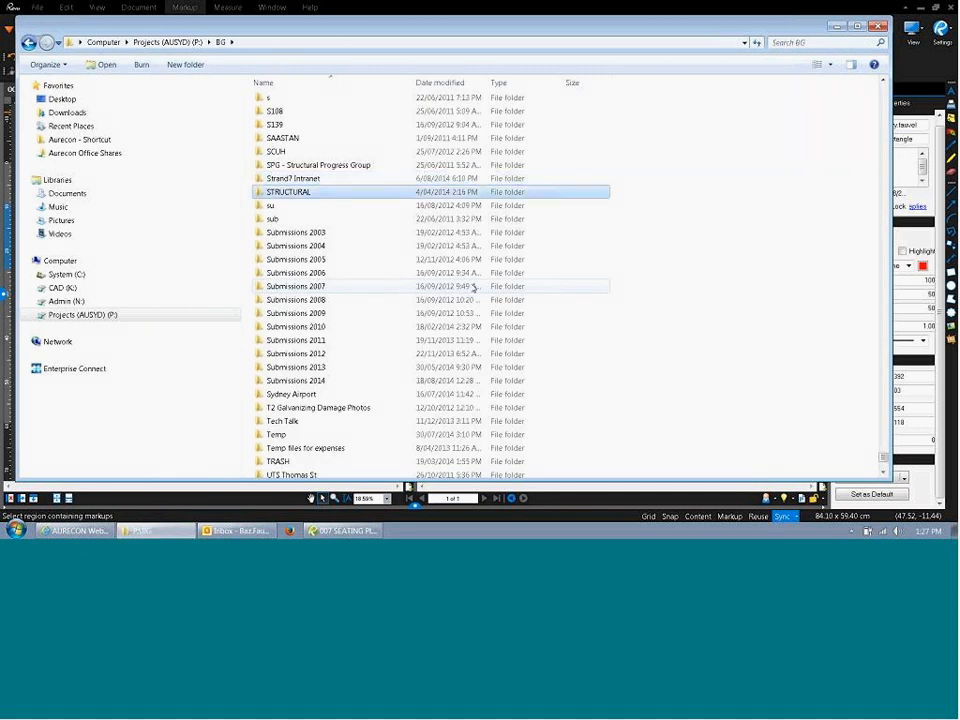
{"action": "key", "text": "Return"}
{"action": "double_click", "coordinate": [319, 116]}
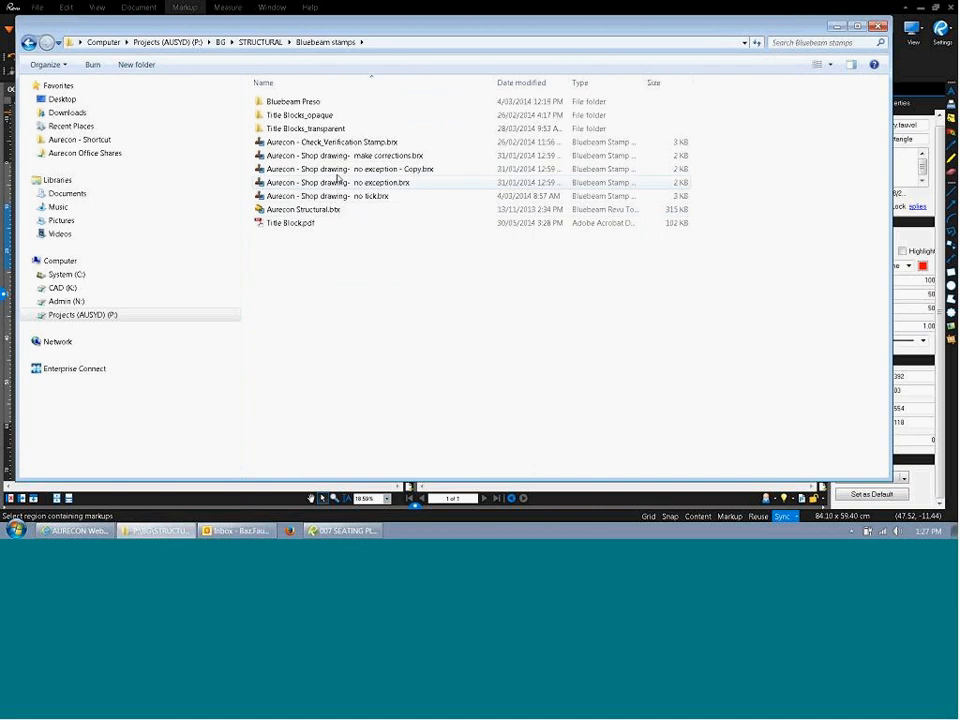
{"action": "double_click", "coordinate": [292, 117]}
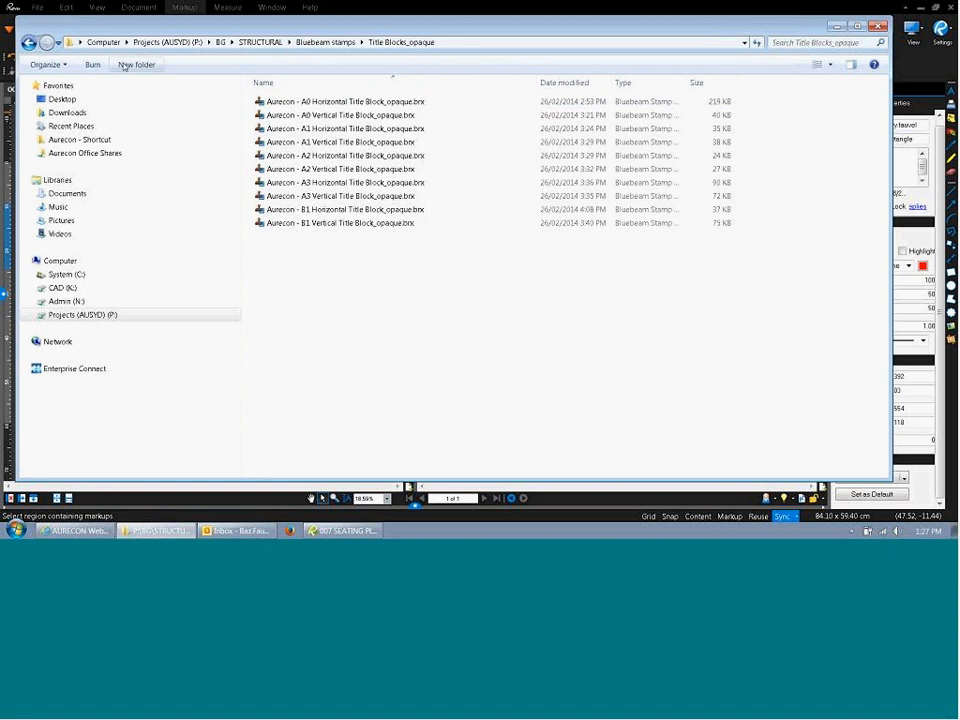
{"action": "left_click", "coordinate": [29, 43]}
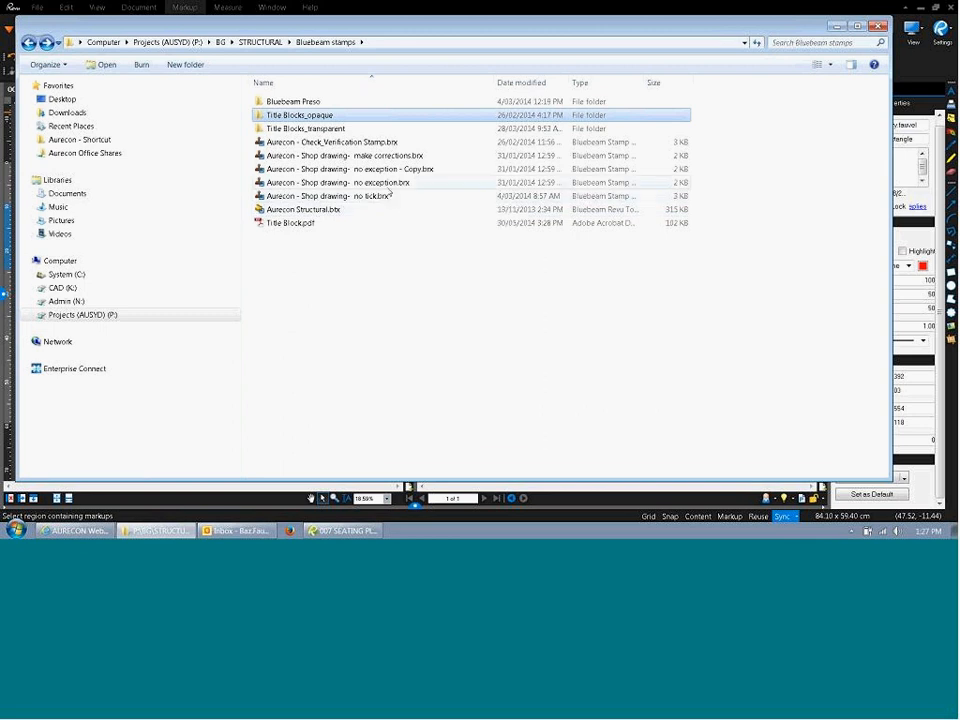
{"action": "left_click", "coordinate": [319, 240]}
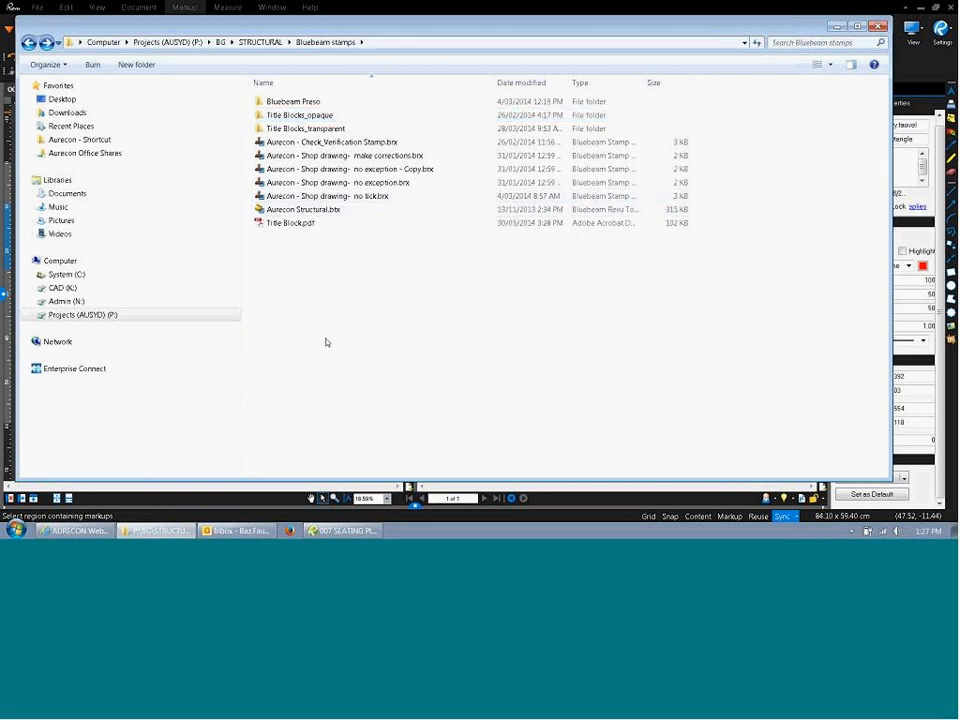
{"action": "left_click", "coordinate": [263, 499]}
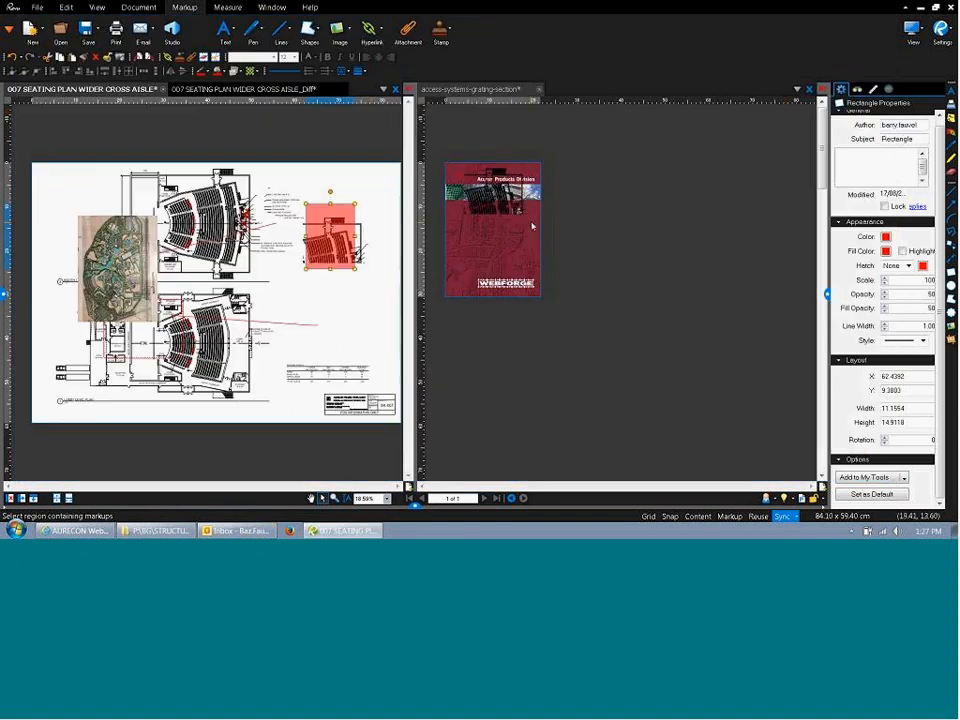
Import the Aurecon make-corrections .brx stamp file from the Bluebeam stamps folder.
{"action": "left_click", "coordinate": [450, 36]}
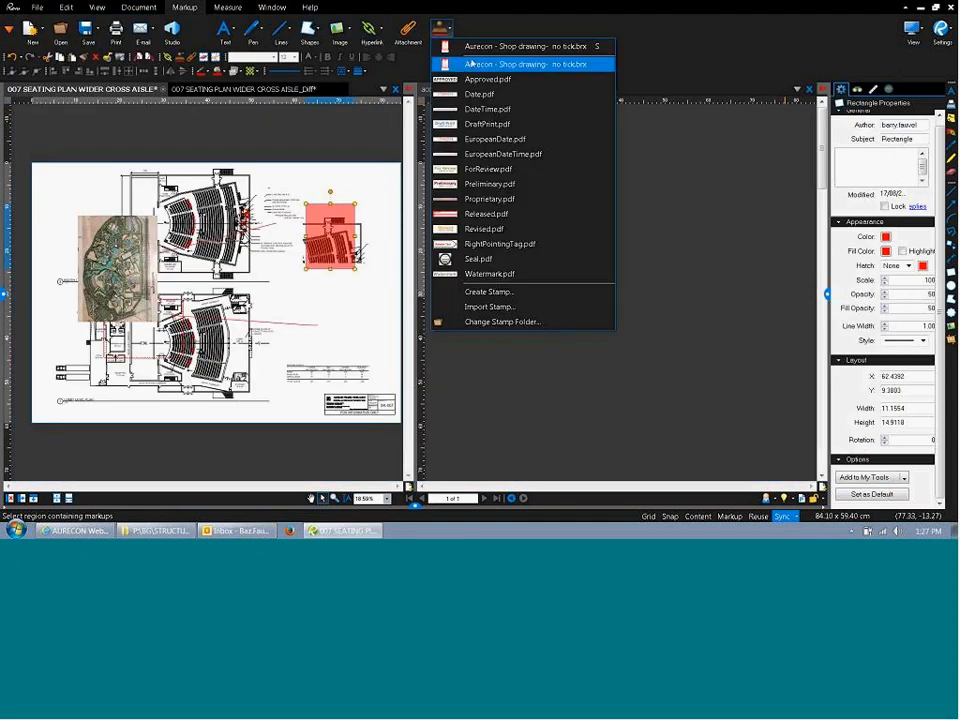
{"action": "left_click", "coordinate": [508, 295]}
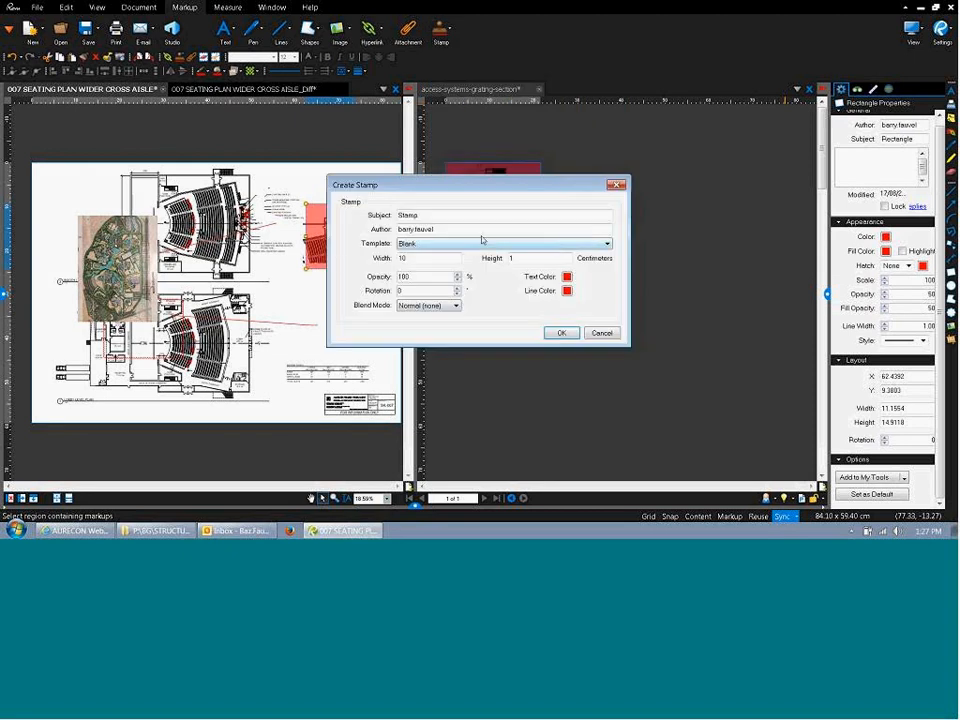
{"action": "left_click", "coordinate": [601, 332]}
{"action": "left_click", "coordinate": [440, 30]}
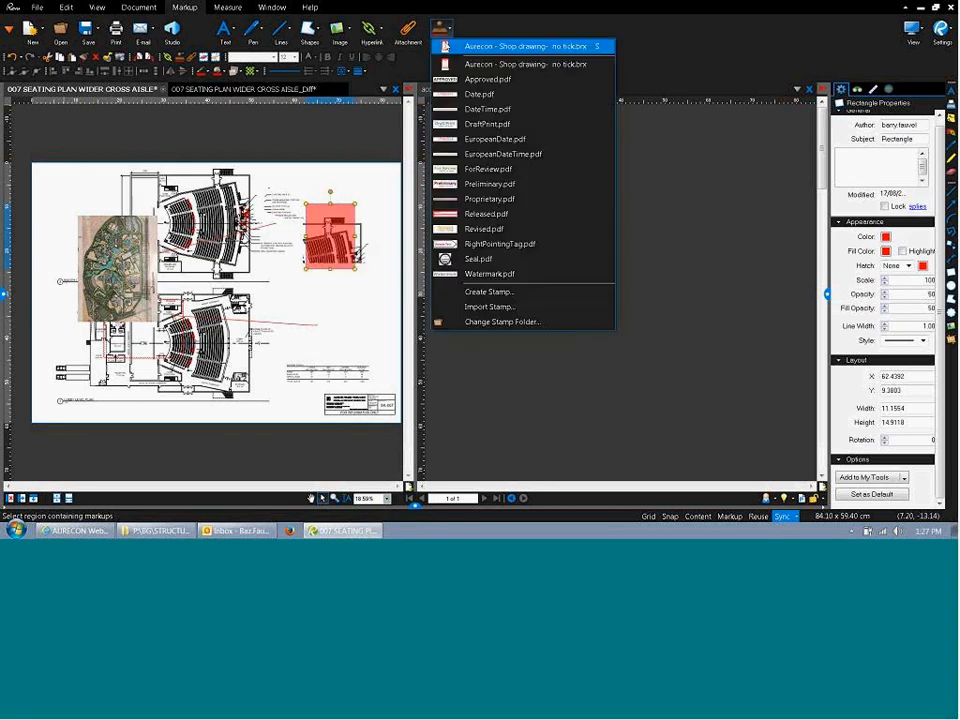
{"action": "left_click", "coordinate": [490, 306]}
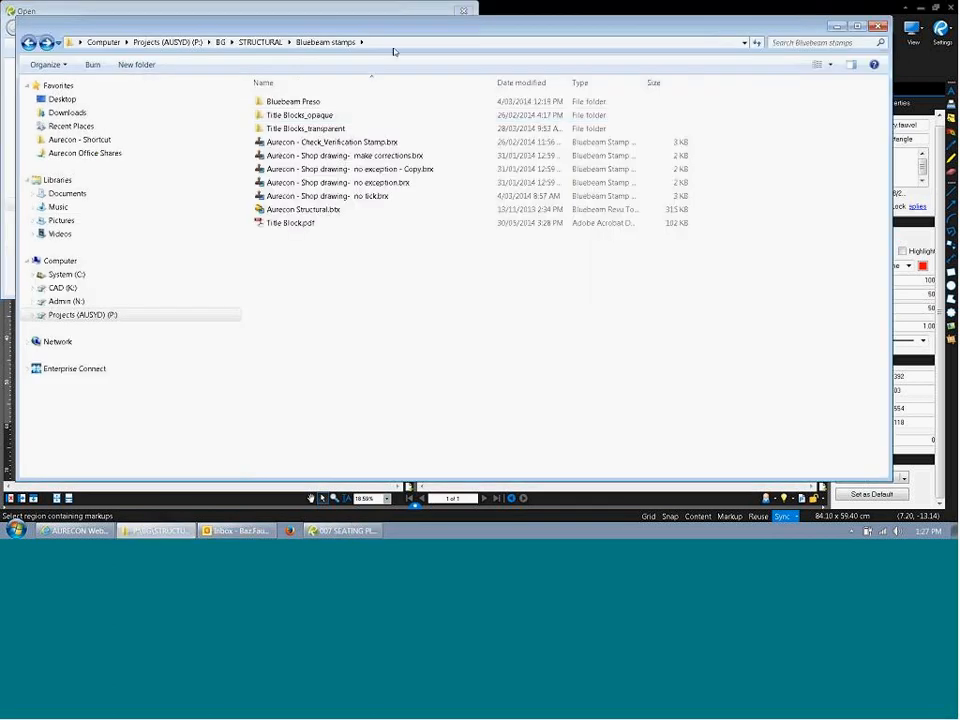
{"action": "left_click", "coordinate": [395, 43]}
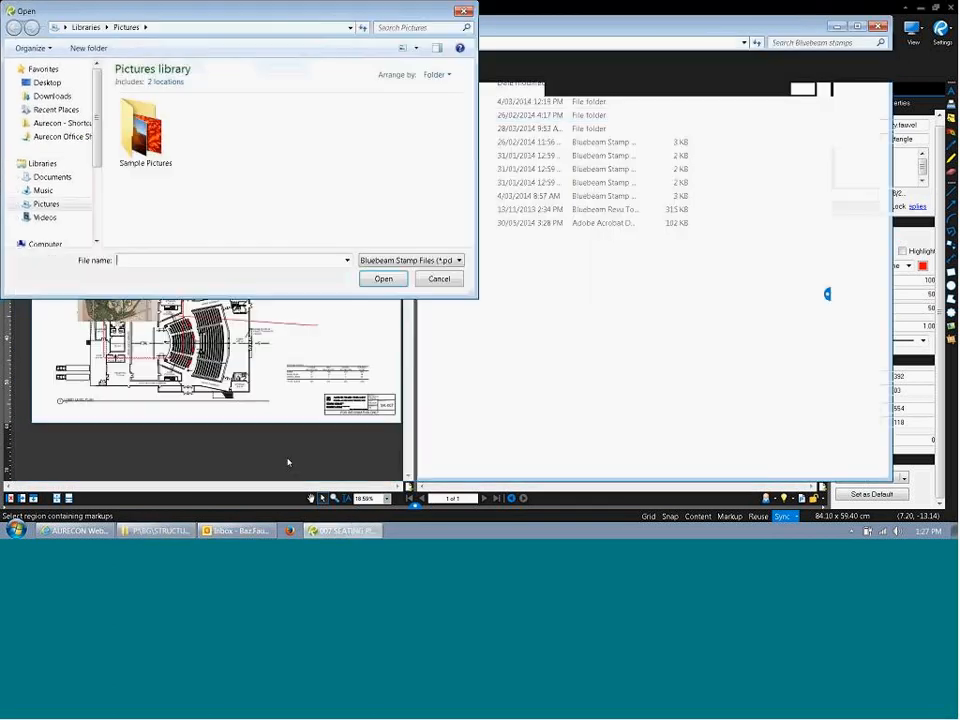
{"action": "type", "text": "P:\\BG\\STRUCTURAL\\Bluebeam stamps"}
{"action": "key", "text": "Return"}
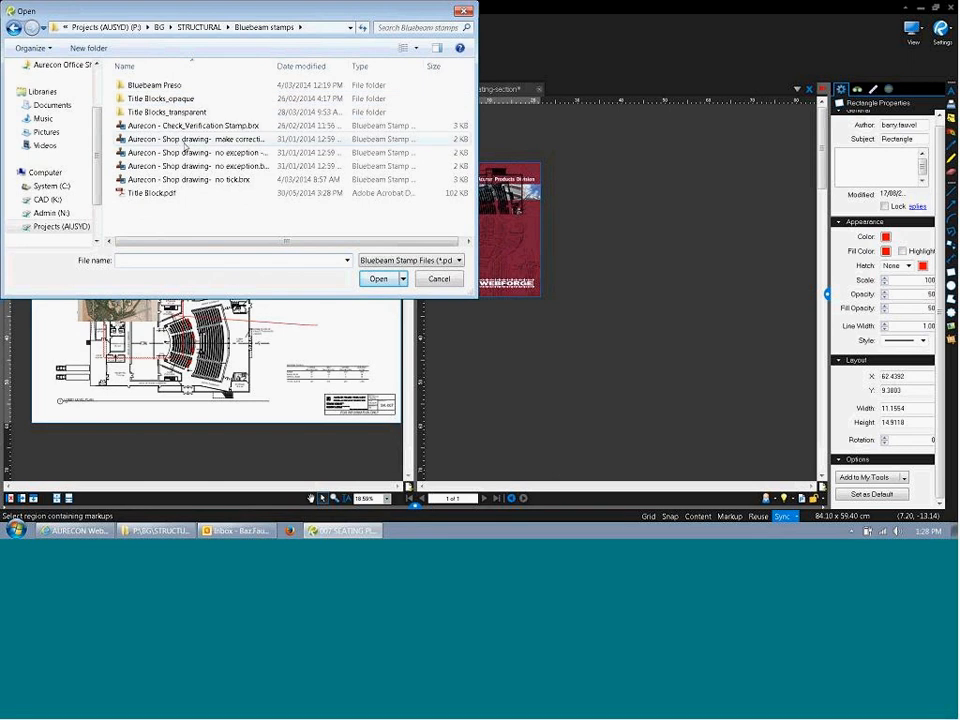
{"action": "left_click", "coordinate": [185, 141]}
{"action": "left_click", "coordinate": [380, 279]}
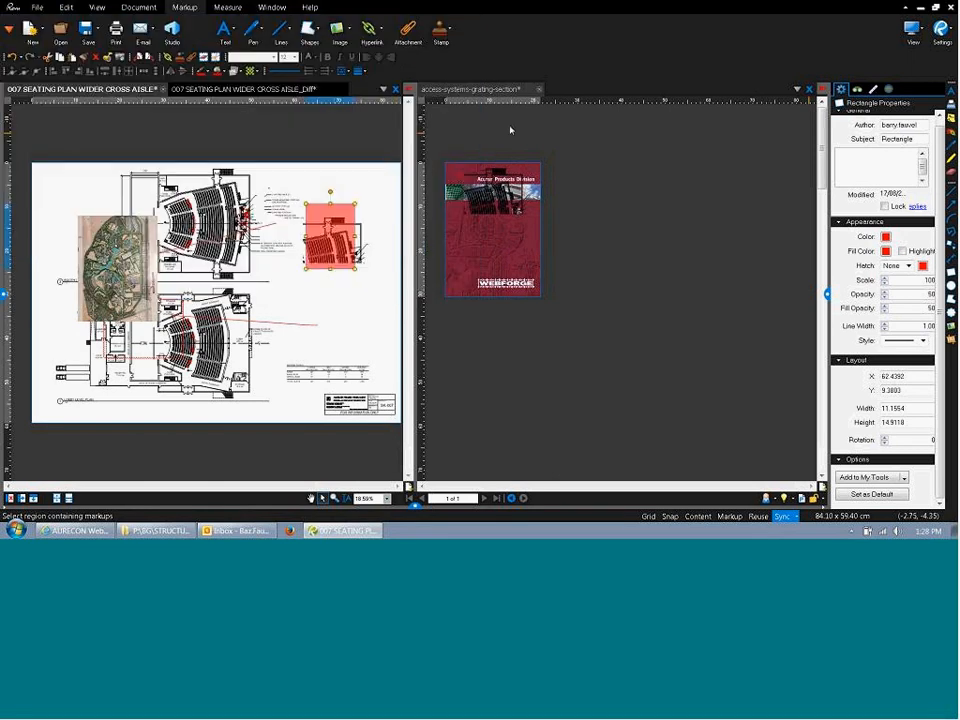
Choose the 'Aurecon - Shop drawing- make corrections' stamp and open it in the Stamp Editor.
{"action": "left_click", "coordinate": [447, 30]}
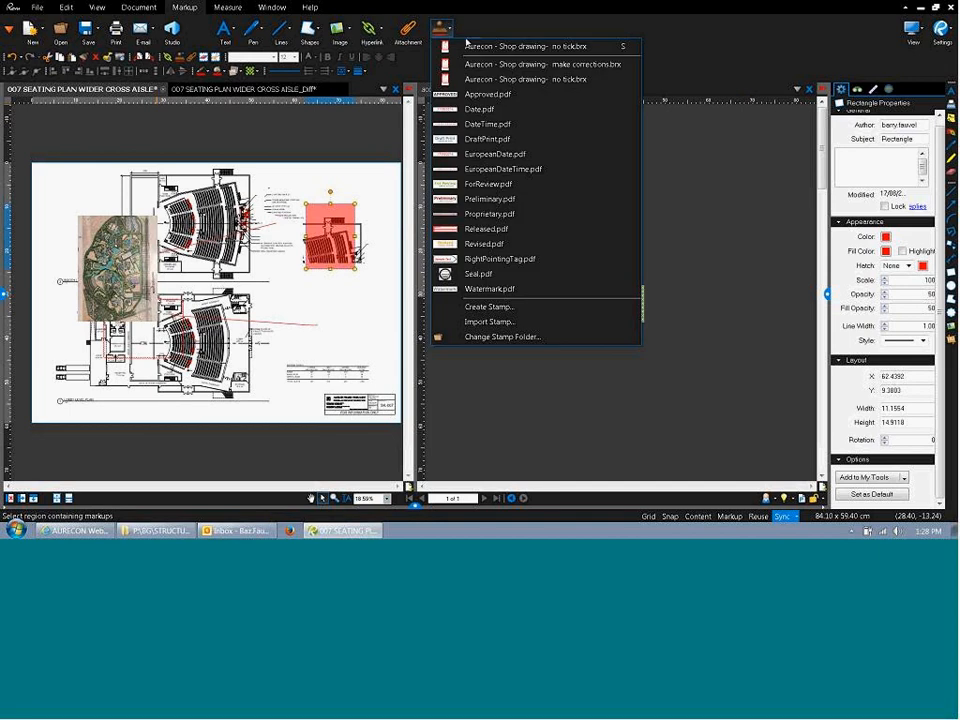
{"action": "left_click", "coordinate": [560, 65]}
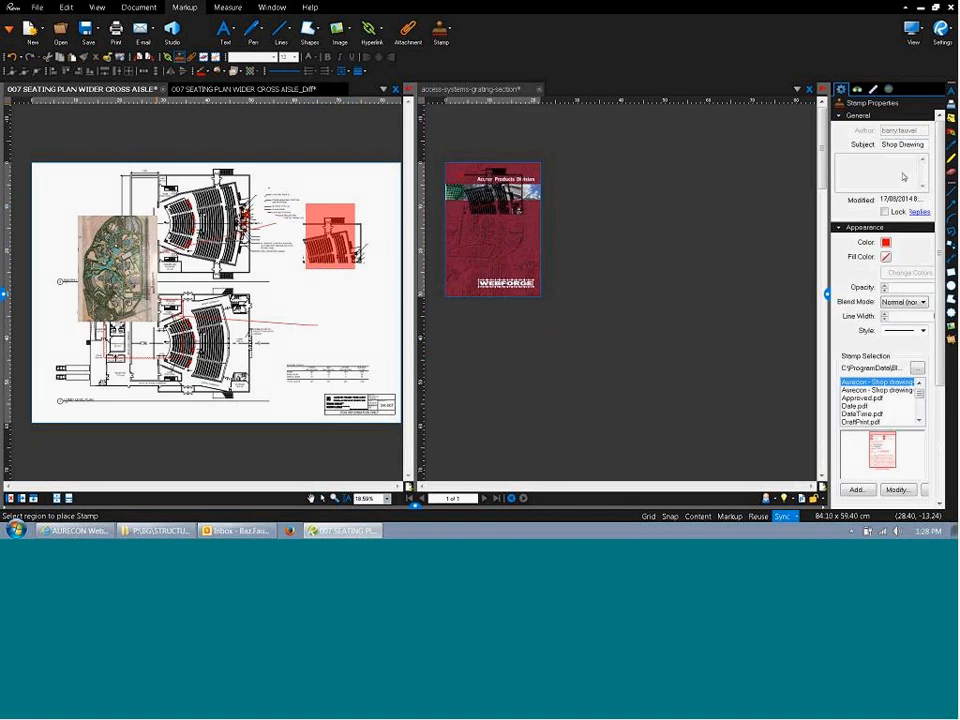
{"action": "left_click_drag", "start_coordinate": [940, 218], "coordinate": [925, 181]}
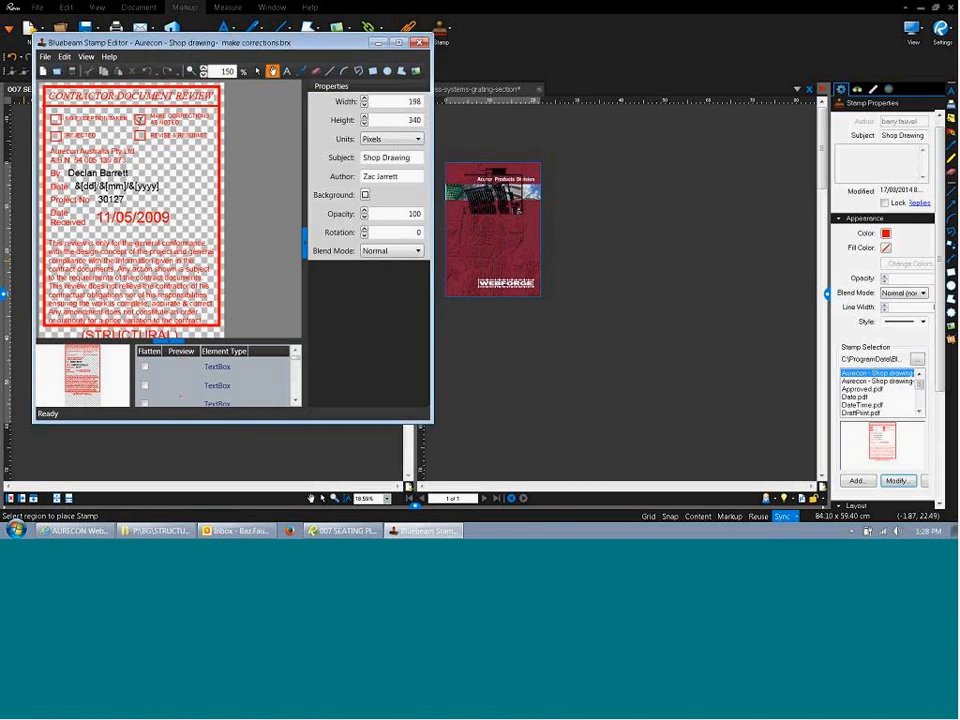
Nudge a stamp text box, undo the move, and close the Stamp Editor.
{"action": "left_click", "coordinate": [138, 122]}
{"action": "scroll", "coordinate": [138, 122], "scroll_direction": "up", "scroll_amount": 1}
{"action": "scroll", "coordinate": [138, 122], "scroll_direction": "up", "scroll_amount": 5}
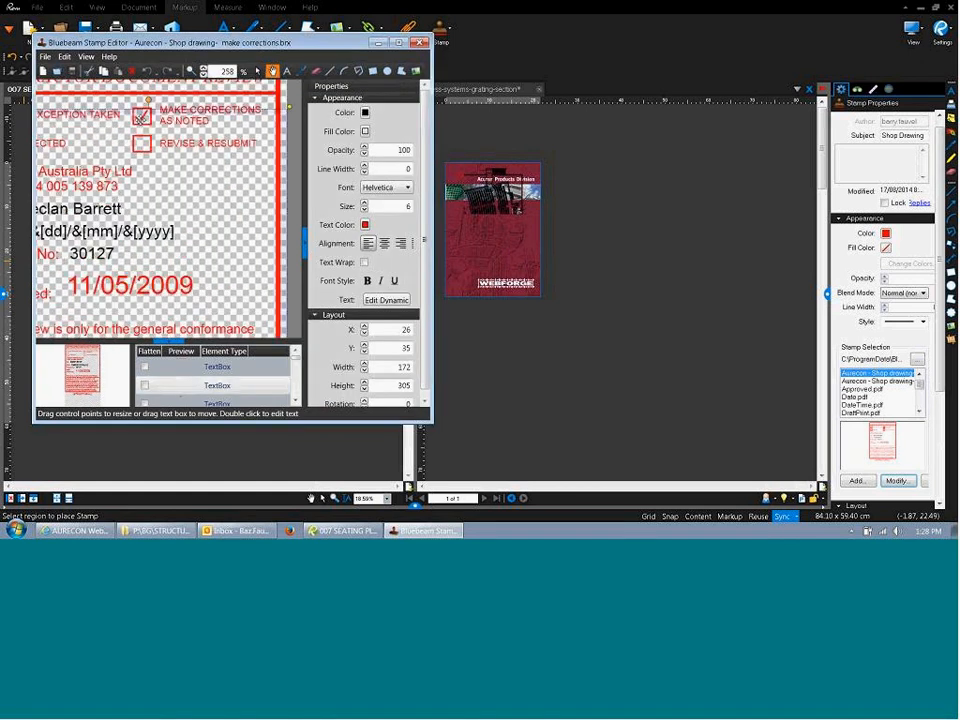
{"action": "left_click_drag", "start_coordinate": [140, 100], "coordinate": [145, 137]}
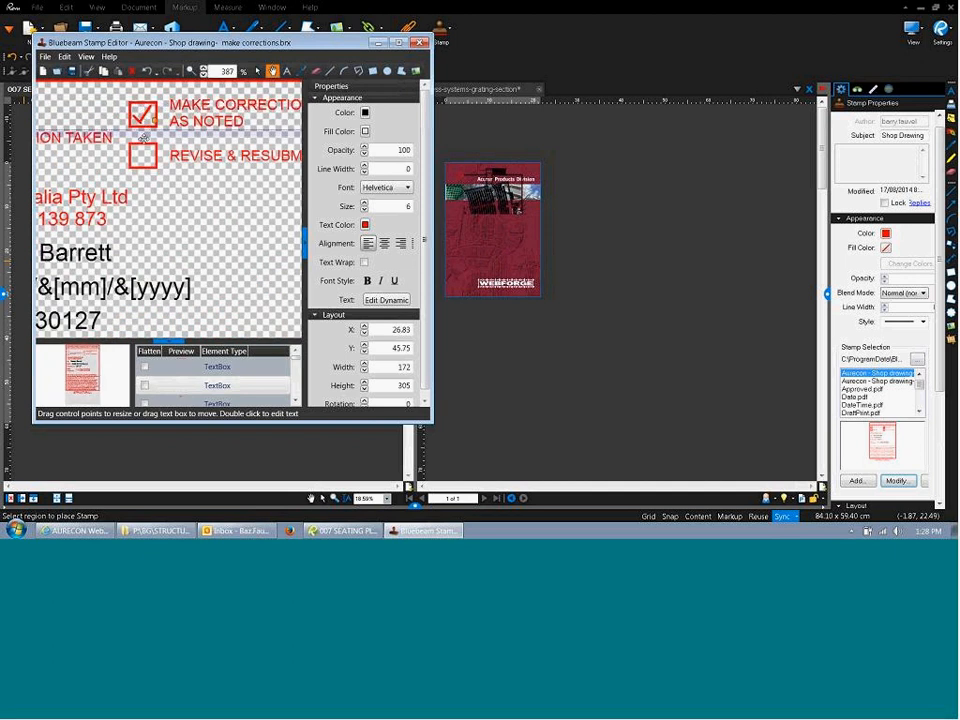
{"action": "key", "text": "z"}
{"action": "key", "text": "ctrl+z"}
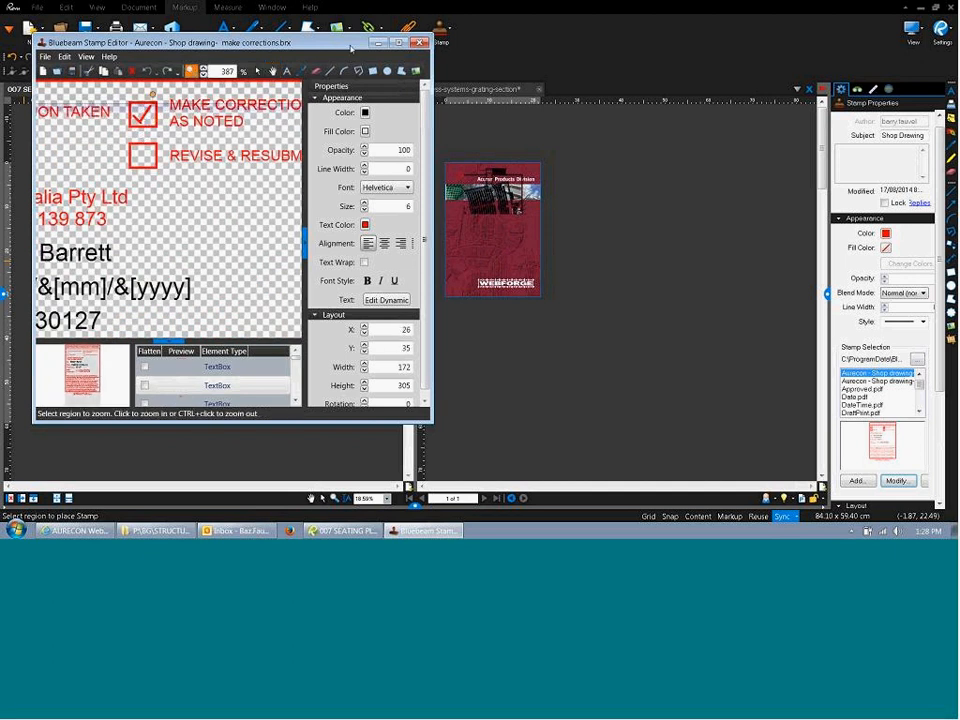
{"action": "left_click", "coordinate": [421, 44]}
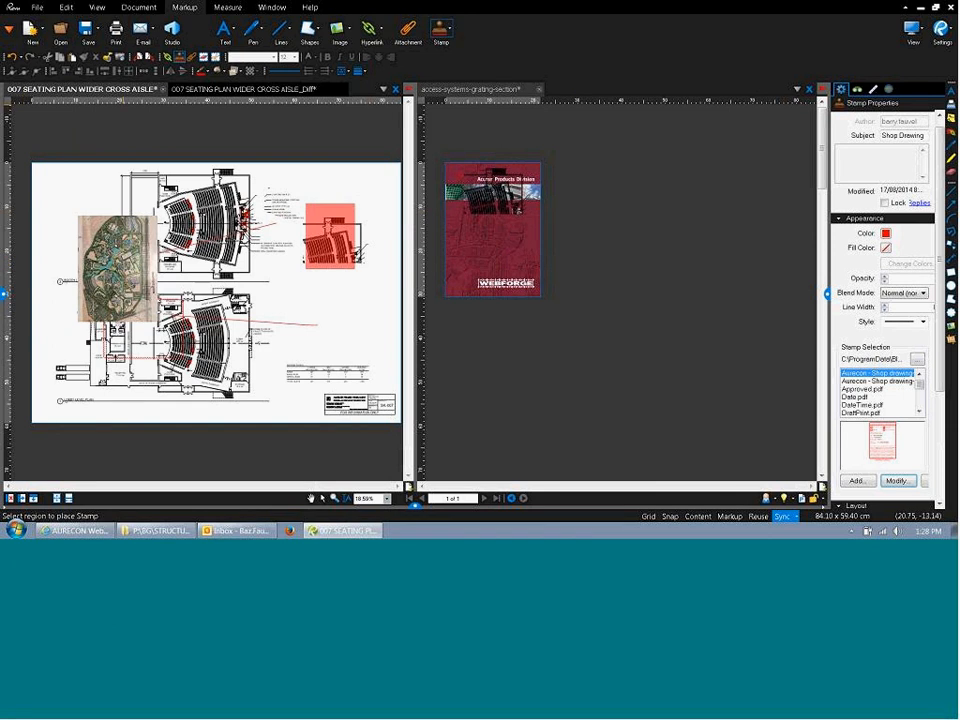
Reopen the stamp, replace the name after 'By' with the new reviewer's name, and maximize the editor.
{"action": "left_click", "coordinate": [447, 29]}
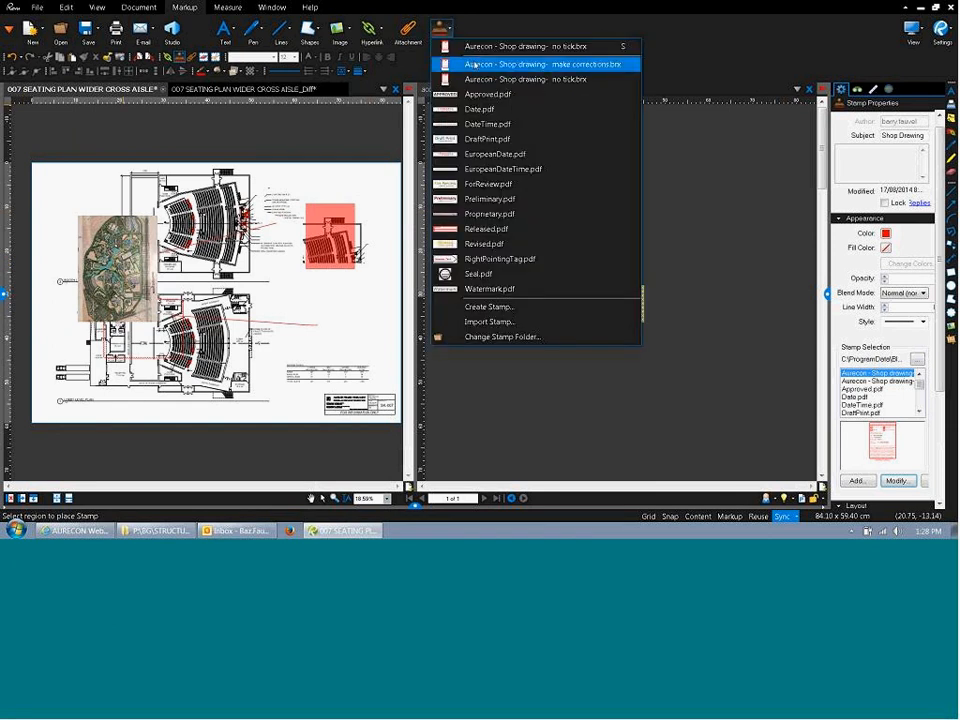
{"action": "left_click", "coordinate": [476, 65]}
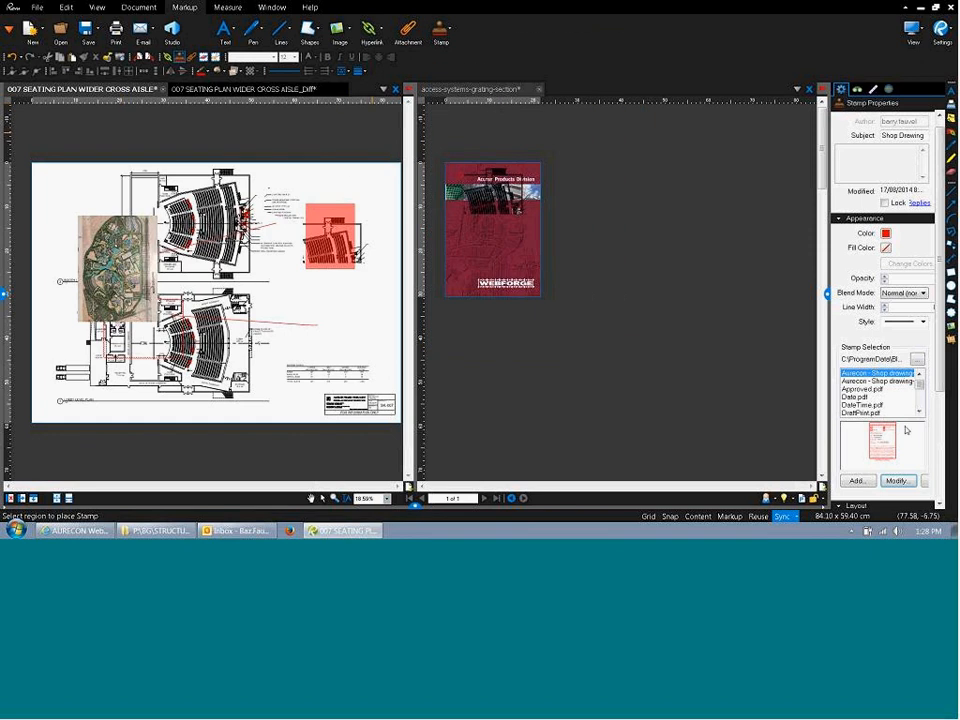
{"action": "left_click", "coordinate": [896, 482]}
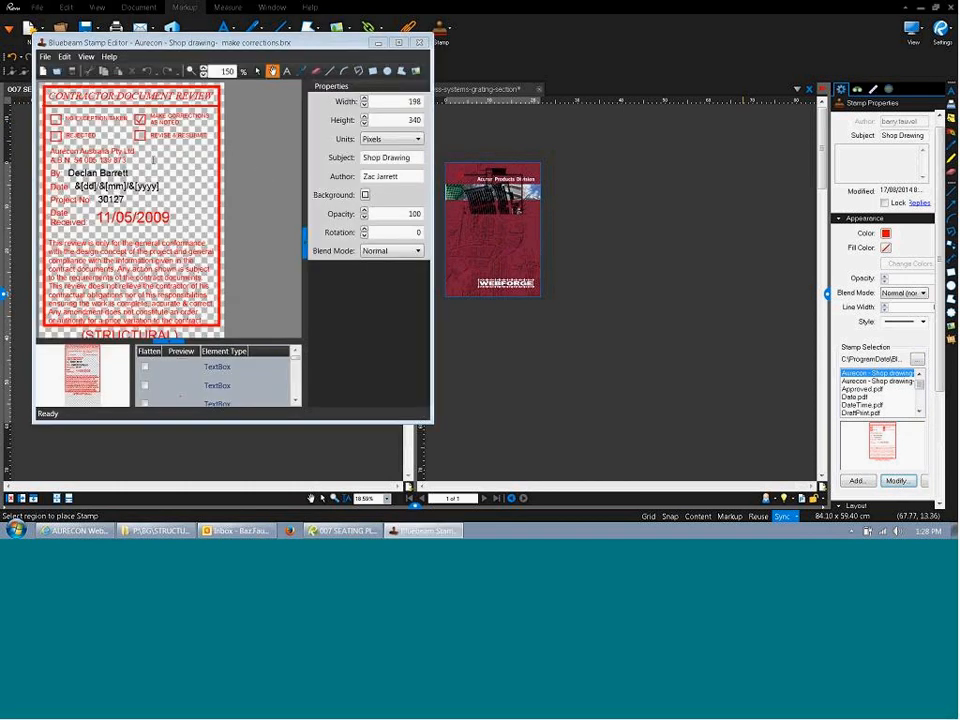
{"action": "left_click", "coordinate": [102, 176]}
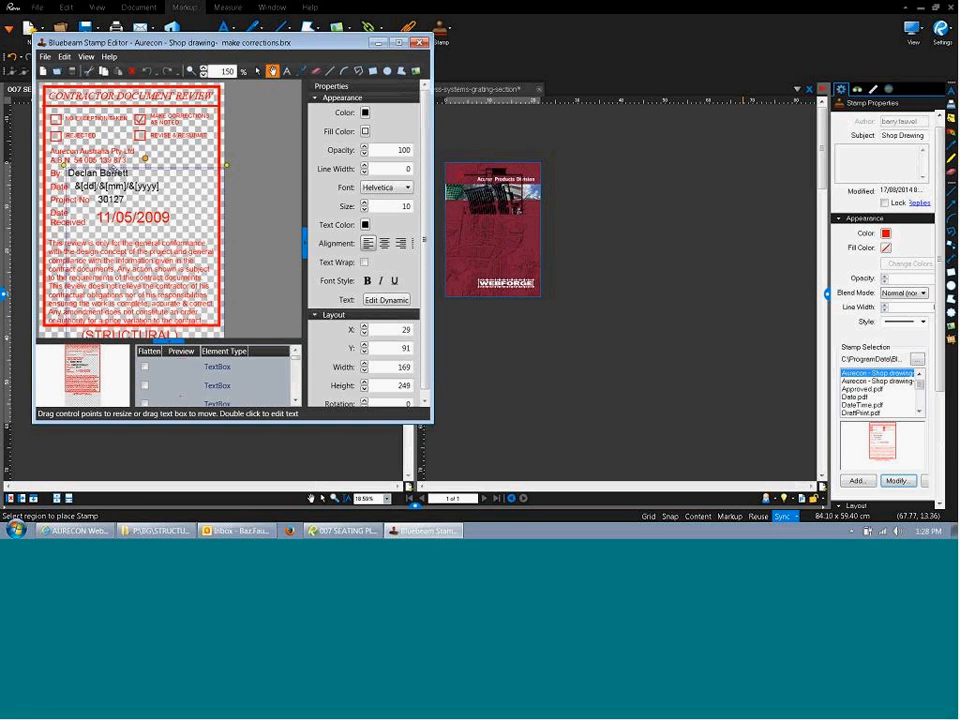
{"action": "double_click", "coordinate": [112, 172]}
{"action": "left_click_drag", "start_coordinate": [126, 173], "coordinate": [85, 174]}
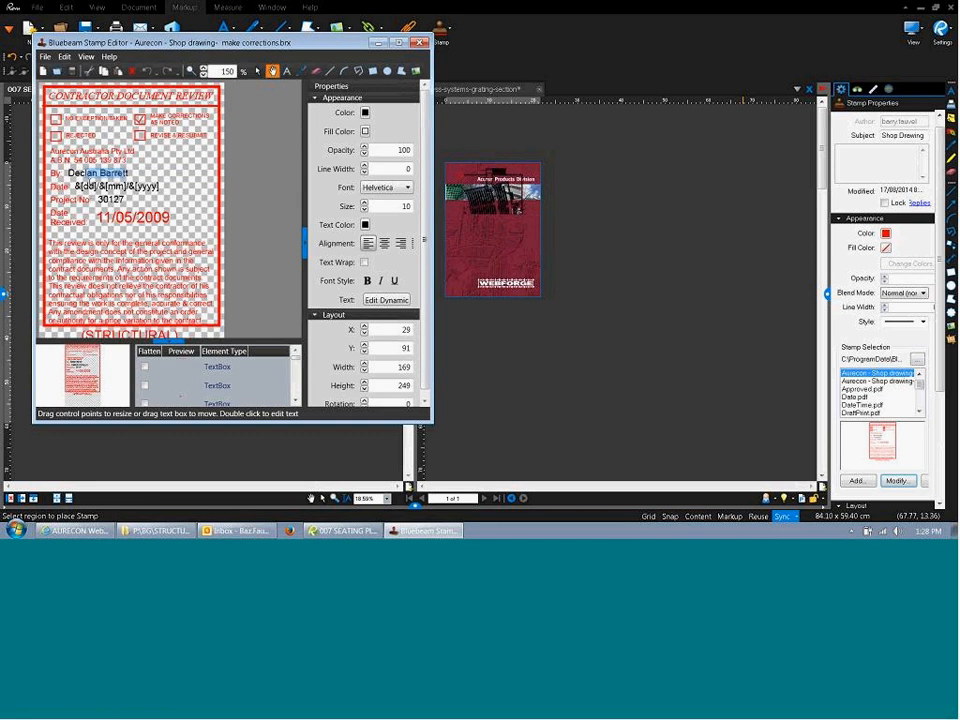
{"action": "key", "text": "BackSpace"}
{"action": "key", "text": "BackSpace"}
{"action": "key", "text": "BackSpace"}
{"action": "key", "text": "BackSpace"}
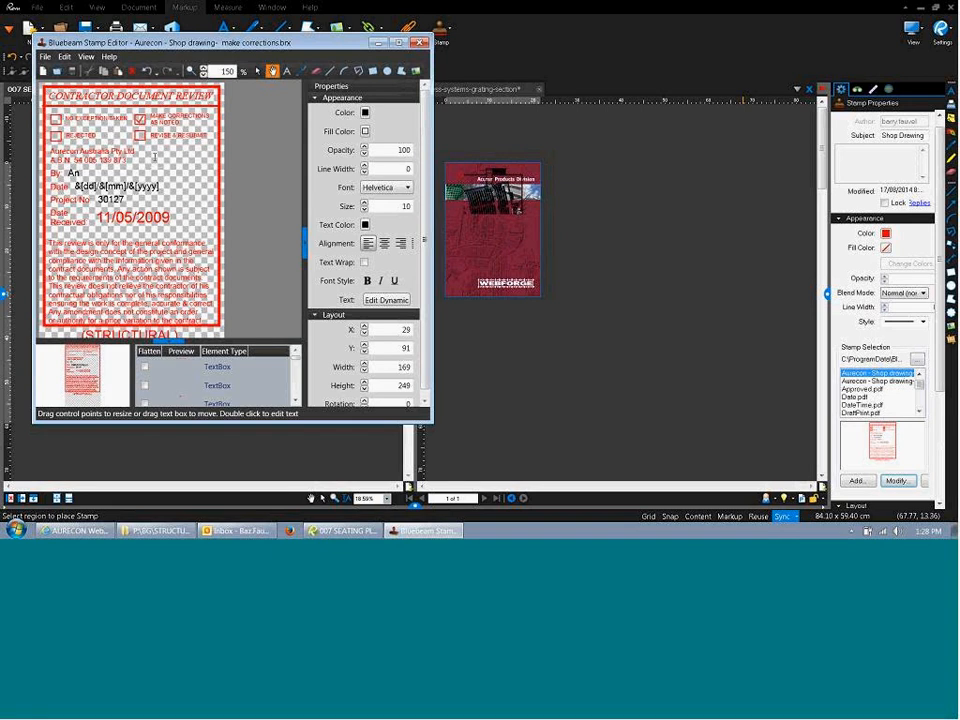
{"action": "left_click", "coordinate": [100, 173]}
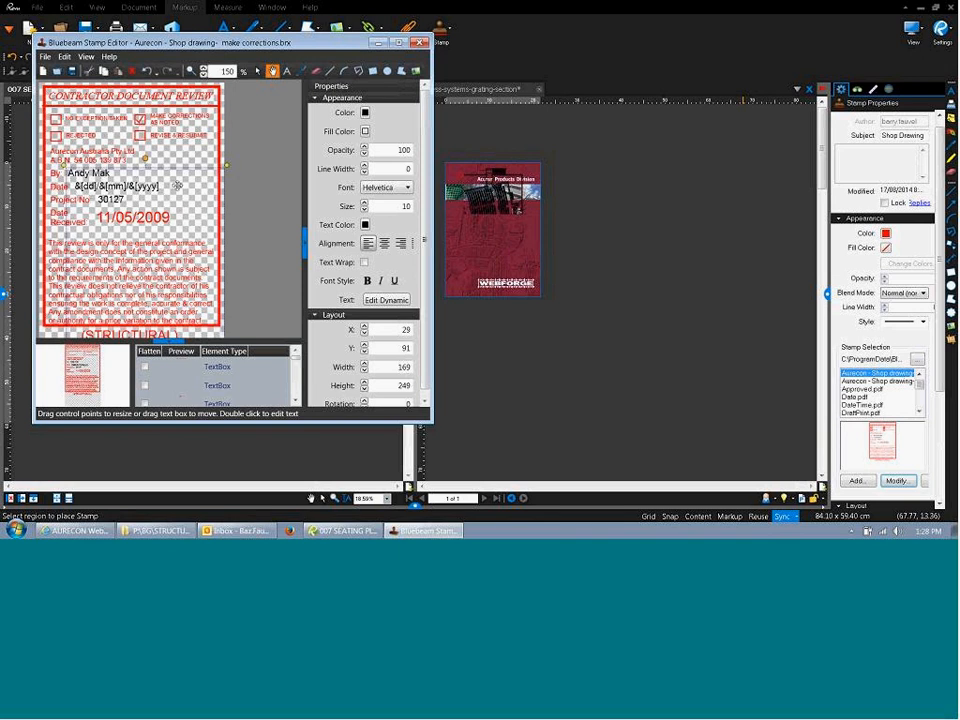
{"action": "double_click", "coordinate": [228, 45]}
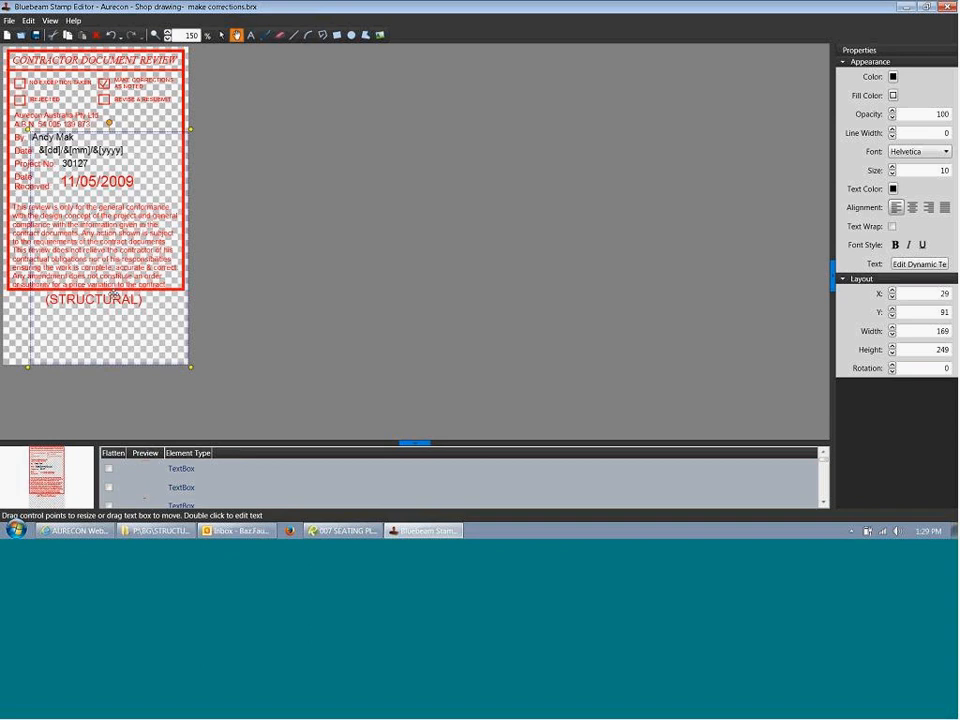
{"action": "left_click", "coordinate": [20, 244]}
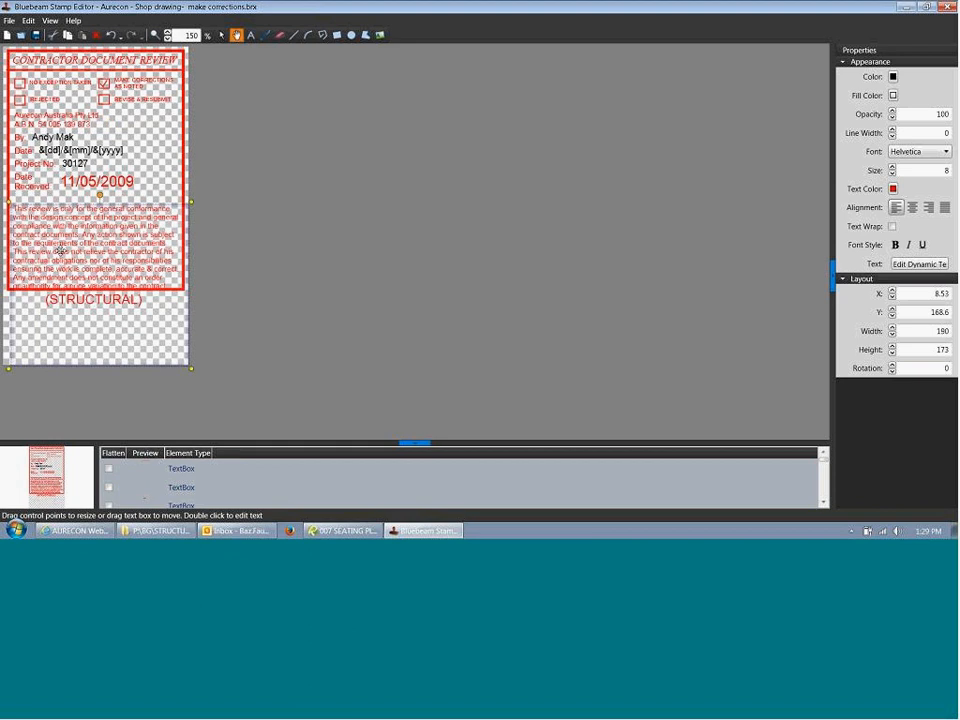
{"action": "left_click", "coordinate": [7, 170]}
{"action": "left_click", "coordinate": [8, 167]}
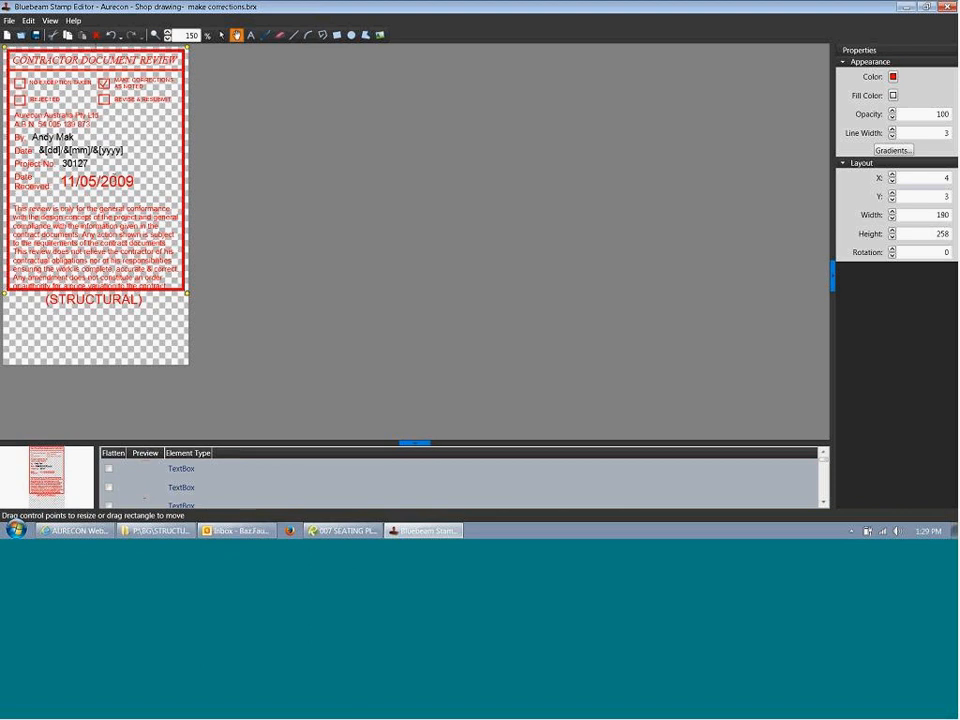
{"action": "left_click", "coordinate": [75, 150]}
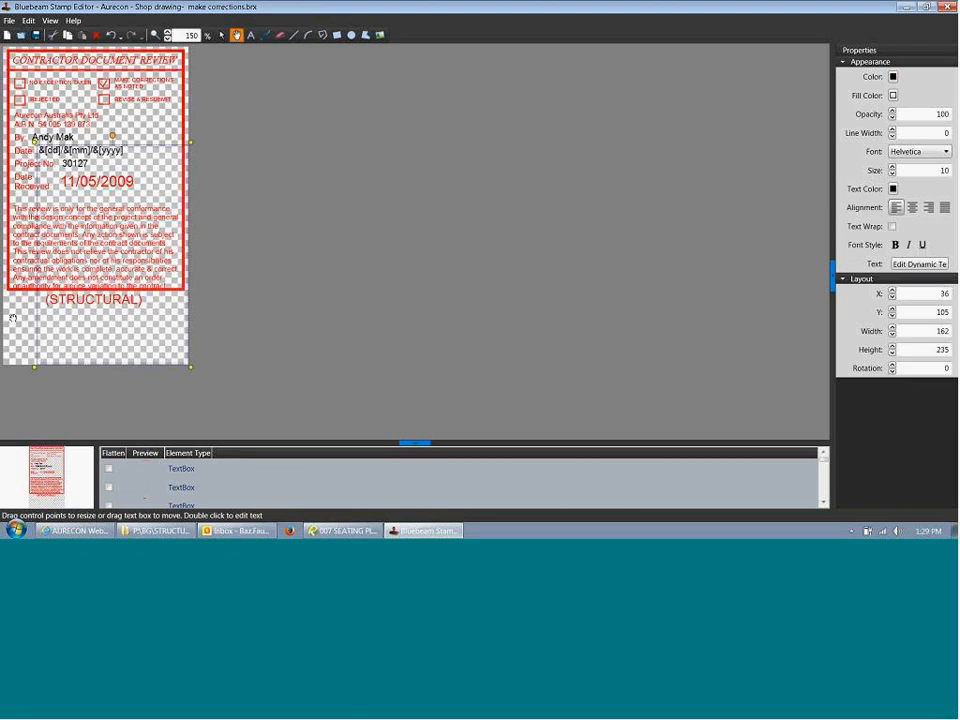
{"action": "left_click", "coordinate": [147, 281]}
{"action": "left_click", "coordinate": [229, 186]}
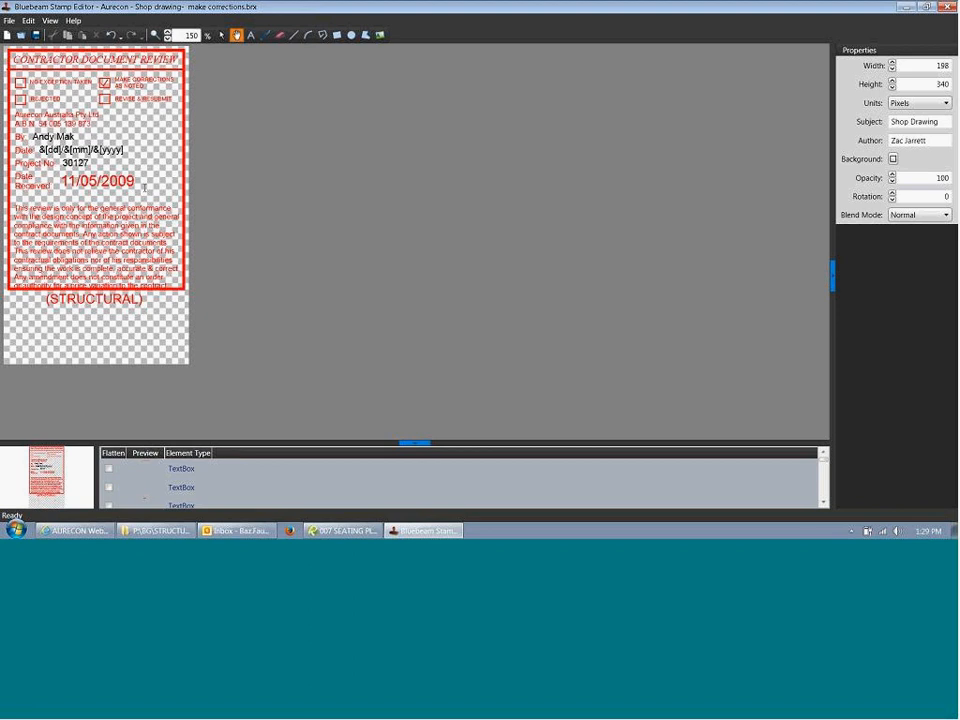
{"action": "left_click_drag", "start_coordinate": [277, 192], "coordinate": [275, 193]}
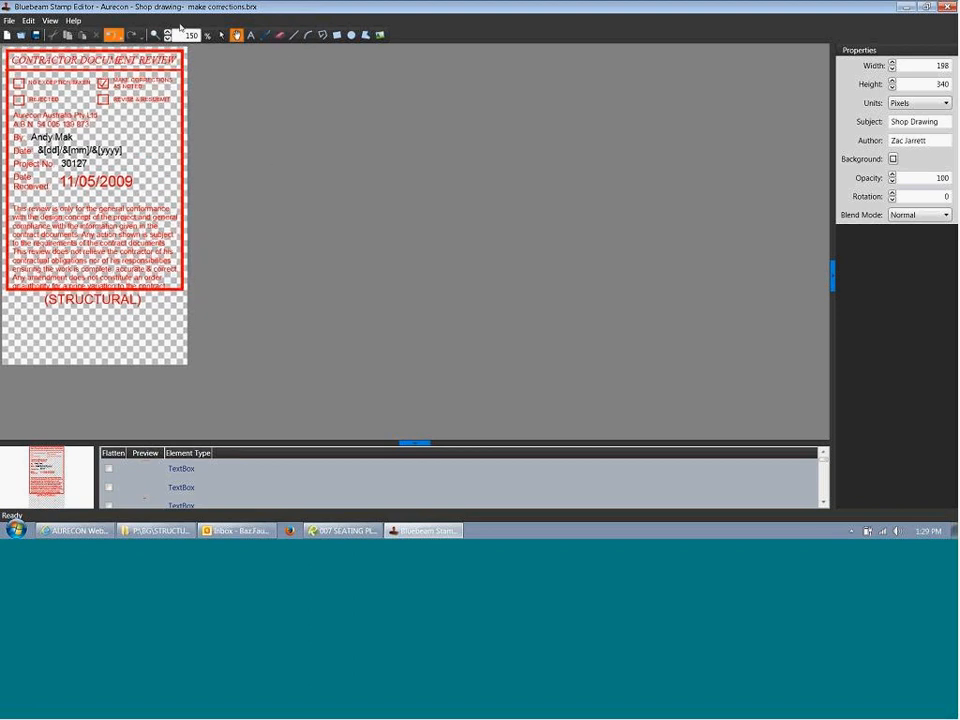
Draw a new text box below the STRUCTURAL label and nudge the STRUCTURAL text into place.
{"action": "left_click", "coordinate": [250, 35]}
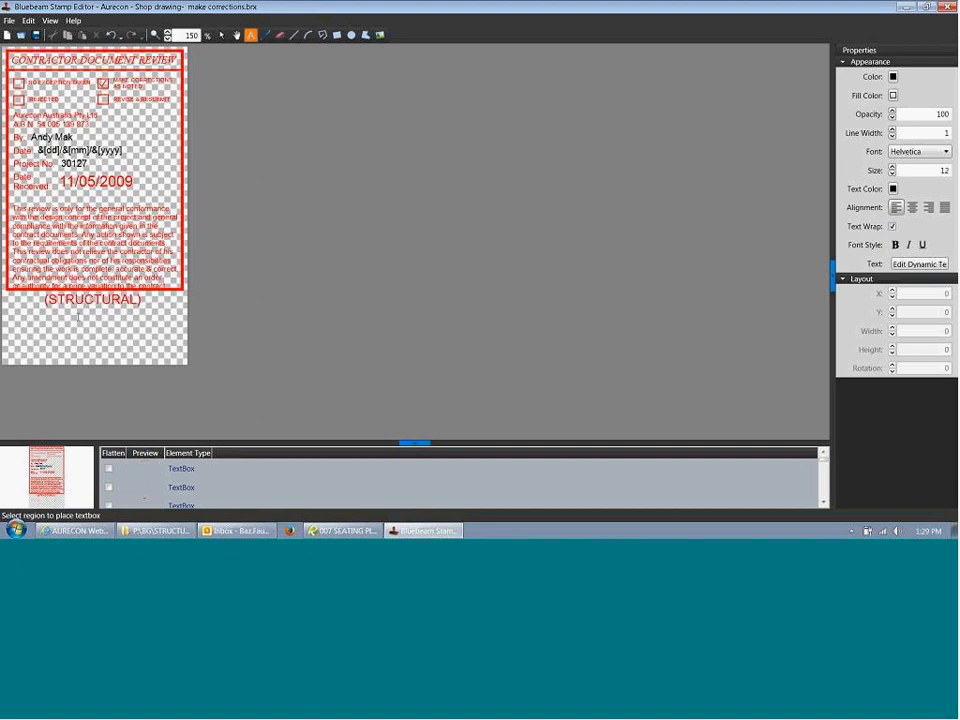
{"action": "left_click_drag", "start_coordinate": [30, 319], "coordinate": [148, 344]}
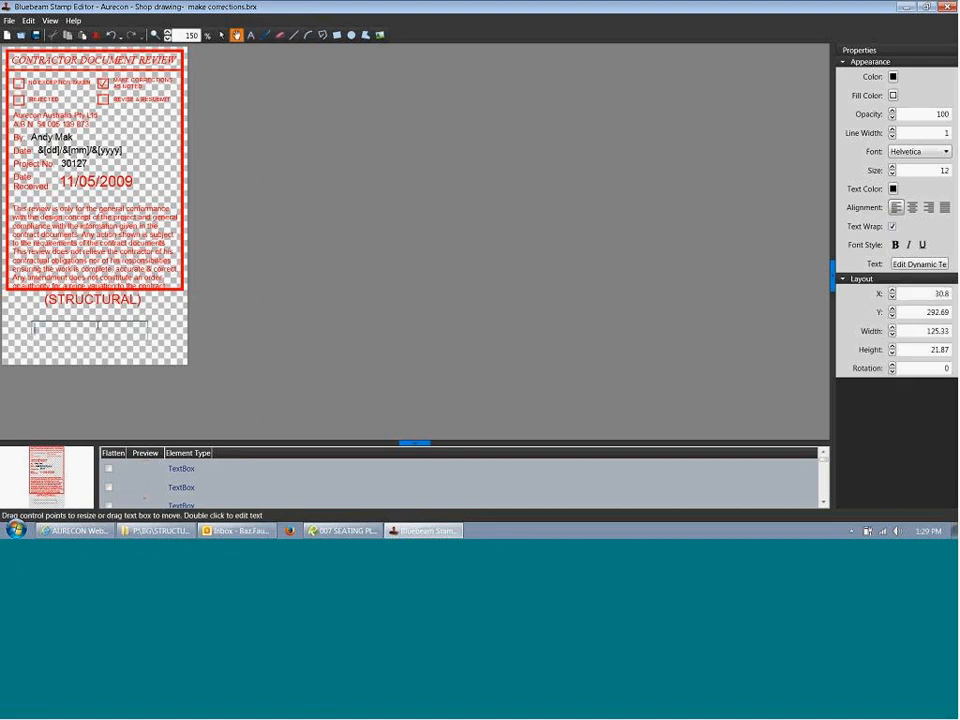
{"action": "type", "text": "Da"}
{"action": "key", "text": "BackSpace"}
{"action": "key", "text": "BackSpace"}
{"action": "left_click", "coordinate": [87, 356]}
{"action": "left_click_drag", "start_coordinate": [77, 340], "coordinate": [32, 331]}
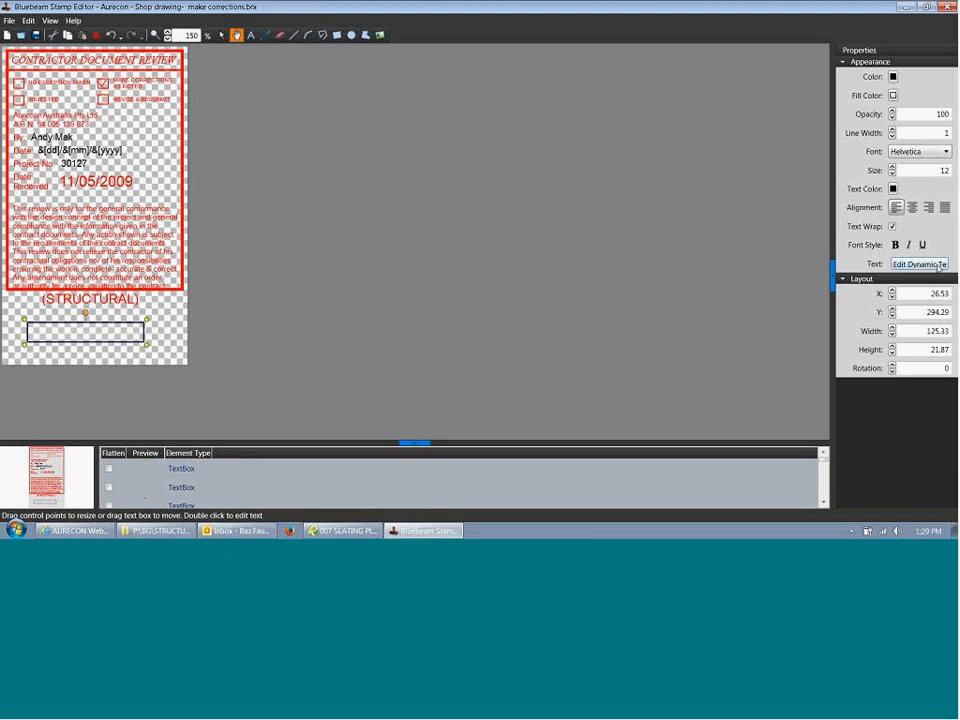
Fill the new text box with a dynamic Date field and close the Stamp Editor.
{"action": "left_click", "coordinate": [939, 265]}
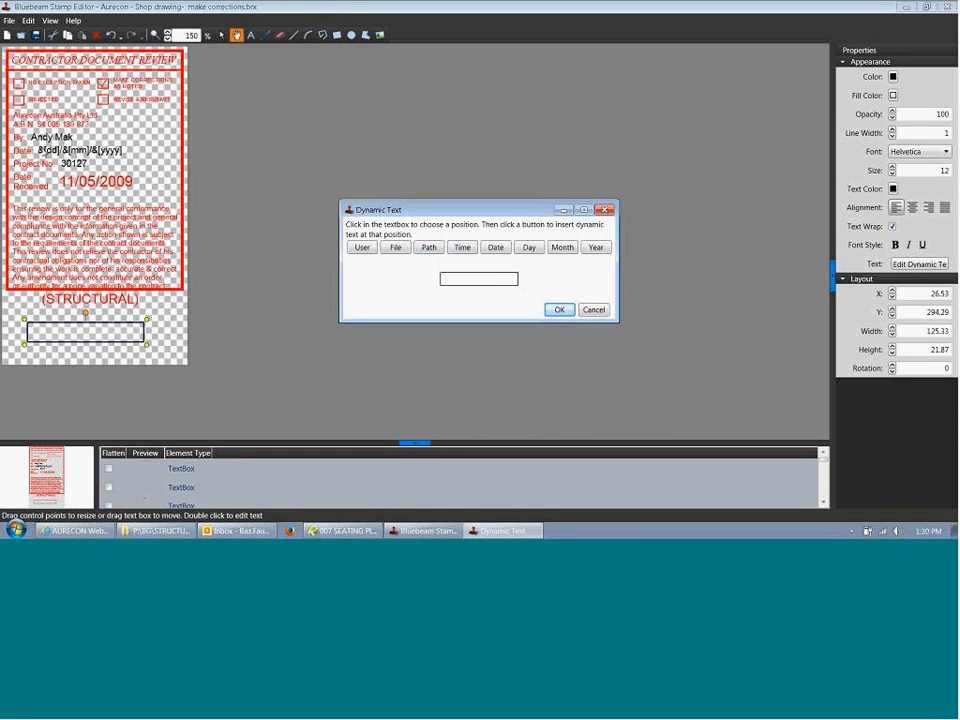
{"action": "left_click", "coordinate": [494, 249]}
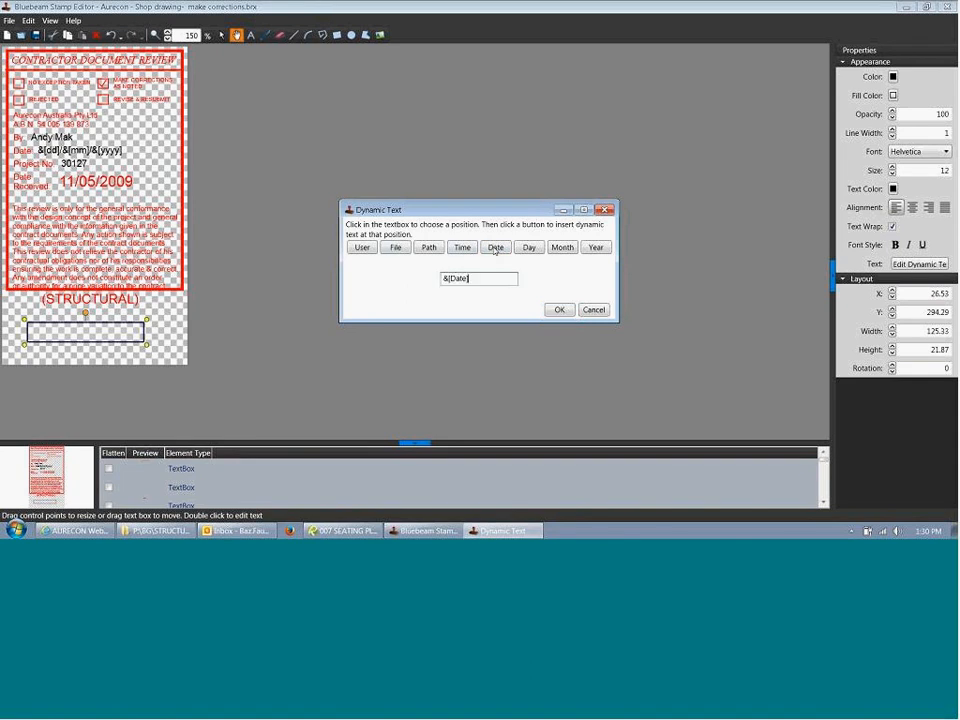
{"action": "left_click", "coordinate": [559, 309]}
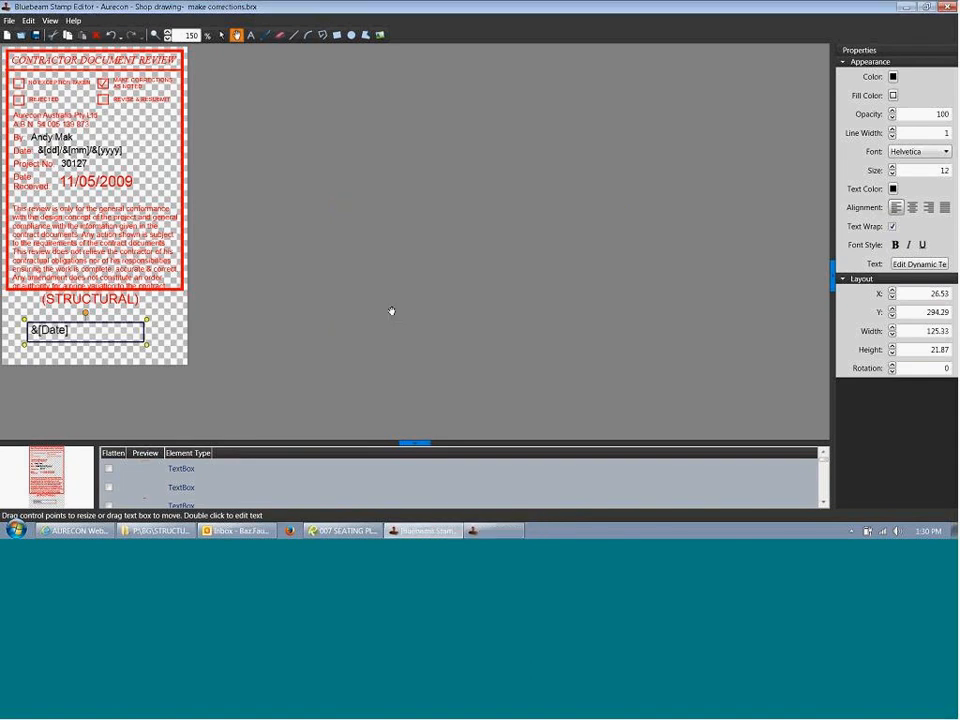
{"action": "left_click", "coordinate": [228, 317]}
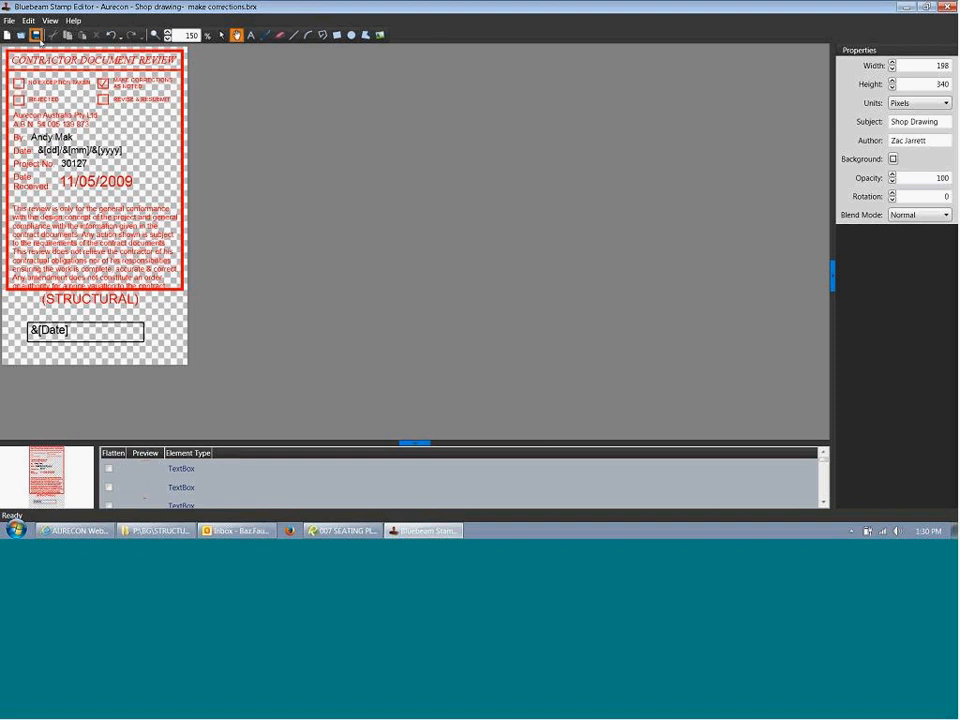
{"action": "left_click", "coordinate": [950, 8]}
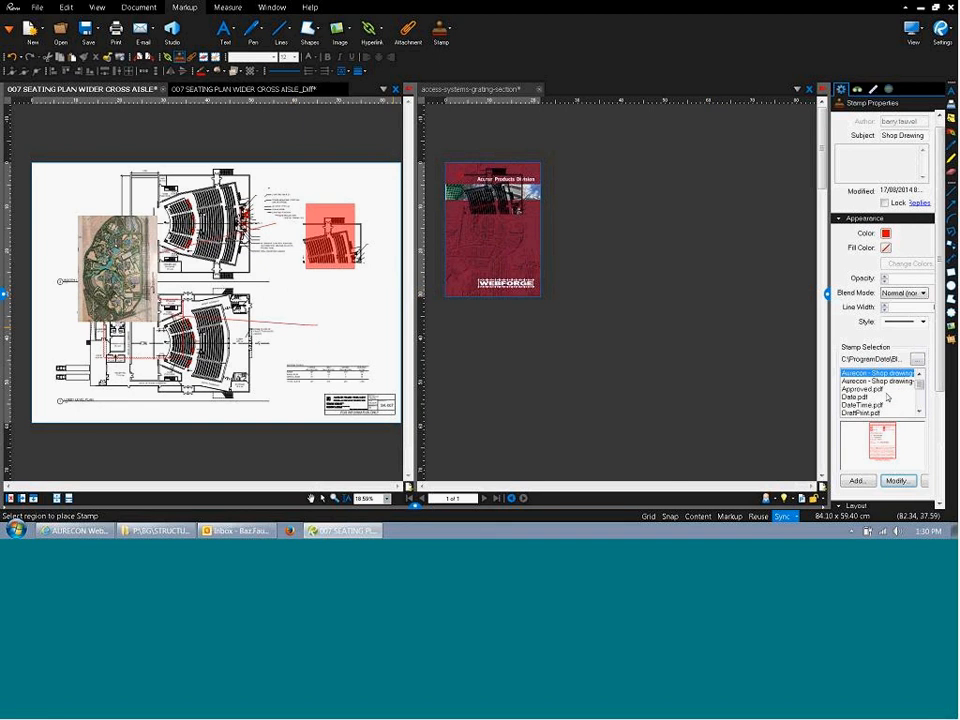
{"action": "left_click", "coordinate": [896, 481]}
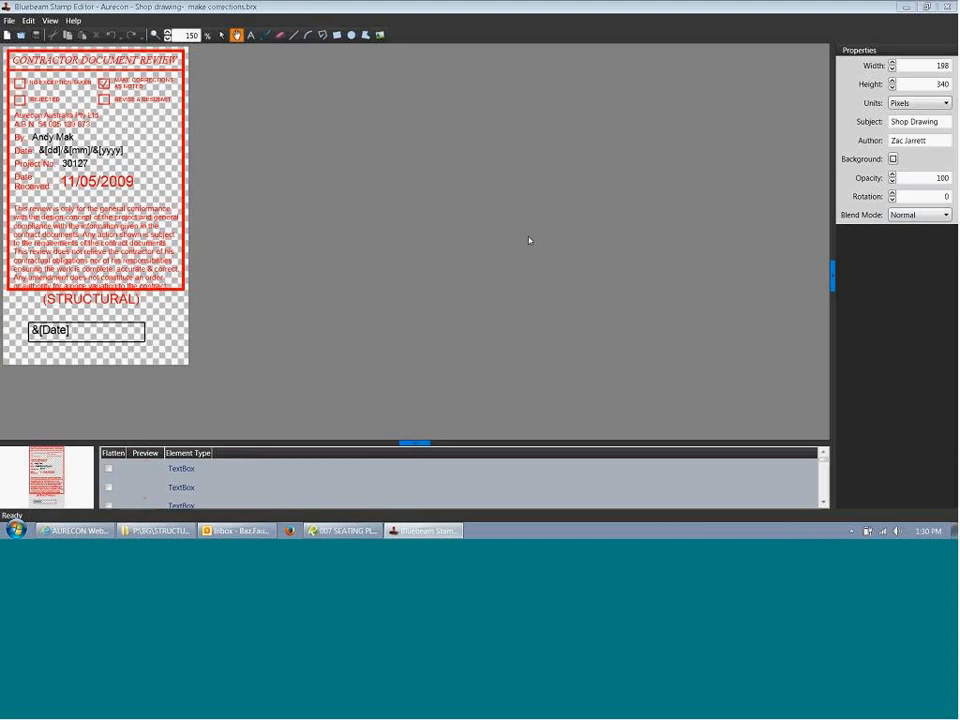
{"action": "left_click", "coordinate": [83, 323]}
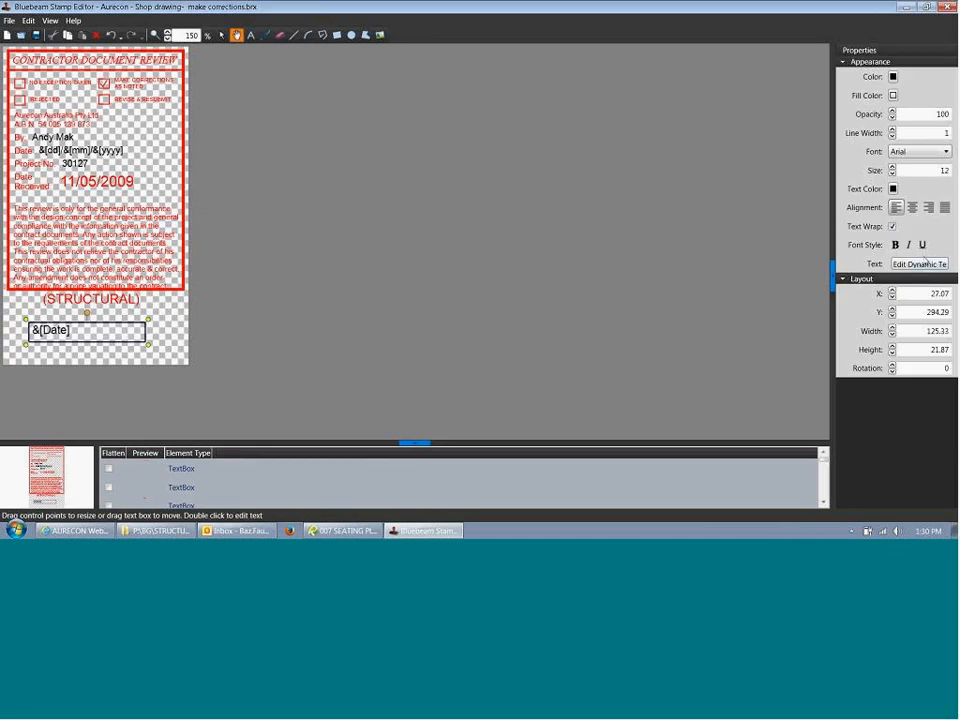
{"action": "left_click", "coordinate": [919, 264]}
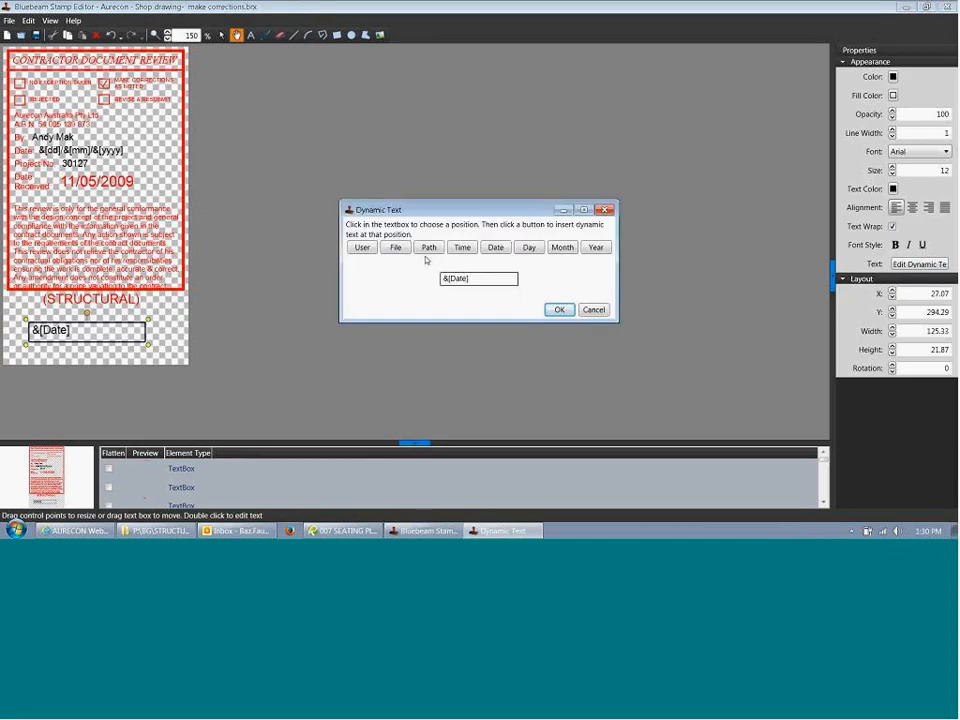
{"action": "left_click", "coordinate": [593, 310]}
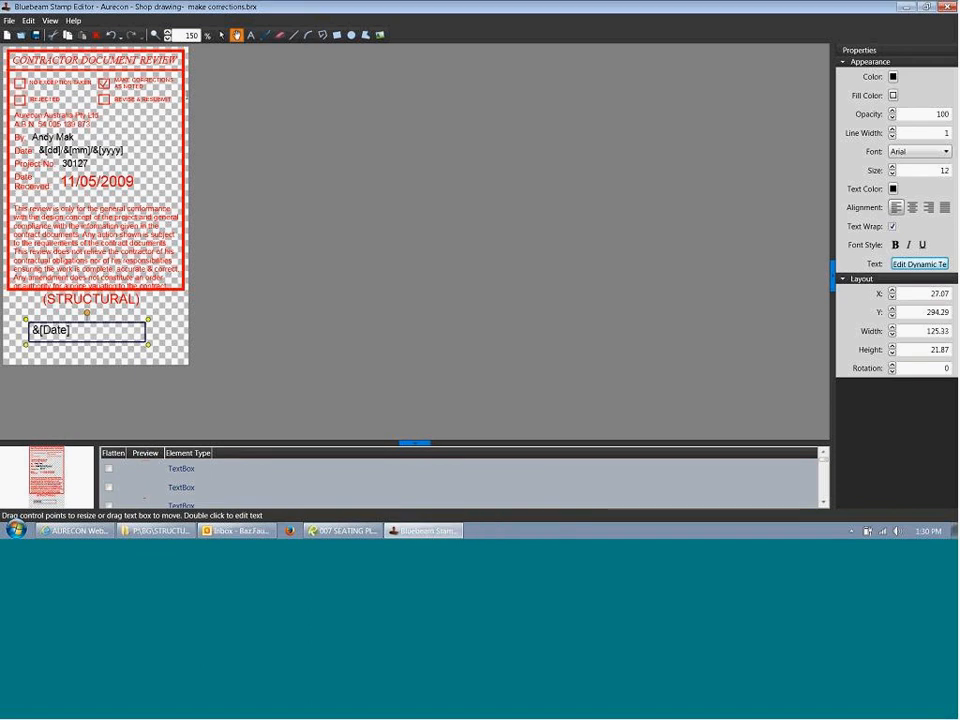
{"action": "left_click", "coordinate": [948, 7]}
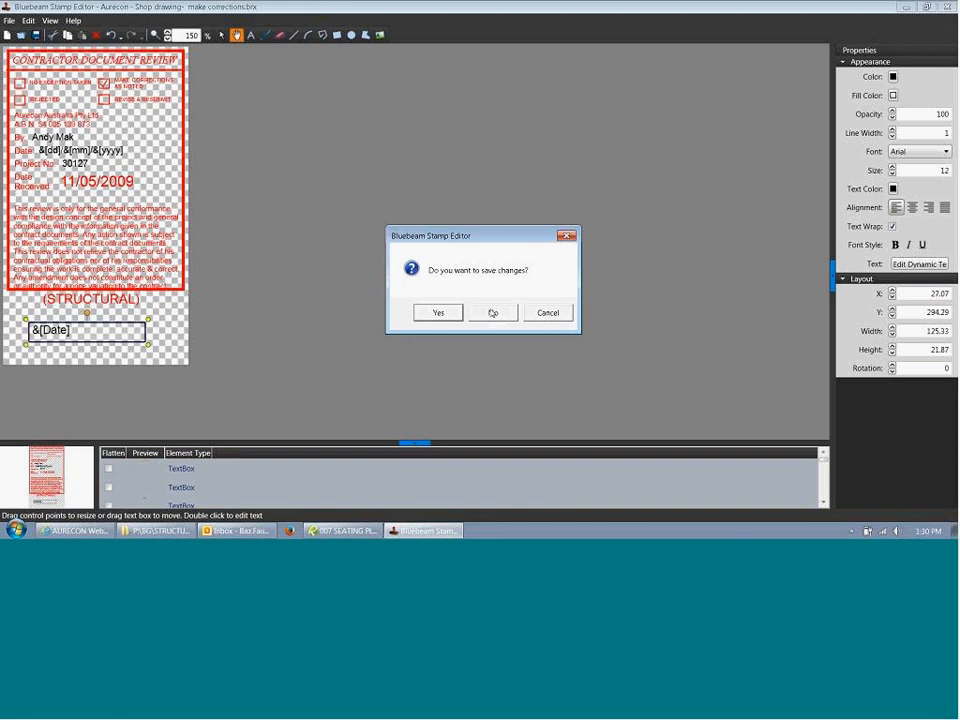
{"action": "left_click", "coordinate": [492, 313]}
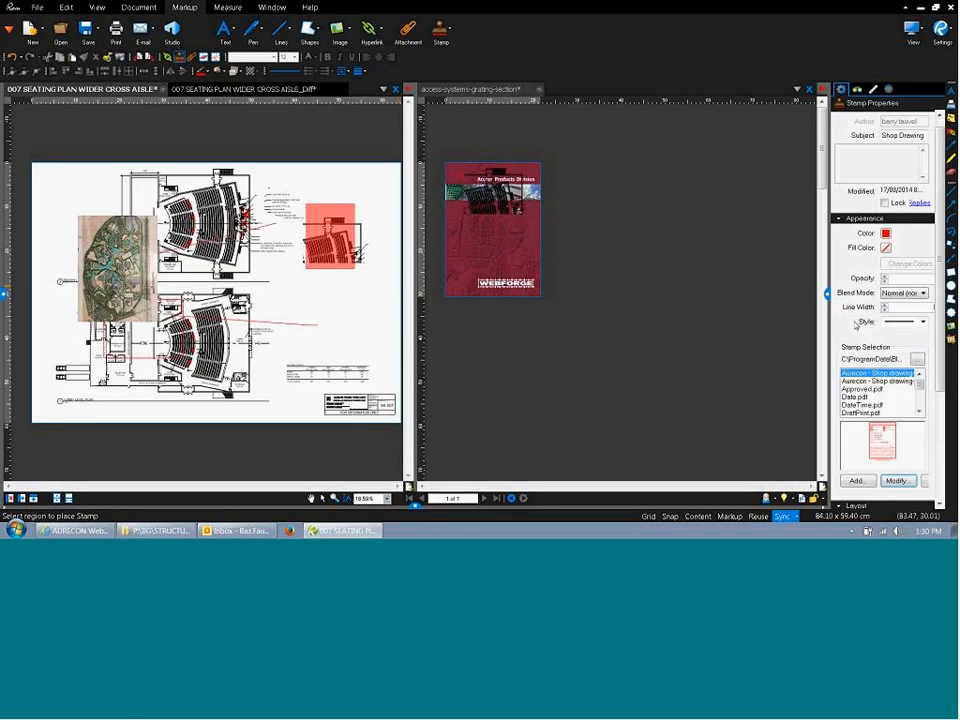
Place the Aurecon shop-drawing stamp on the seating plan just below the red-shaded block.
{"action": "left_click_drag", "start_coordinate": [325, 294], "coordinate": [369, 356]}
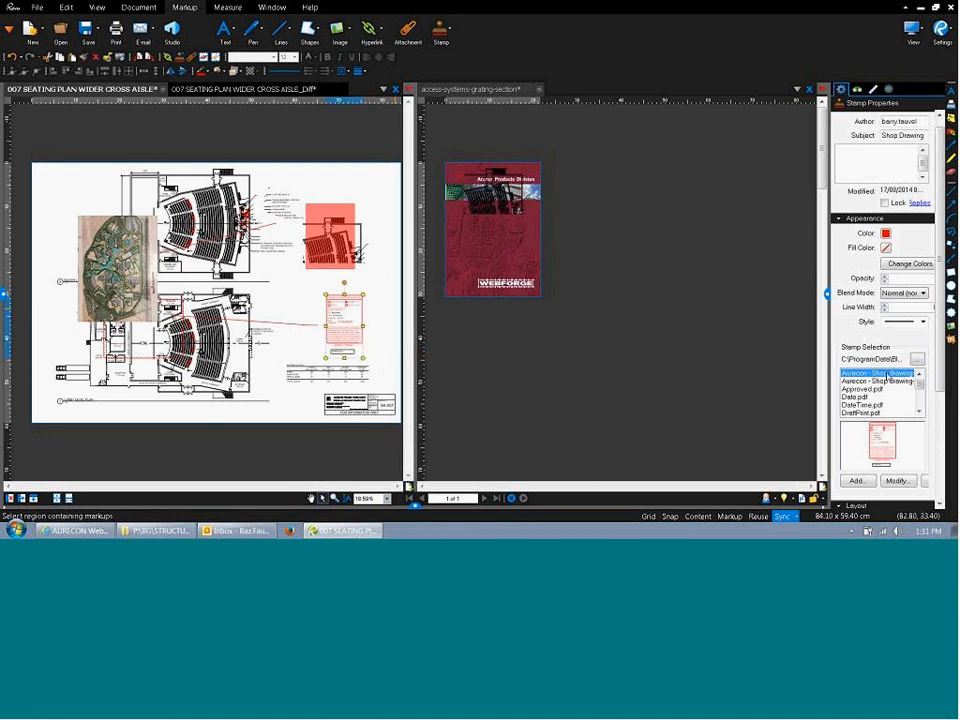
{"action": "left_click", "coordinate": [917, 358]}
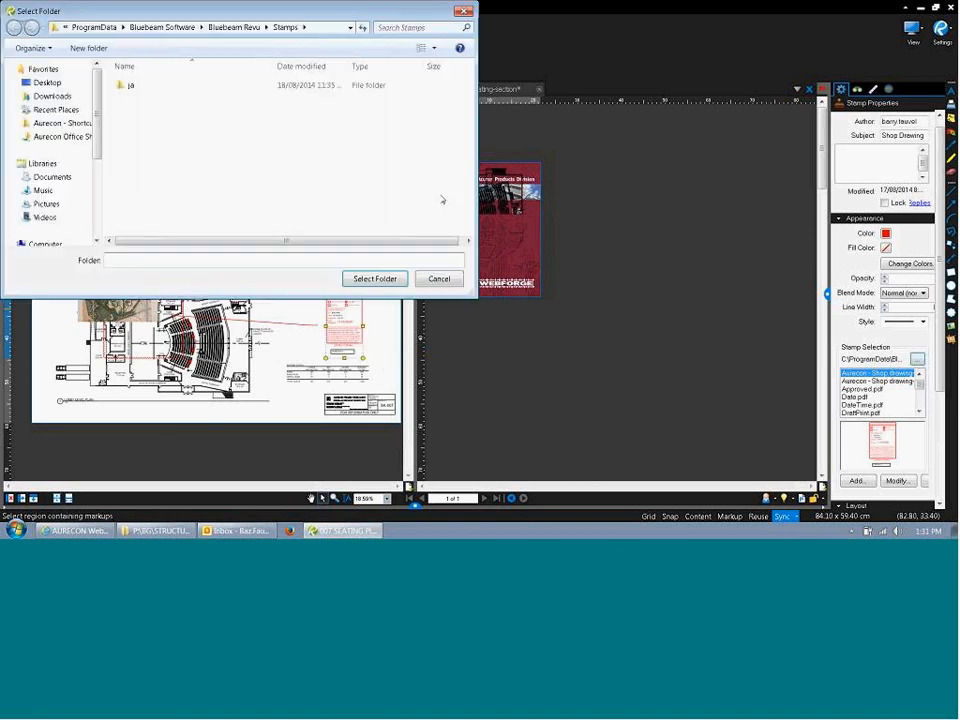
{"action": "left_click", "coordinate": [440, 280]}
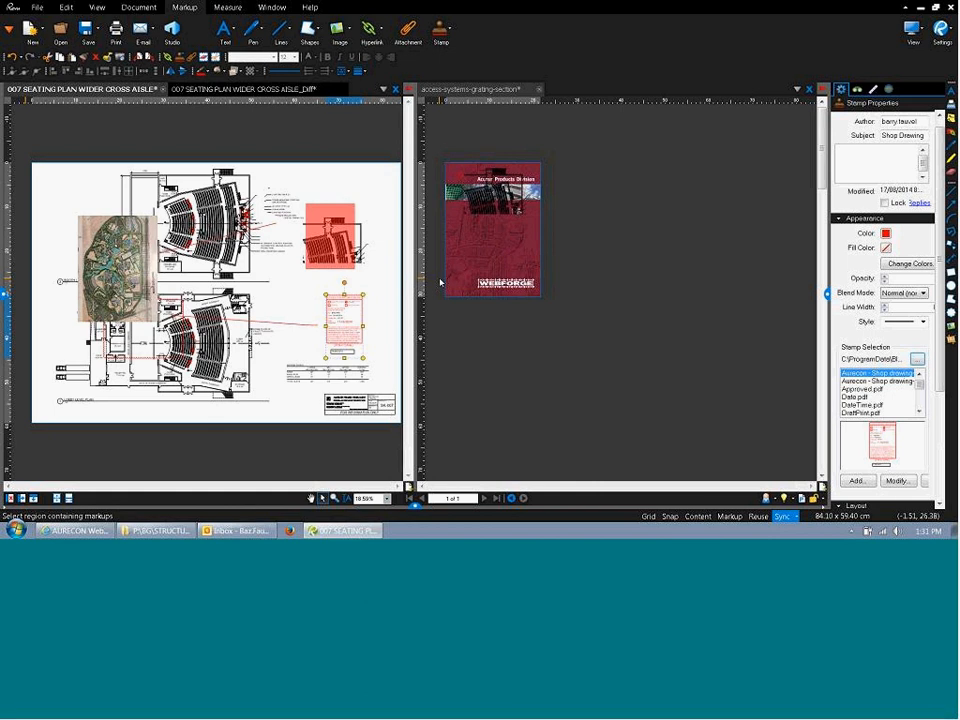
{"action": "left_click", "coordinate": [380, 336]}
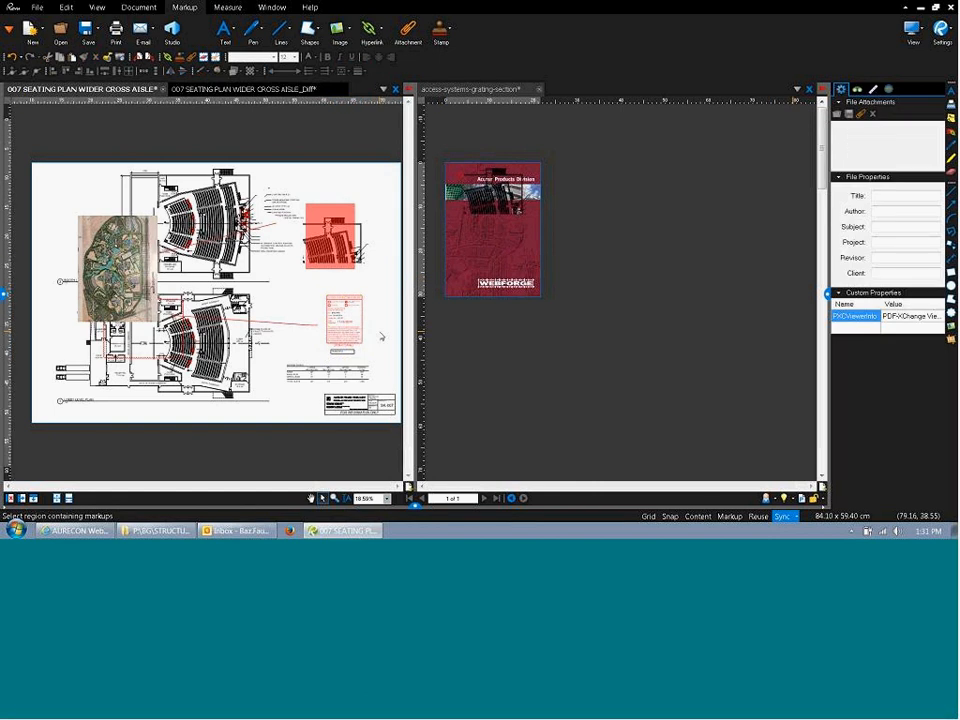
Zoom in on the placed stamp and confirm it shows the date 18/08/2014.
{"action": "scroll", "coordinate": [380, 336], "scroll_direction": "up", "scroll_amount": 5}
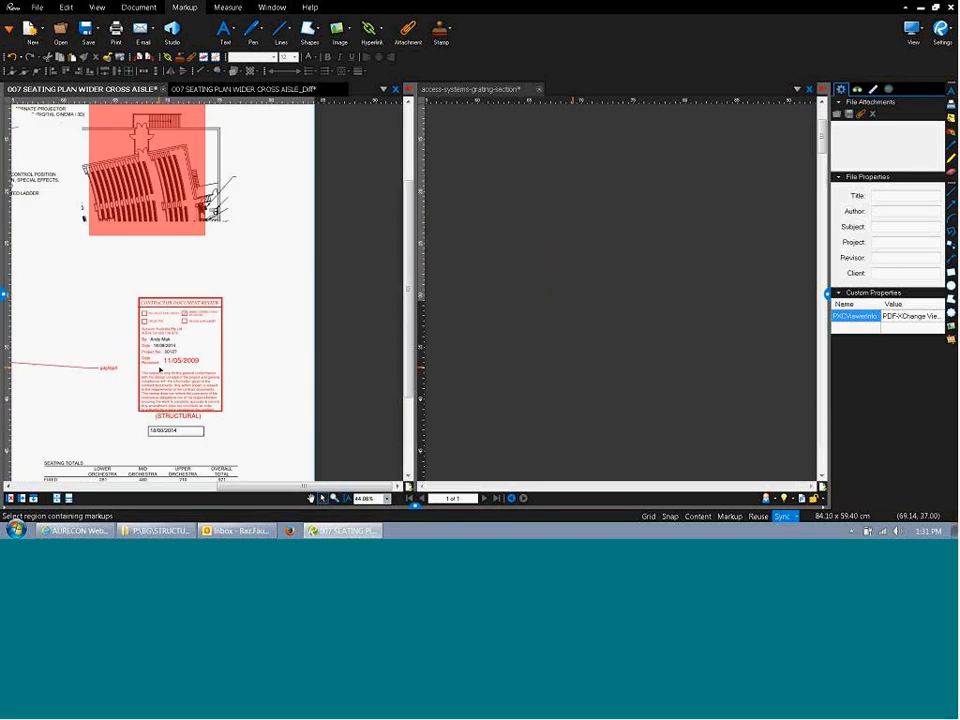
{"action": "scroll", "coordinate": [210, 375], "scroll_direction": "up", "scroll_amount": 3}
{"action": "left_click_drag", "start_coordinate": [250, 334], "coordinate": [267, 284]}
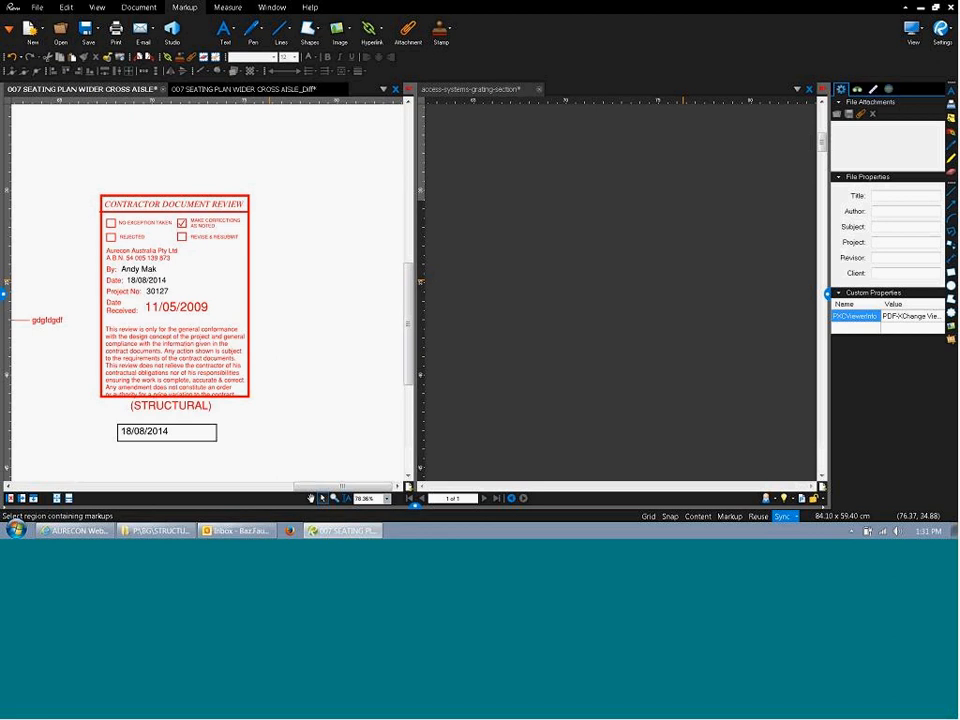
{"action": "left_click", "coordinate": [175, 275]}
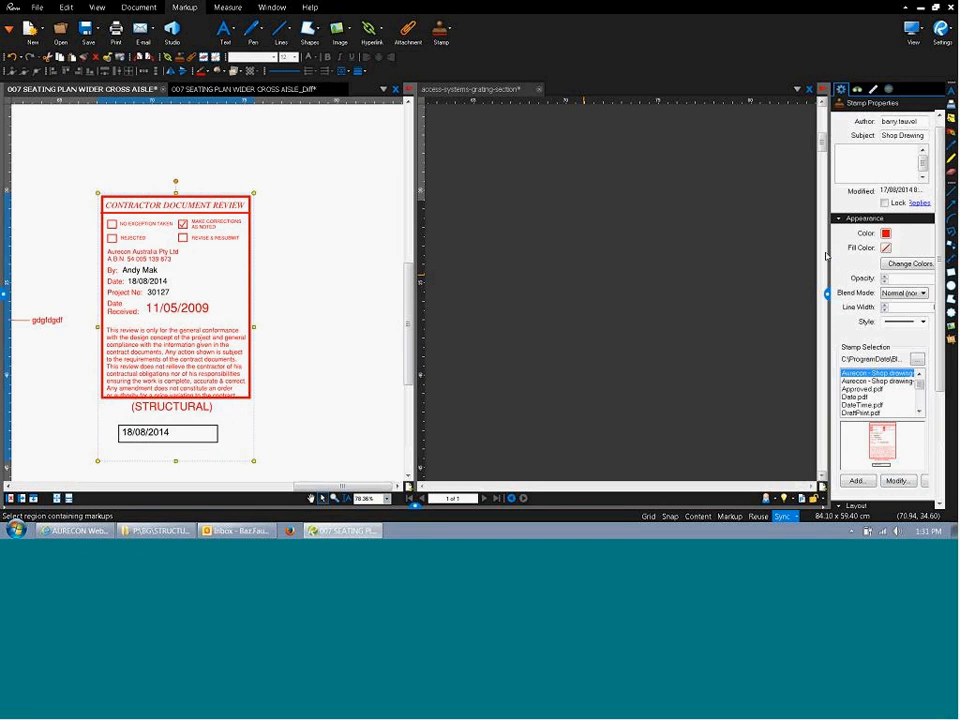
{"action": "left_click_drag", "start_coordinate": [828, 258], "coordinate": [746, 250]}
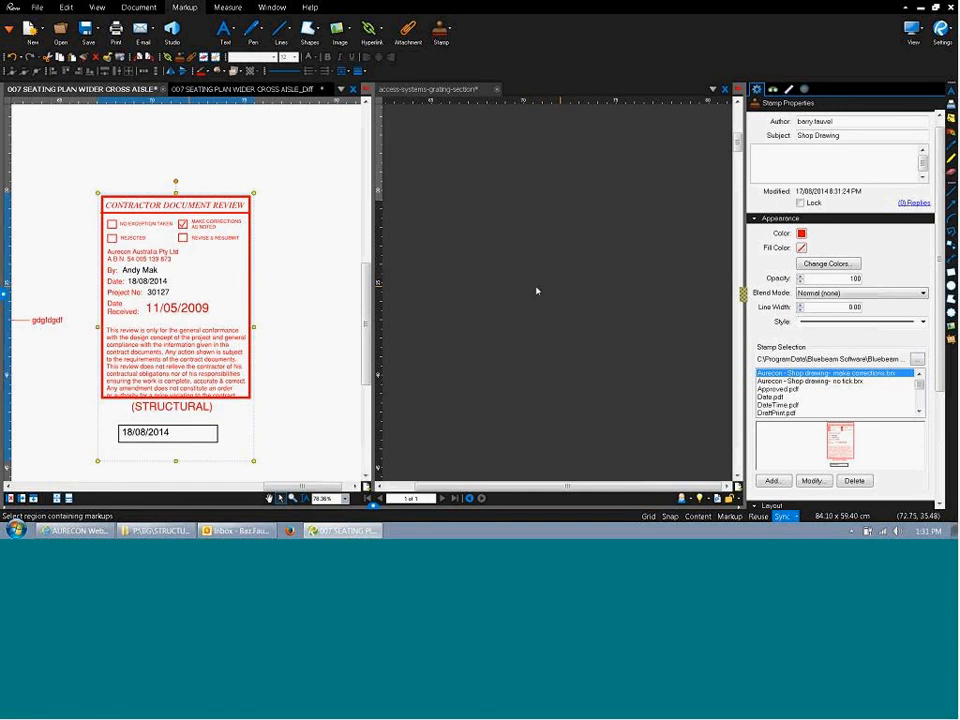
{"action": "left_click", "coordinate": [300, 317]}
{"action": "scroll", "coordinate": [300, 317], "scroll_direction": "down", "scroll_amount": 2}
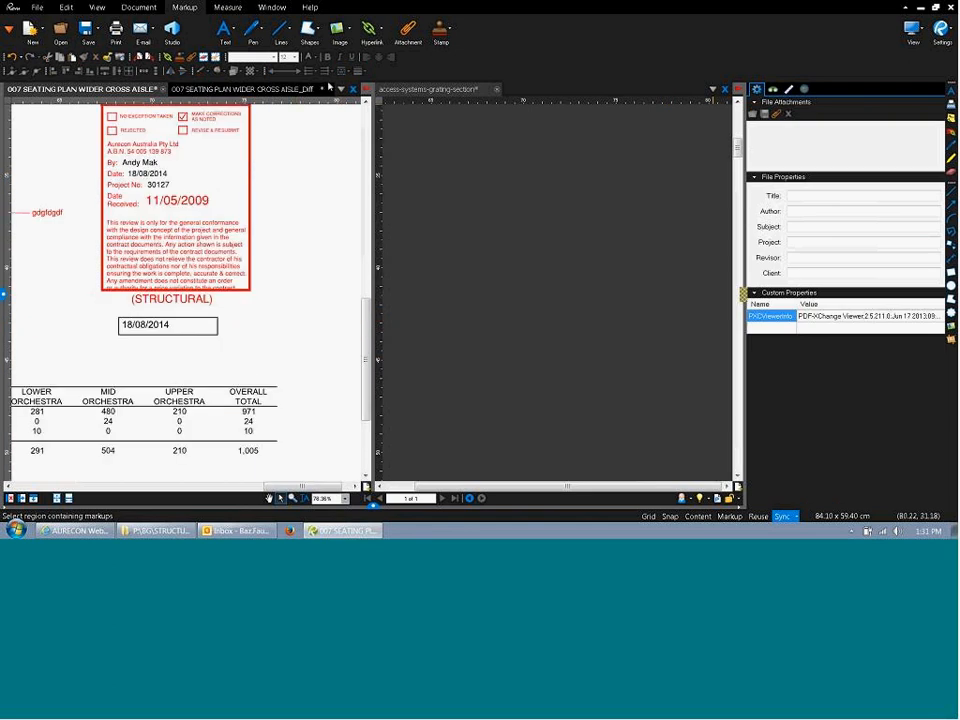
Close the grating brochure without saving and switch to the seating plan _Diff drawing.
{"action": "left_click", "coordinate": [497, 90]}
{"action": "left_click", "coordinate": [535, 323]}
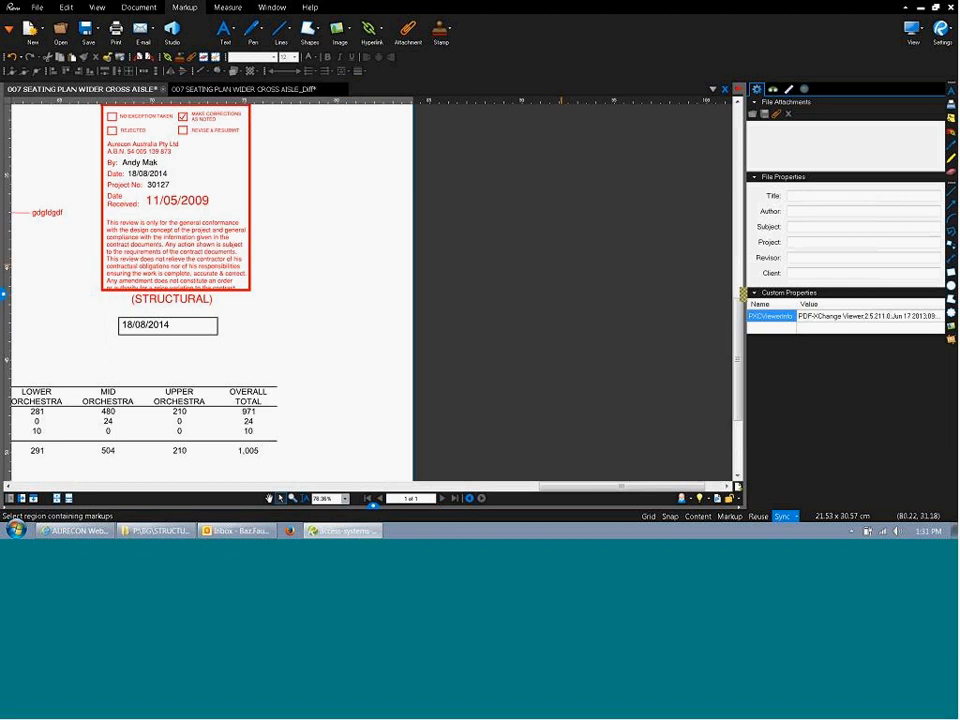
{"action": "scroll", "coordinate": [339, 232], "scroll_direction": "down", "scroll_amount": 2}
{"action": "left_click_drag", "start_coordinate": [339, 232], "coordinate": [480, 384]}
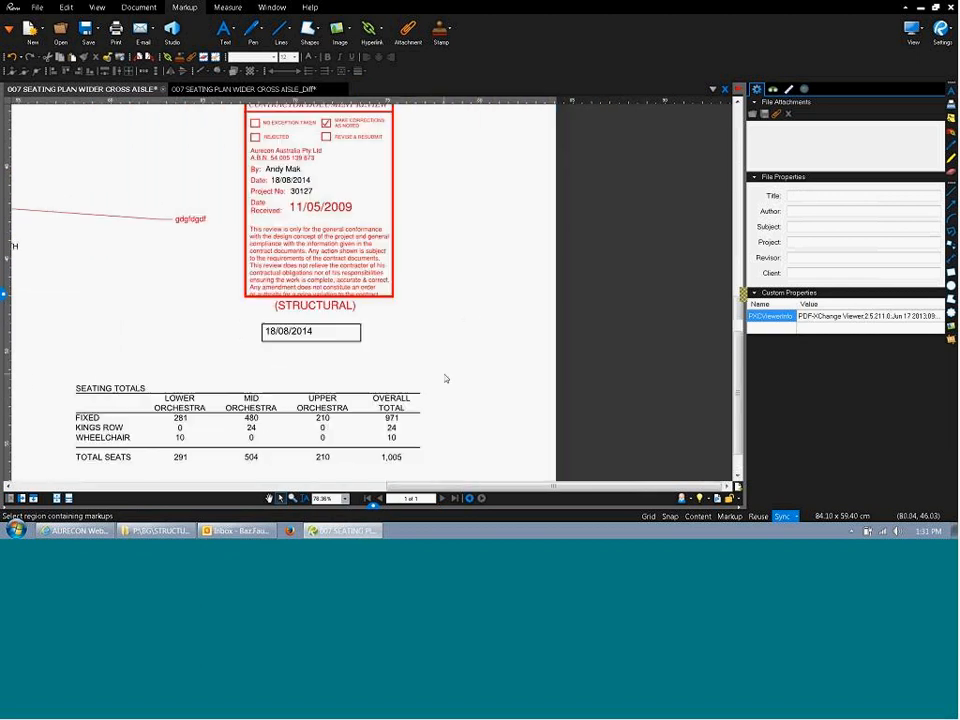
{"action": "scroll", "coordinate": [437, 371], "scroll_direction": "down", "scroll_amount": 2}
{"action": "scroll", "coordinate": [435, 366], "scroll_direction": "up", "scroll_amount": 7}
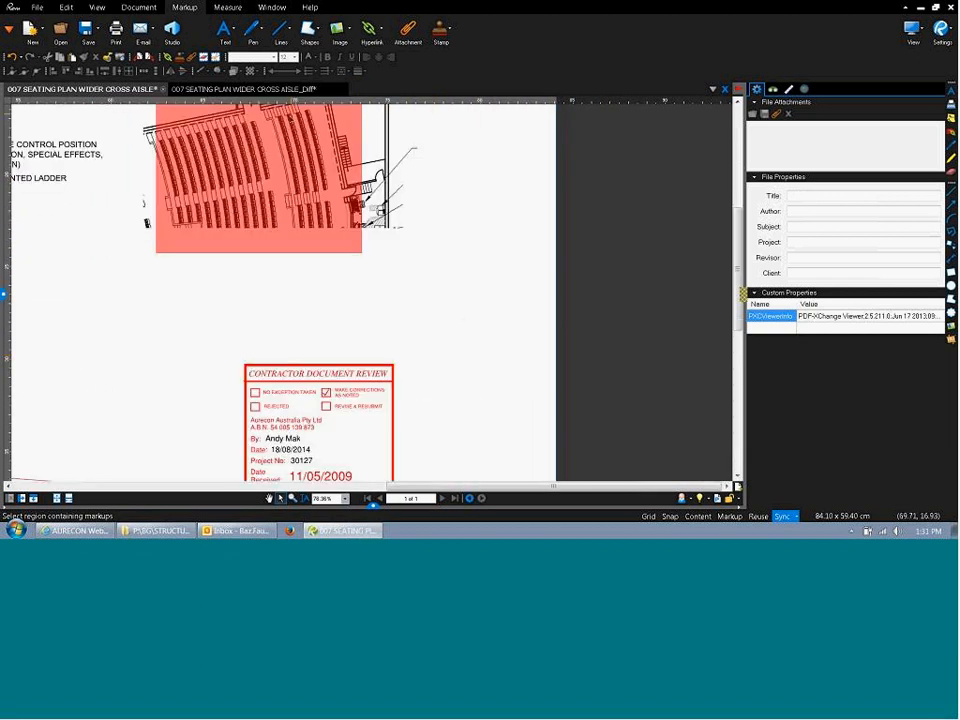
{"action": "left_click", "coordinate": [250, 89]}
Reopen access-systems-grating-section.pdf with Ctrl+O and drop down the stamp list.
{"action": "scroll", "coordinate": [306, 246], "scroll_direction": "down", "scroll_amount": 6}
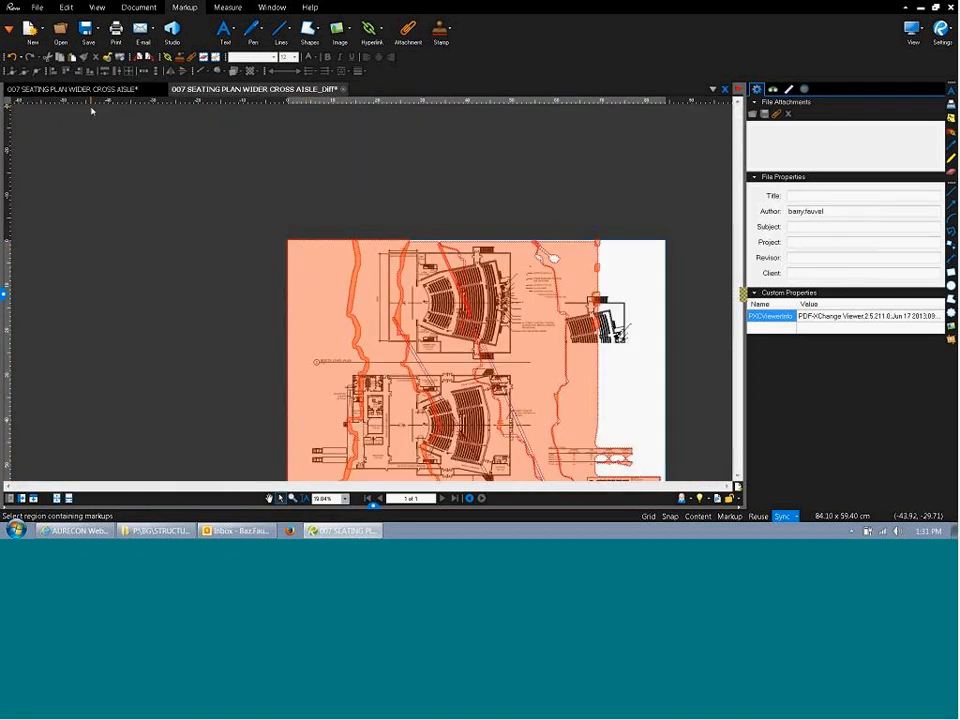
{"action": "key", "text": "ctrl+o"}
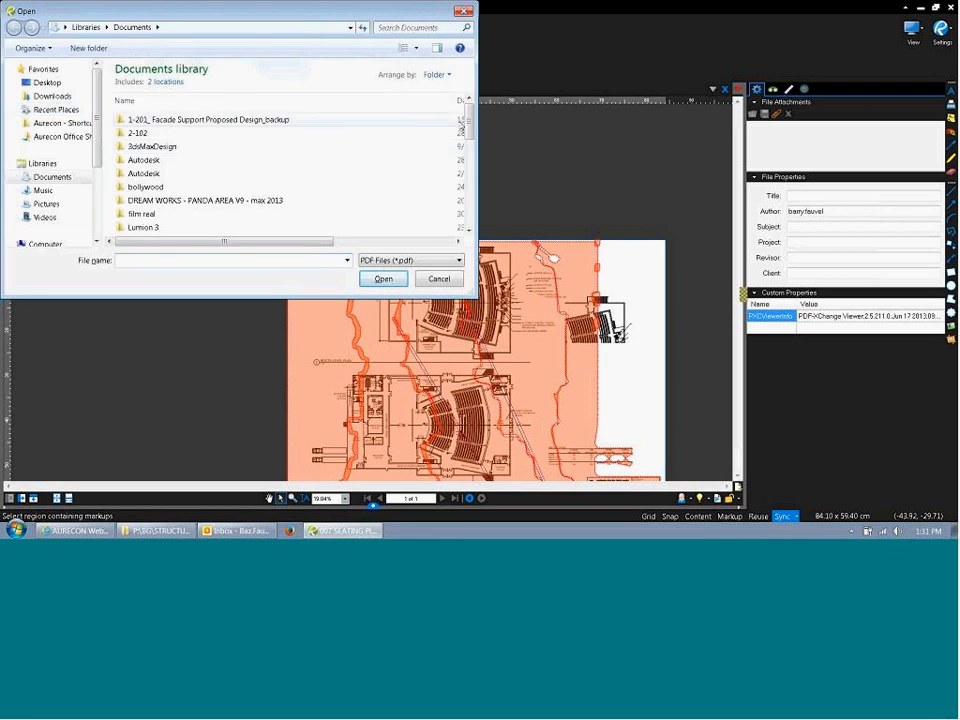
{"action": "left_click_drag", "start_coordinate": [469, 128], "coordinate": [467, 227]}
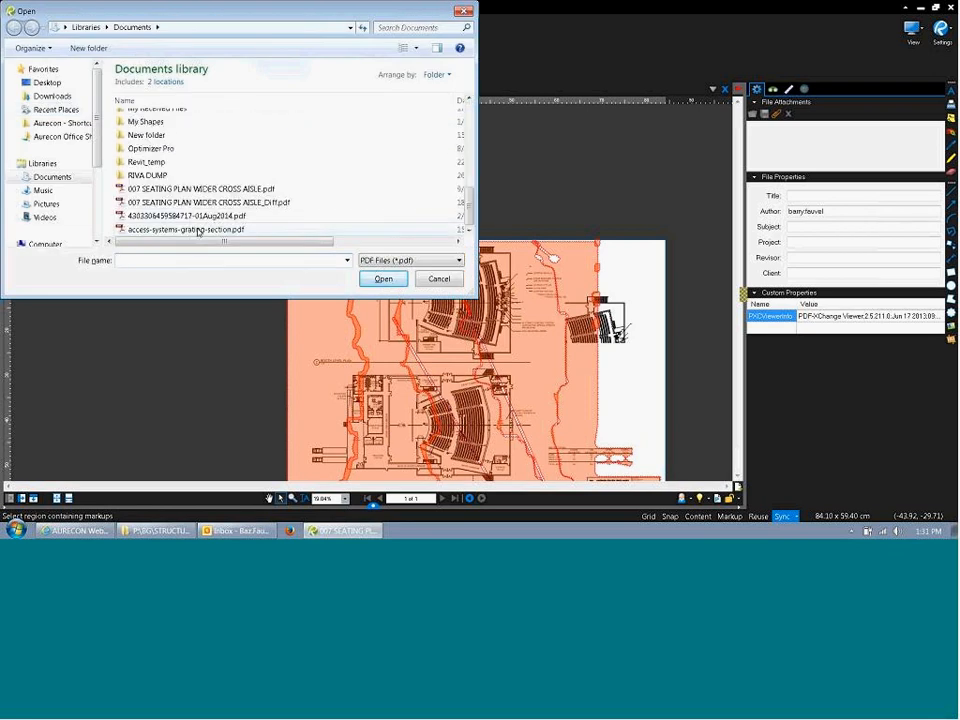
{"action": "double_click", "coordinate": [193, 229]}
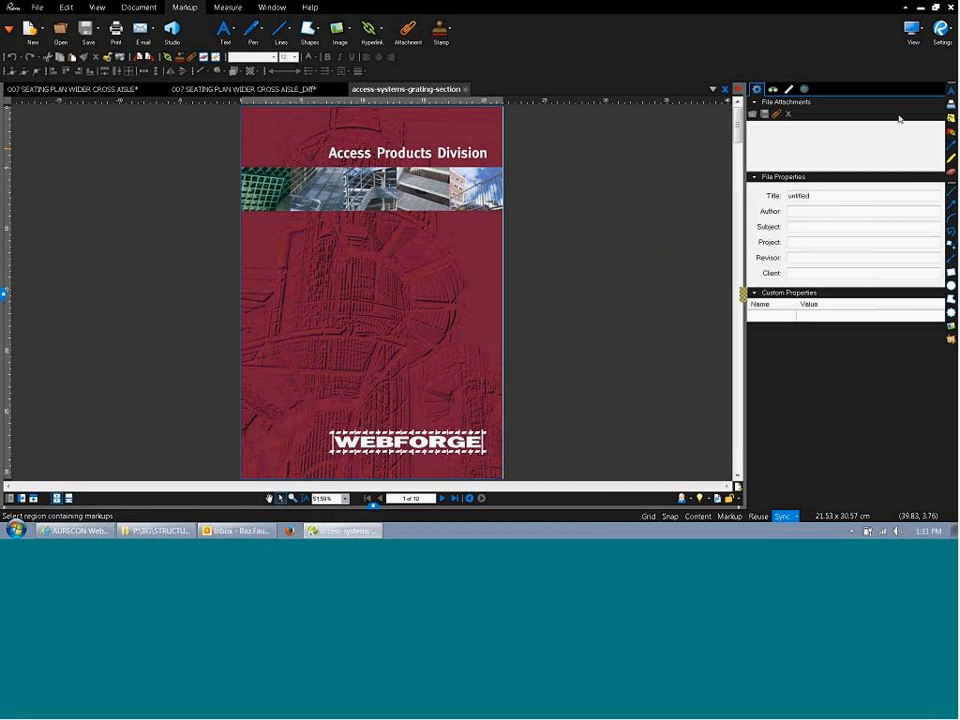
{"action": "left_click", "coordinate": [441, 30]}
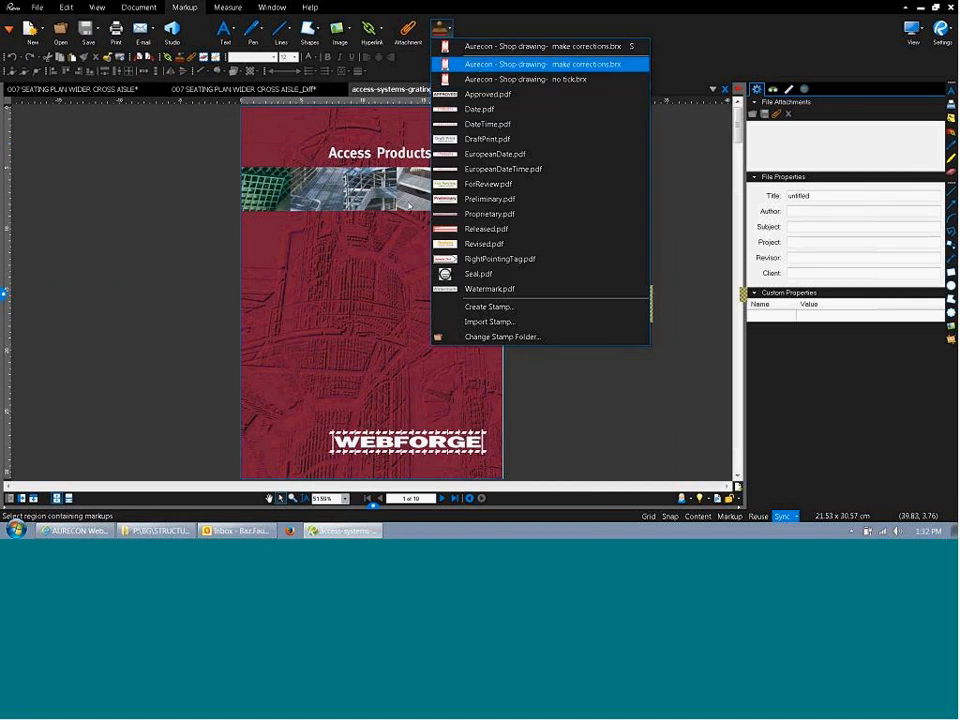
{"action": "left_click", "coordinate": [470, 64]}
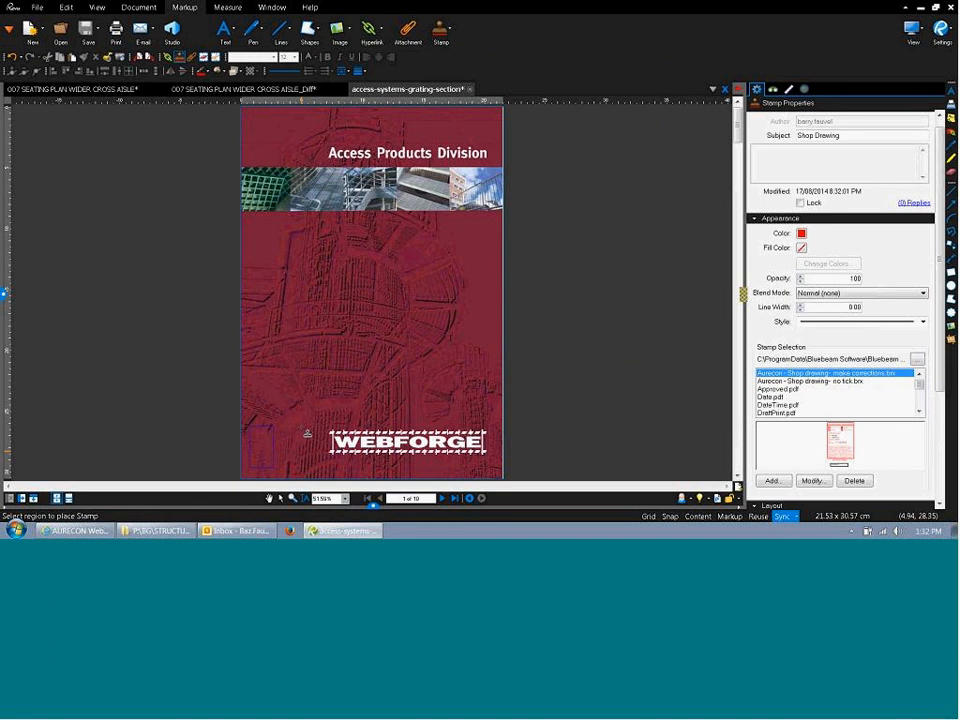
{"action": "left_click", "coordinate": [307, 433]}
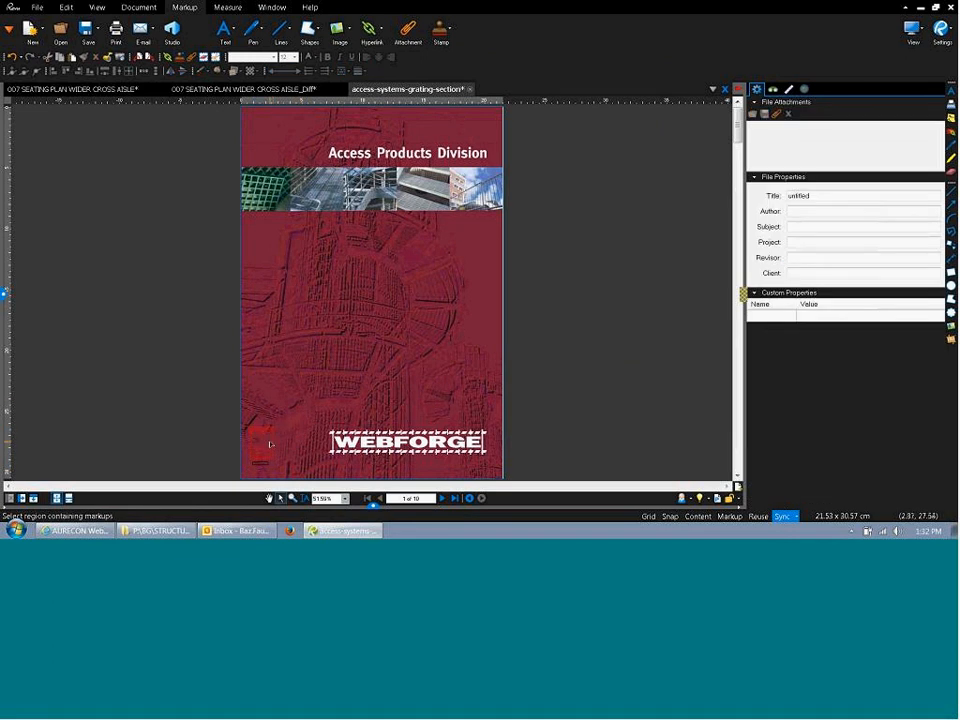
{"action": "scroll", "coordinate": [329, 402], "scroll_direction": "down", "scroll_amount": 1}
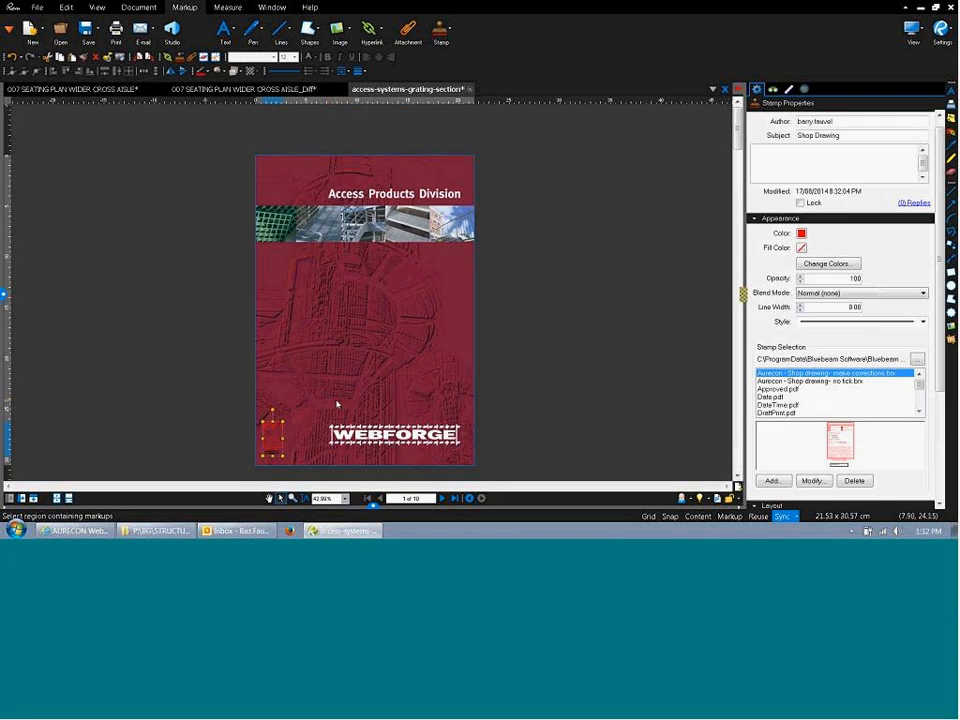
{"action": "left_click", "coordinate": [333, 402]}
{"action": "left_click", "coordinate": [267, 445]}
{"action": "right_click", "coordinate": [267, 445]}
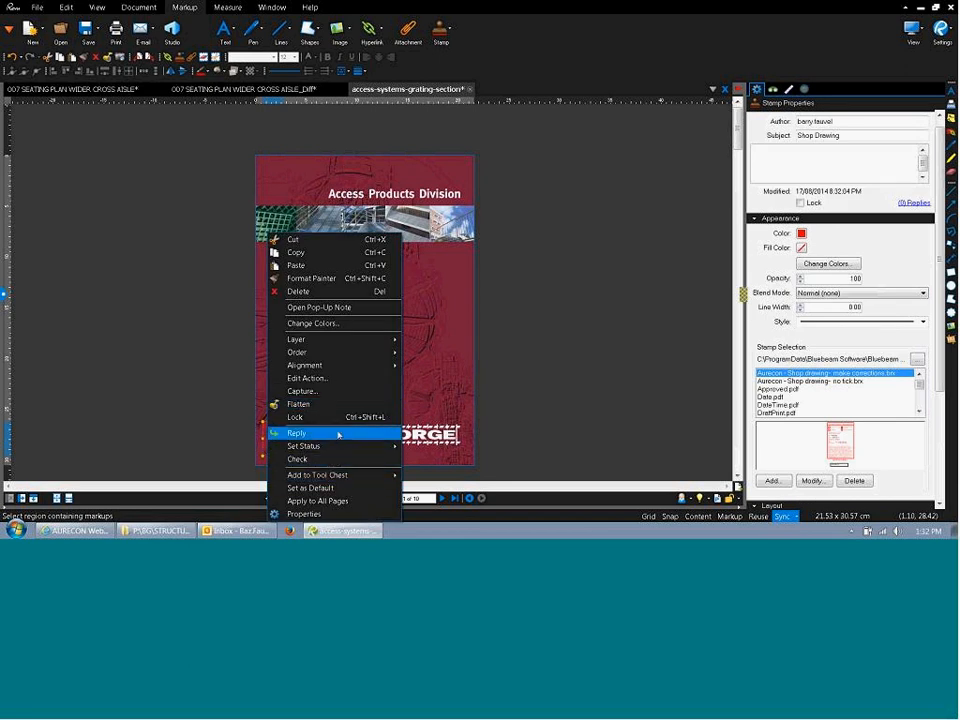
{"action": "mouse_move", "coordinate": [341, 453]}
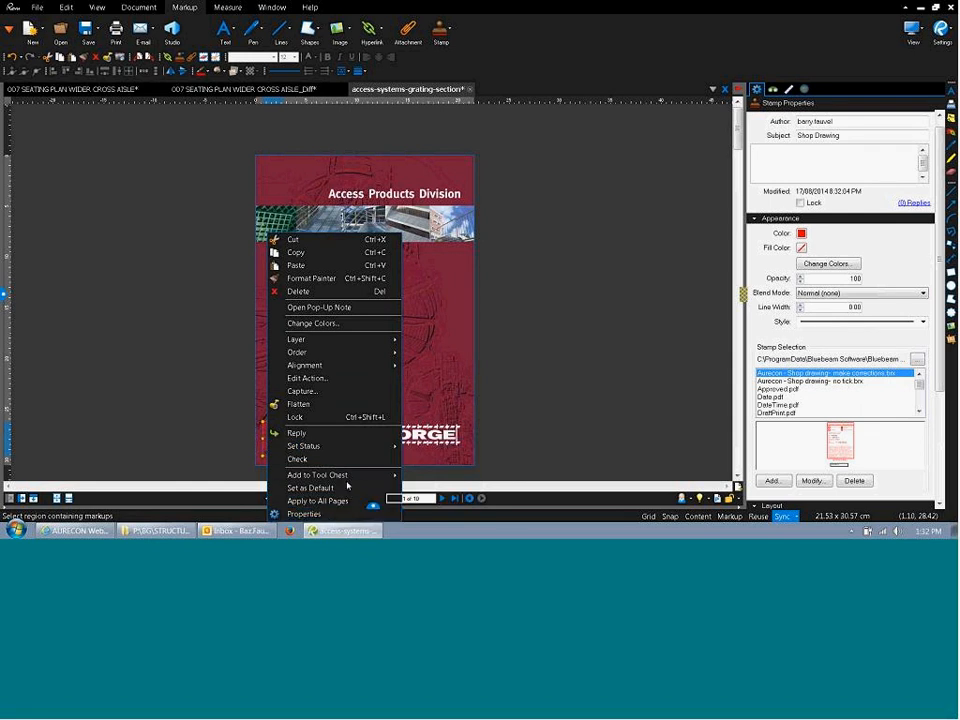
{"action": "left_click", "coordinate": [548, 427]}
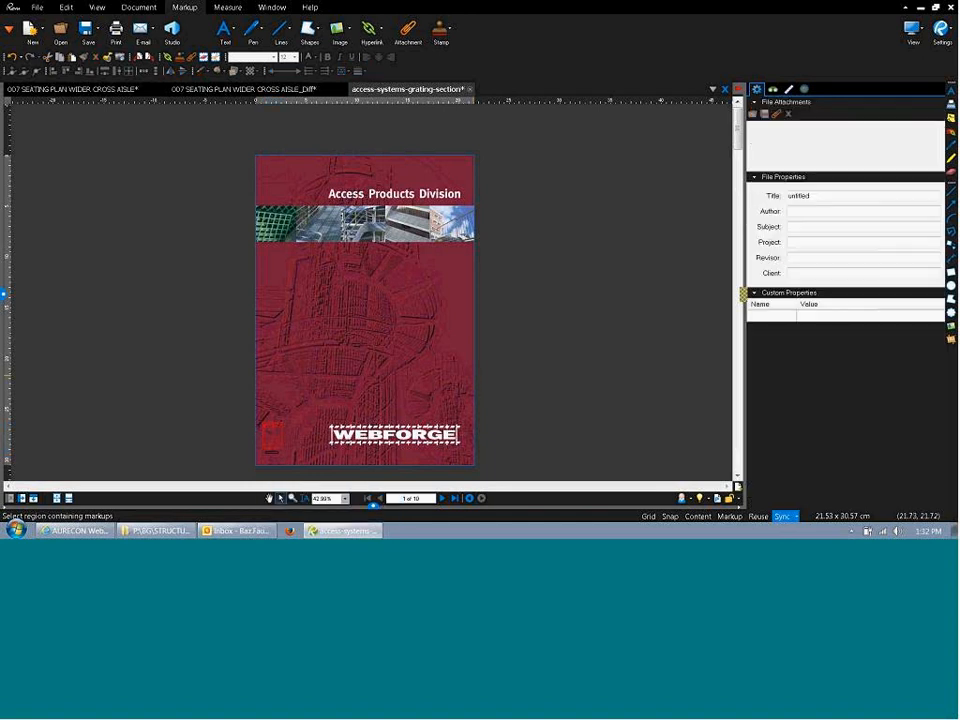
{"action": "left_click", "coordinate": [444, 499]}
{"action": "left_click", "coordinate": [444, 499]}
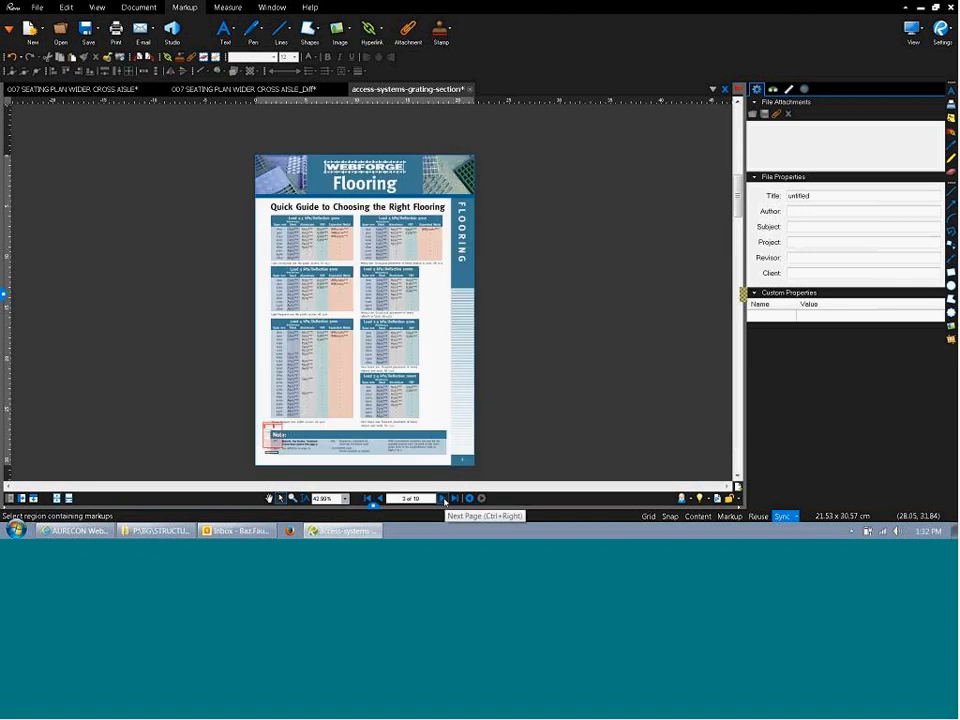
{"action": "left_click", "coordinate": [444, 499]}
{"action": "left_click", "coordinate": [444, 499]}
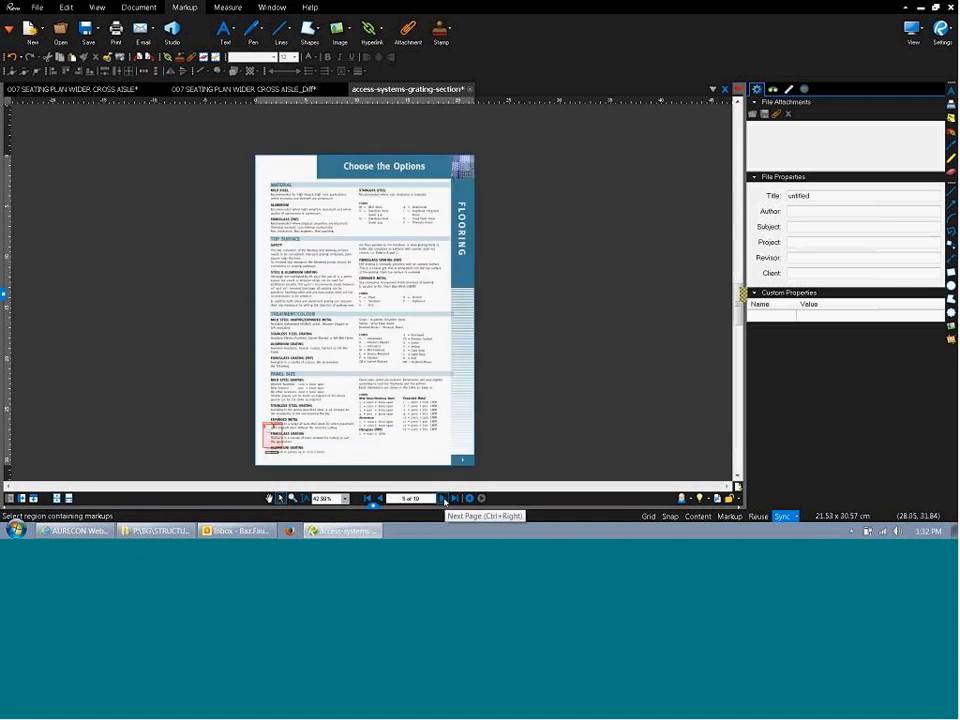
{"action": "left_click", "coordinate": [444, 499]}
{"action": "left_click", "coordinate": [444, 499]}
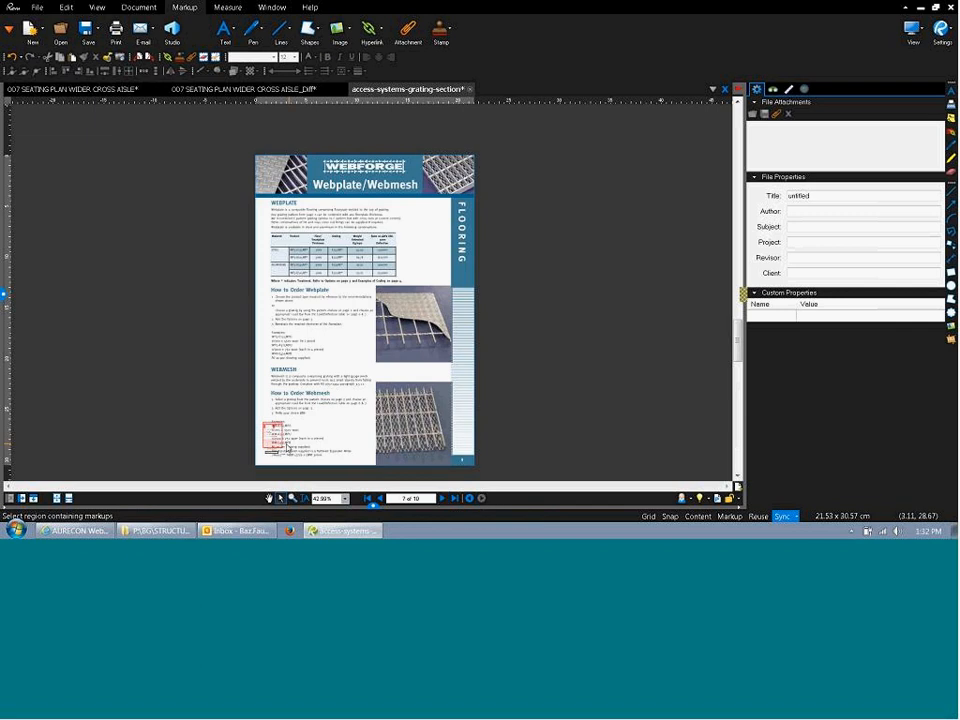
{"action": "left_click", "coordinate": [274, 438]}
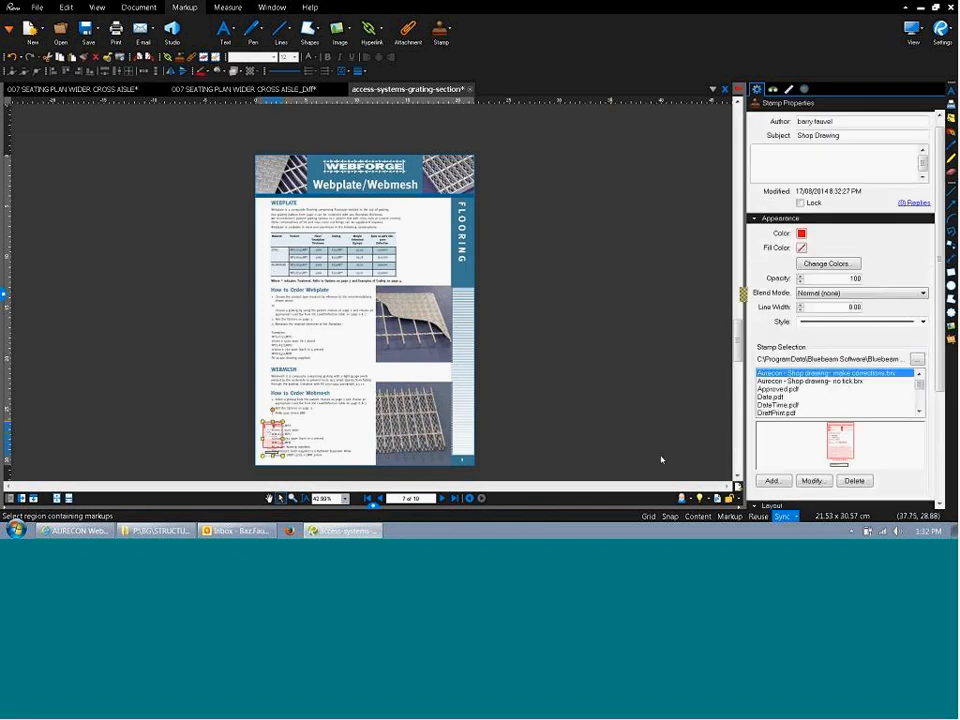
{"action": "left_click", "coordinate": [425, 239]}
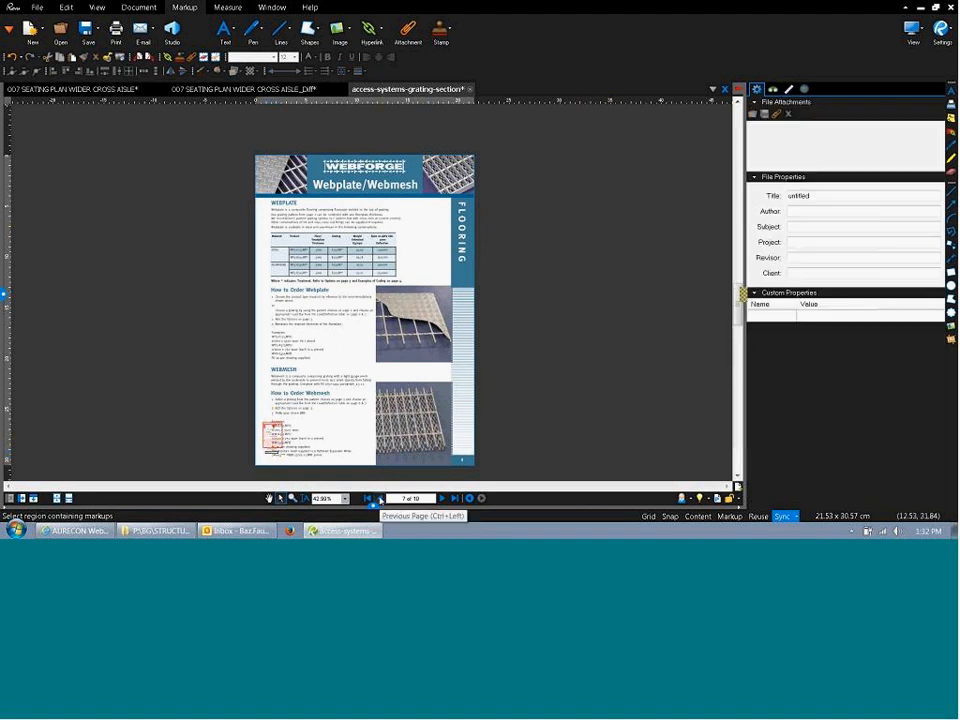
{"action": "left_click", "coordinate": [379, 498]}
{"action": "left_click", "coordinate": [379, 498]}
{"action": "left_click", "coordinate": [379, 498]}
{"action": "left_click", "coordinate": [379, 498]}
{"action": "left_click", "coordinate": [379, 498]}
{"action": "left_click", "coordinate": [379, 498]}
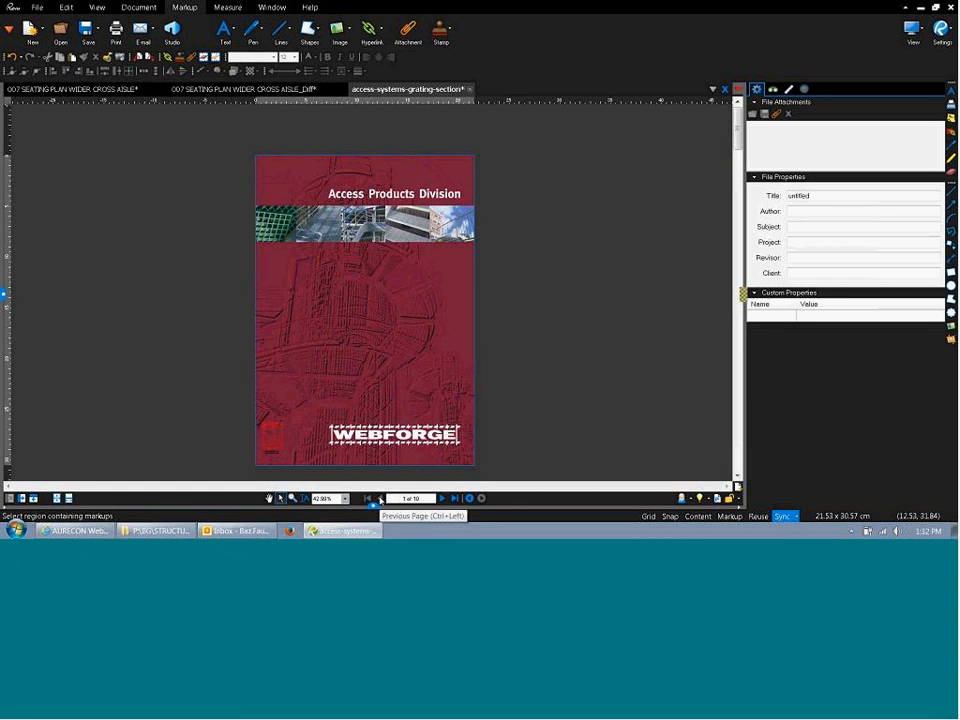
Place a large 'Aurecon - Shop drawing- make corrections' stamp in the middle of the cover.
{"action": "left_click", "coordinate": [284, 441]}
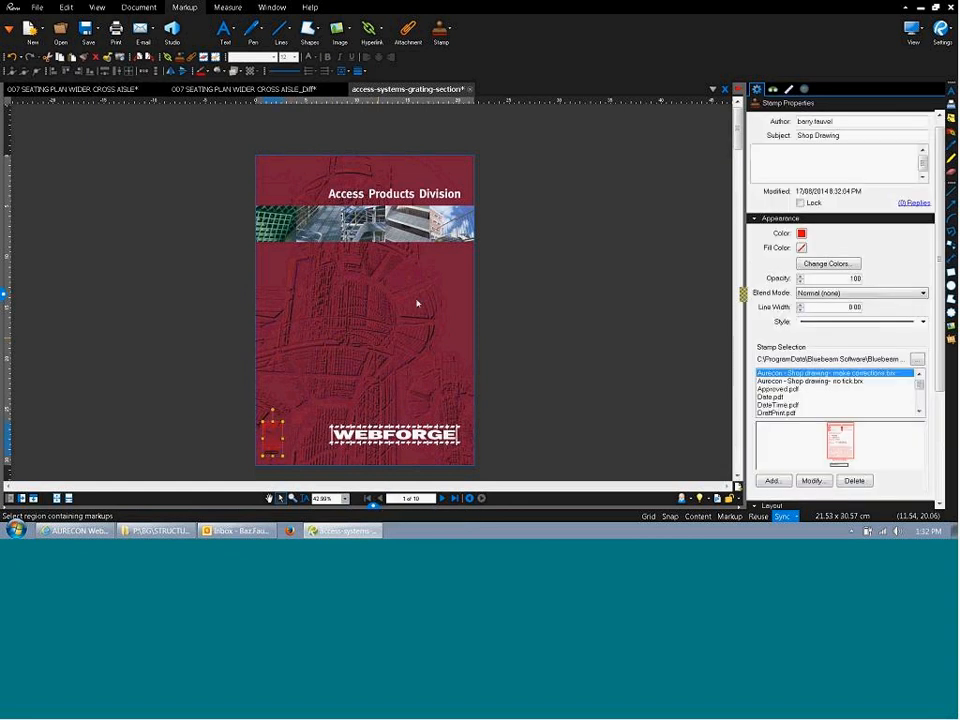
{"action": "left_click", "coordinate": [441, 30]}
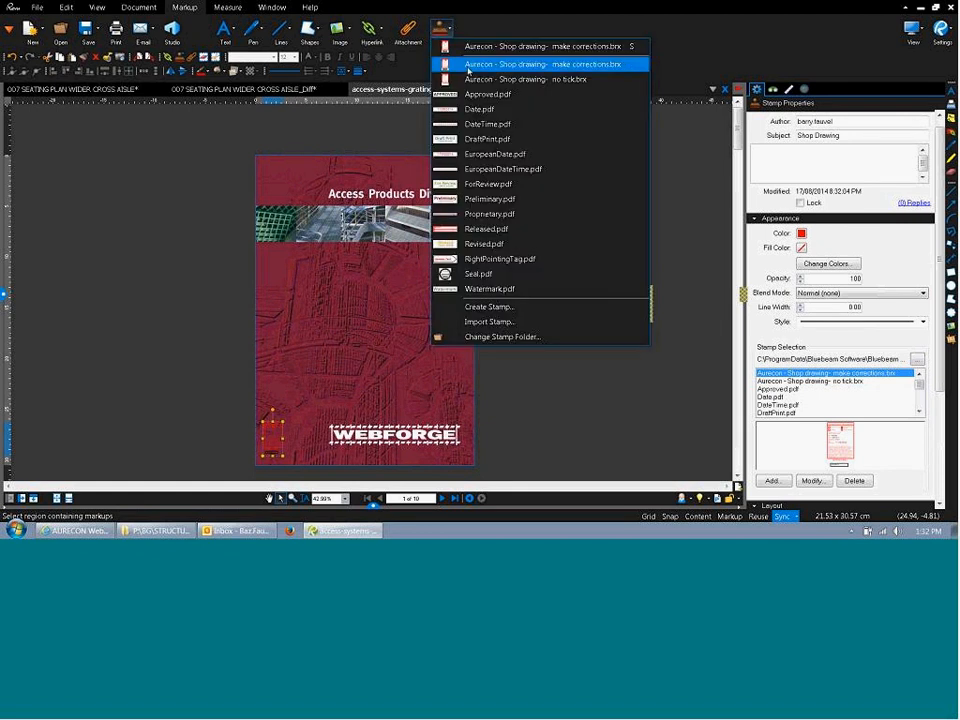
{"action": "left_click", "coordinate": [540, 47]}
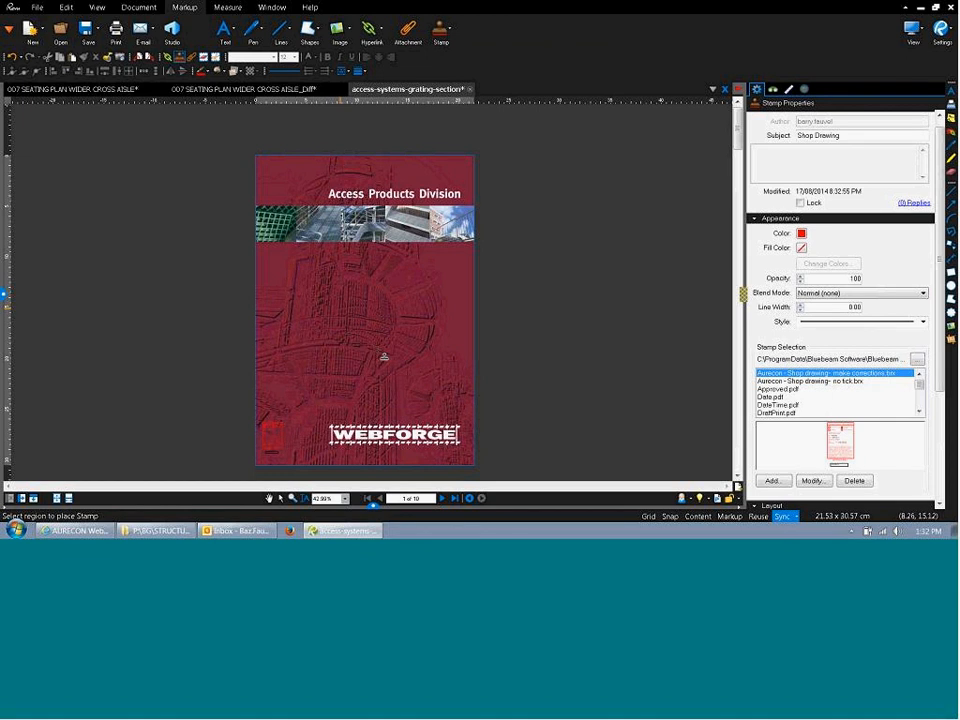
{"action": "left_click", "coordinate": [340, 308]}
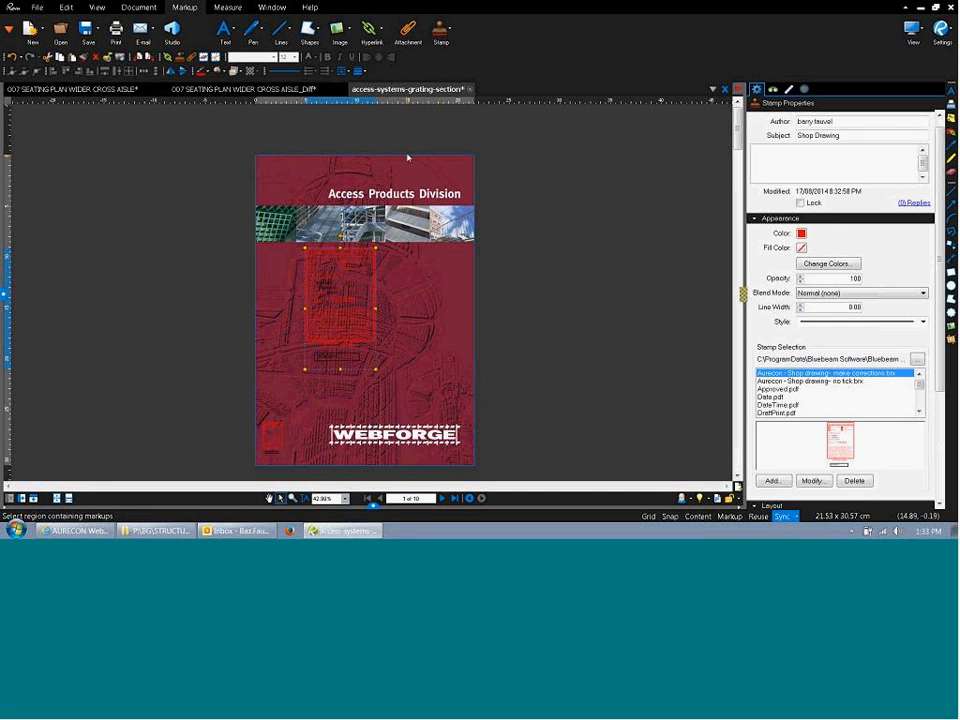
Place a second make-corrections stamp near the upper right and check its 54.13 scale.
{"action": "left_click", "coordinate": [441, 30]}
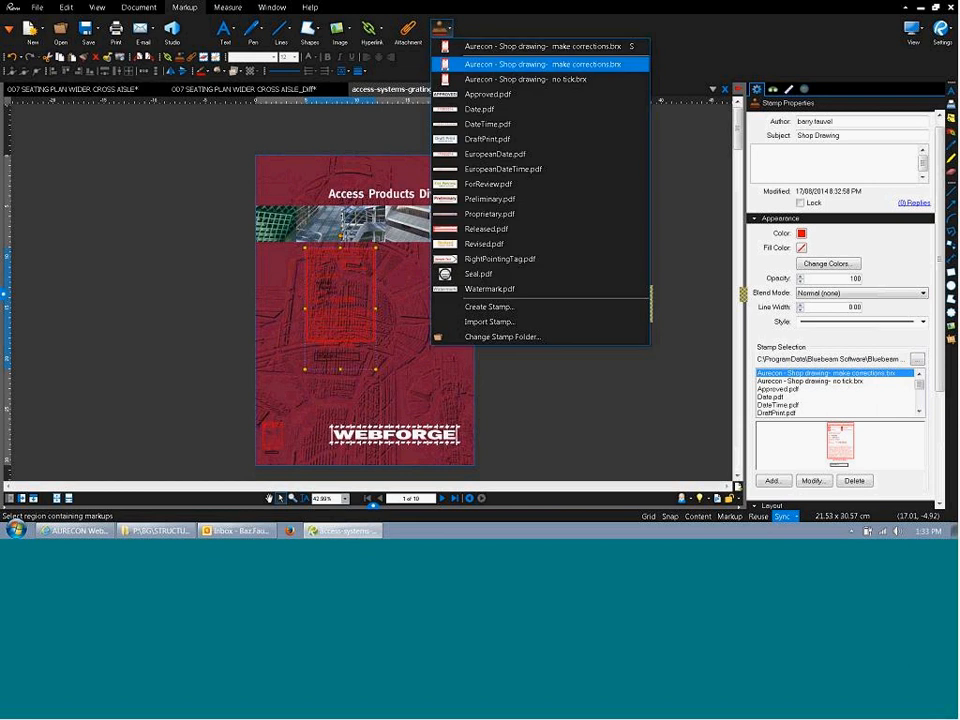
{"action": "left_click", "coordinate": [530, 63]}
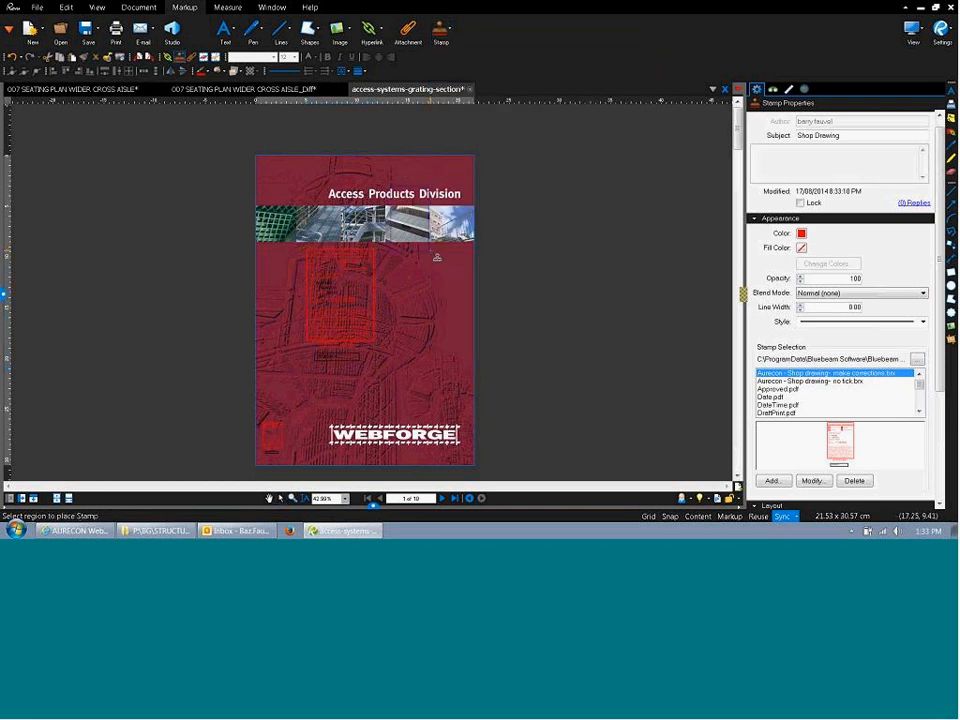
{"action": "left_click", "coordinate": [436, 252]}
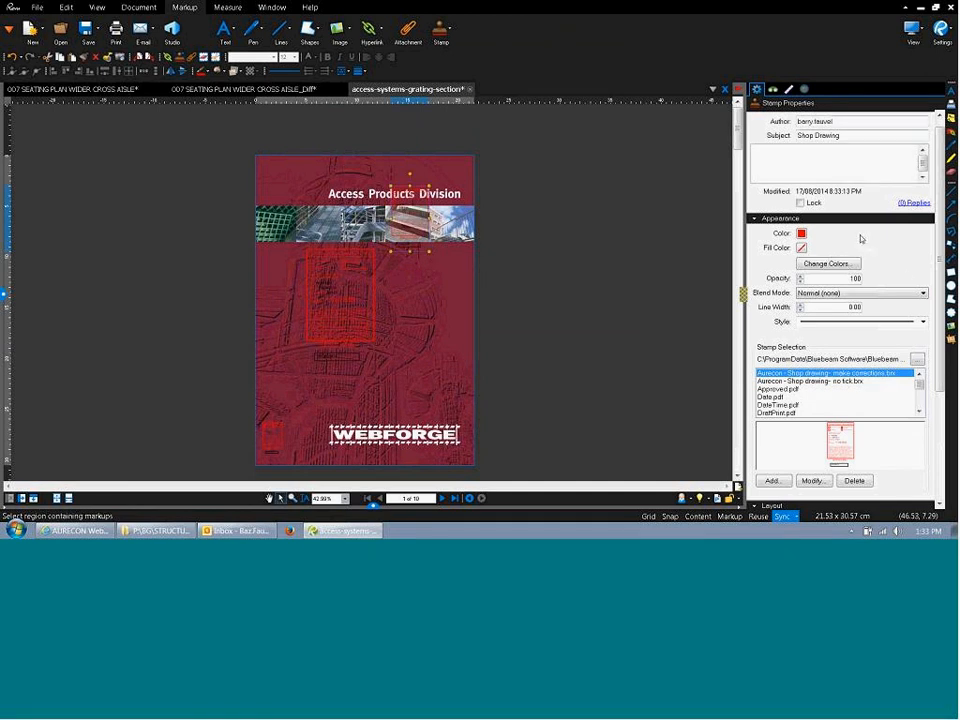
{"action": "scroll", "coordinate": [900, 320], "scroll_direction": "down", "scroll_amount": 3}
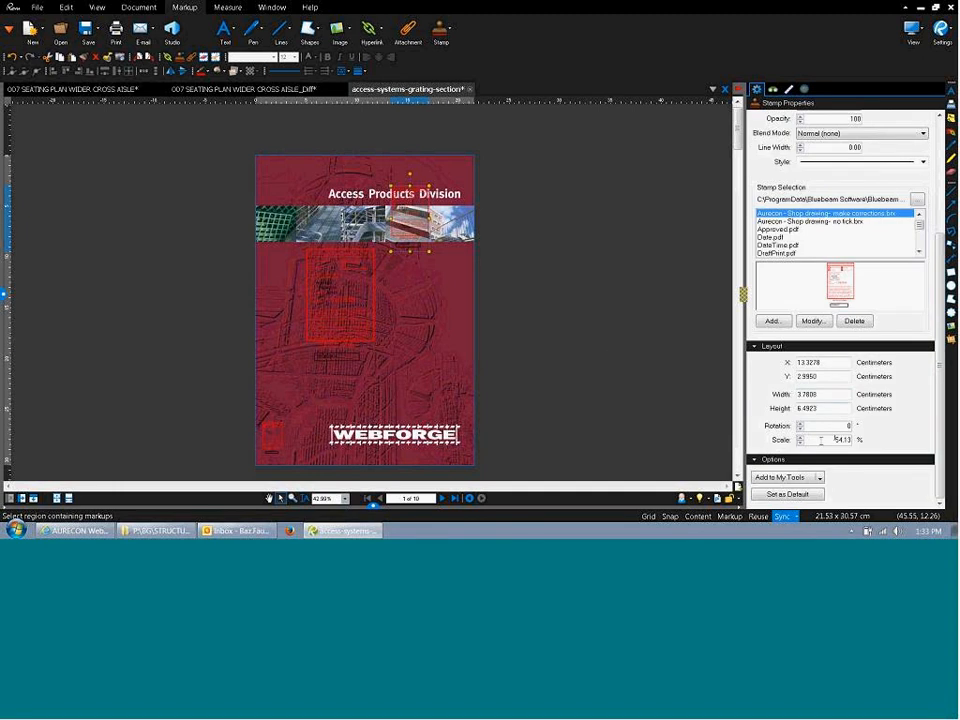
{"action": "left_click_drag", "start_coordinate": [821, 440], "coordinate": [880, 454]}
{"action": "left_click", "coordinate": [510, 291]}
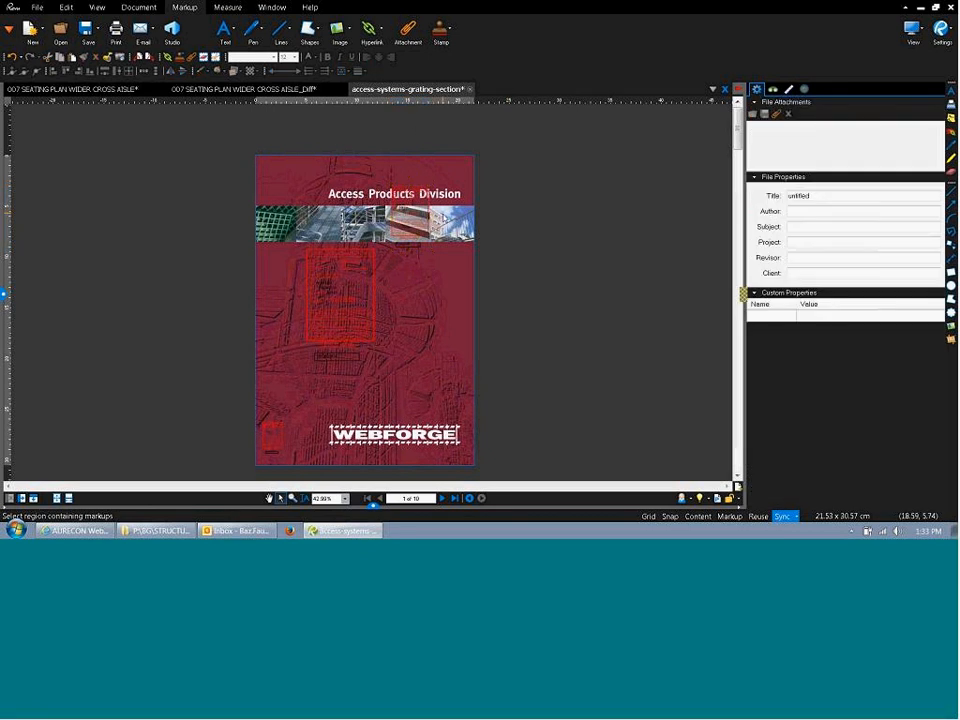
Inspect the small lower-left stamp: 1.9727 by 3.3874 cm at 28.24% scale.
{"action": "left_click", "coordinate": [440, 33]}
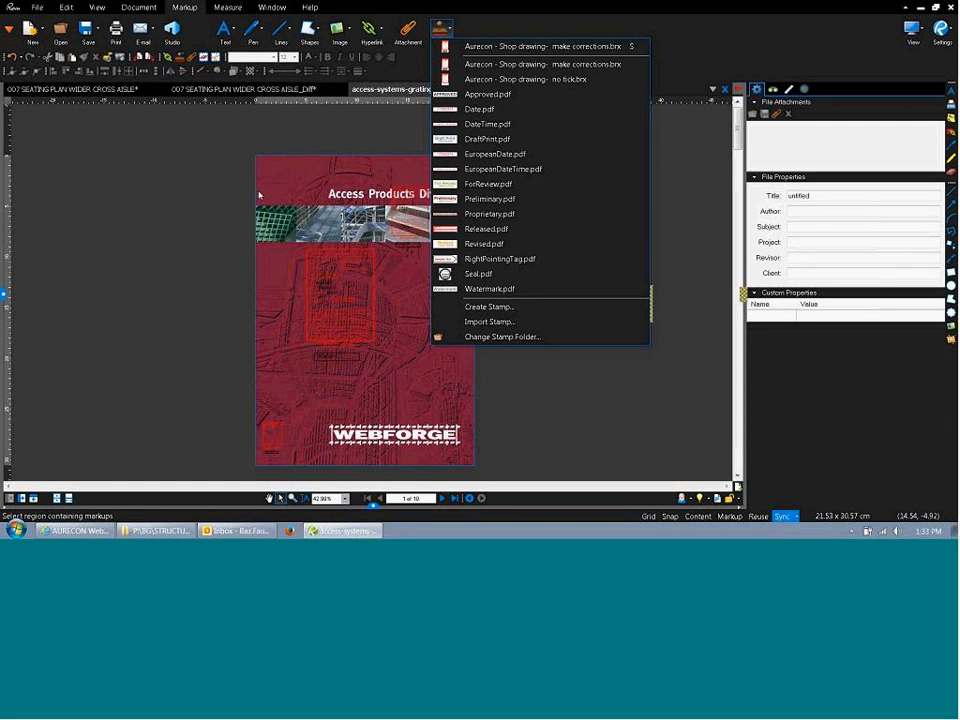
{"action": "left_click", "coordinate": [285, 431]}
{"action": "left_click", "coordinate": [288, 431]}
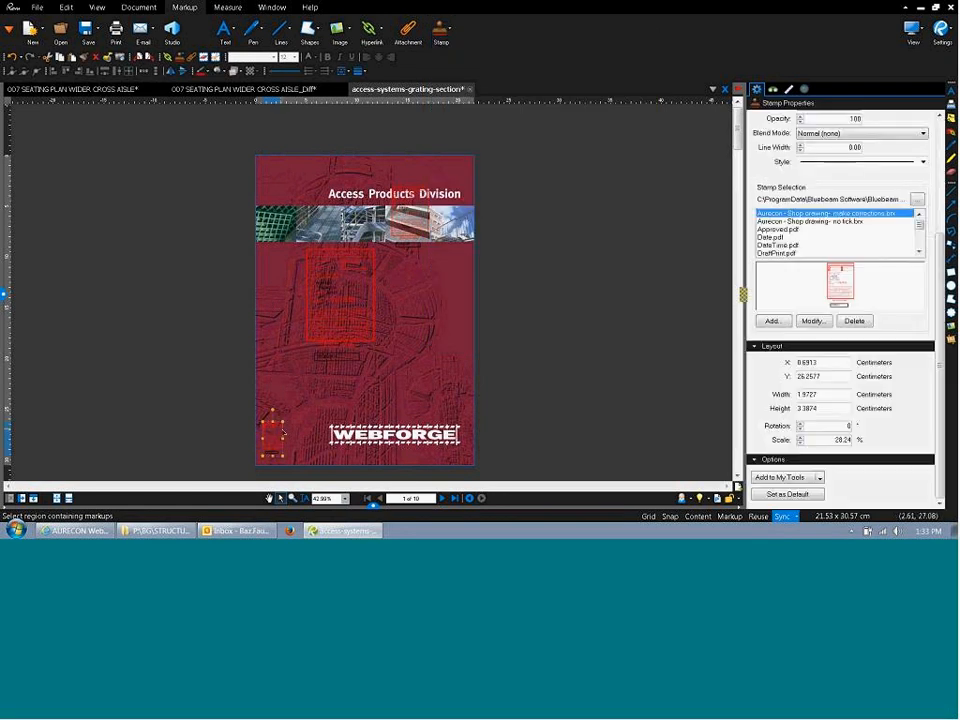
{"action": "left_click", "coordinate": [294, 441]}
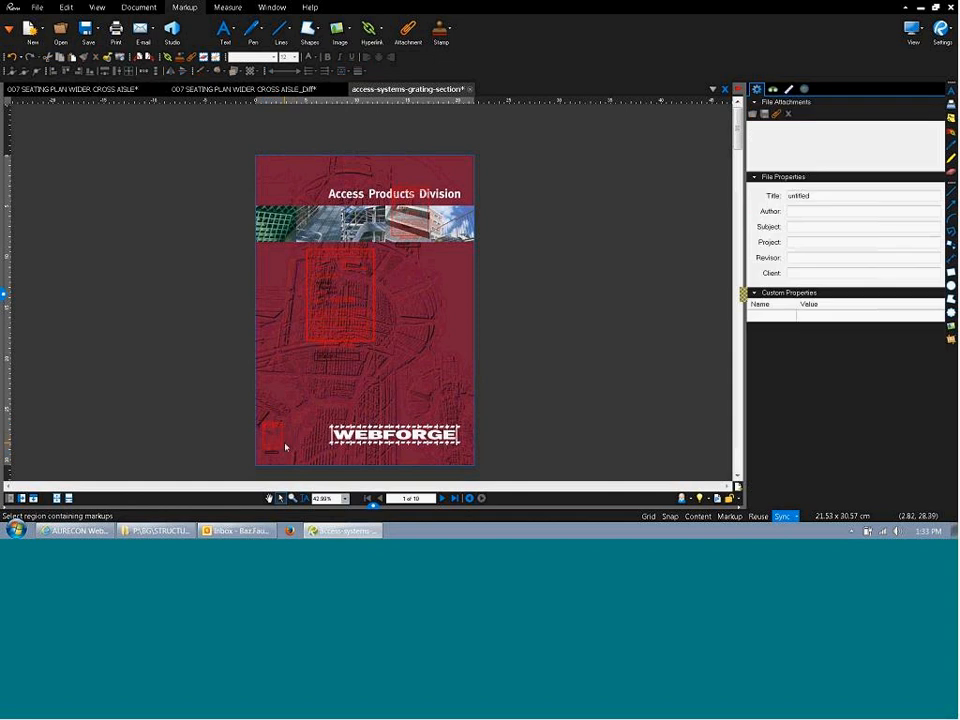
{"action": "scroll", "coordinate": [295, 441], "scroll_direction": "up", "scroll_amount": 2}
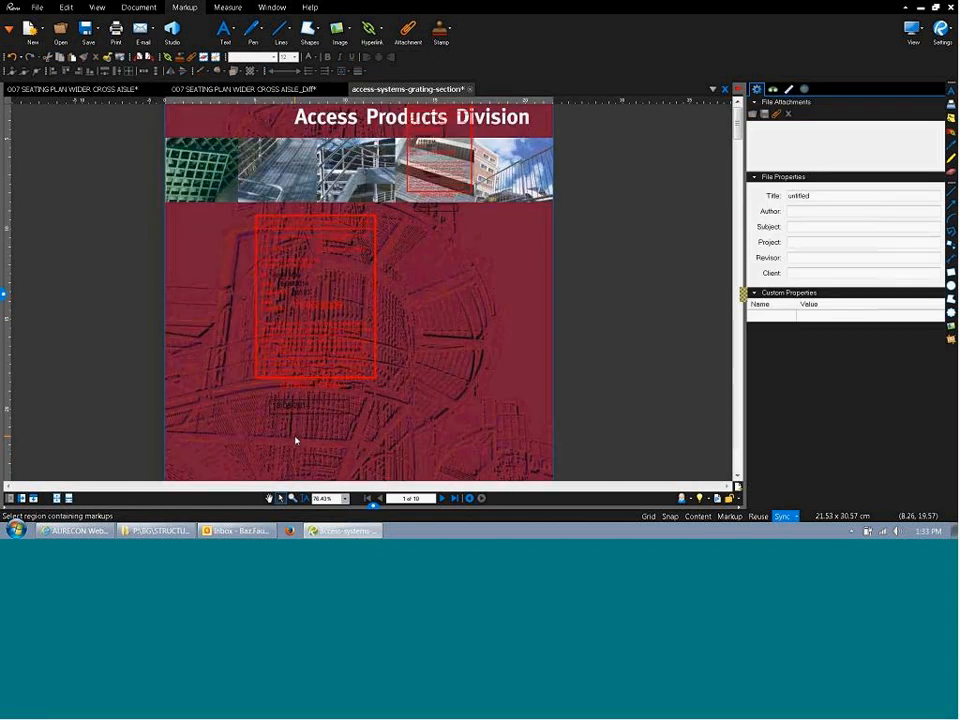
Check the large mid-cover stamp is 6.5850 by 11.9944 cm at 100%, then show the Edit tools.
{"action": "scroll", "coordinate": [296, 440], "scroll_direction": "down", "scroll_amount": 1}
{"action": "left_click", "coordinate": [330, 362]}
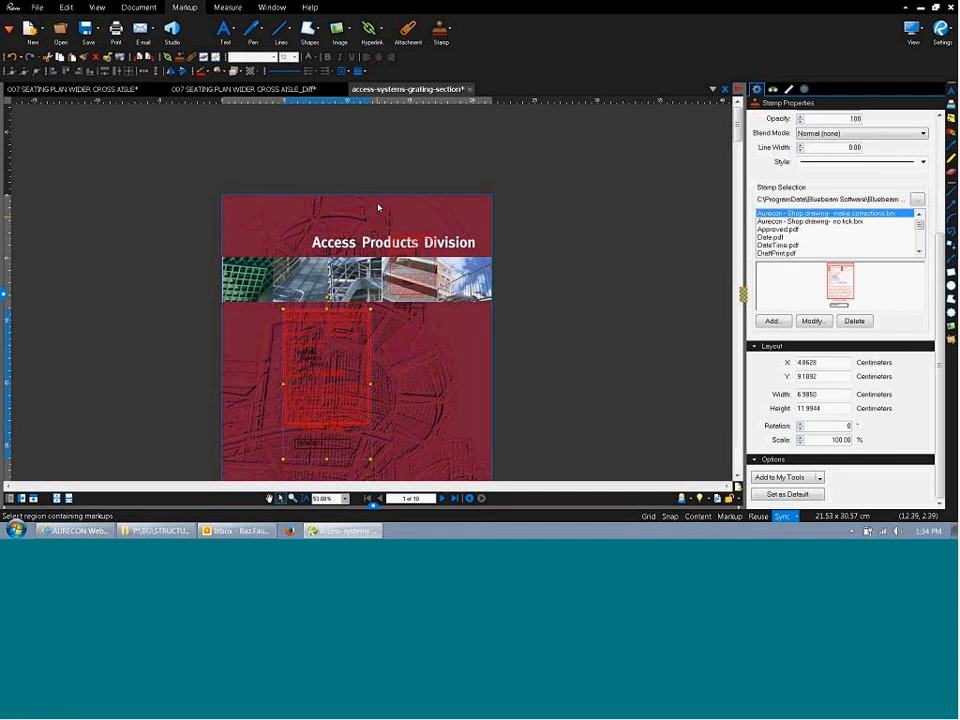
{"action": "left_click", "coordinate": [359, 146]}
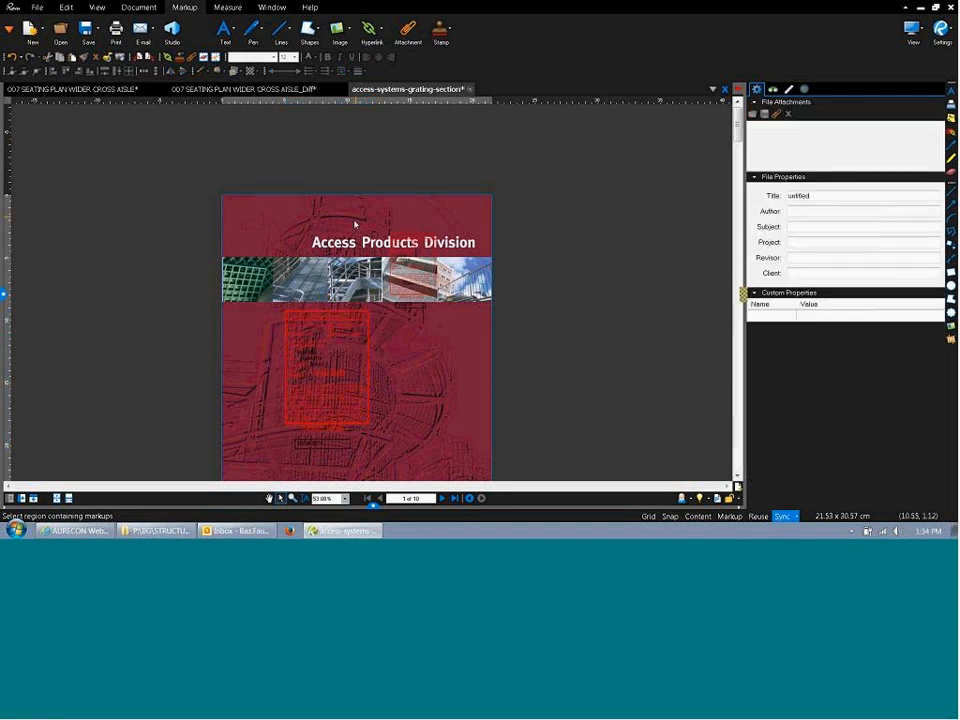
{"action": "left_click", "coordinate": [326, 354]}
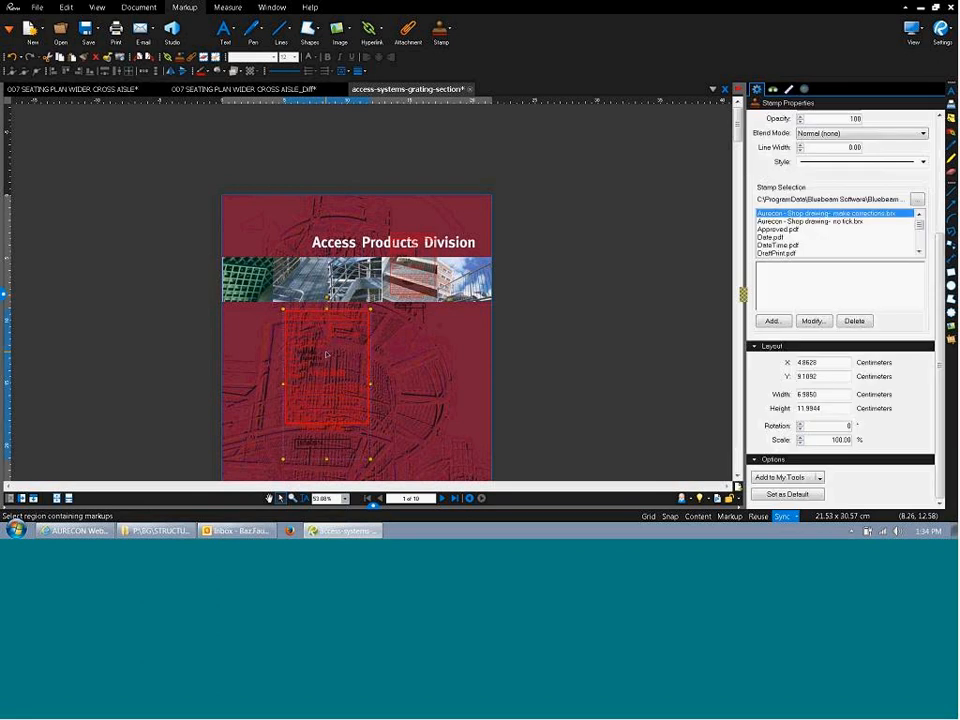
{"action": "scroll", "coordinate": [326, 354], "scroll_direction": "up", "scroll_amount": 3}
{"action": "scroll", "coordinate": [326, 354], "scroll_direction": "up", "scroll_amount": 1}
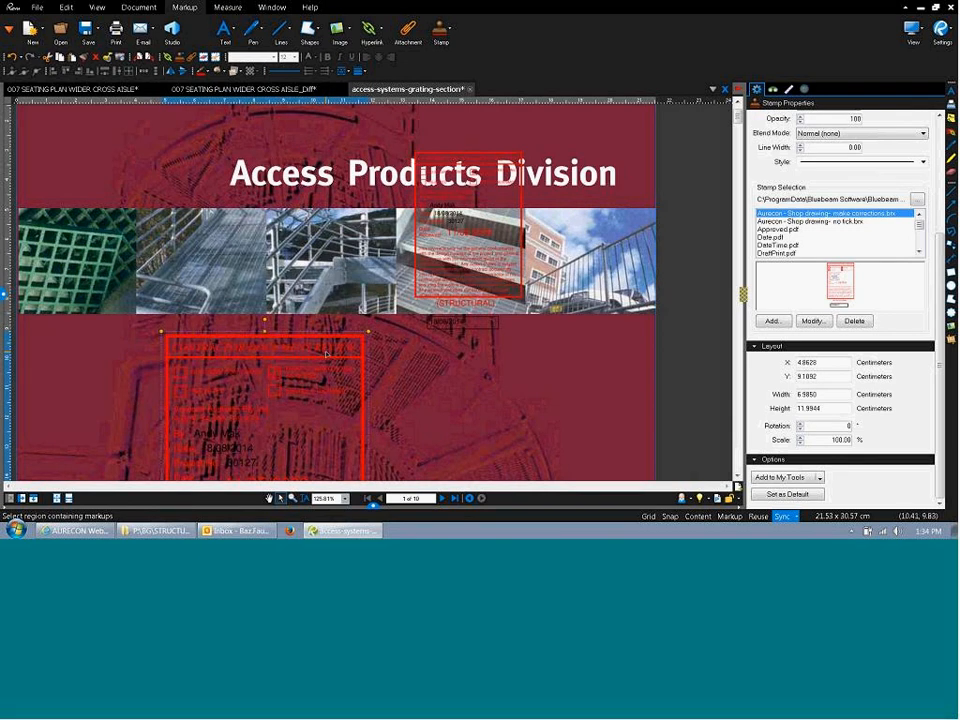
{"action": "left_click", "coordinate": [337, 213]}
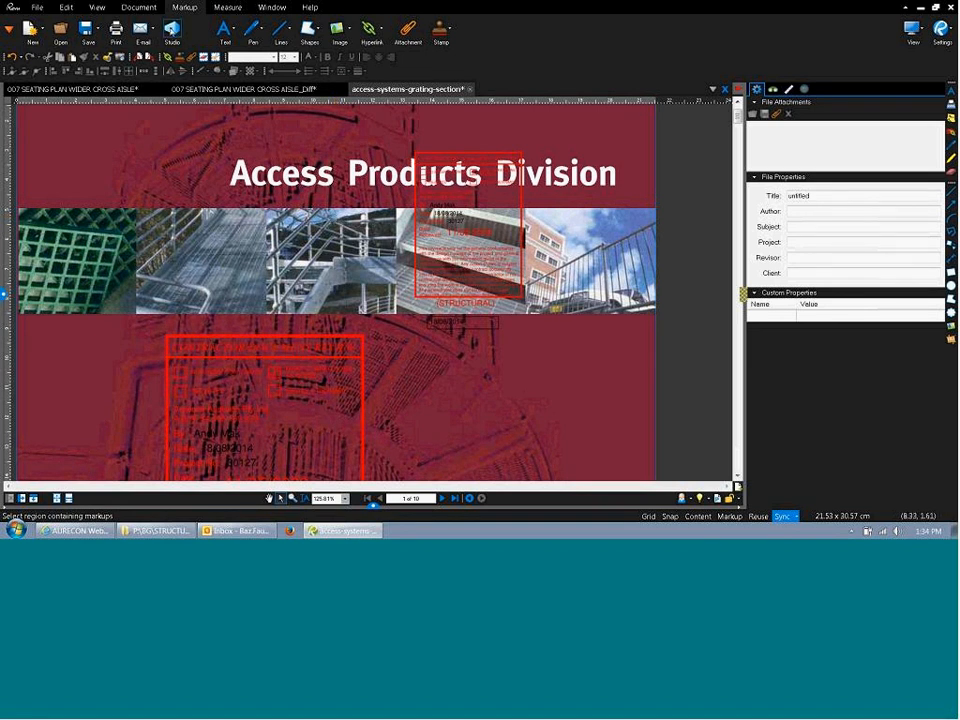
{"action": "left_click", "coordinate": [70, 8]}
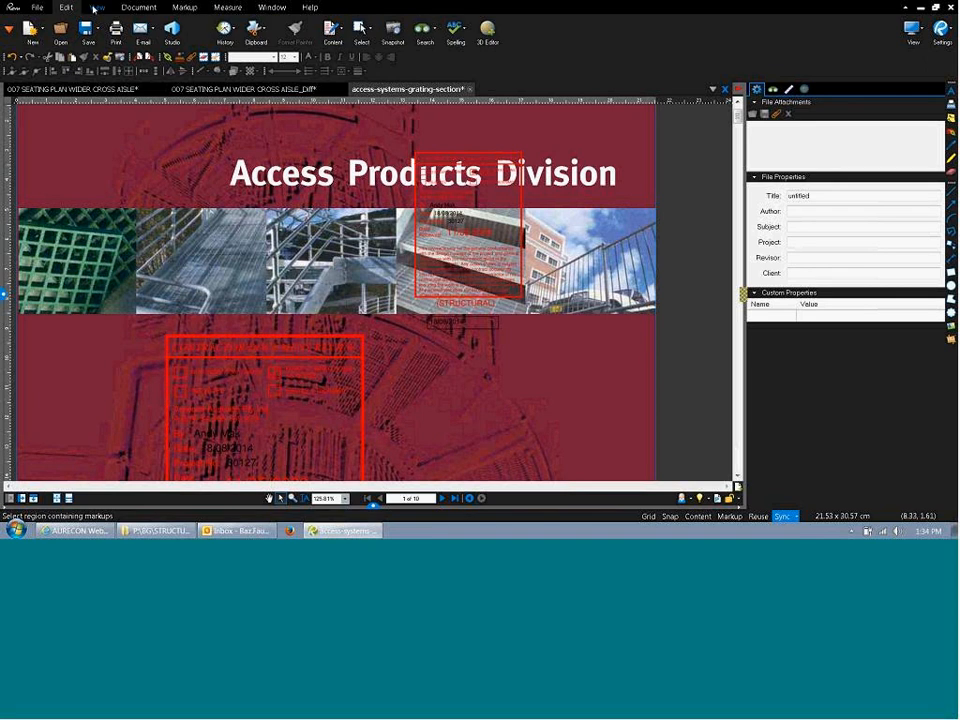
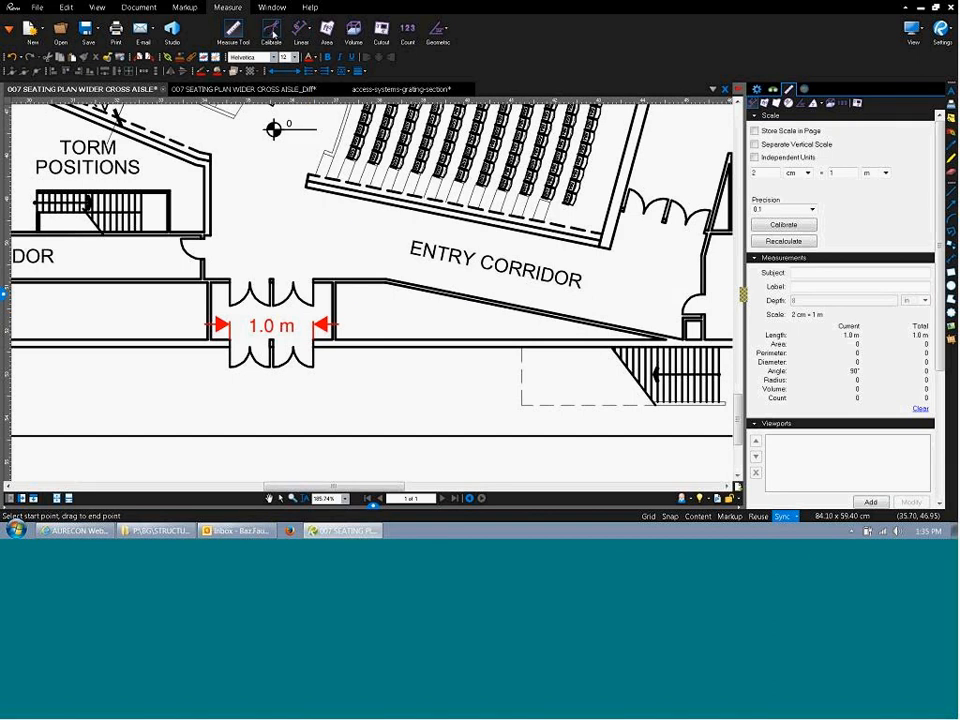
Calibrate the scale across the doorway as 2400 mm, giving 1.904961 cm = 2400 mm.
{"action": "left_click", "coordinate": [272, 33]}
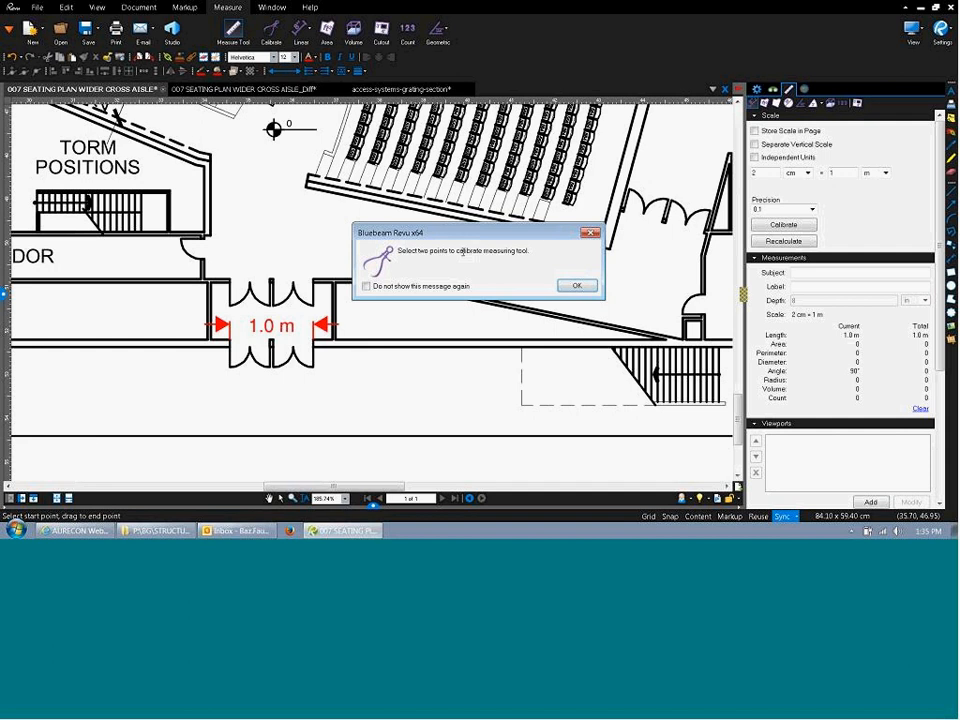
{"action": "left_click", "coordinate": [576, 285]}
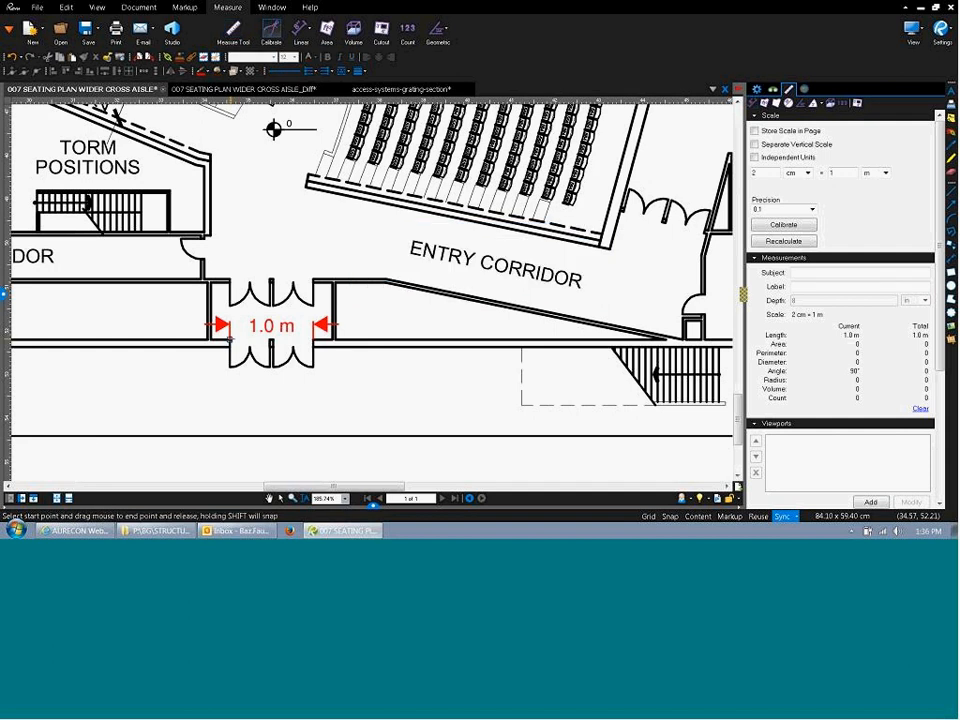
{"action": "left_click_drag", "start_coordinate": [230, 340], "coordinate": [313, 340]}
{"action": "left_click", "coordinate": [490, 263]}
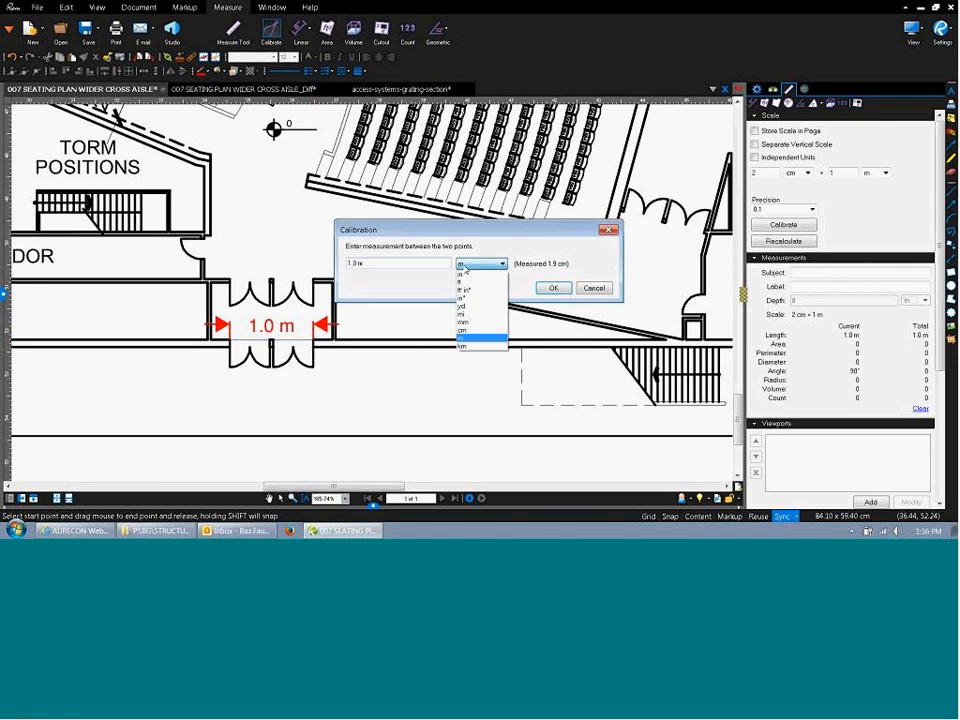
{"action": "left_click", "coordinate": [471, 323]}
{"action": "left_click_drag", "start_coordinate": [396, 262], "coordinate": [253, 270]}
{"action": "type", "text": "2400"}
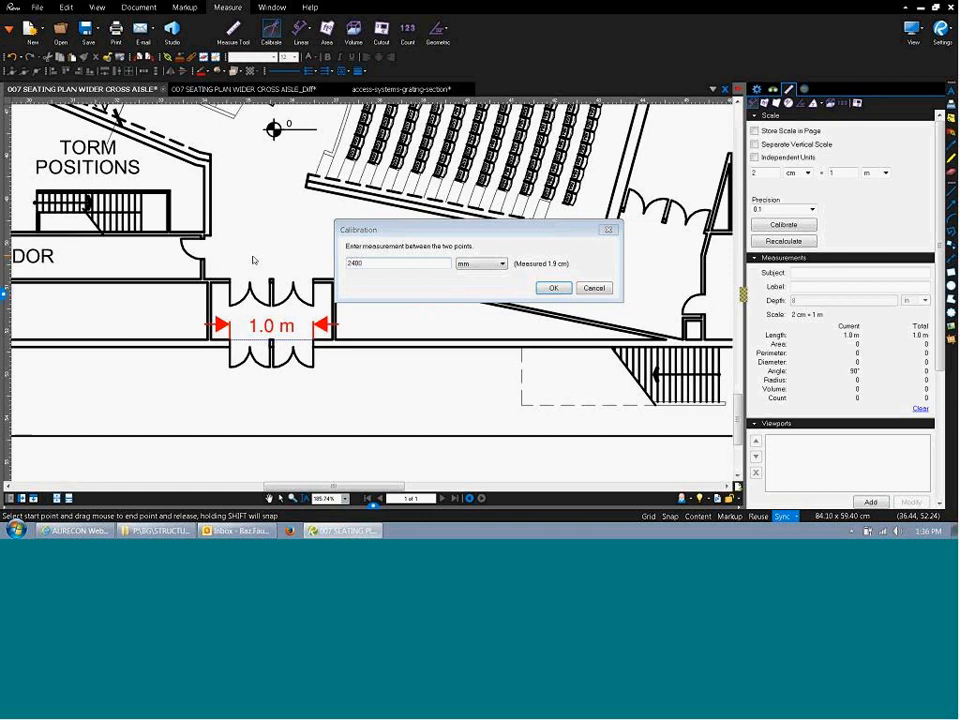
{"action": "key", "text": "Return"}
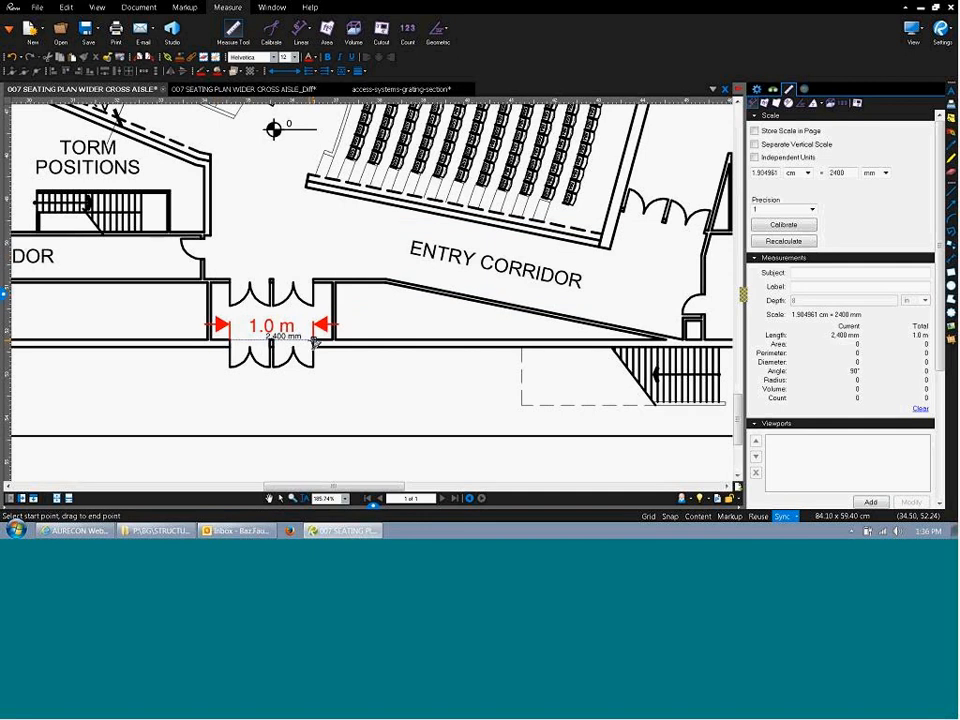
{"action": "scroll", "coordinate": [283, 345], "scroll_direction": "down", "scroll_amount": 10}
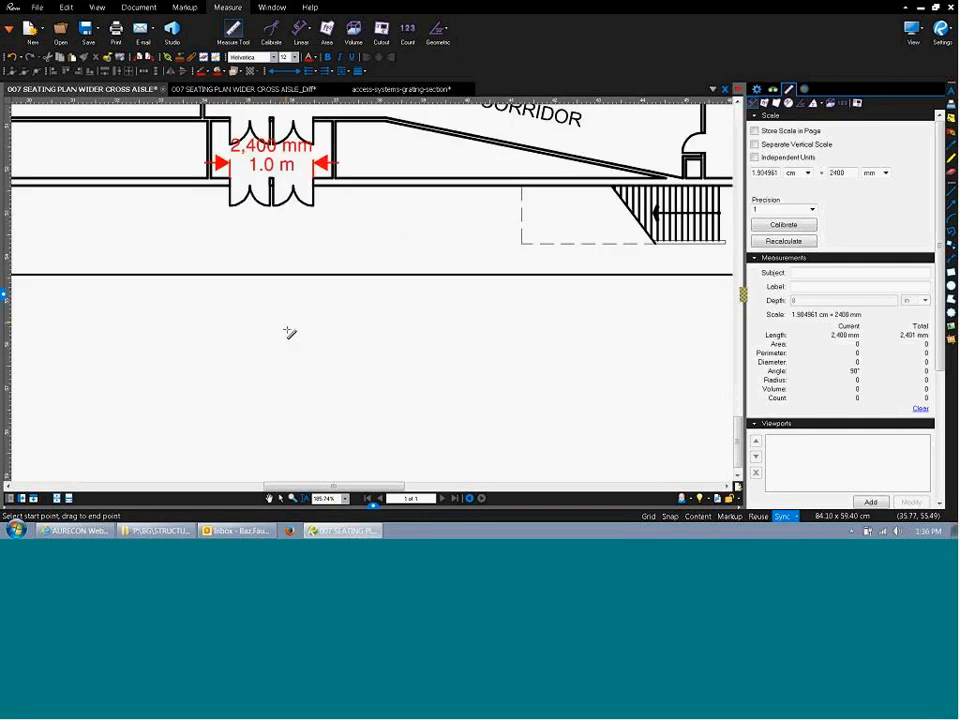
{"action": "scroll", "coordinate": [289, 342], "scroll_direction": "up", "scroll_amount": 10}
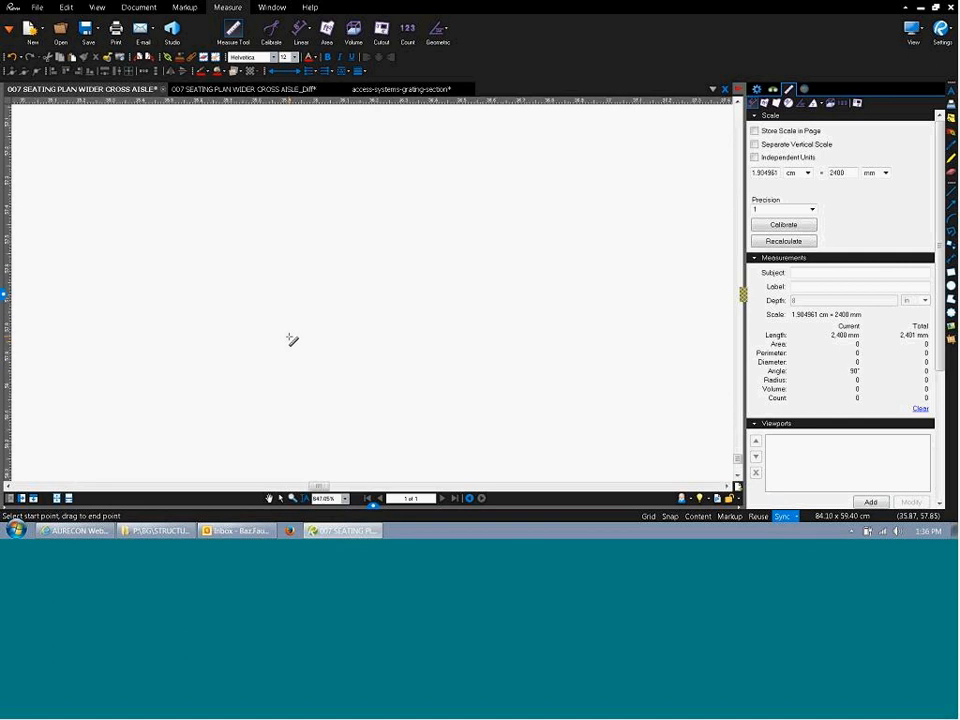
{"action": "scroll", "coordinate": [293, 287], "scroll_direction": "down", "scroll_amount": 7}
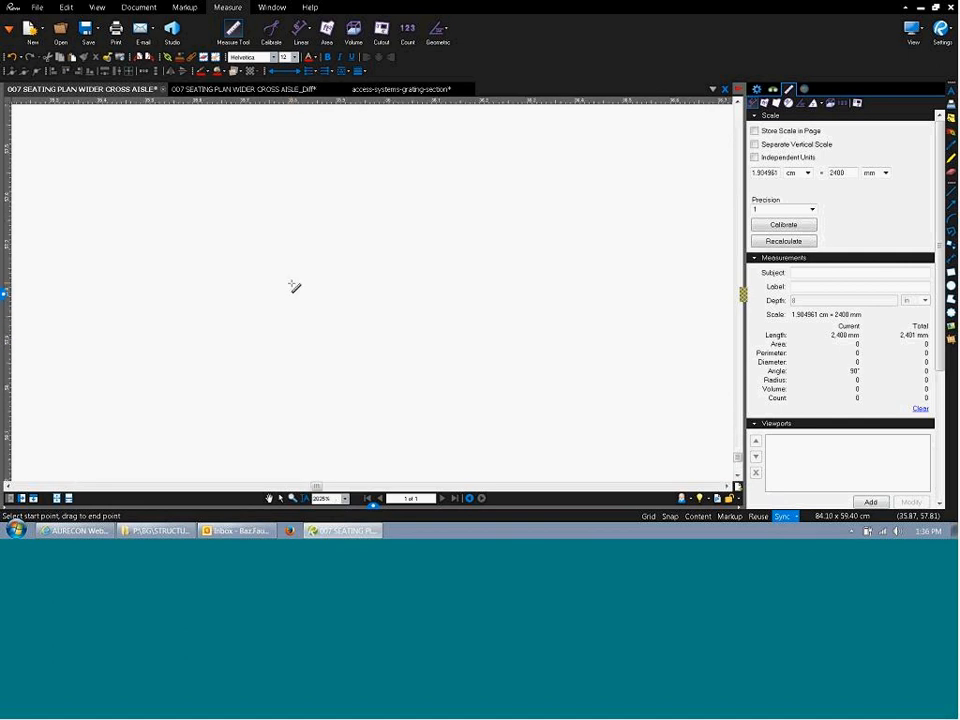
{"action": "scroll", "coordinate": [246, 388], "scroll_direction": "up", "scroll_amount": 9}
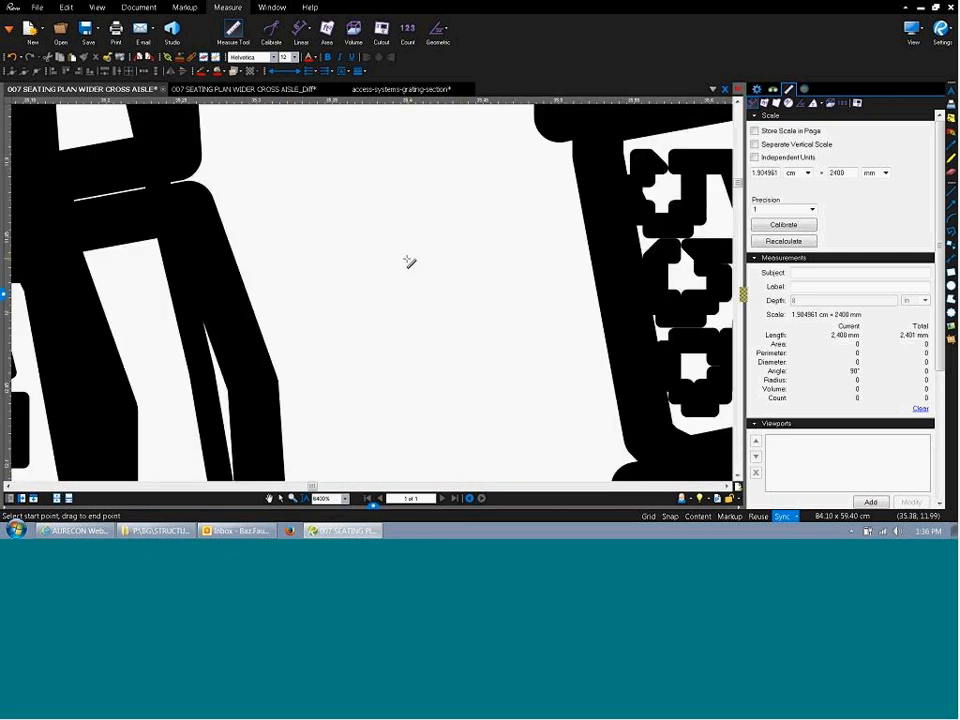
{"action": "scroll", "coordinate": [409, 262], "scroll_direction": "down", "scroll_amount": 9}
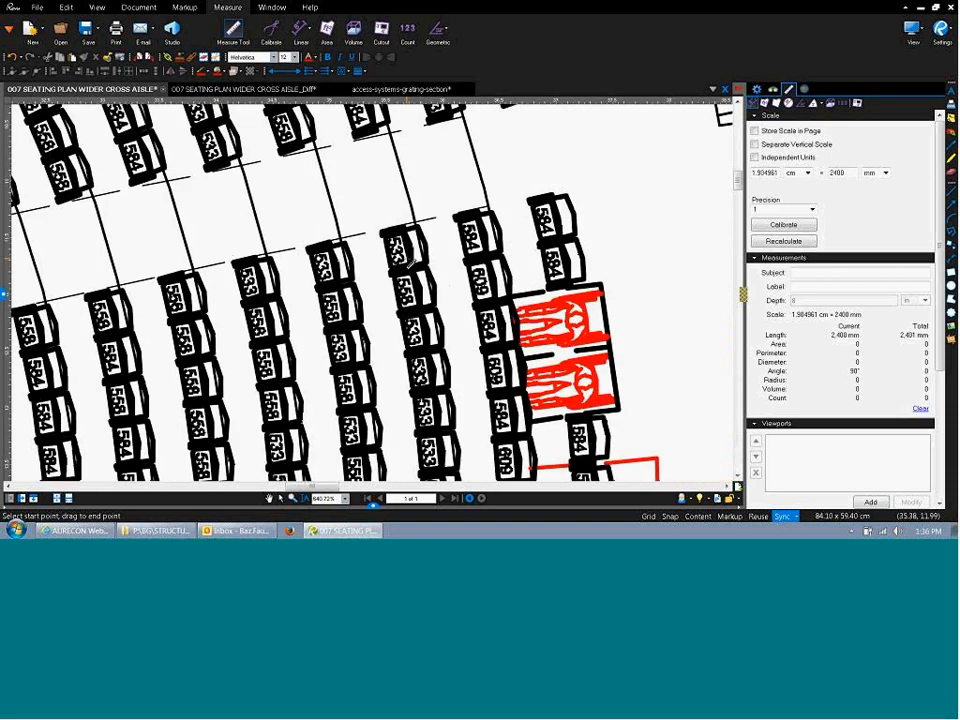
{"action": "scroll", "coordinate": [409, 262], "scroll_direction": "down", "scroll_amount": 7}
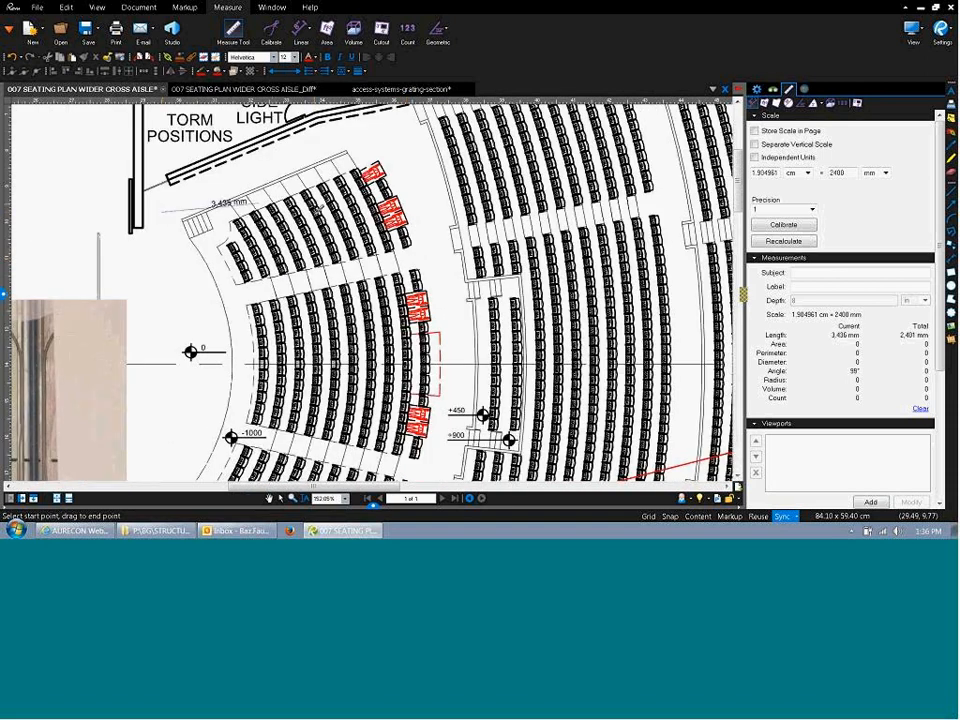
Finish the 5,450 mm dimension, set the scale to 2 cm, and measure 100 mm and 1,728 mm.
{"action": "left_click", "coordinate": [308, 193]}
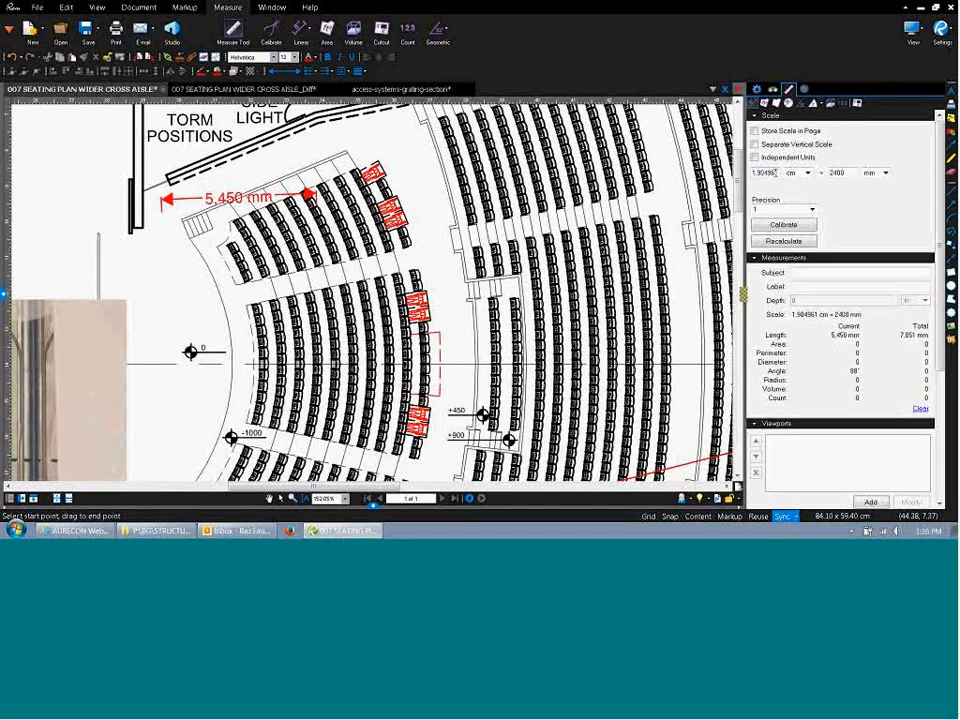
{"action": "double_click", "coordinate": [779, 173]}
{"action": "type", "text": "2"}
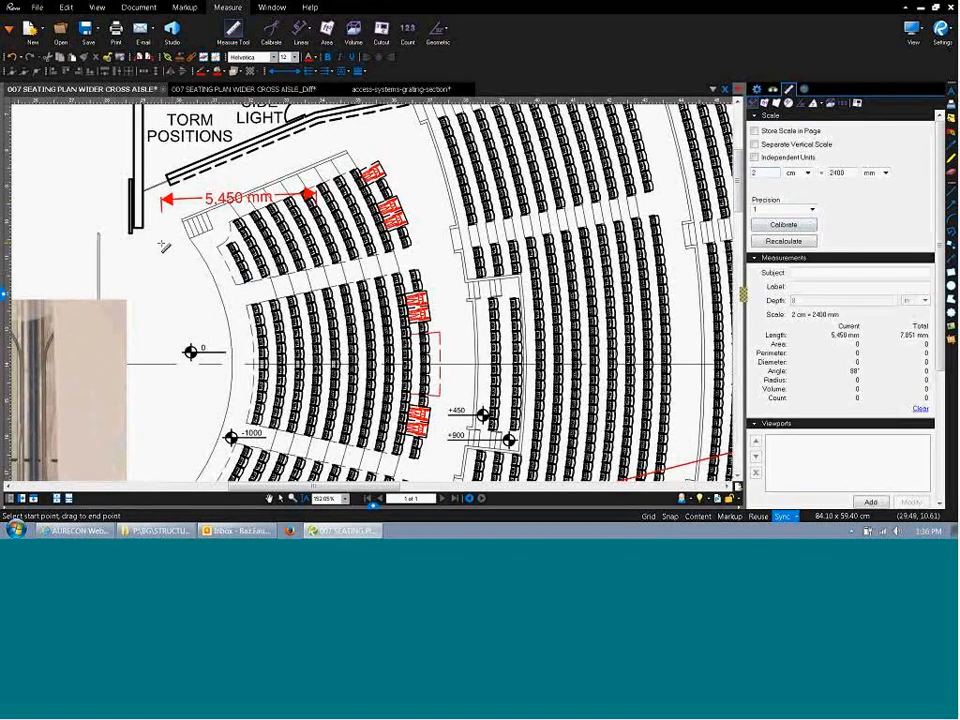
{"action": "left_click_drag", "start_coordinate": [171, 279], "coordinate": [181, 279]}
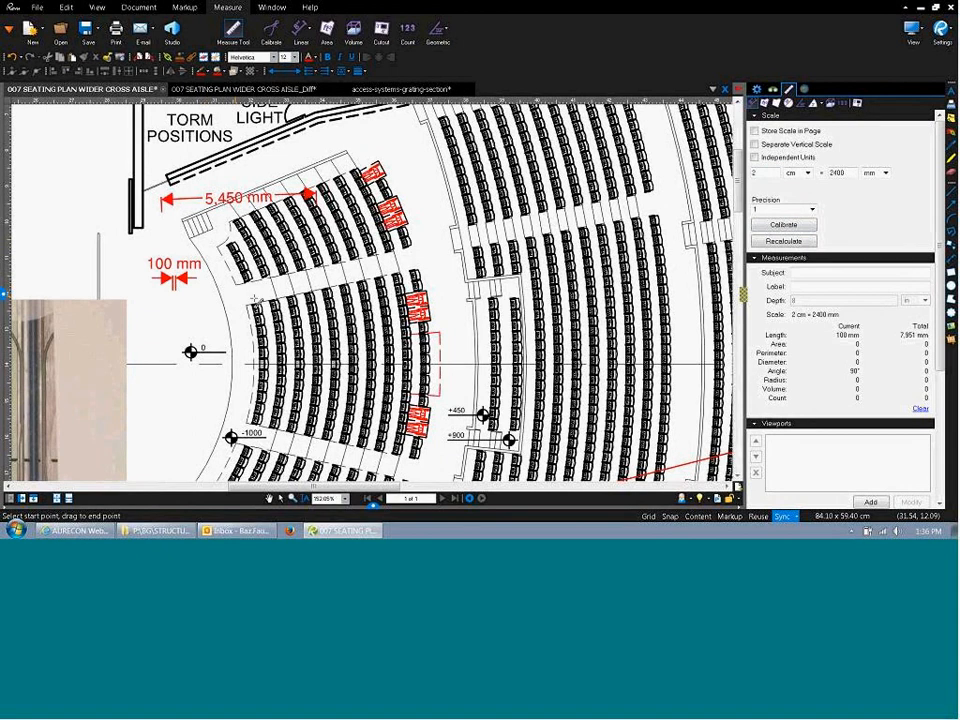
{"action": "left_click_drag", "start_coordinate": [280, 301], "coordinate": [287, 299]}
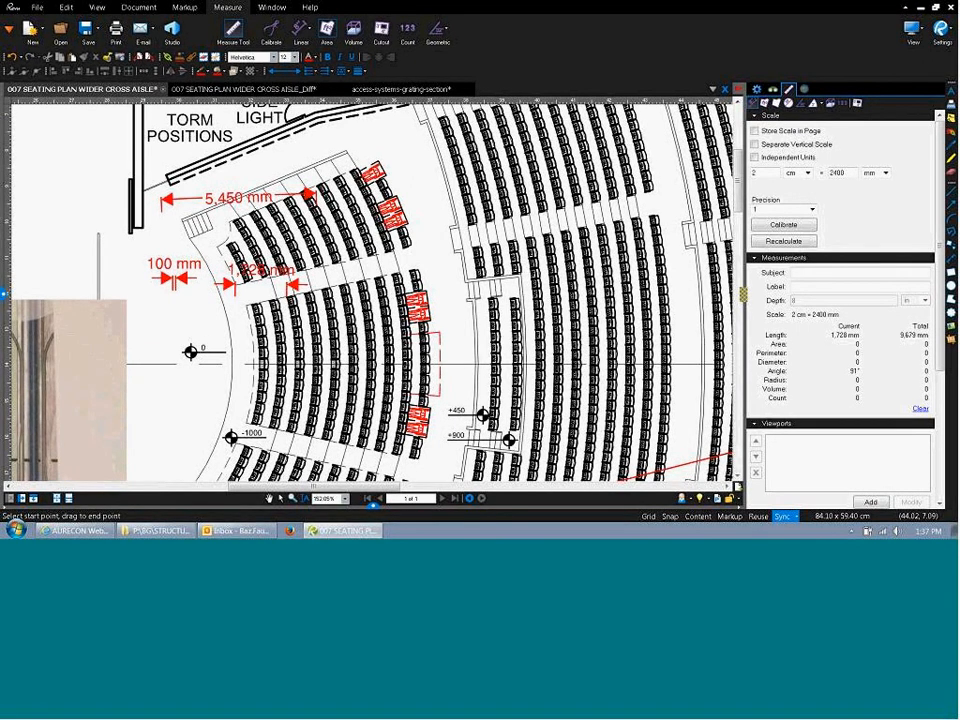
Measure a four-sided area of 10,654,780 sq mm over the seating block.
{"action": "left_click", "coordinate": [327, 30]}
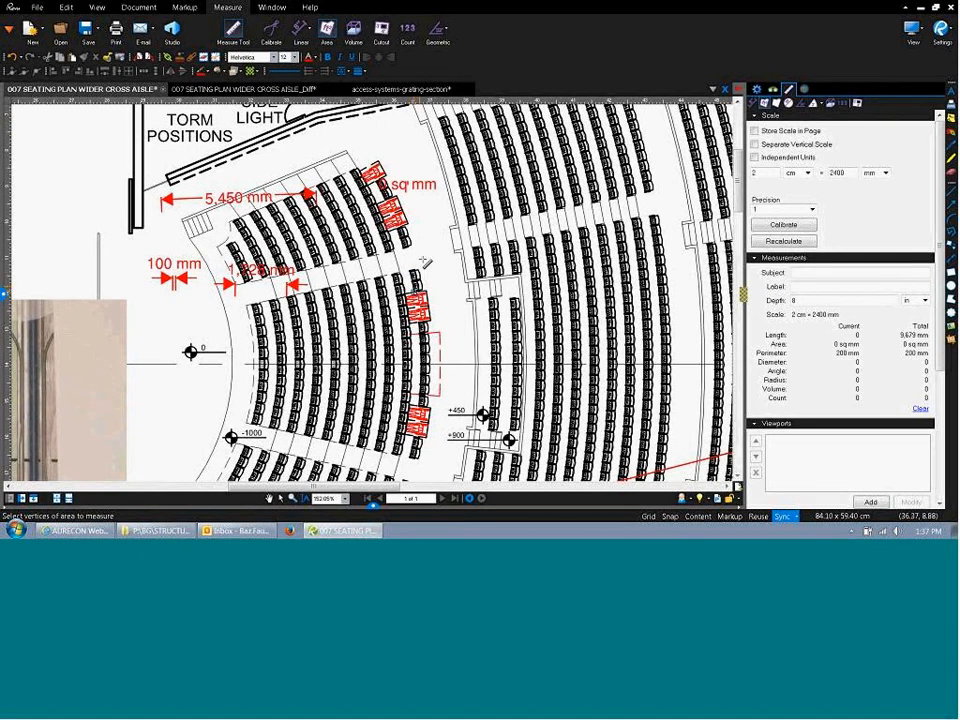
{"action": "left_click", "coordinate": [424, 260]}
{"action": "left_click", "coordinate": [429, 344]}
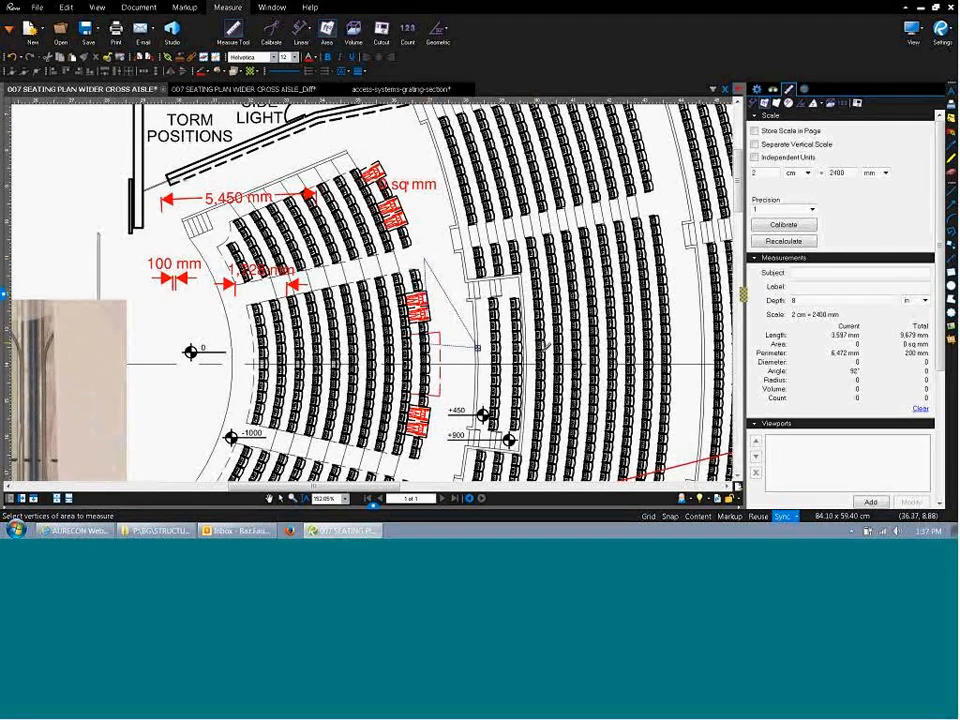
{"action": "left_click", "coordinate": [540, 342]}
{"action": "left_click", "coordinate": [548, 270]}
{"action": "double_click", "coordinate": [549, 268]}
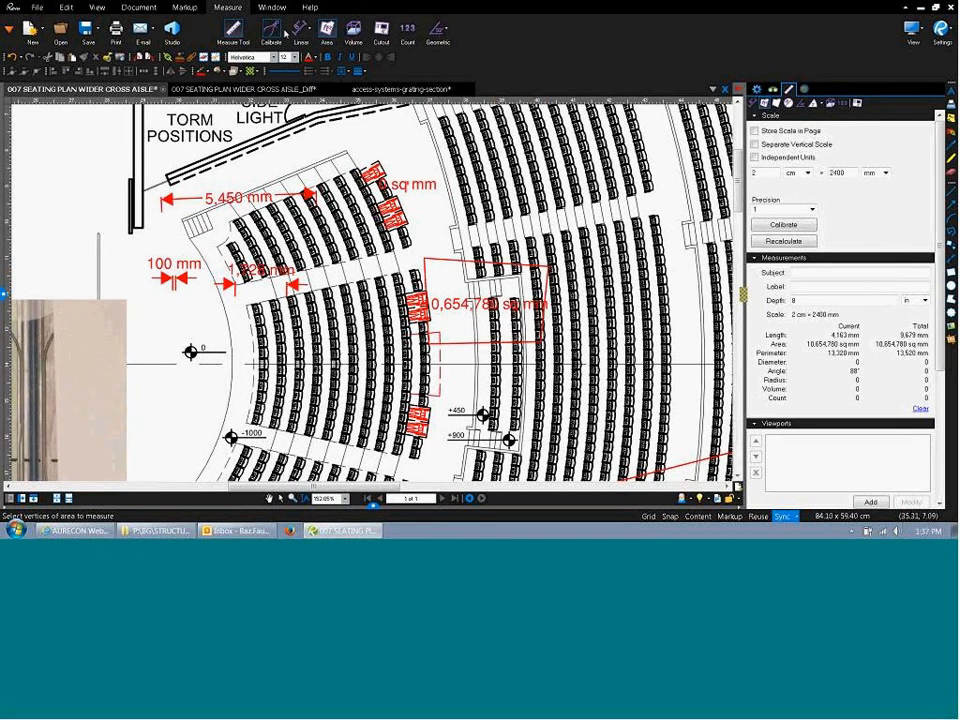
Add a triangular area of 3,895,572 sq mm over the upper seating block.
{"action": "left_click", "coordinate": [437, 30]}
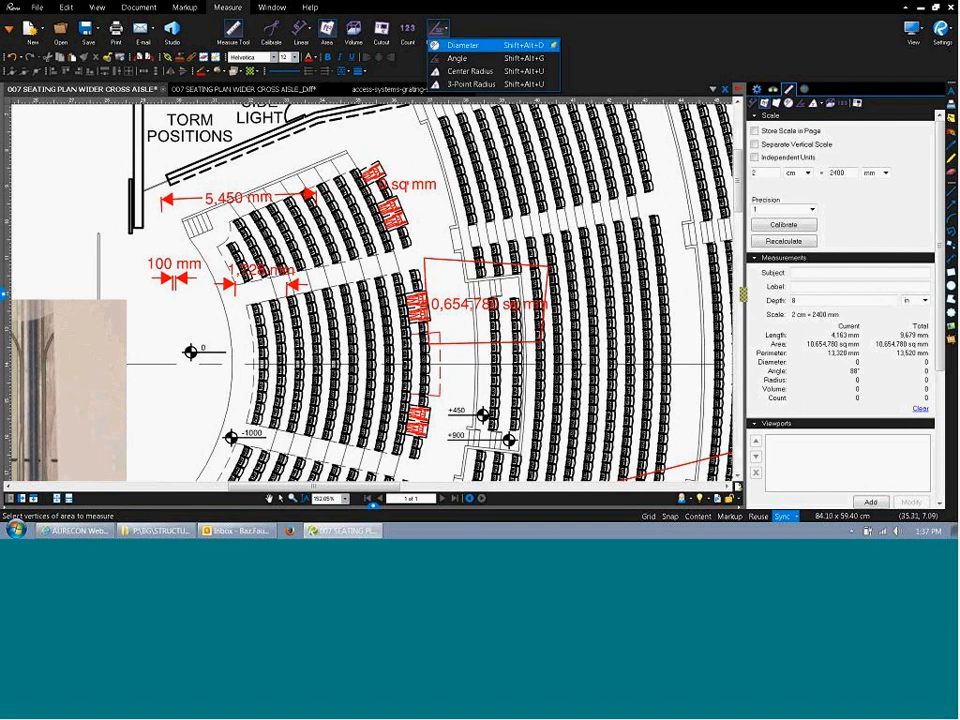
{"action": "left_click", "coordinate": [437, 30]}
{"action": "left_click", "coordinate": [457, 137]}
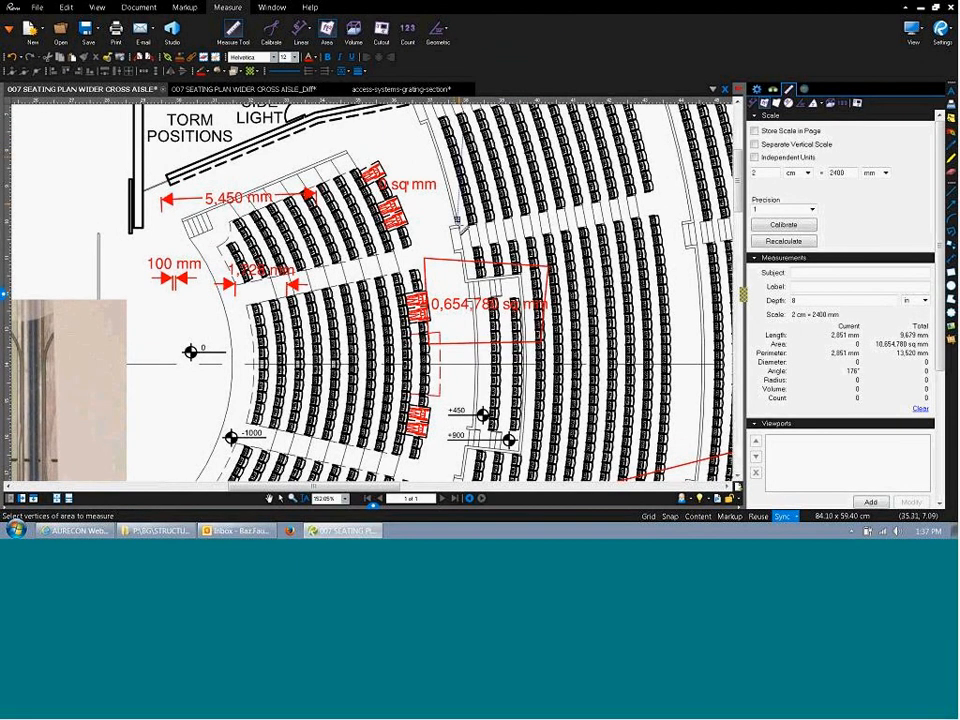
{"action": "left_click", "coordinate": [458, 228]}
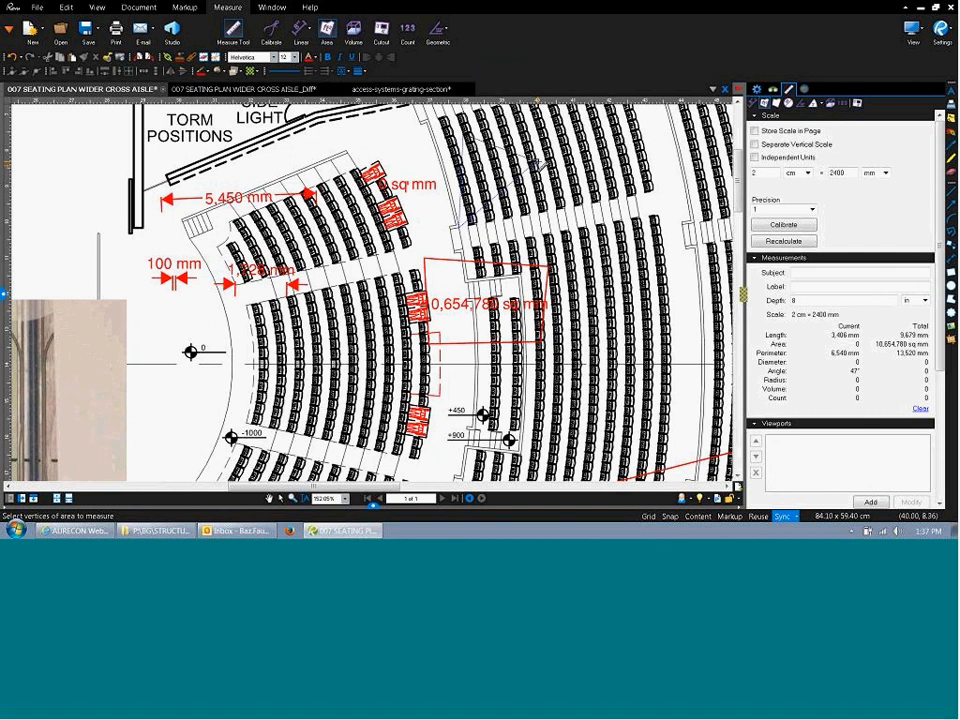
{"action": "left_click", "coordinate": [538, 163]}
{"action": "key", "text": "Return"}
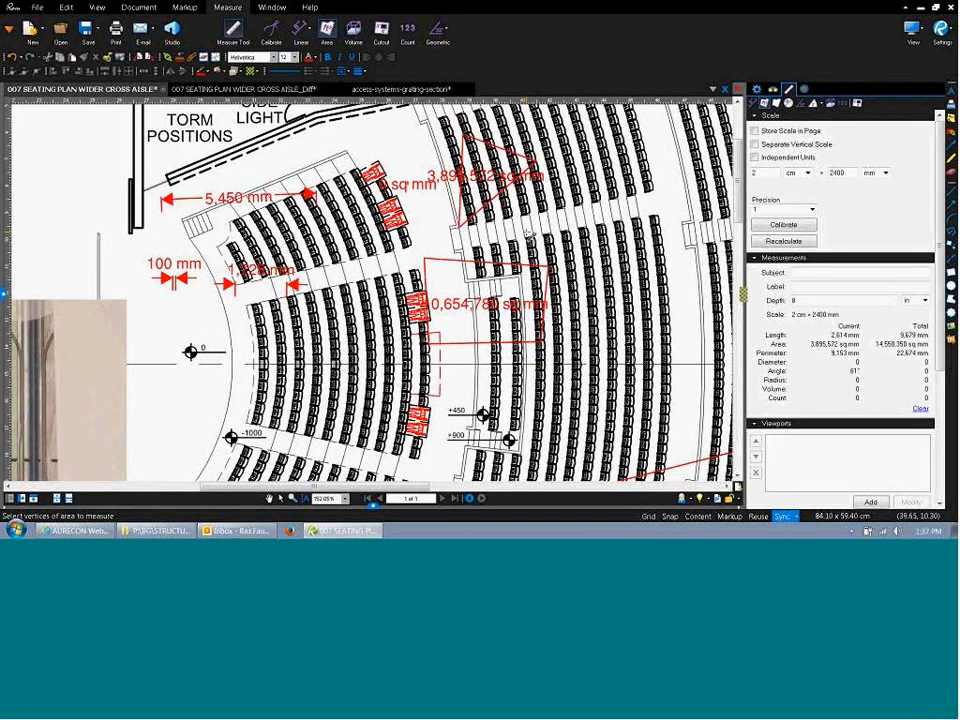
{"action": "scroll", "coordinate": [529, 233], "scroll_direction": "down", "scroll_amount": 2}
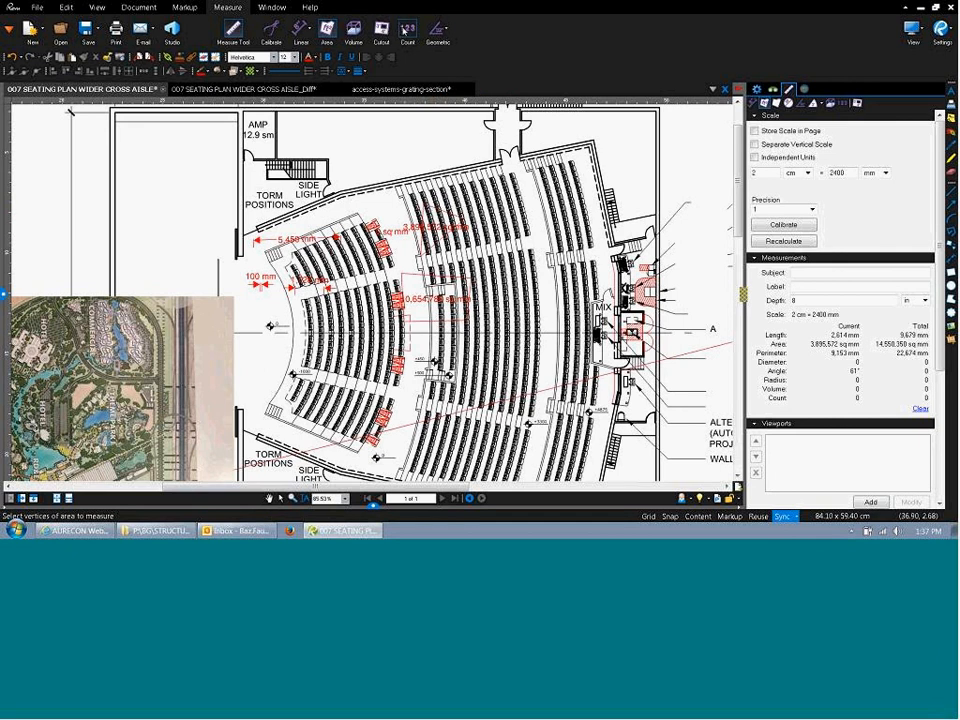
Count five doorways with red check marks, then clear the measurement totals to zero.
{"action": "left_click", "coordinate": [407, 32]}
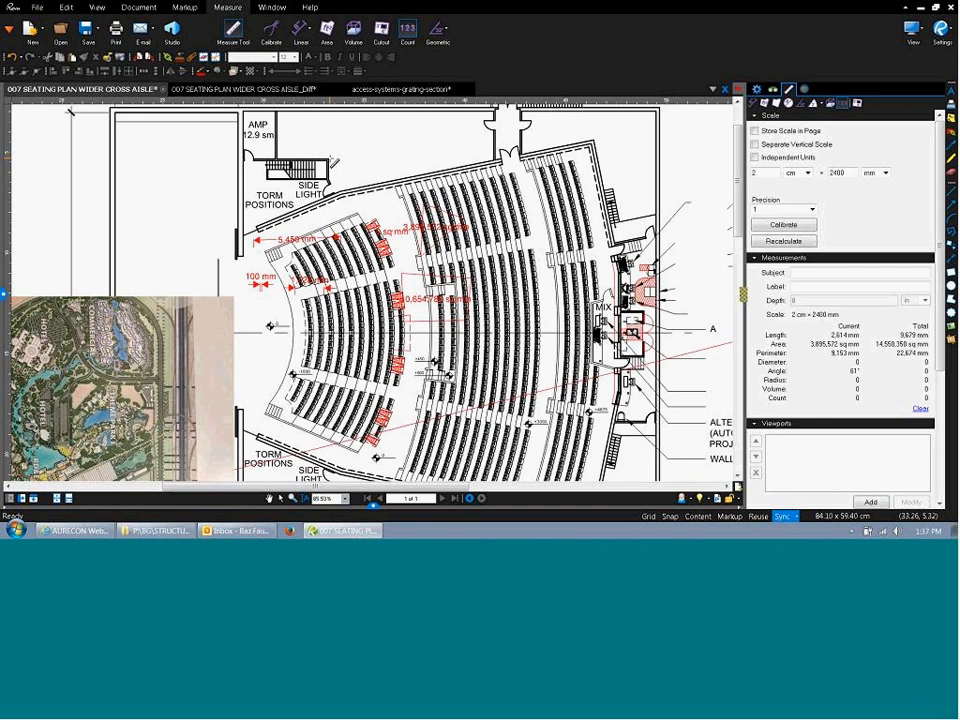
{"action": "left_click", "coordinate": [245, 157]}
{"action": "left_click", "coordinate": [494, 125]}
{"action": "left_click", "coordinate": [527, 125]}
{"action": "left_click", "coordinate": [508, 157]}
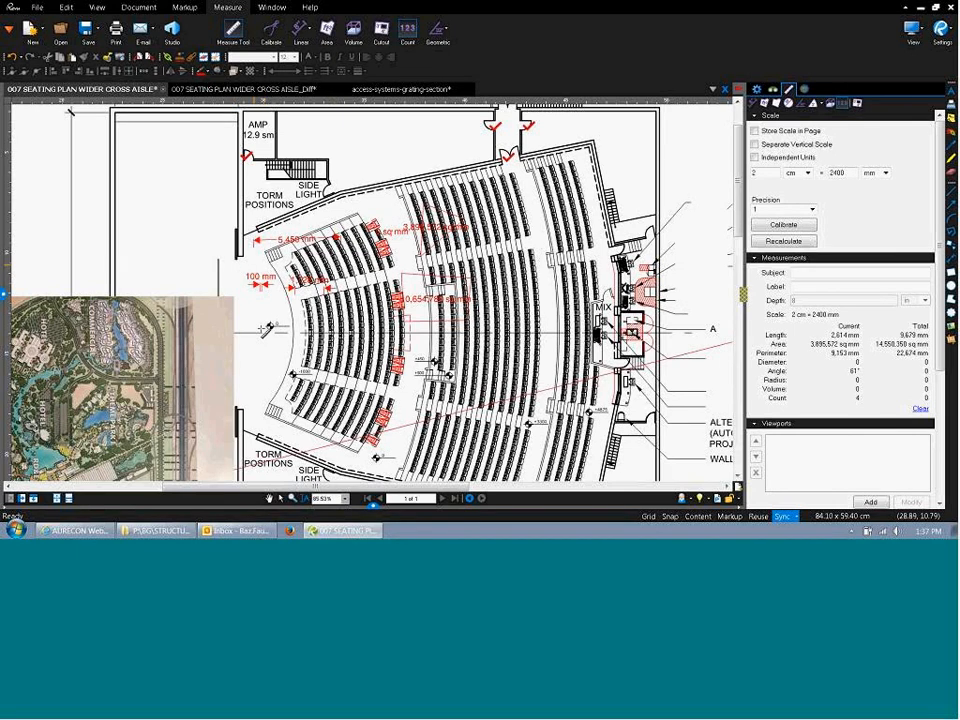
{"action": "left_click", "coordinate": [269, 427]}
{"action": "left_click", "coordinate": [920, 408]}
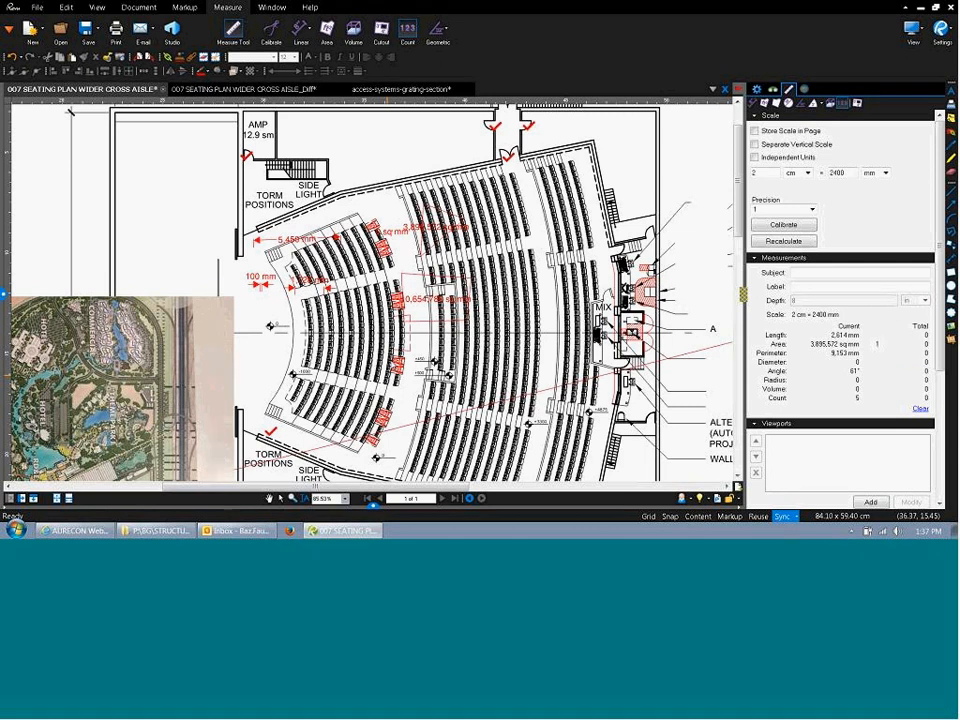
{"action": "left_click", "coordinate": [249, 159]}
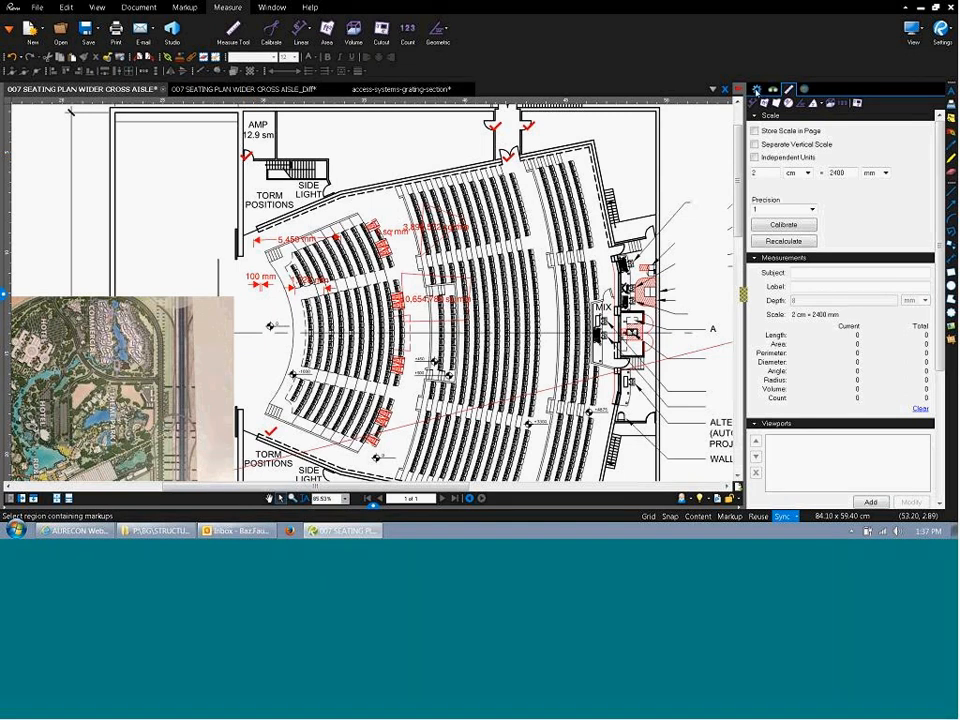
Show the Properties panel and deselect the count marks.
{"action": "left_click", "coordinate": [757, 91]}
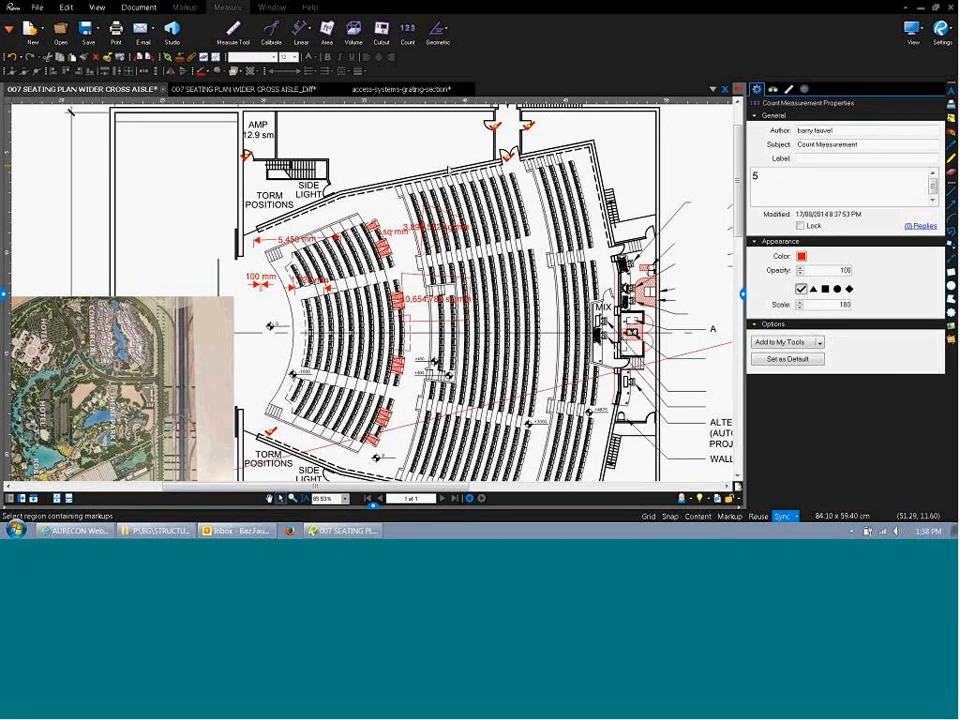
{"action": "left_click", "coordinate": [448, 170]}
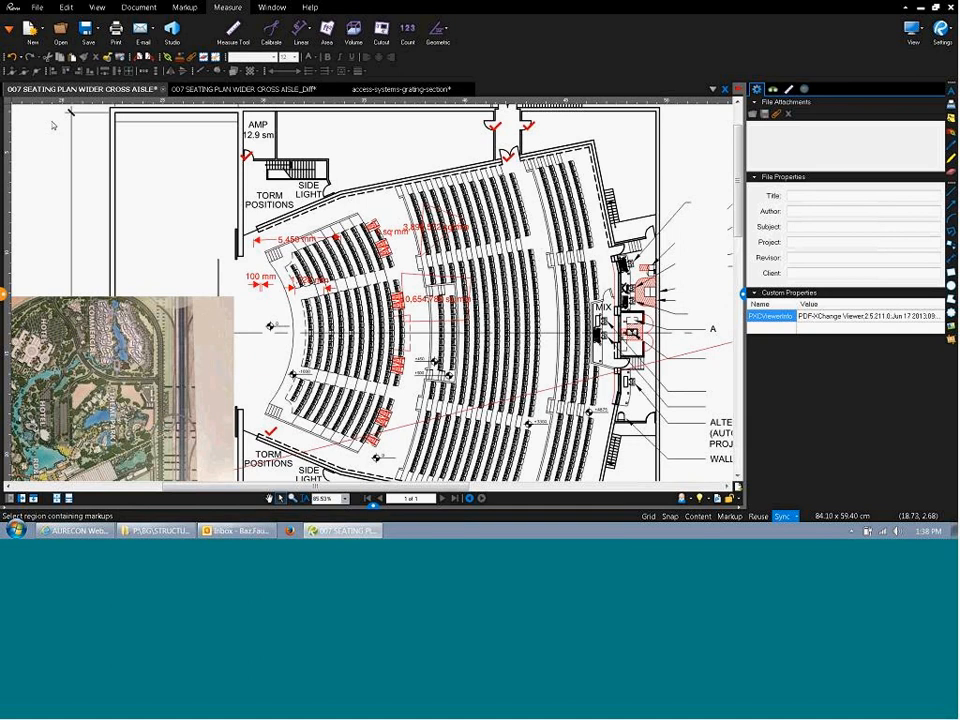
Place numbered squares 1–5 beside the AMP room and make square 5's border white.
{"action": "left_click", "coordinate": [3, 294]}
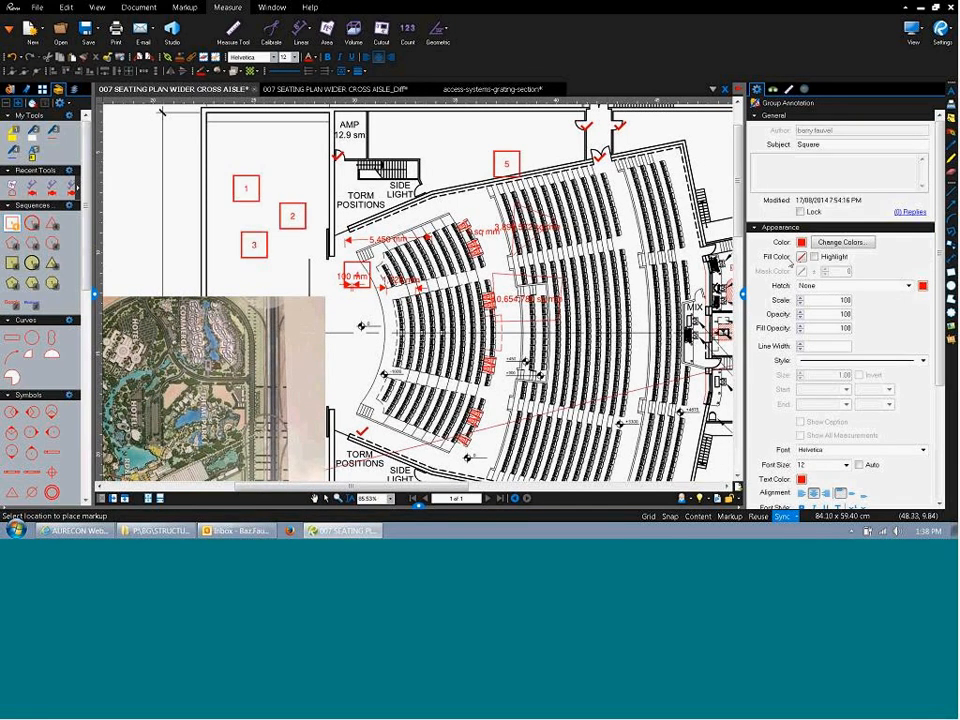
{"action": "key", "text": "Escape"}
{"action": "left_click", "coordinate": [494, 172]}
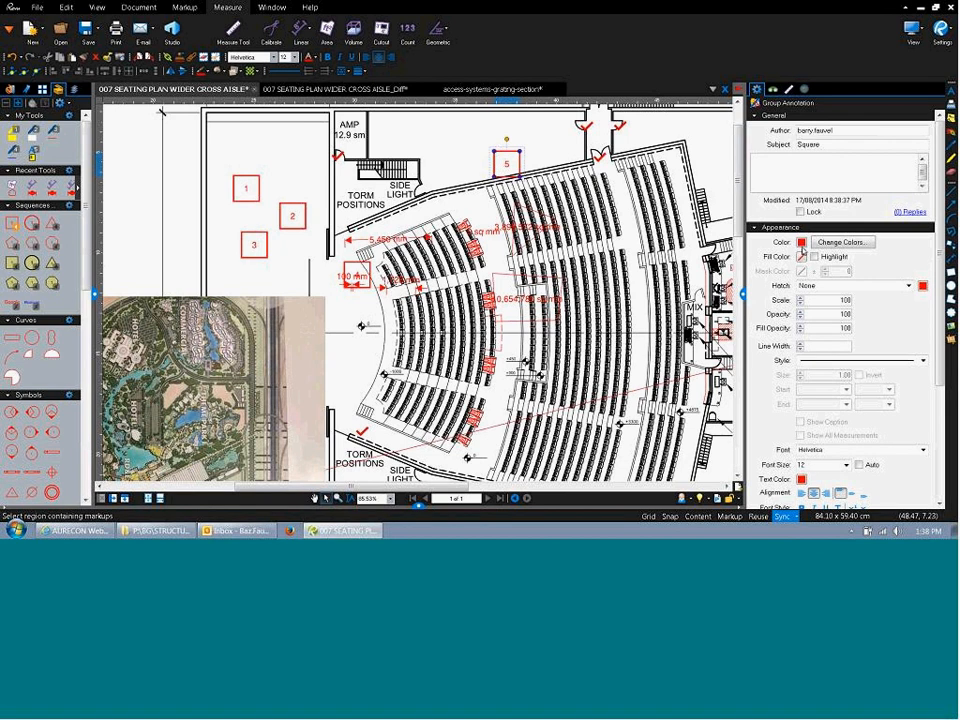
{"action": "left_click", "coordinate": [802, 243]}
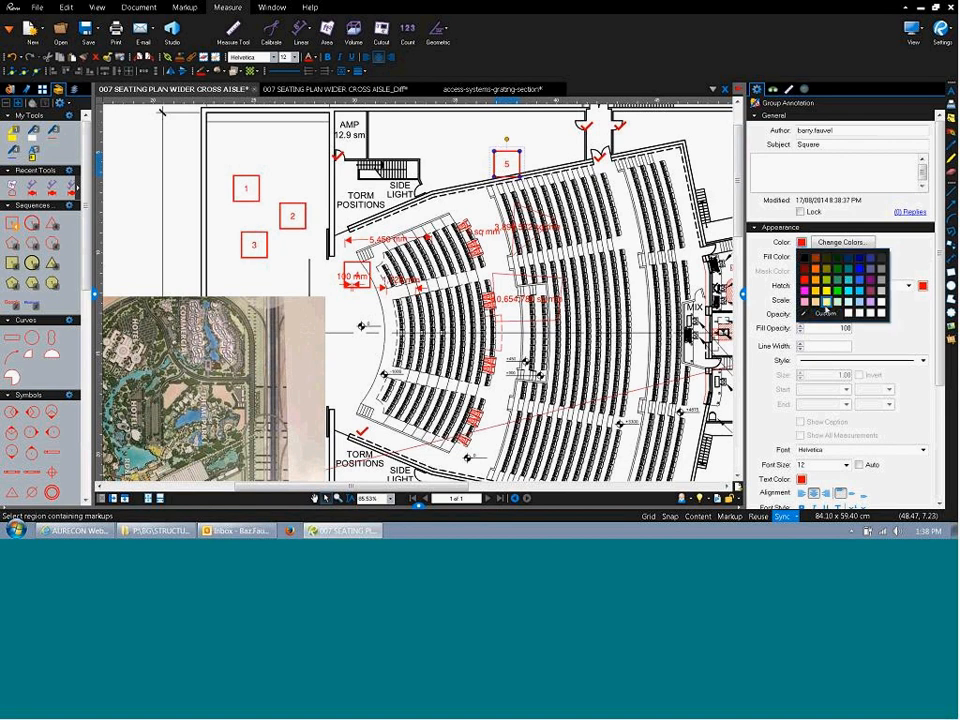
{"action": "left_click", "coordinate": [908, 275]}
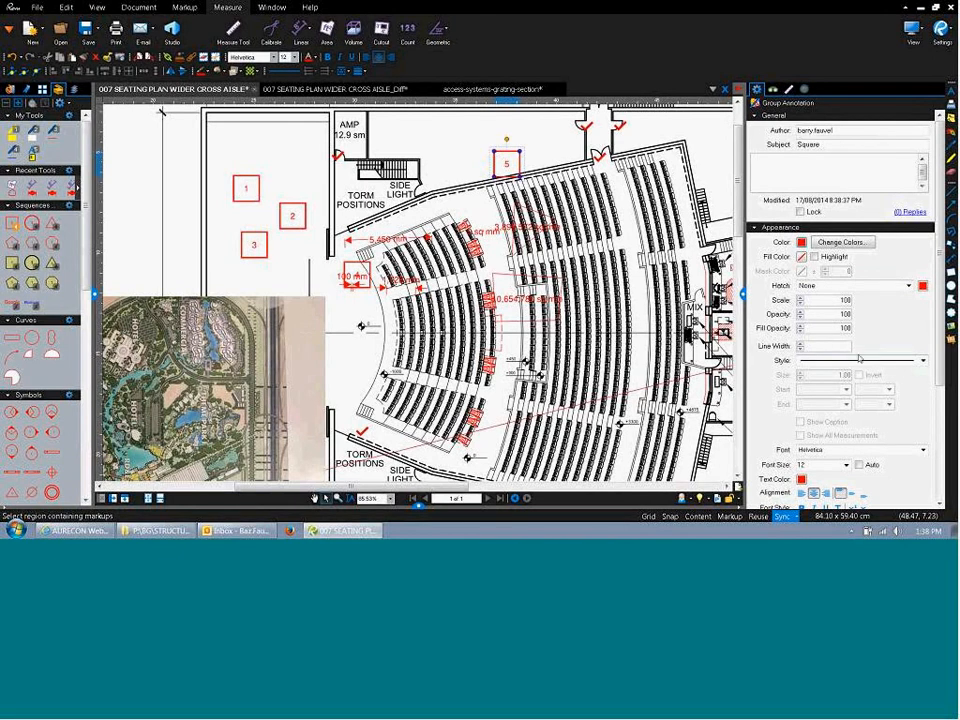
{"action": "left_click", "coordinate": [801, 243]}
{"action": "left_click", "coordinate": [805, 258]}
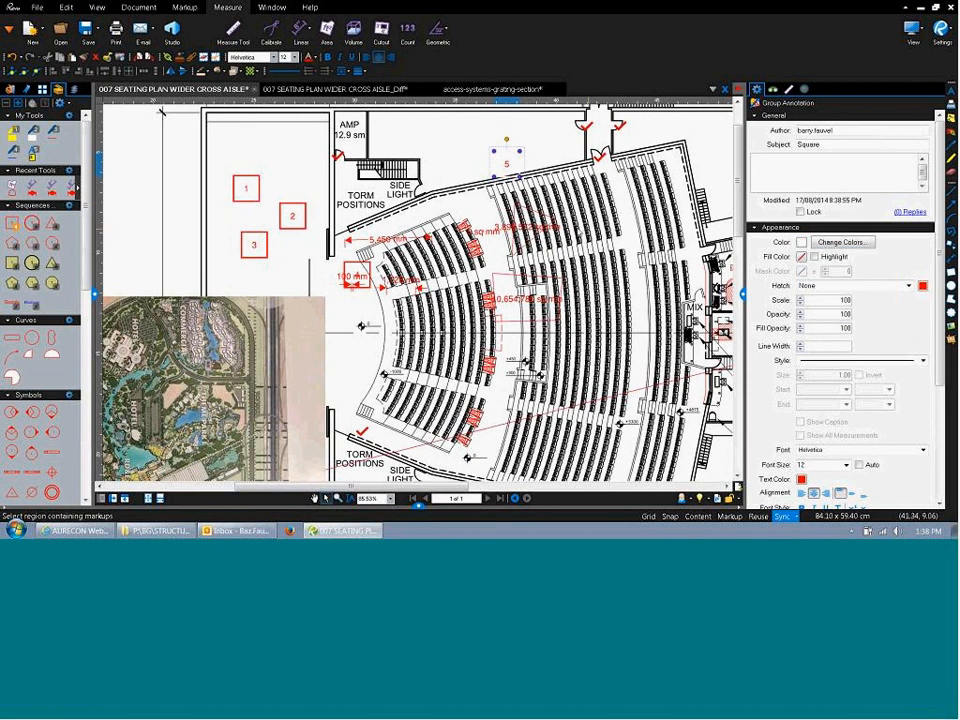
{"action": "left_click", "coordinate": [526, 204]}
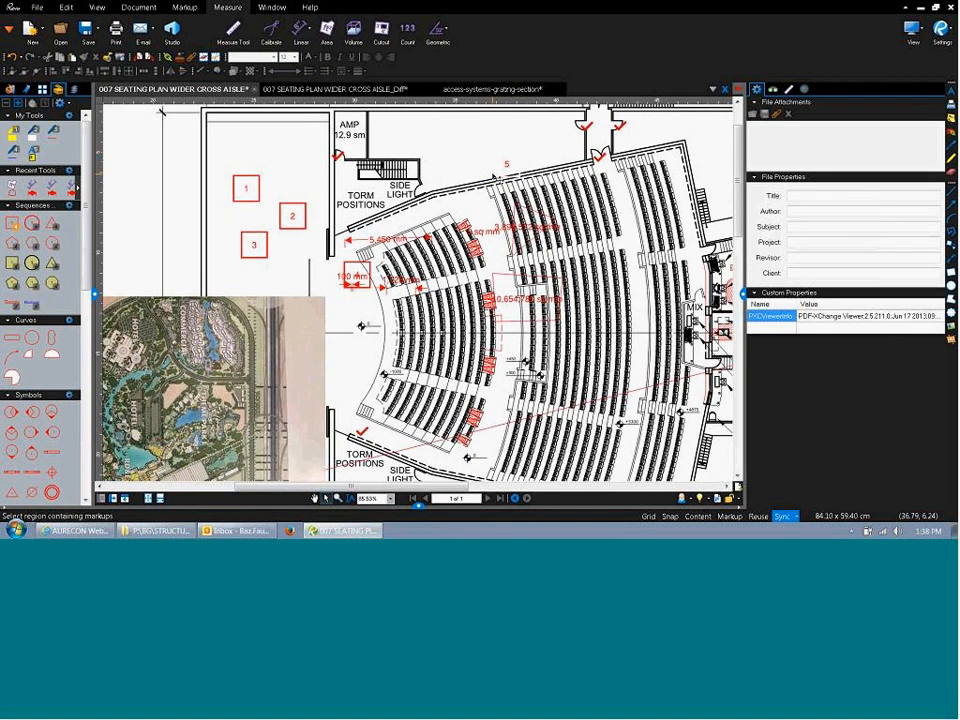
{"action": "left_click", "coordinate": [292, 214]}
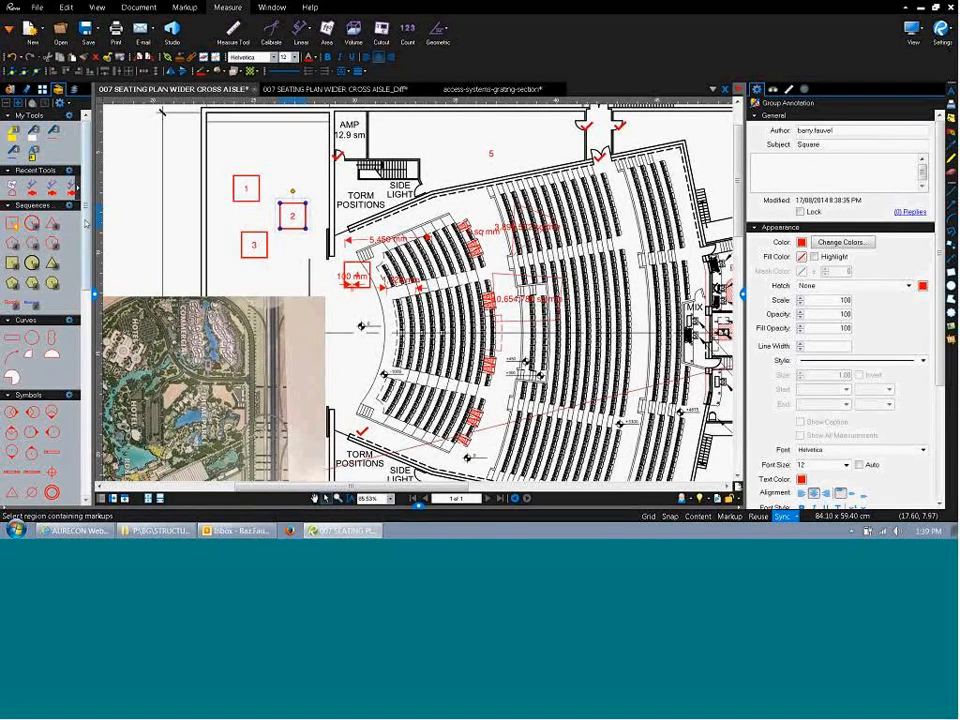
{"action": "left_click", "coordinate": [32, 222]}
Place numbered circles from 1 along the top seat row and down the right seating block.
{"action": "left_click", "coordinate": [461, 178]}
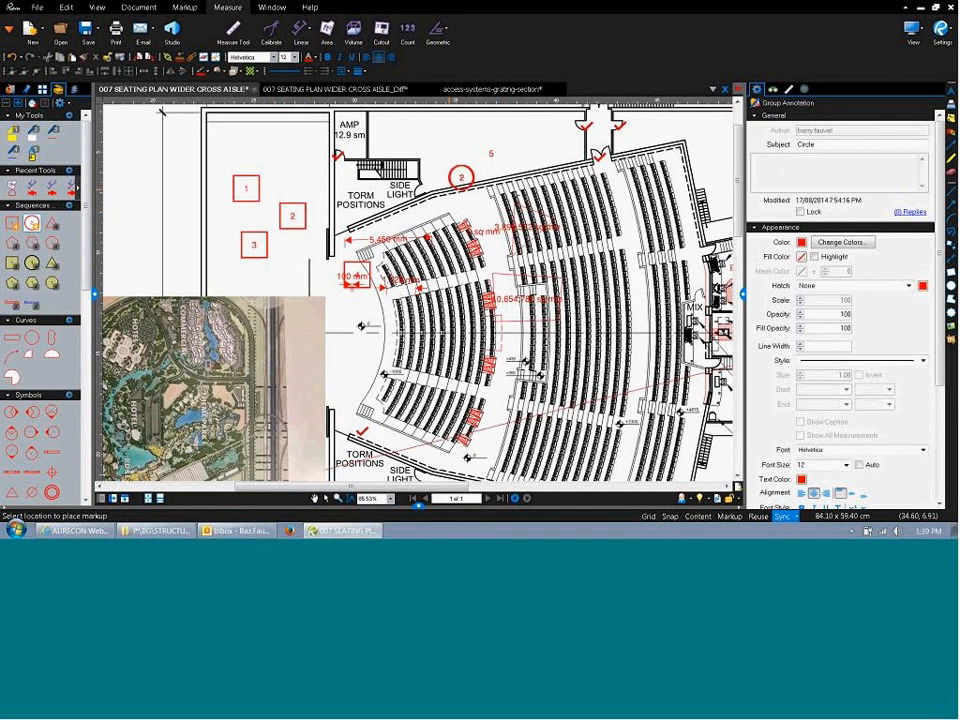
{"action": "left_click", "coordinate": [539, 183]}
{"action": "left_click", "coordinate": [598, 189]}
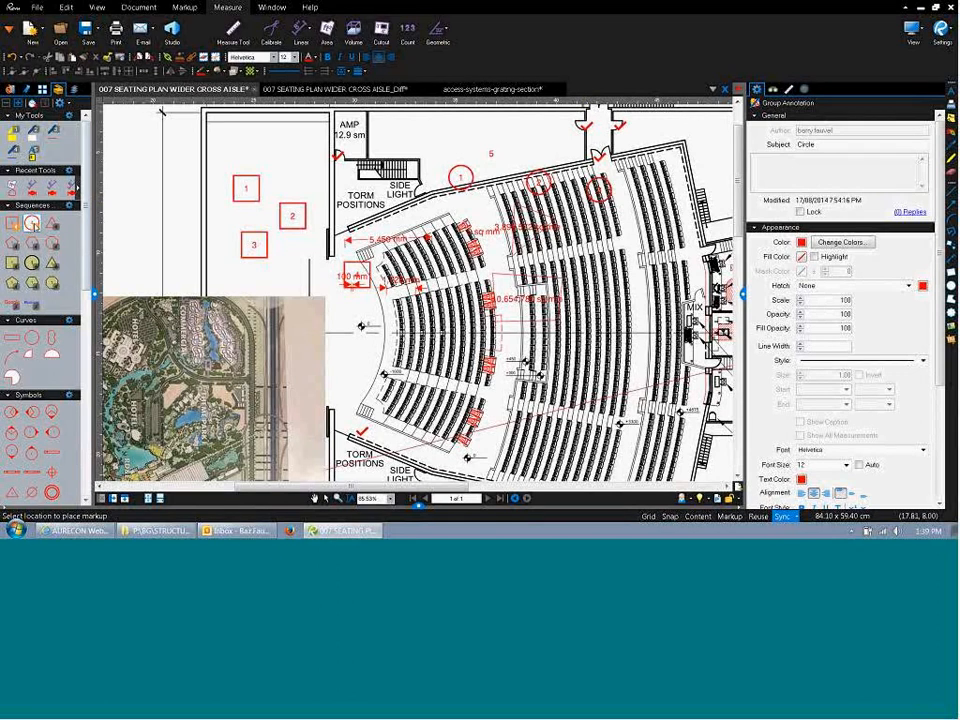
{"action": "left_click", "coordinate": [34, 225]}
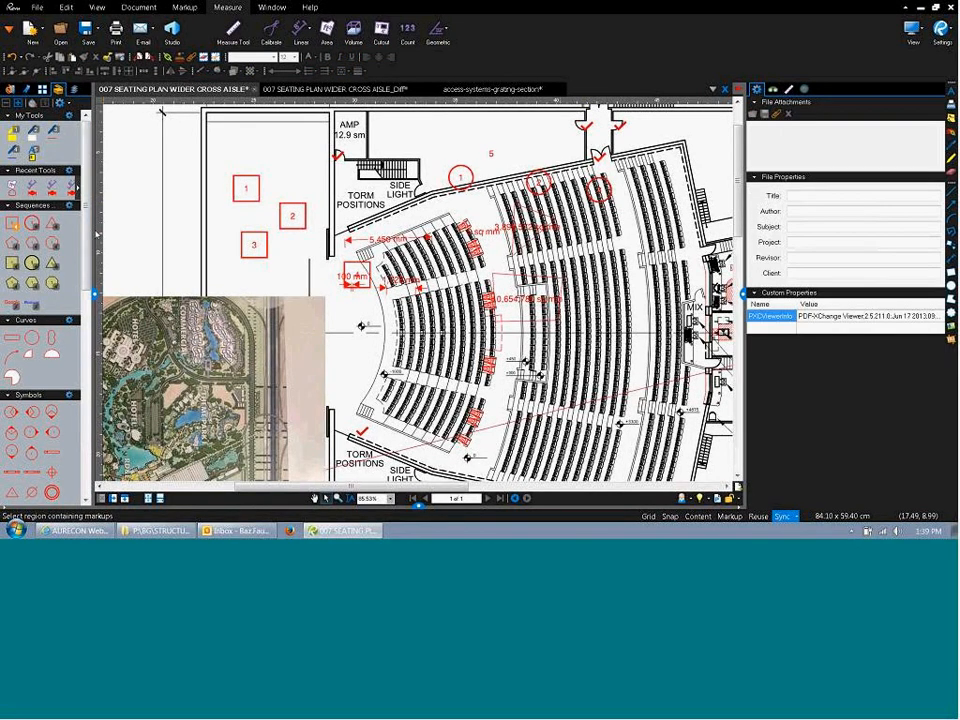
{"action": "left_click", "coordinate": [35, 224]}
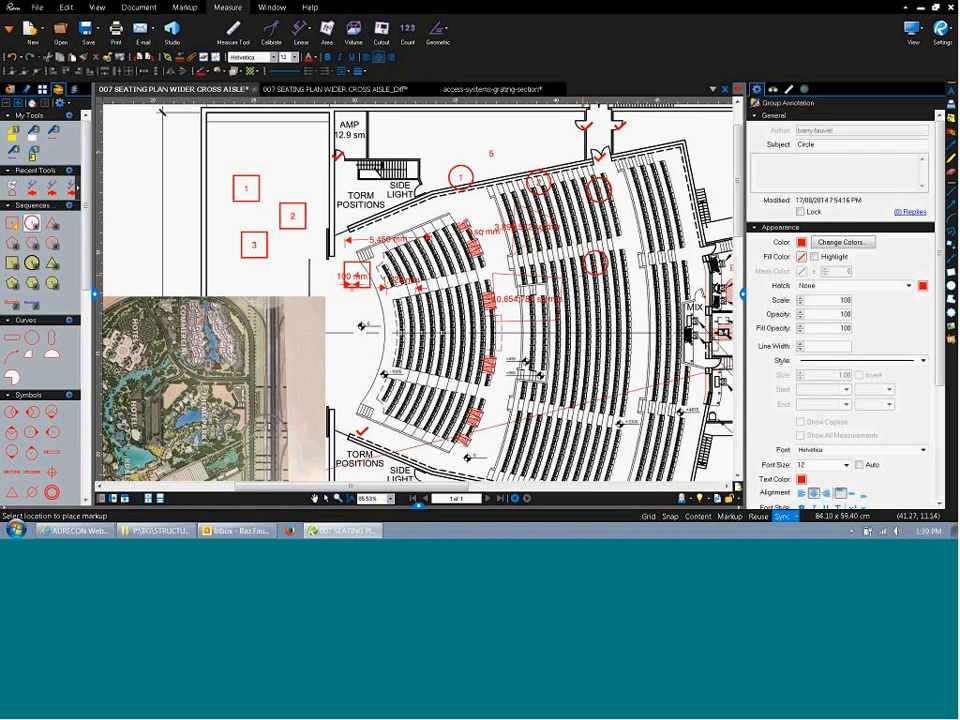
{"action": "left_click", "coordinate": [596, 263]}
{"action": "left_click", "coordinate": [602, 317]}
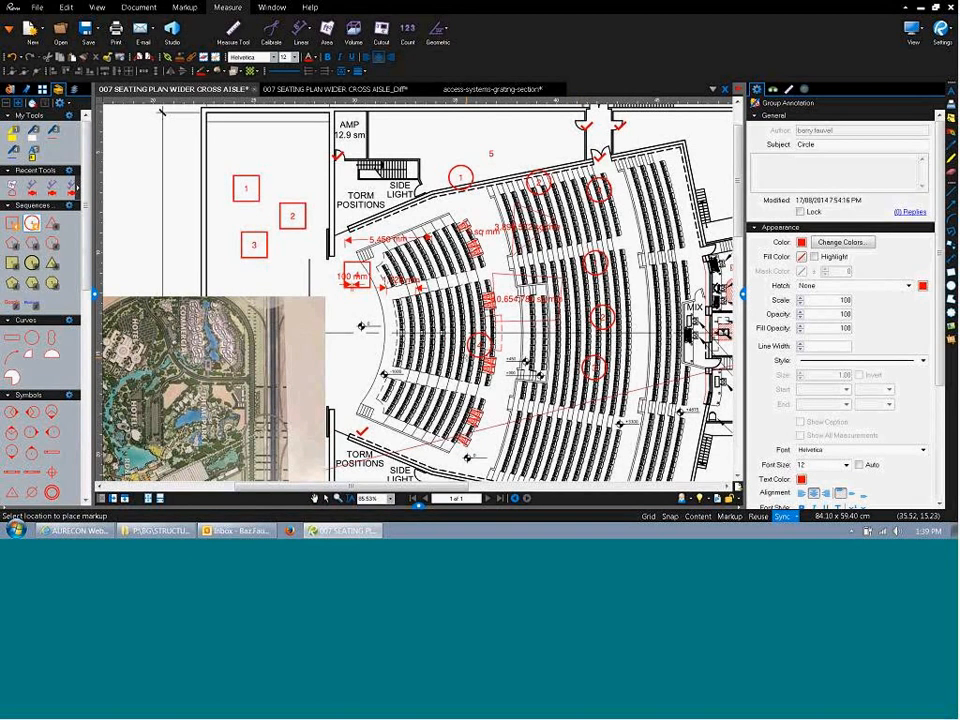
{"action": "key", "text": "Escape"}
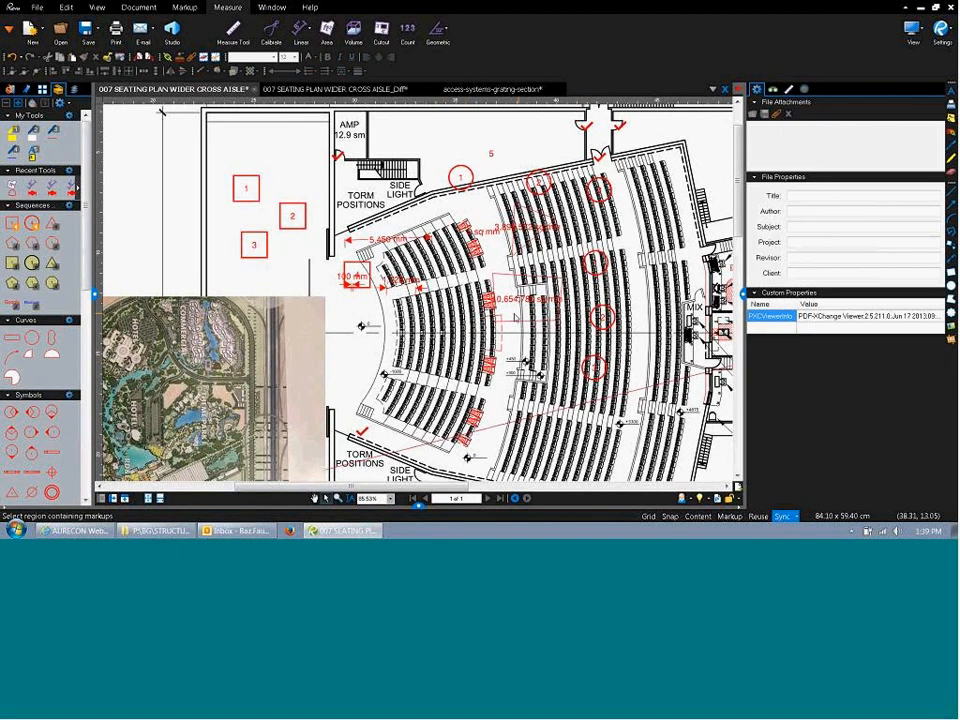
{"action": "scroll", "coordinate": [407, 232], "scroll_direction": "down", "scroll_amount": 3}
{"action": "scroll", "coordinate": [588, 325], "scroll_direction": "down", "scroll_amount": 1}
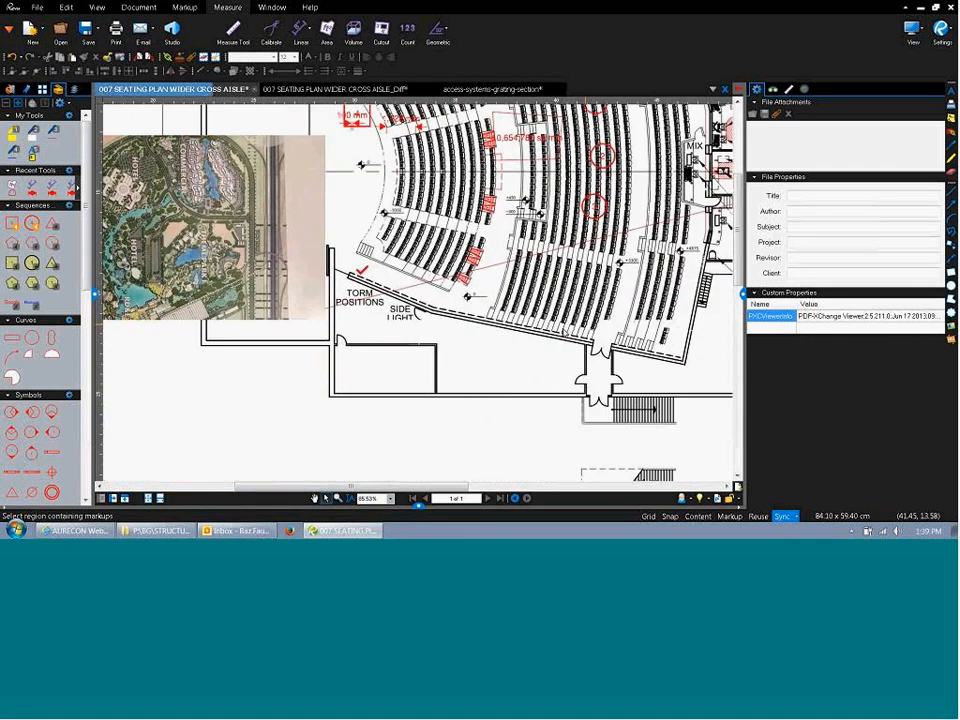
{"action": "scroll", "coordinate": [588, 325], "scroll_direction": "up", "scroll_amount": 3}
{"action": "scroll", "coordinate": [588, 325], "scroll_direction": "down", "scroll_amount": 3}
{"action": "left_click", "coordinate": [271, 7]}
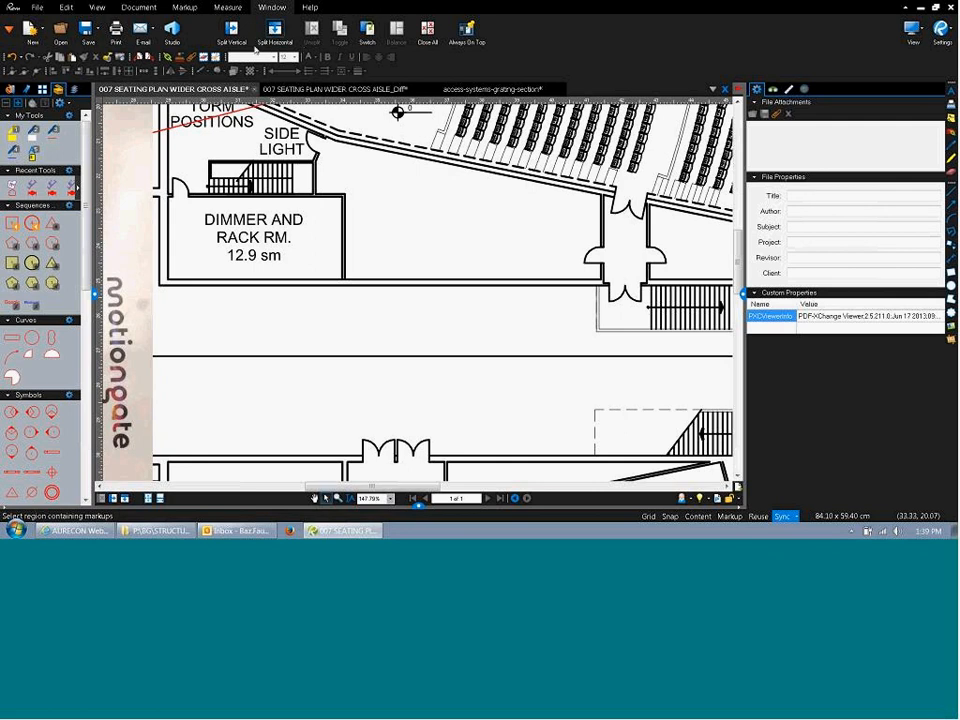
{"action": "left_click", "coordinate": [230, 40]}
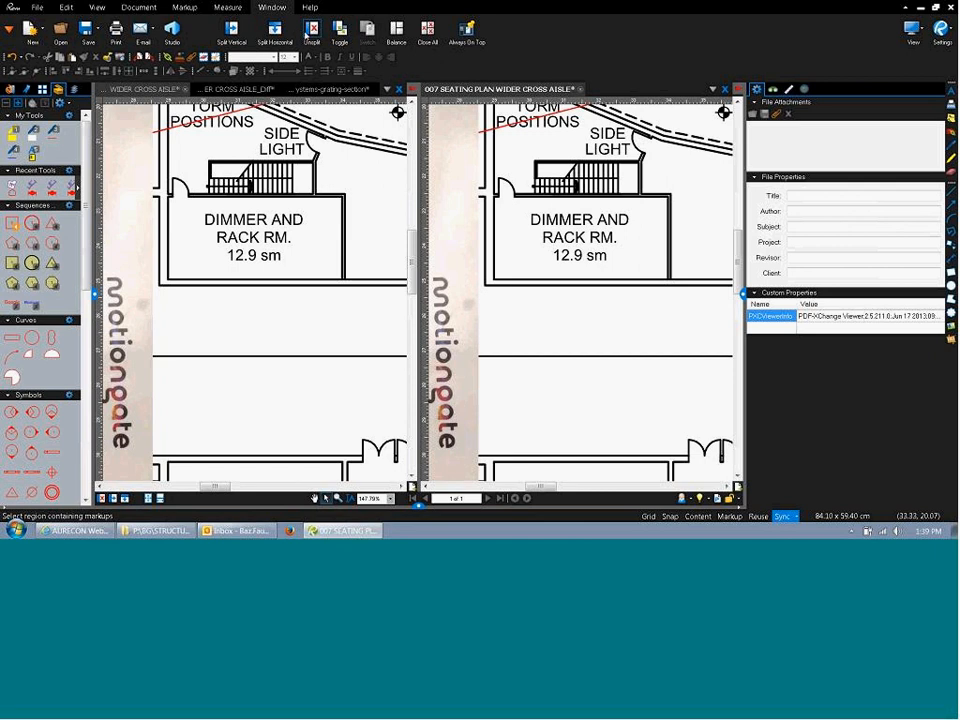
{"action": "left_click", "coordinate": [283, 39]}
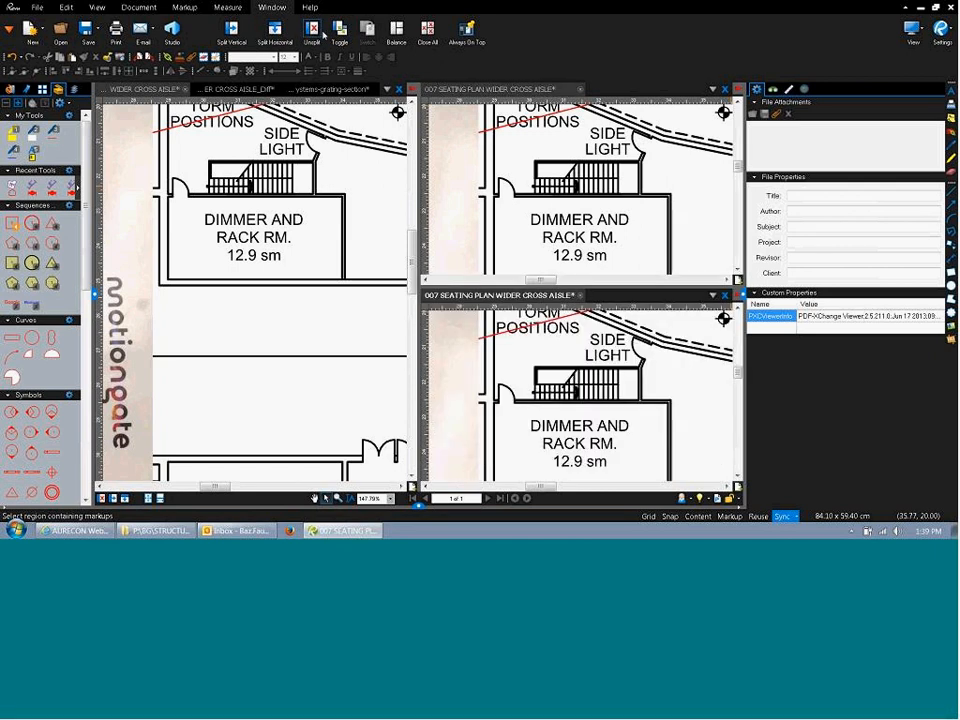
{"action": "left_click", "coordinate": [315, 35]}
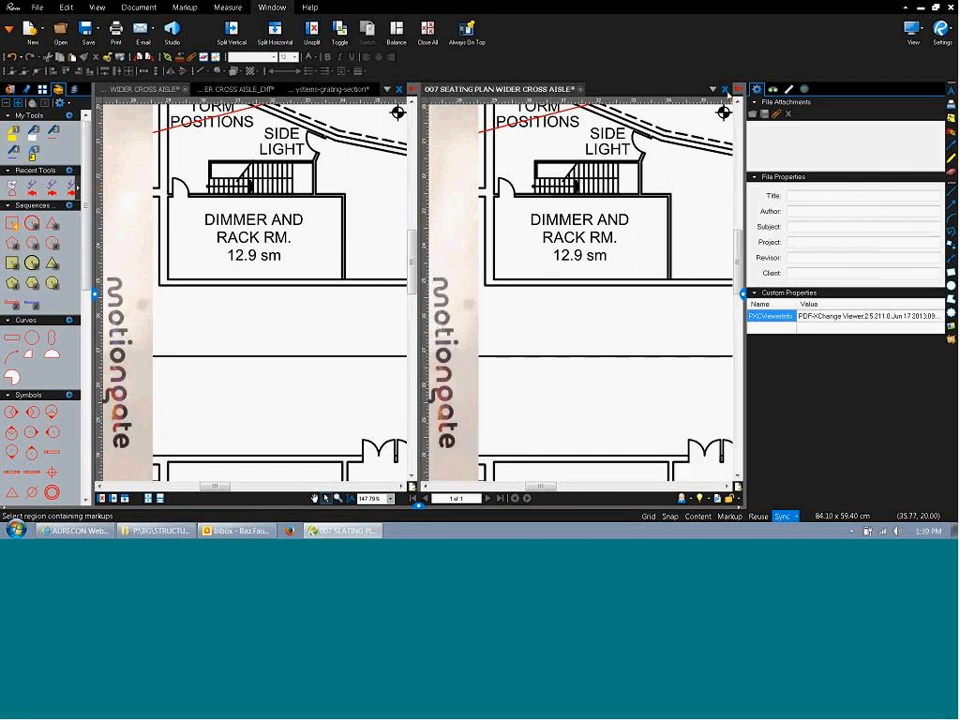
{"action": "left_click", "coordinate": [726, 90]}
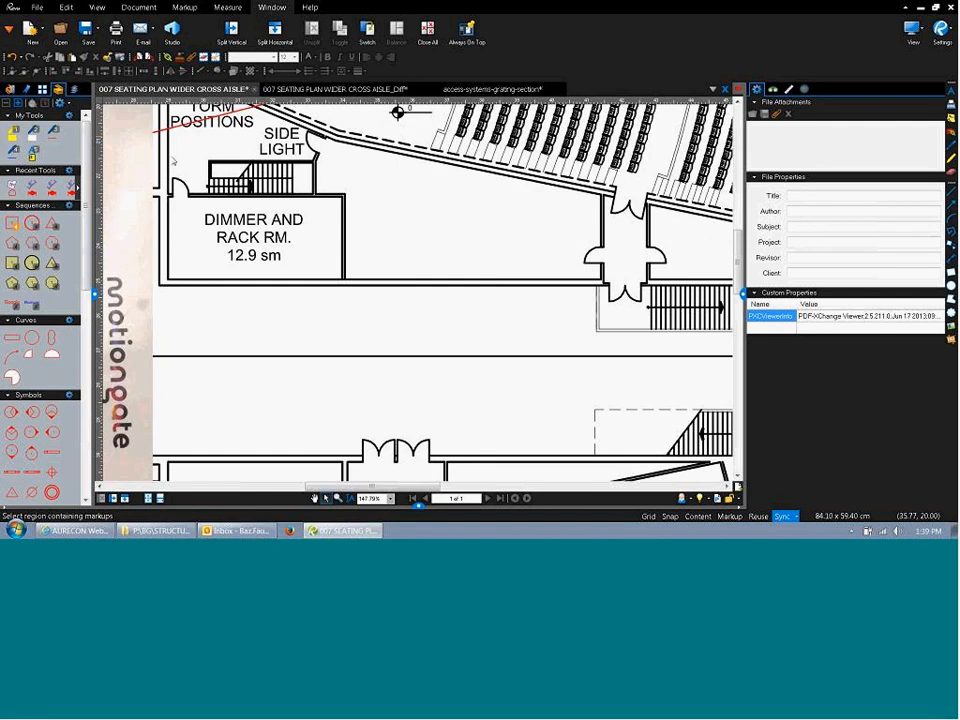
Place an SC1 column symbol from the Aurecon Structural tool chest left of the squares.
{"action": "scroll", "coordinate": [235, 278], "scroll_direction": "down", "scroll_amount": 1}
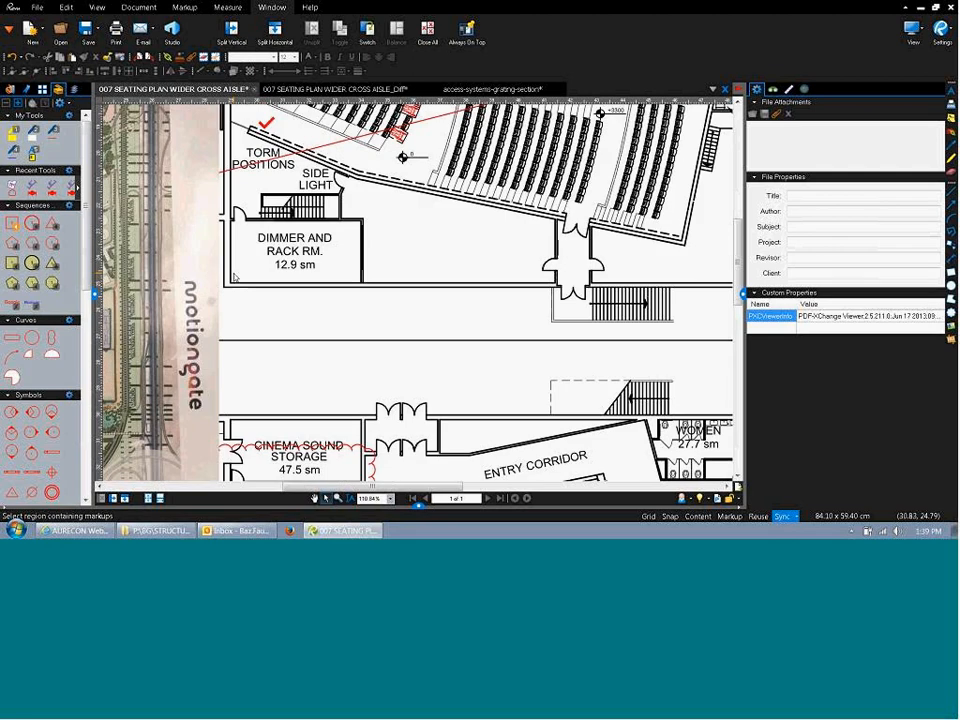
{"action": "scroll", "coordinate": [235, 278], "scroll_direction": "down", "scroll_amount": 5}
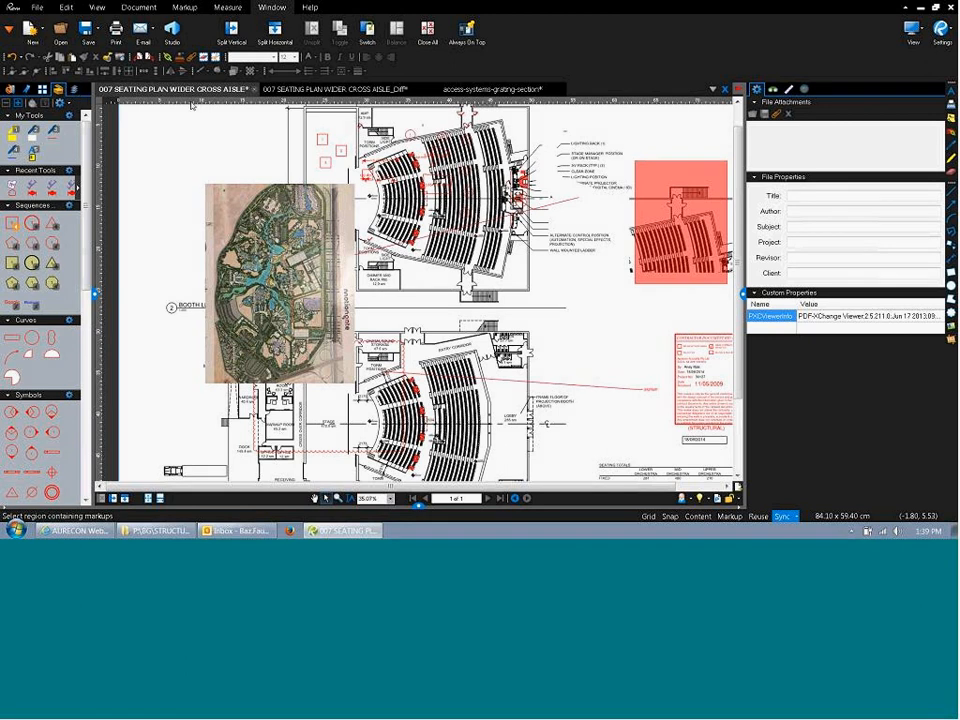
{"action": "left_click", "coordinate": [950, 92]}
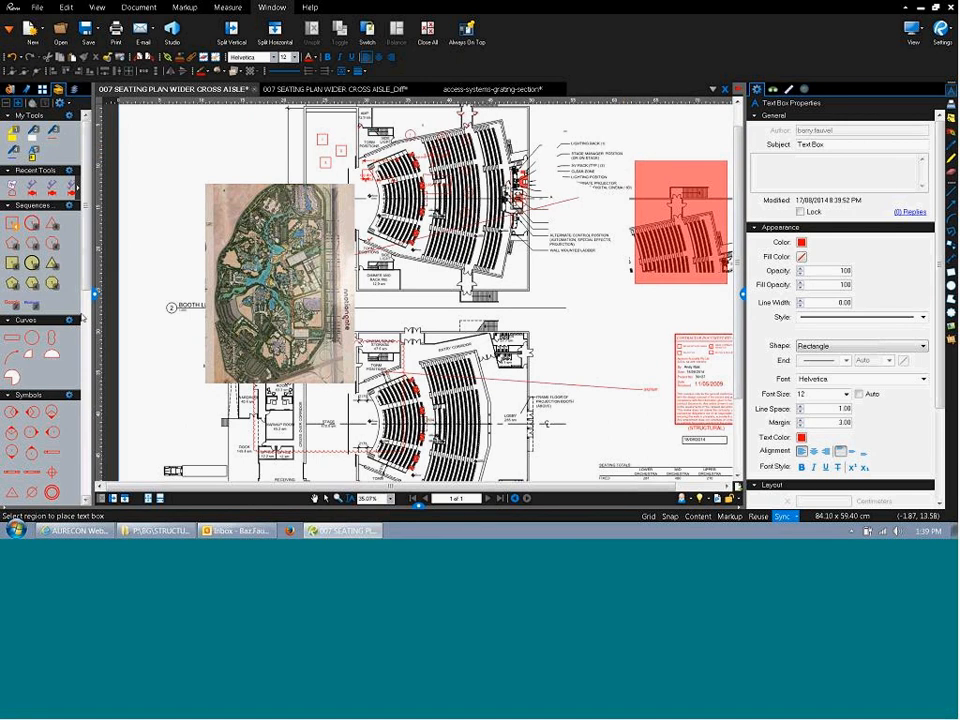
{"action": "scroll", "coordinate": [88, 272], "scroll_direction": "down", "scroll_amount": 10}
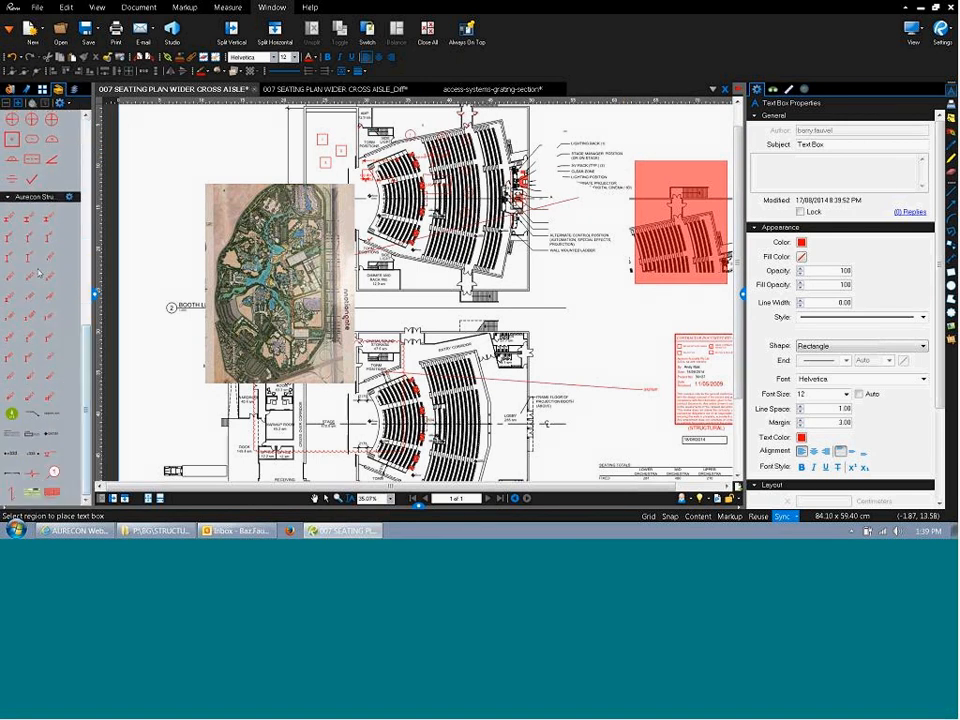
{"action": "left_click", "coordinate": [28, 218]}
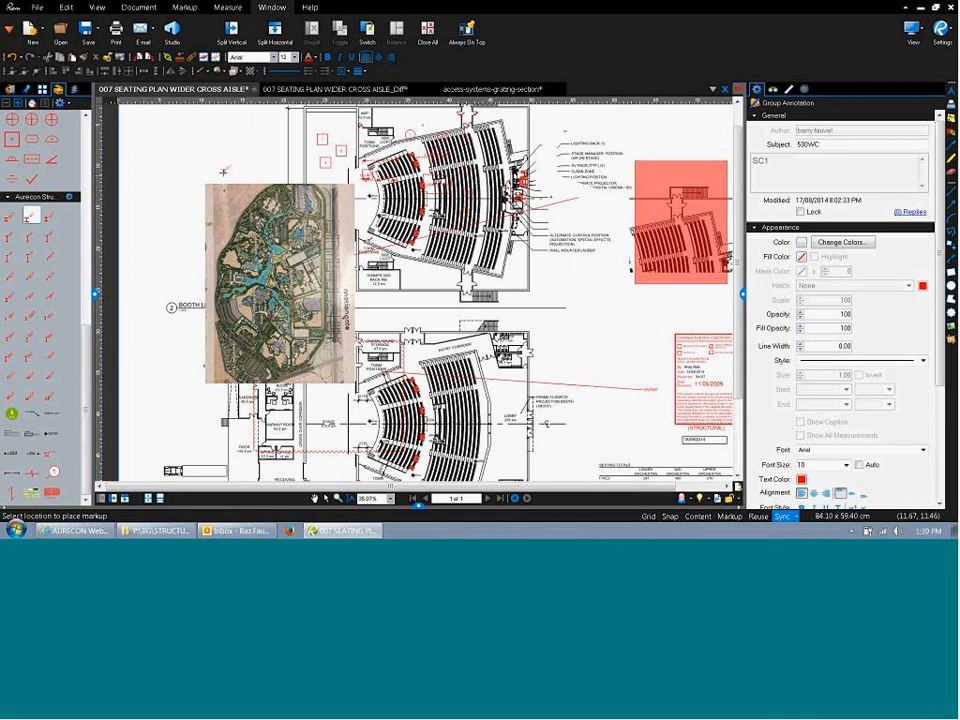
{"action": "left_click", "coordinate": [243, 144]}
{"action": "left_click", "coordinate": [176, 208]}
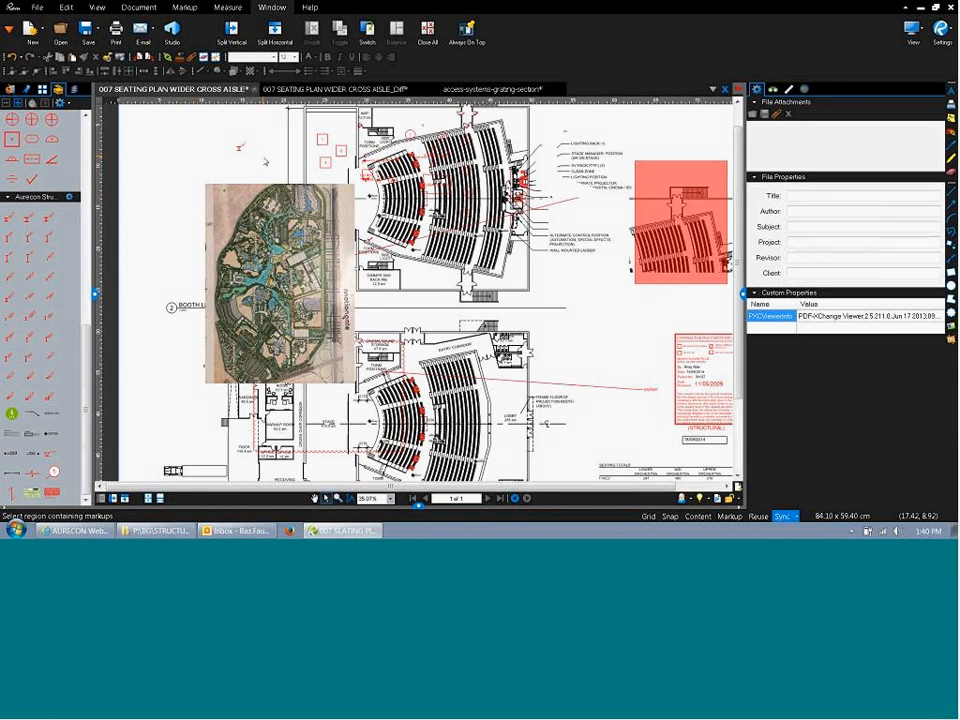
Rotate the SC1 column symbol a quarter turn.
{"action": "scroll", "coordinate": [265, 160], "scroll_direction": "up", "scroll_amount": 5}
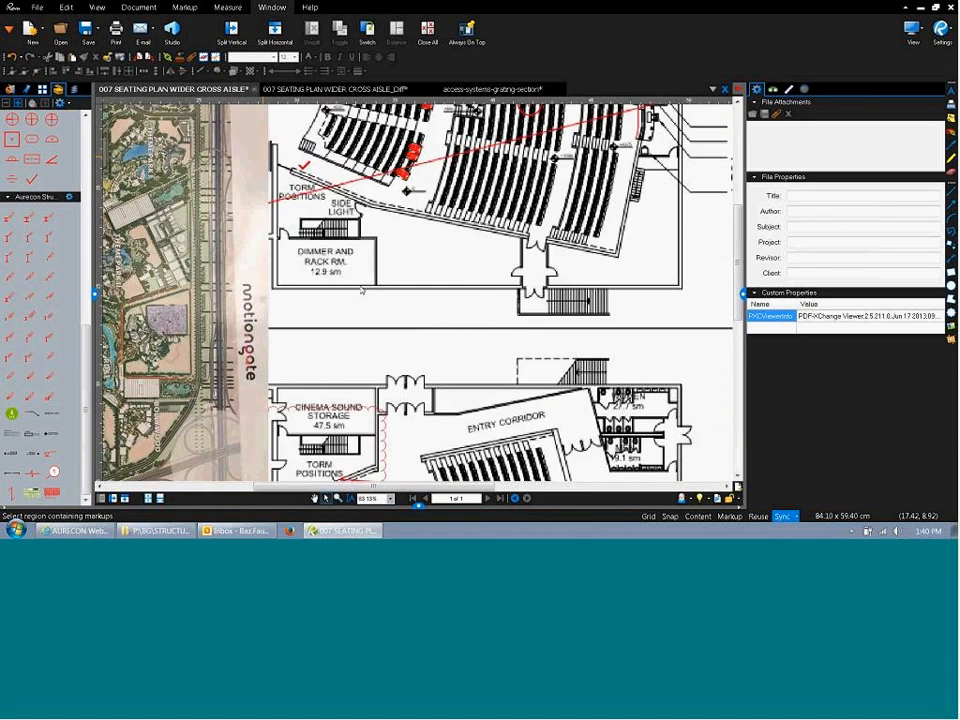
{"action": "scroll", "coordinate": [238, 238], "scroll_direction": "down", "scroll_amount": 3}
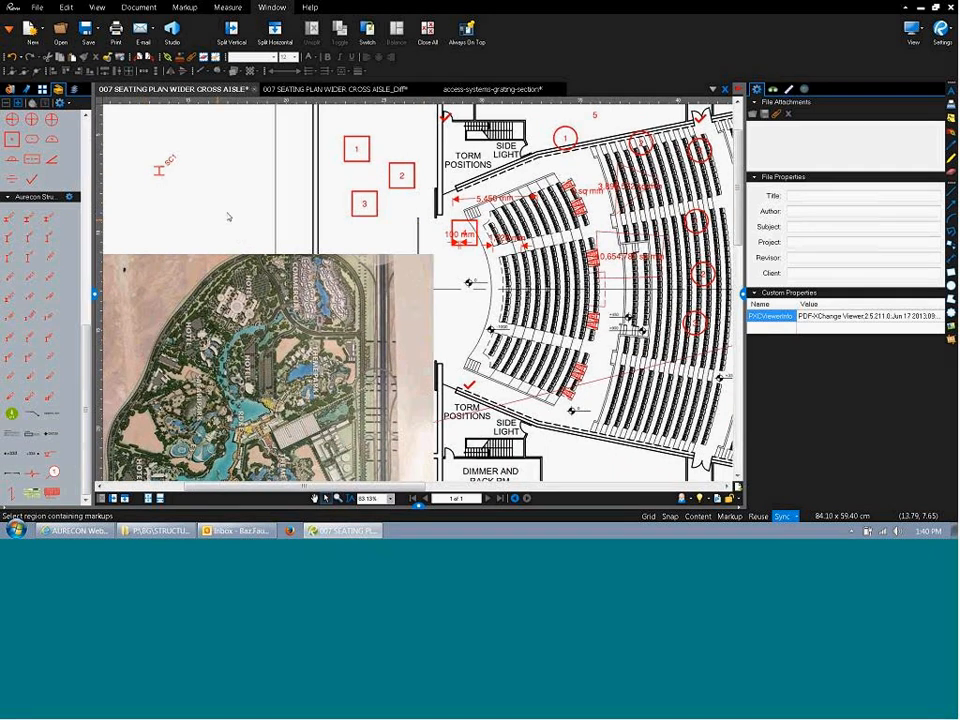
{"action": "left_click", "coordinate": [213, 207]}
{"action": "left_click_drag", "start_coordinate": [297, 194], "coordinate": [302, 191]}
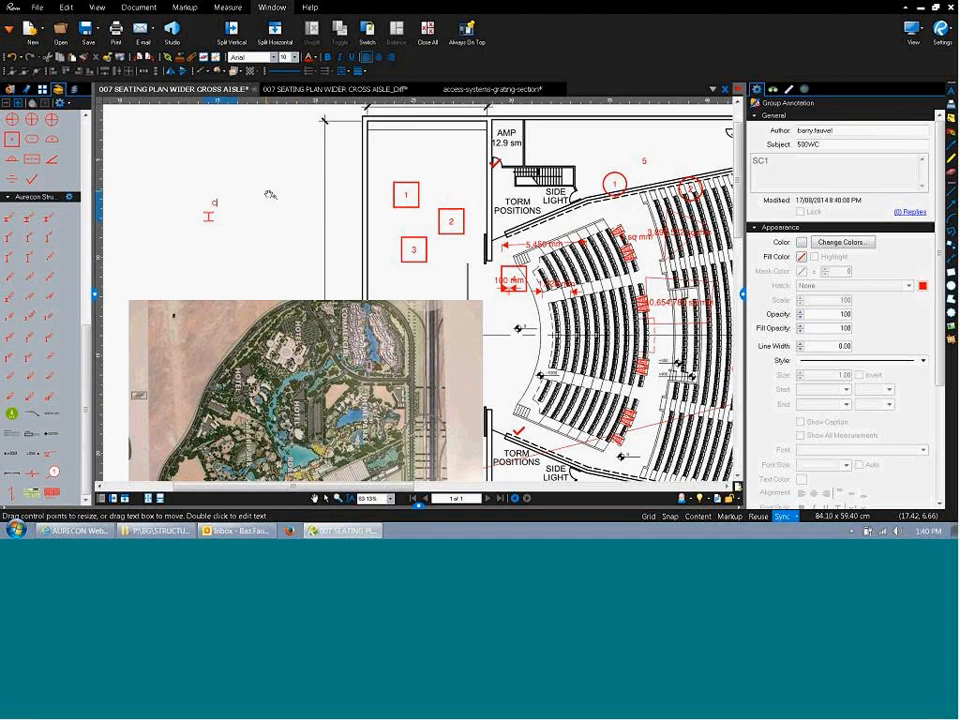
{"action": "left_click", "coordinate": [268, 249]}
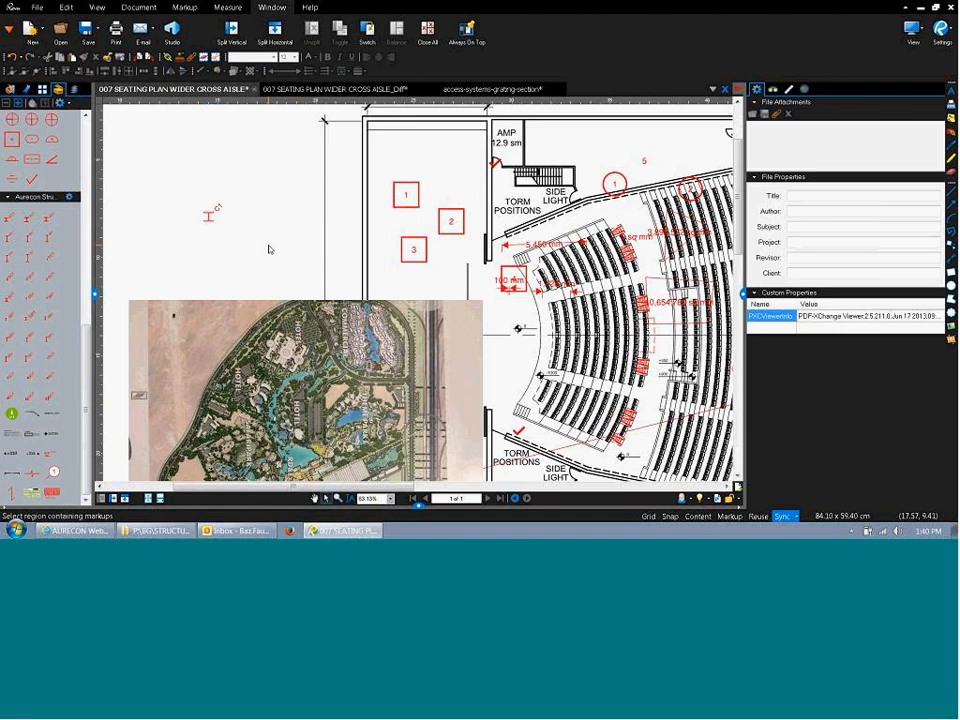
{"action": "scroll", "coordinate": [268, 249], "scroll_direction": "down", "scroll_amount": 2}
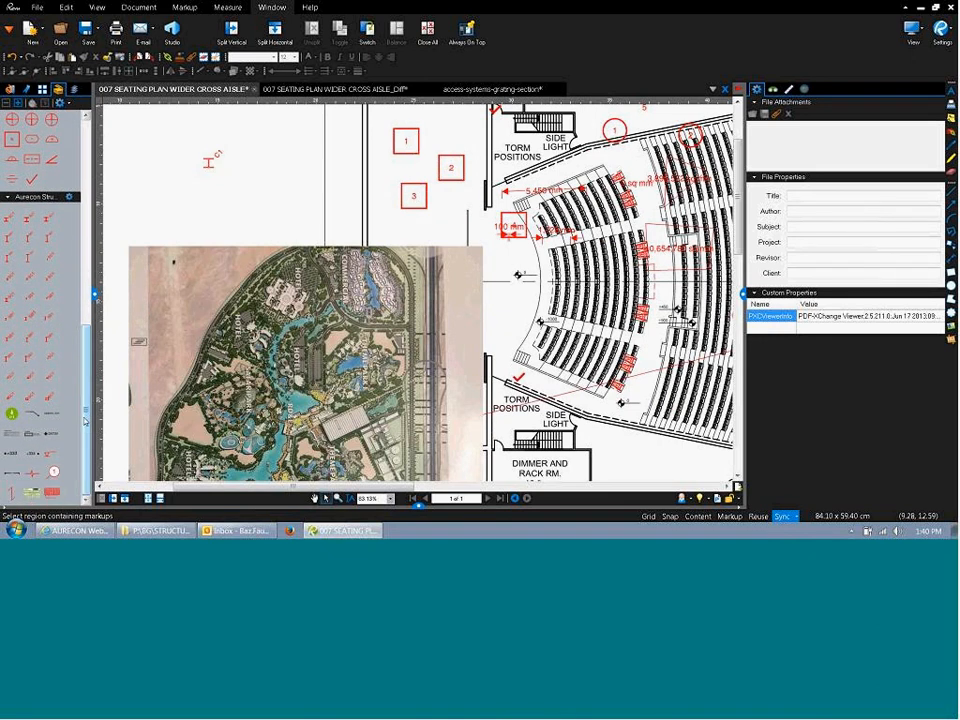
Place a Check/Verification Print stamp above the aerial image and list the document's layers.
{"action": "left_click", "coordinate": [52, 494]}
{"action": "left_click", "coordinate": [292, 188]}
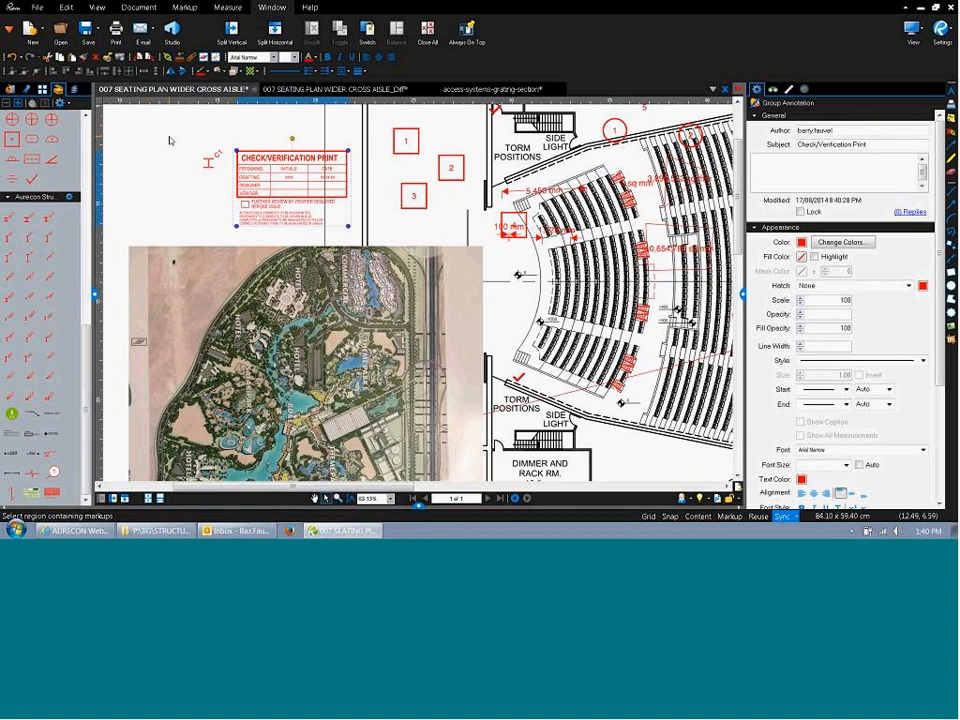
{"action": "left_click", "coordinate": [75, 91]}
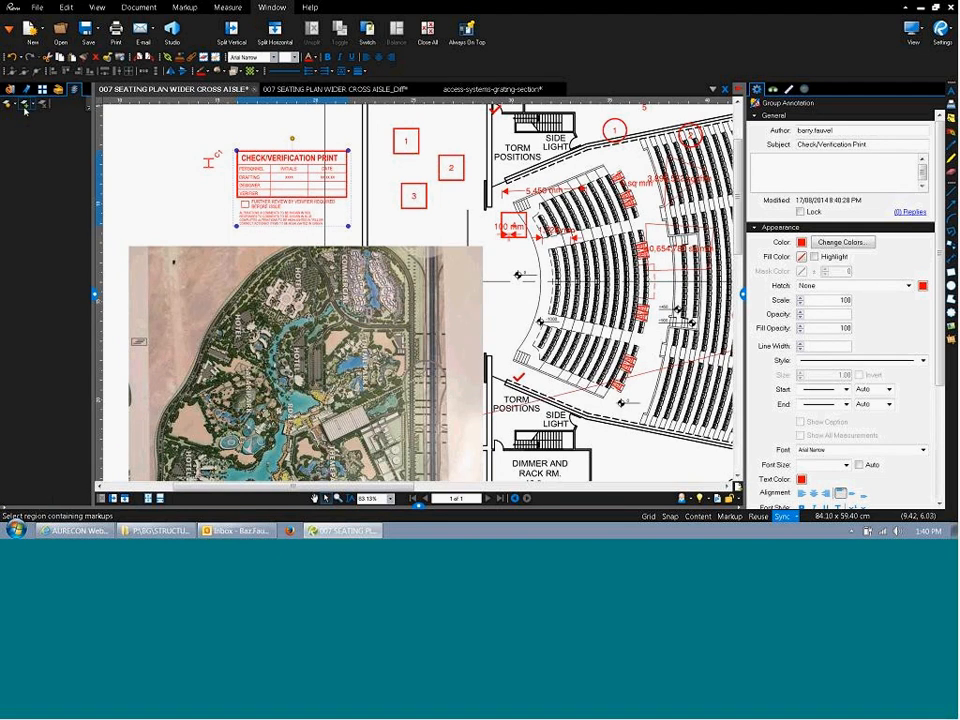
{"action": "left_click", "coordinate": [18, 114]}
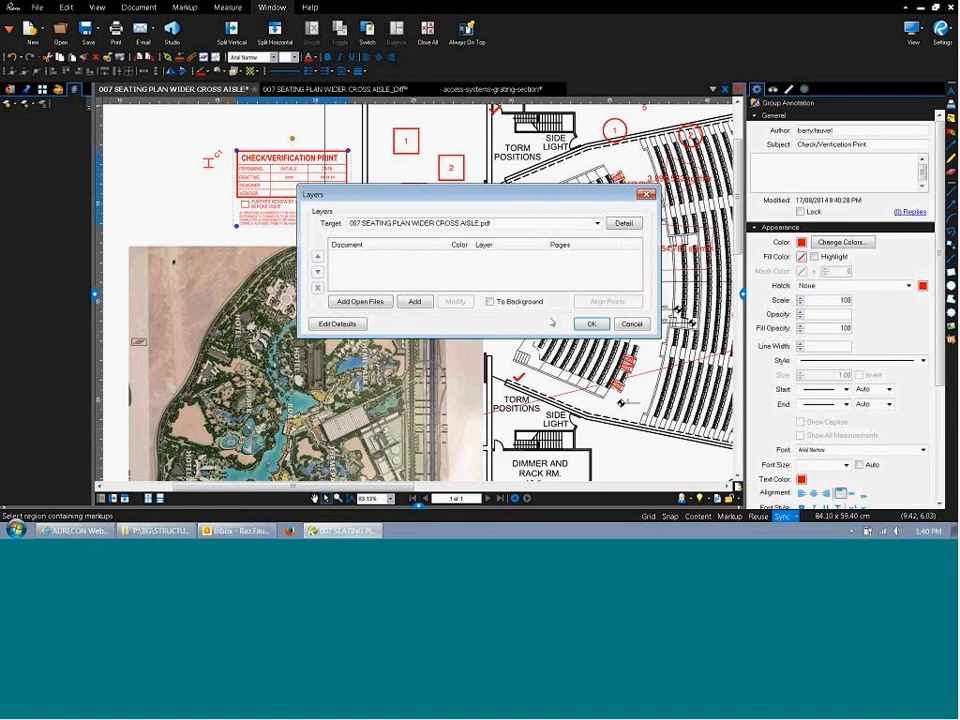
{"action": "left_click", "coordinate": [583, 327]}
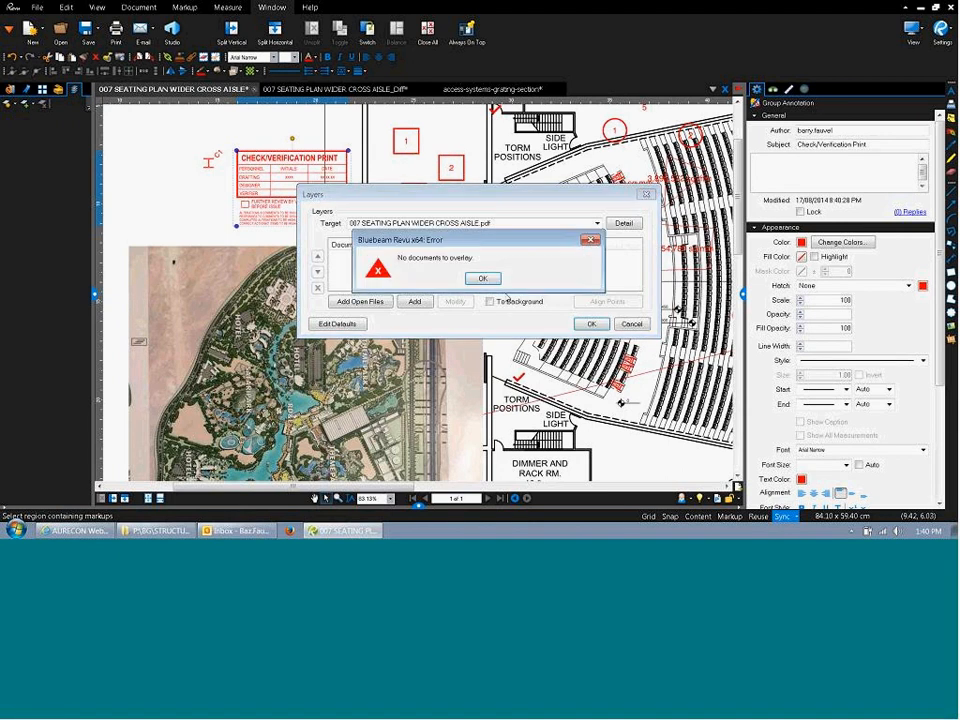
{"action": "left_click", "coordinate": [484, 277]}
{"action": "left_click", "coordinate": [631, 323]}
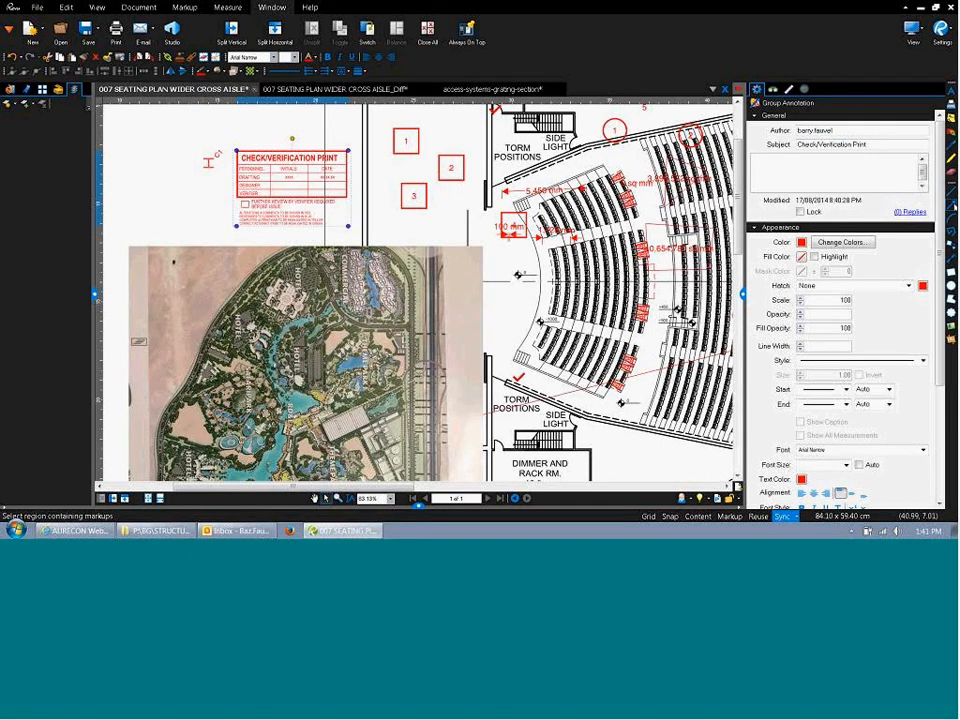
Activate the Line markup tool with the L shortcut.
{"action": "key", "text": "l"}
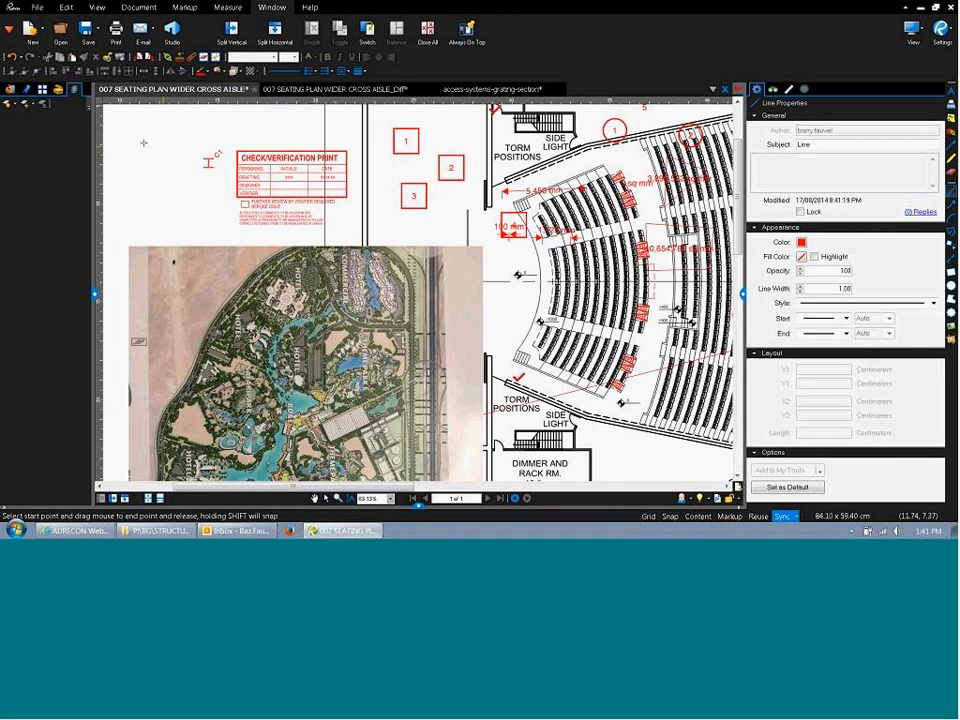
Draw a red line left of SC1 and make it vertical by setting end X to 11.0917.
{"action": "mouse_move", "coordinate": [141, 125]}
{"action": "left_mouse_down"}
{"action": "mouse_move", "coordinate": [152, 213]}
{"action": "mouse_move", "coordinate": [133, 225]}
{"action": "mouse_move", "coordinate": [157, 229]}
{"action": "left_mouse_up"}
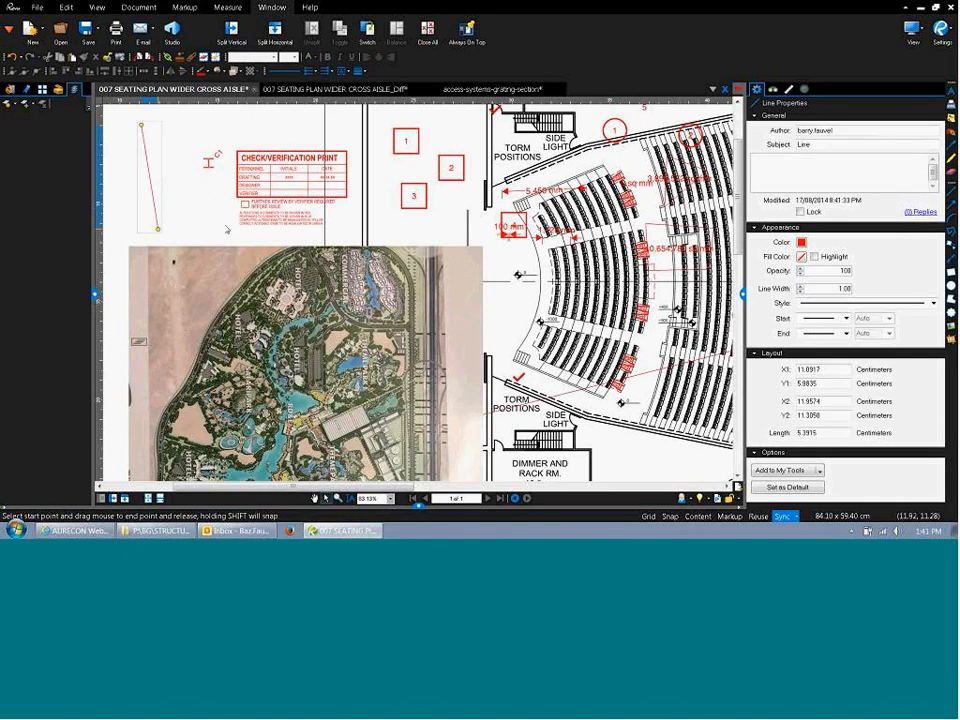
{"action": "left_click", "coordinate": [182, 213]}
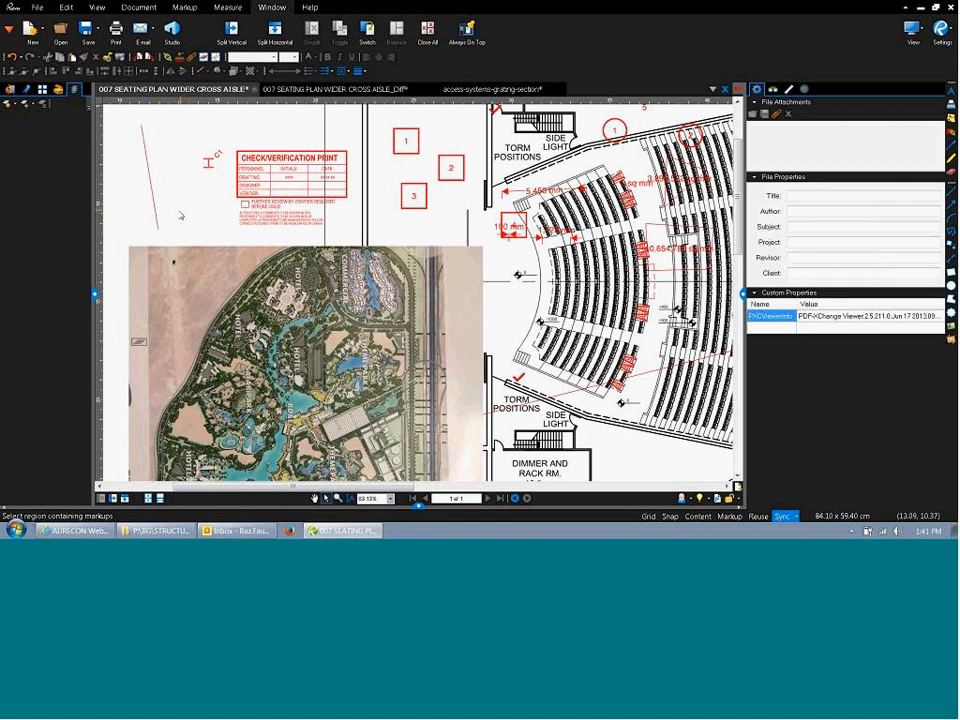
{"action": "left_click", "coordinate": [157, 212]}
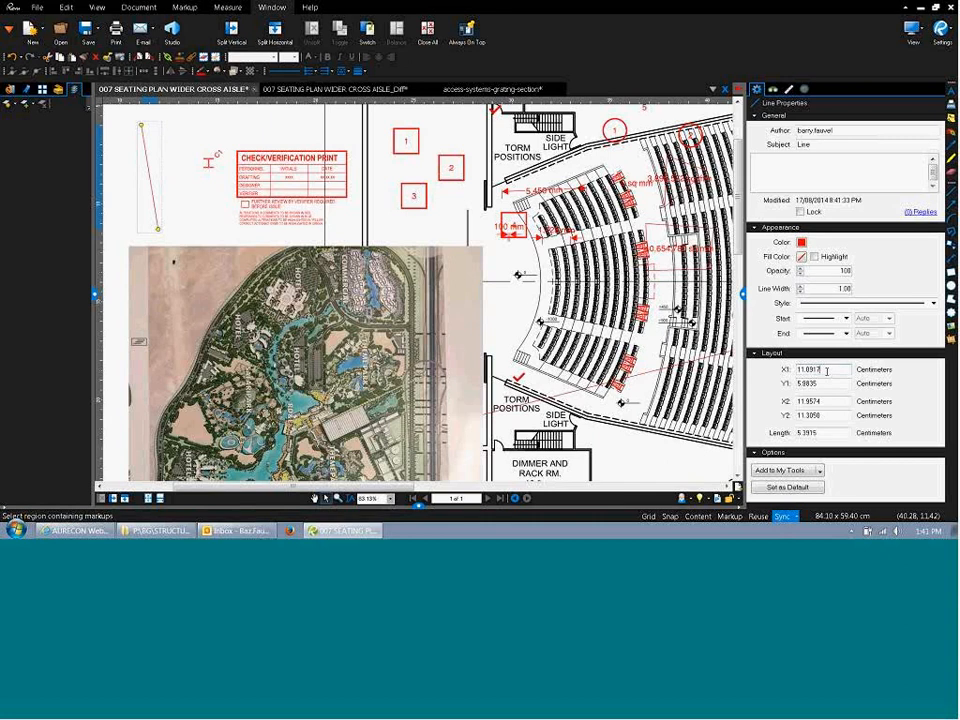
{"action": "double_click", "coordinate": [826, 370]}
{"action": "key", "text": "ctrl+c"}
{"action": "key", "text": "Tab"}
{"action": "key", "text": "Tab"}
{"action": "key", "text": "ctrl+v"}
{"action": "key", "text": "Return"}
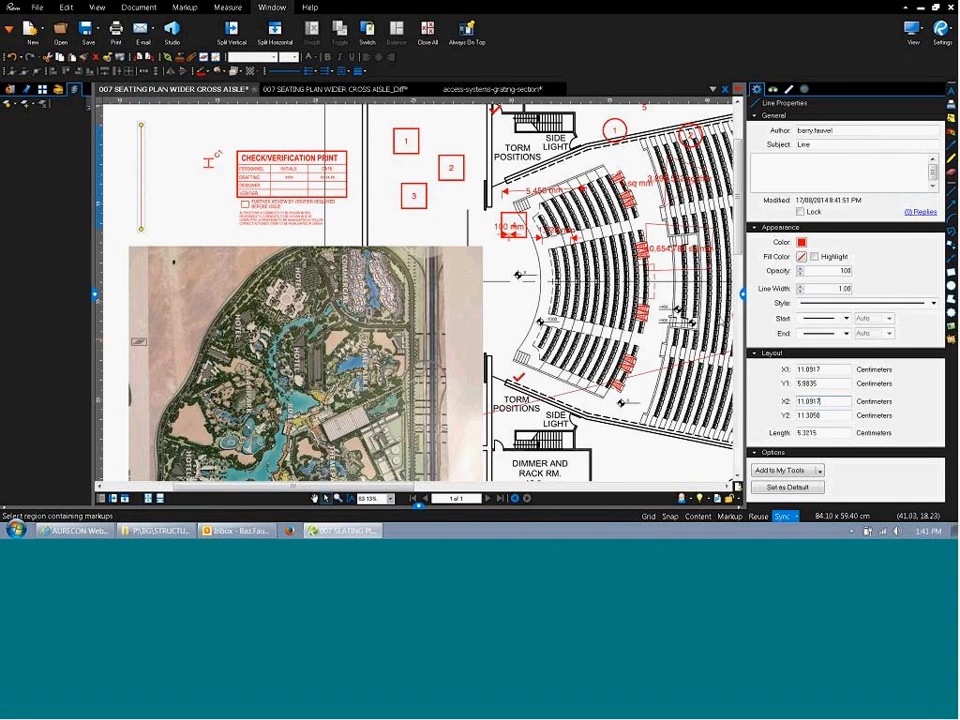
Draw a second red line beside the vertical one.
{"action": "left_click", "coordinate": [229, 216]}
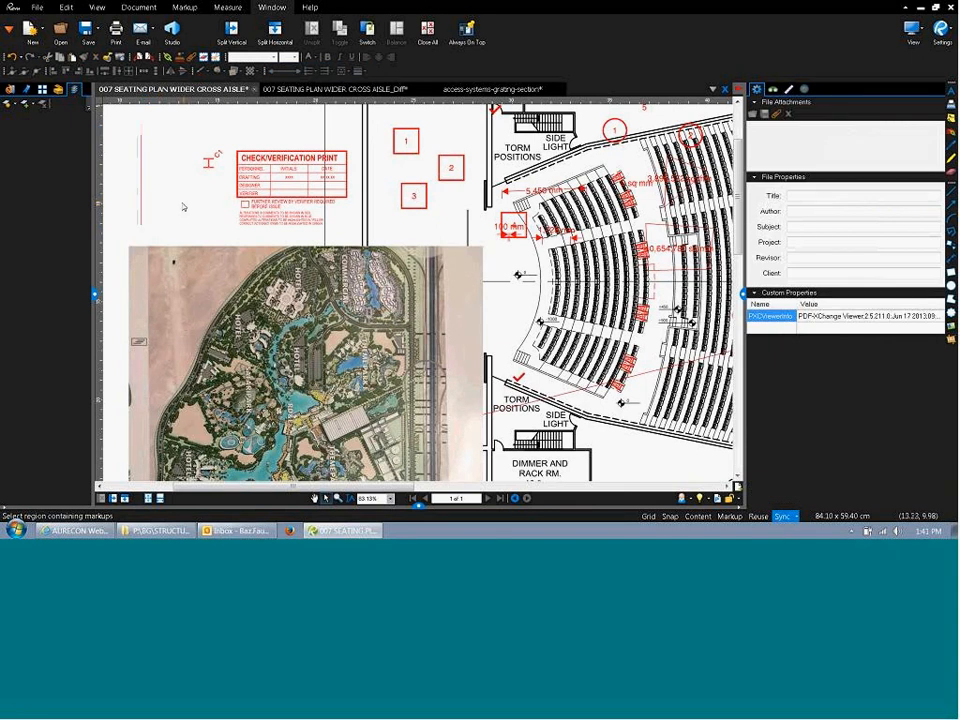
{"action": "left_click", "coordinate": [140, 201]}
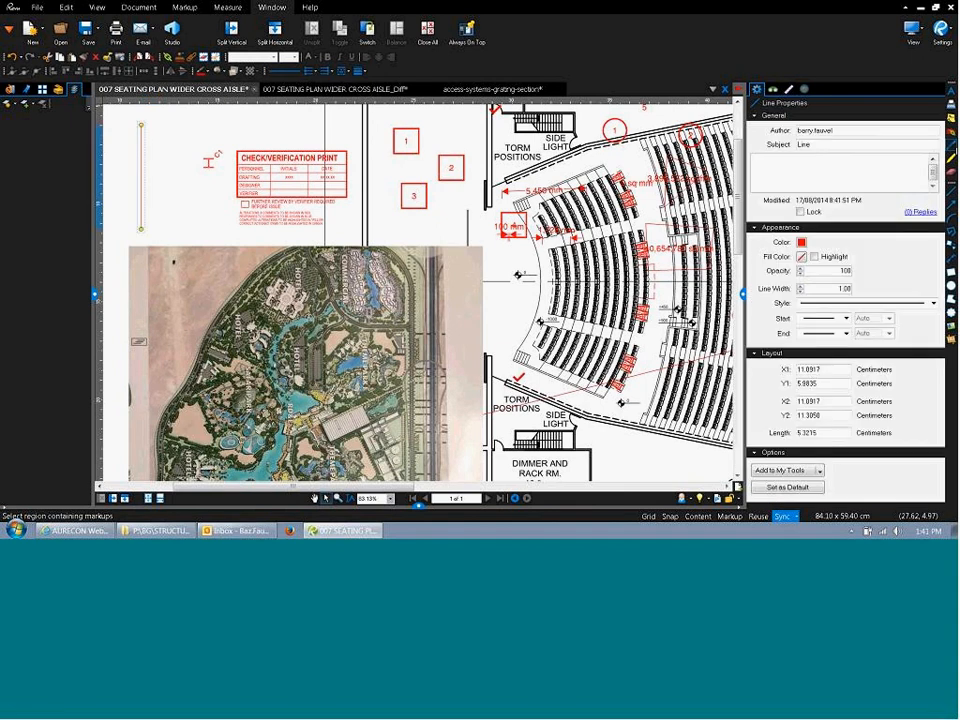
{"action": "key", "text": "l"}
{"action": "mouse_move", "coordinate": [176, 140]}
{"action": "left_mouse_down"}
{"action": "mouse_move", "coordinate": [177, 217]}
{"action": "mouse_move", "coordinate": [201, 229]}
{"action": "mouse_move", "coordinate": [174, 230]}
{"action": "mouse_move", "coordinate": [190, 231]}
{"action": "left_mouse_up"}
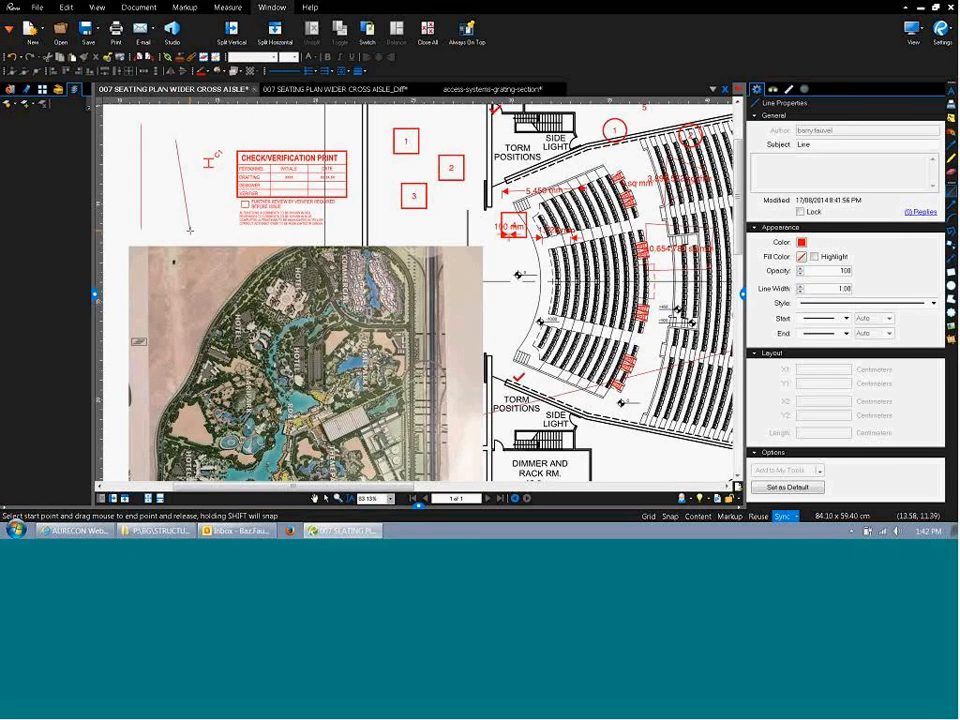
Draw a vertical red line left of the stamp and set the leftmost line's length to 6 cm.
{"action": "left_click_drag", "start_coordinate": [190, 230], "coordinate": [181, 224]}
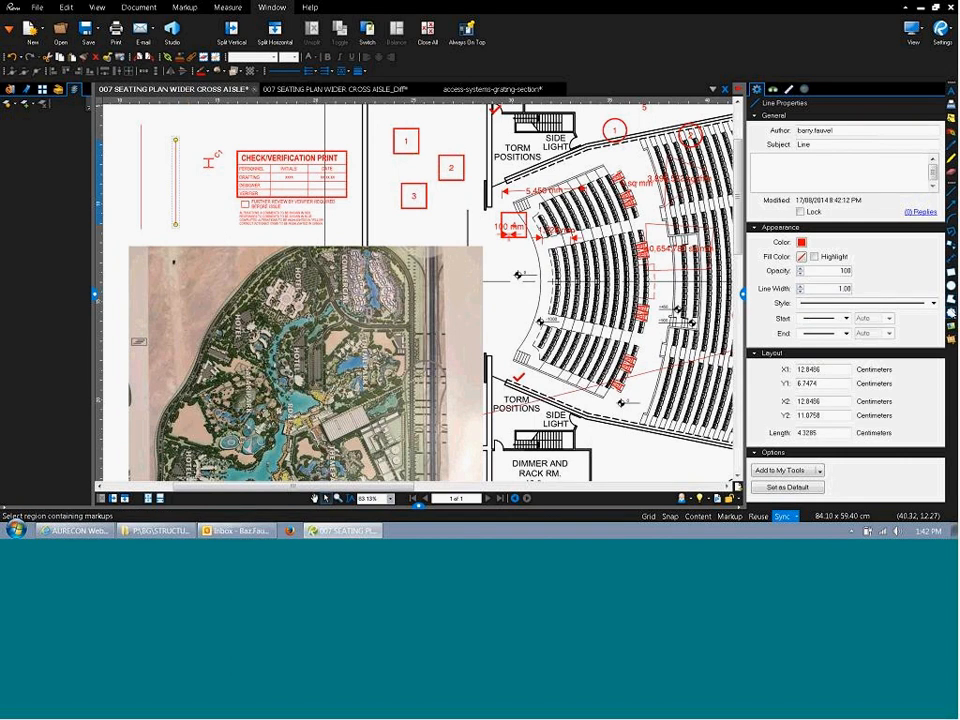
{"action": "left_click", "coordinate": [199, 229]}
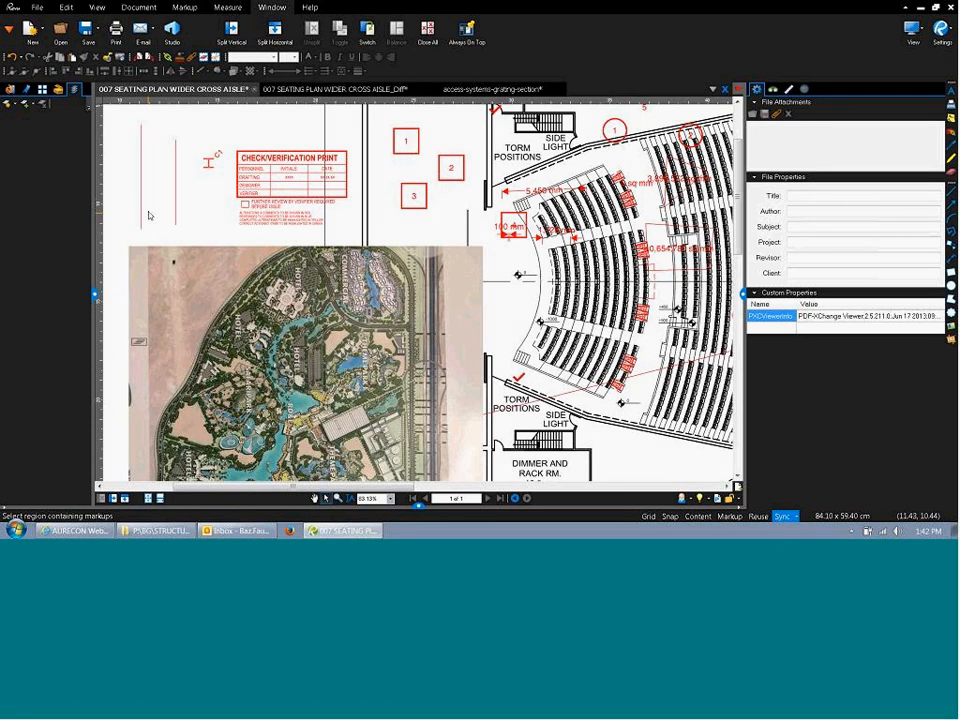
{"action": "left_click", "coordinate": [141, 195]}
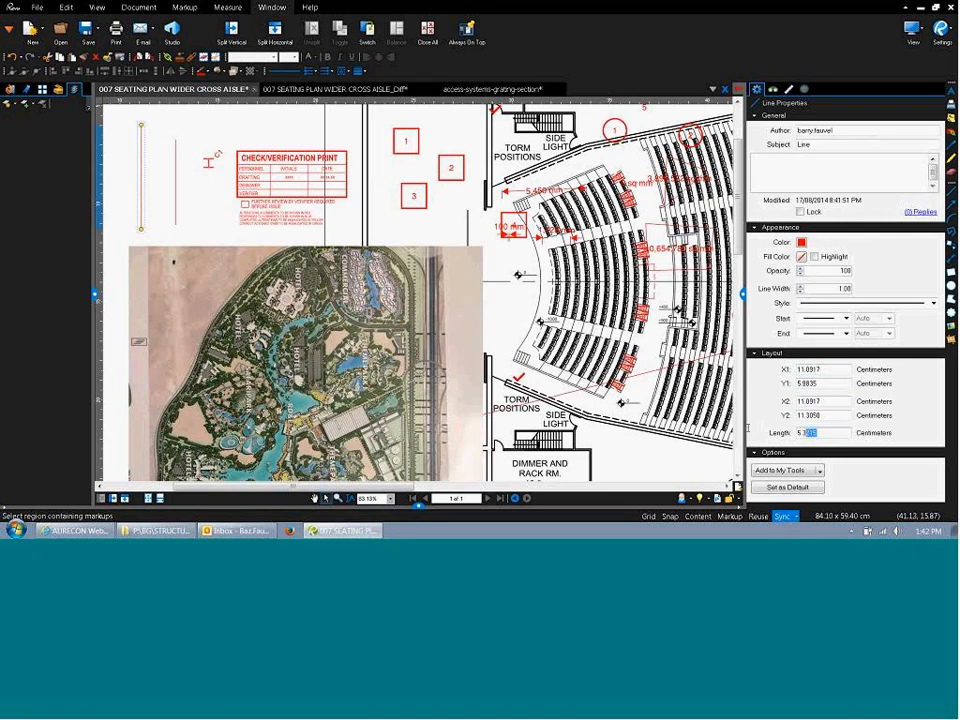
{"action": "double_click", "coordinate": [813, 432]}
{"action": "type", "text": "6"}
{"action": "left_click", "coordinate": [158, 226]}
{"action": "left_click", "coordinate": [141, 180]}
{"action": "left_click_drag", "start_coordinate": [822, 433], "coordinate": [762, 431]}
Close the grating-section and seating plan Diff documents without saving.
{"action": "left_click", "coordinate": [495, 89]}
{"action": "left_click", "coordinate": [561, 89]}
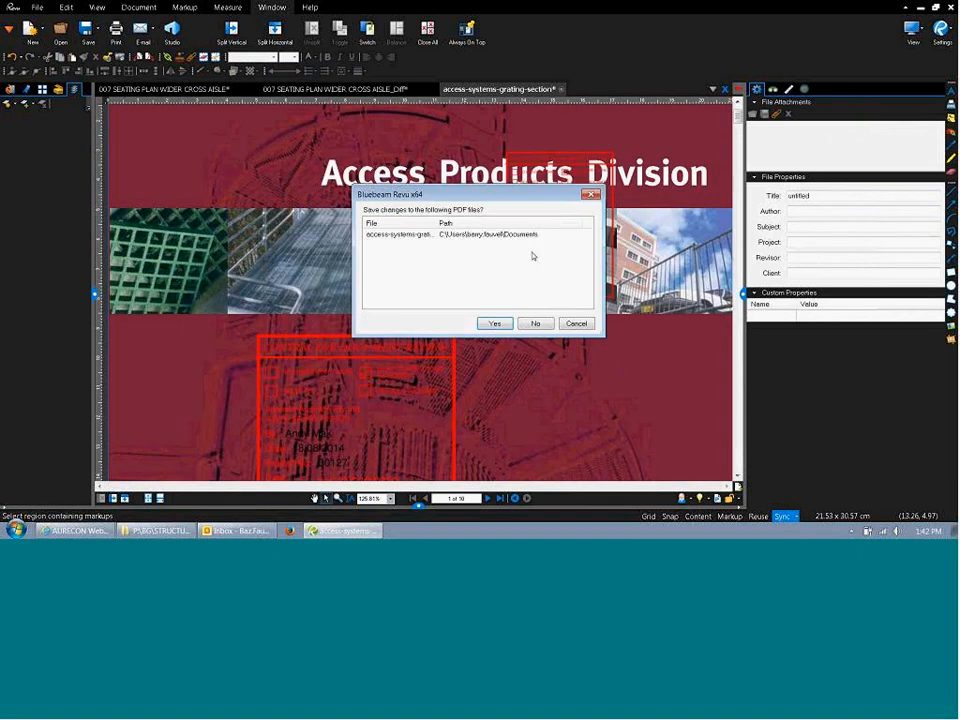
{"action": "left_click", "coordinate": [532, 323]}
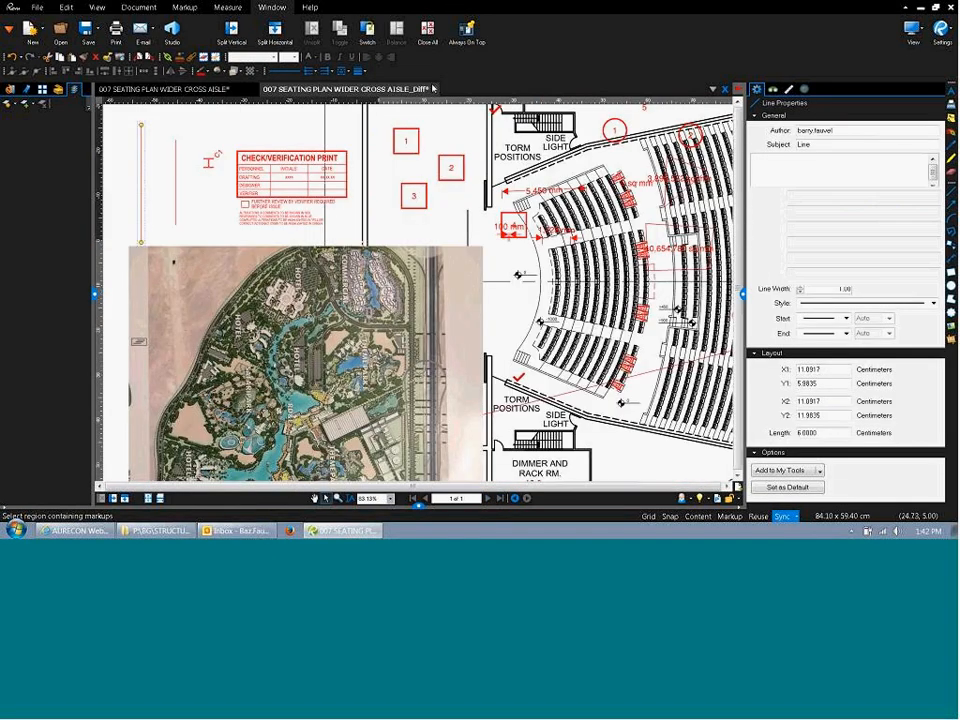
{"action": "left_click", "coordinate": [433, 89]}
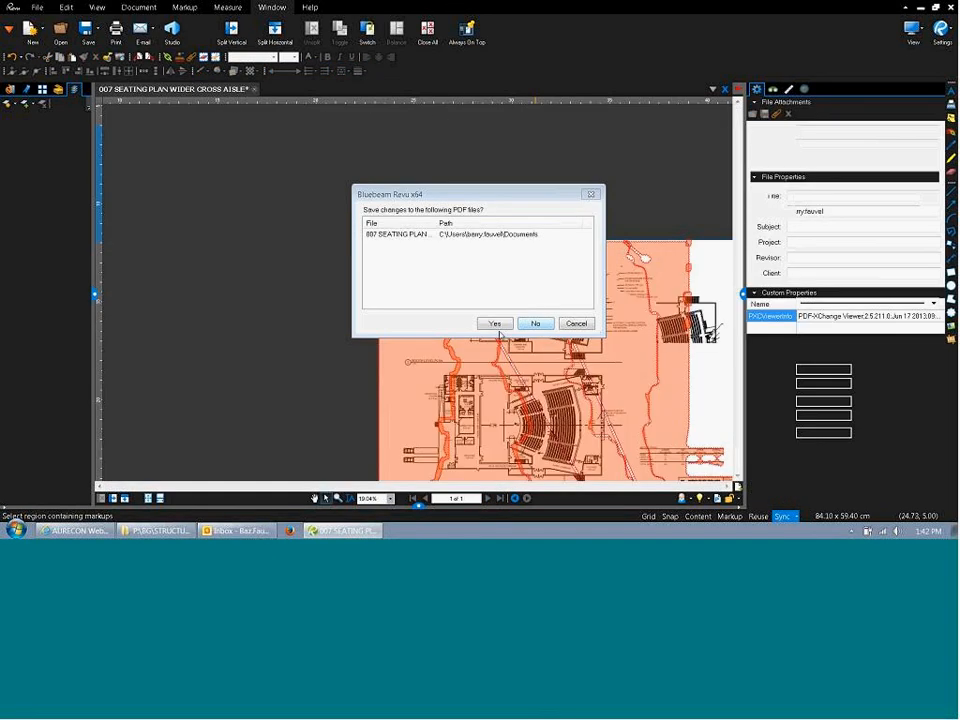
{"action": "left_click", "coordinate": [496, 325]}
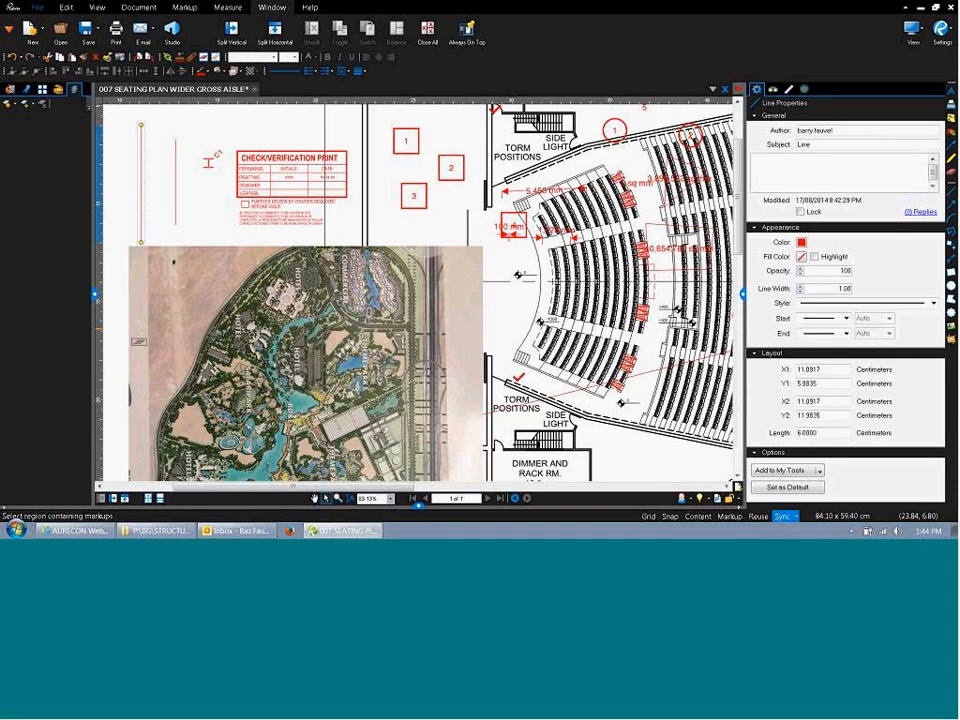
Browse the File tab's Save options and Export As formats without choosing any.
{"action": "left_click", "coordinate": [37, 8]}
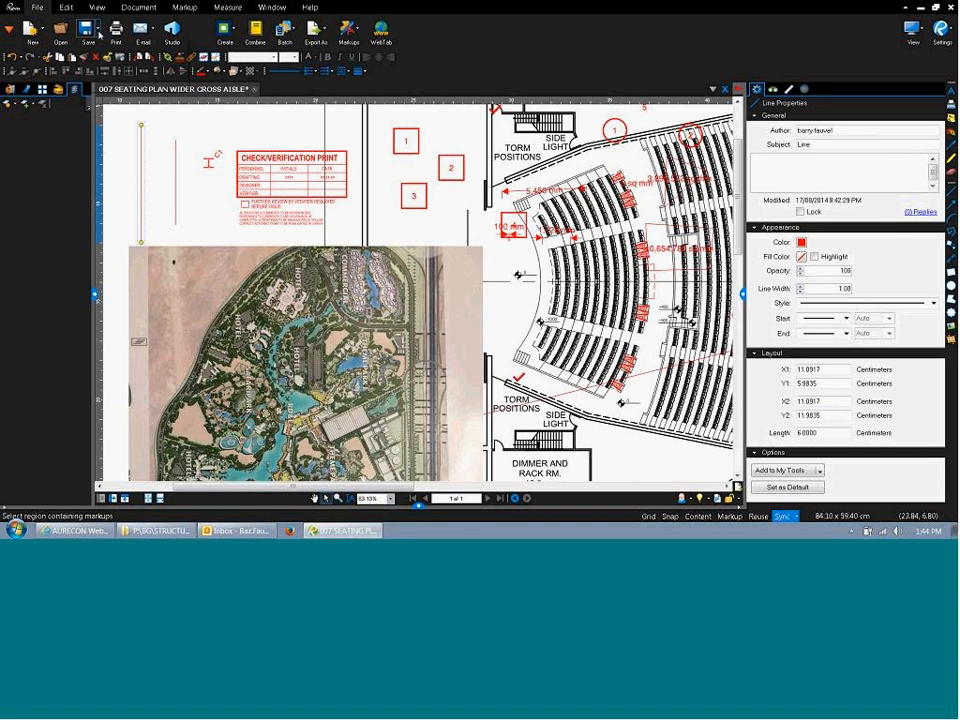
{"action": "left_click", "coordinate": [96, 29]}
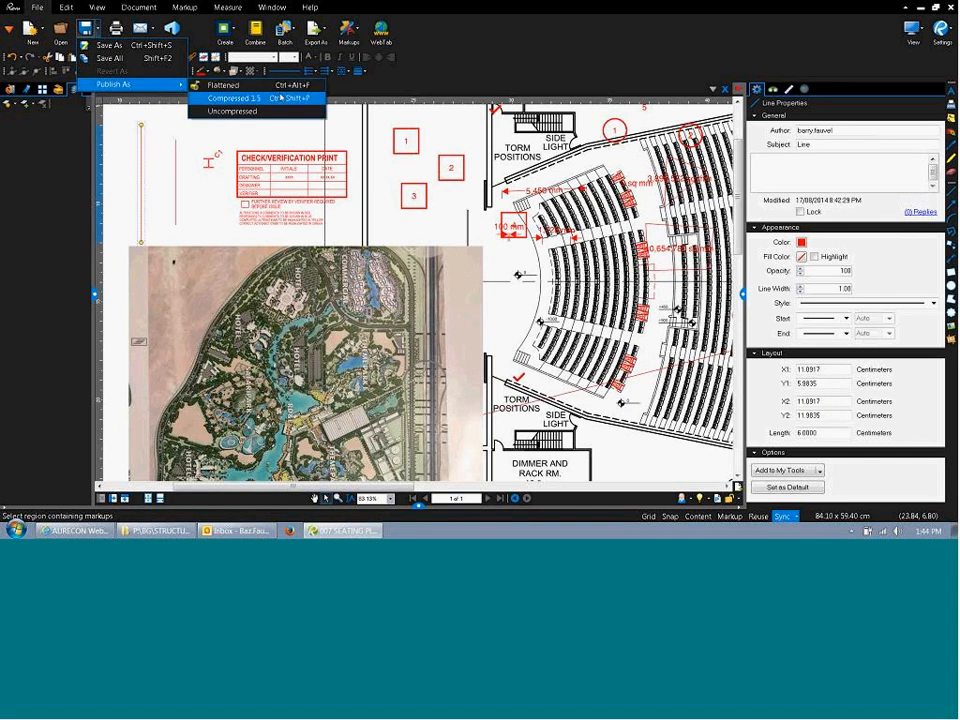
{"action": "left_click", "coordinate": [413, 66]}
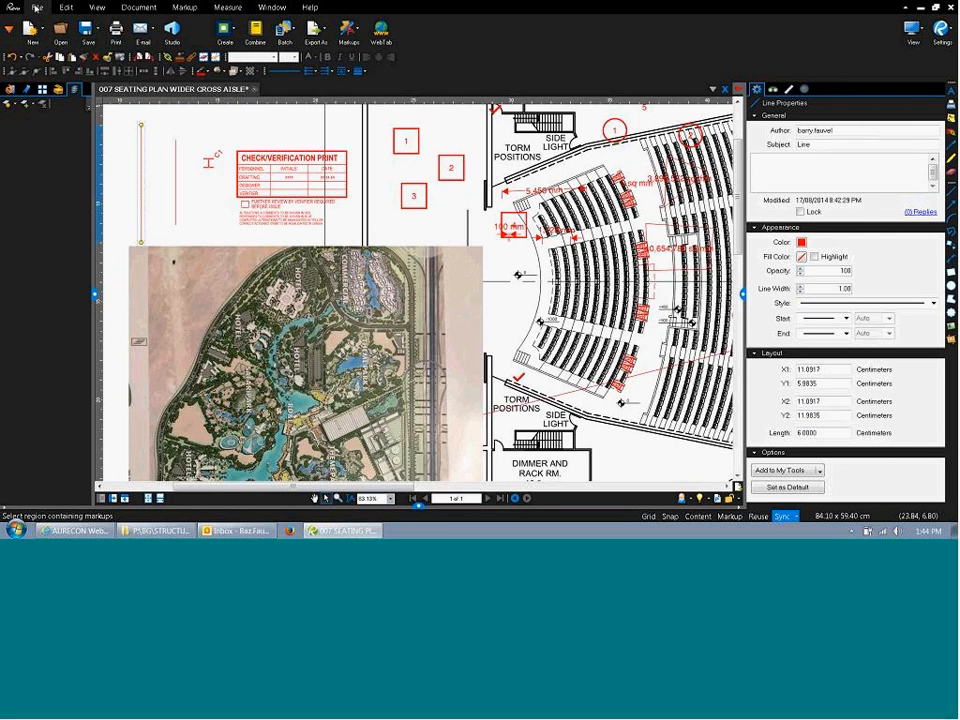
{"action": "left_click", "coordinate": [315, 30]}
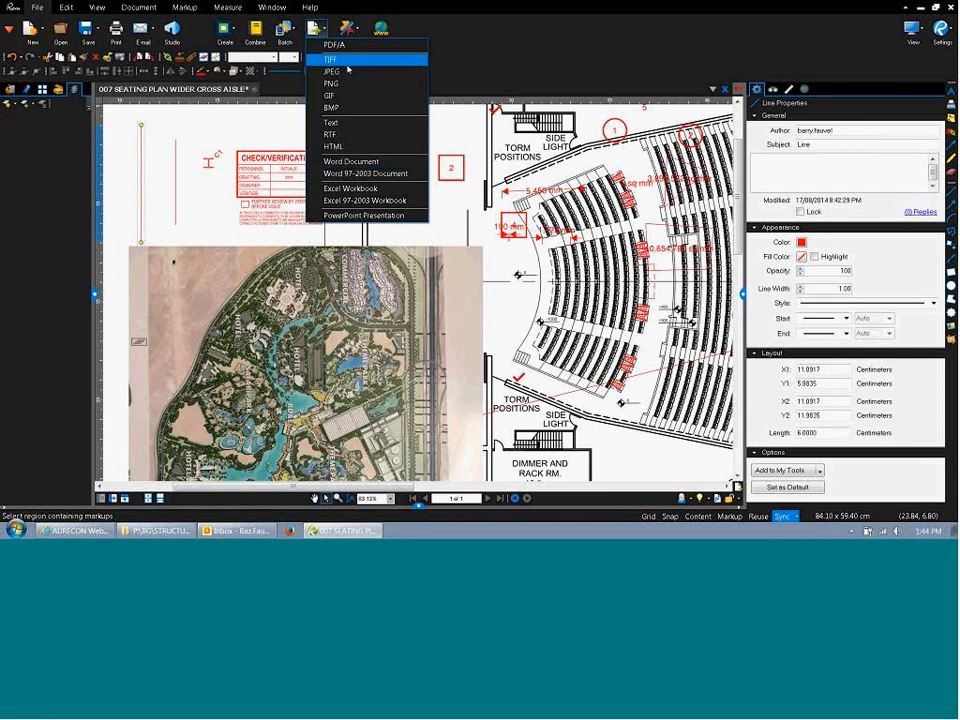
{"action": "left_click", "coordinate": [495, 71]}
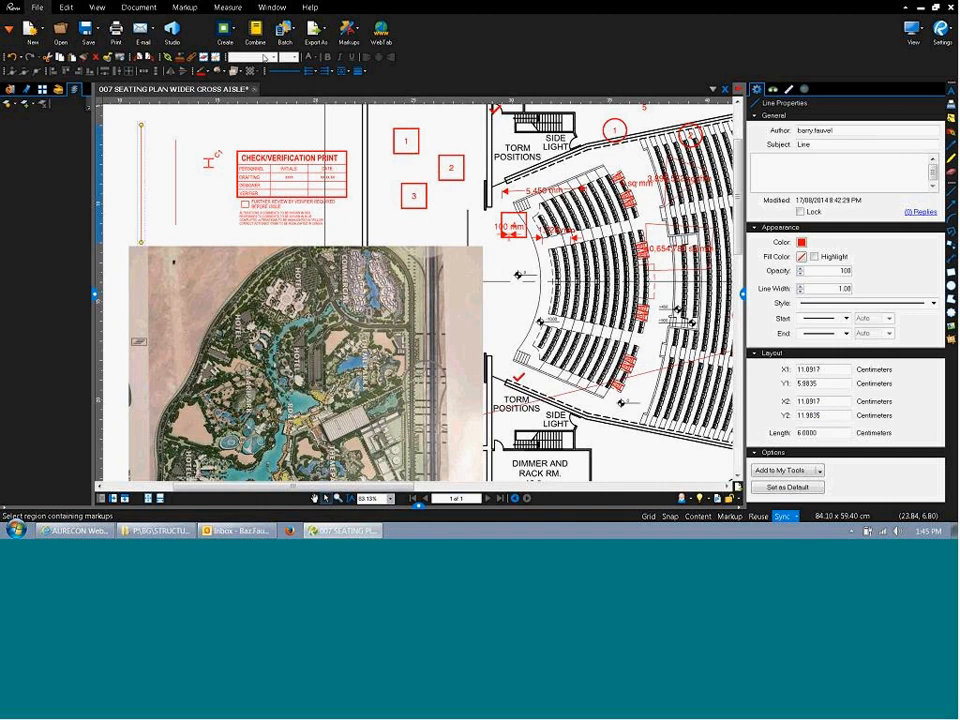
Inspect the line style and width lists, leaving the line solid at width 1.00.
{"action": "left_click", "coordinate": [344, 72]}
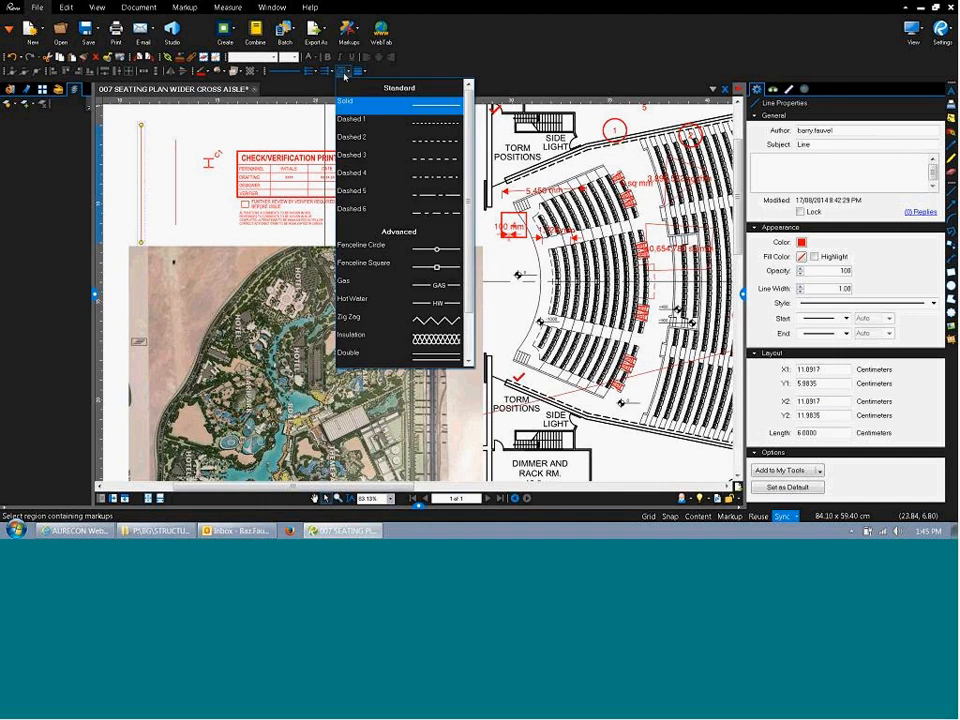
{"action": "left_click", "coordinate": [361, 72]}
{"action": "left_click", "coordinate": [361, 72]}
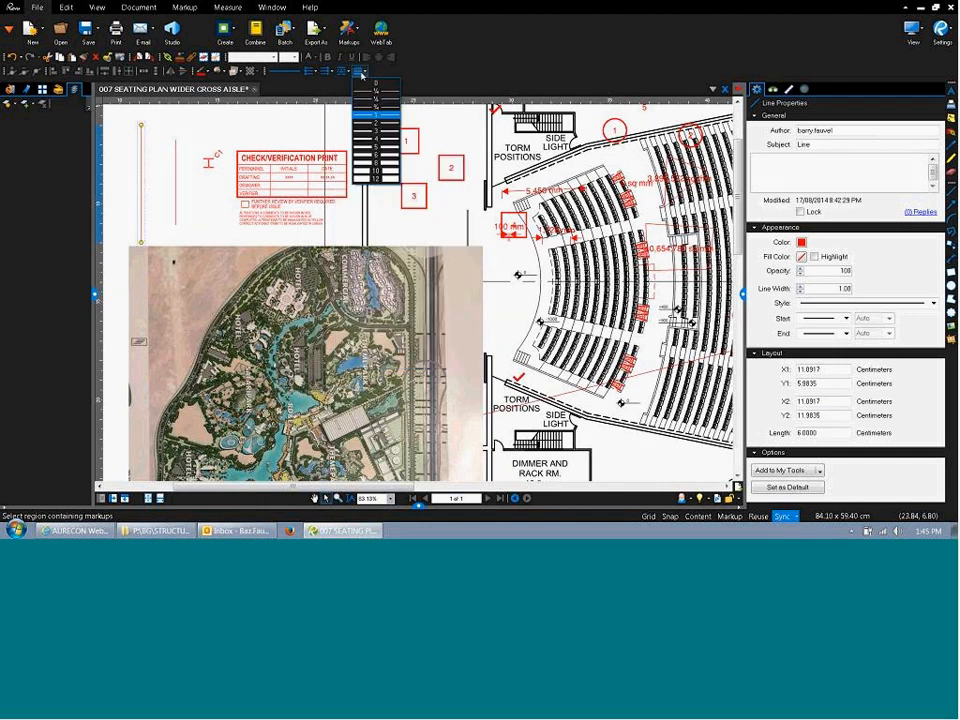
{"action": "left_click", "coordinate": [361, 73]}
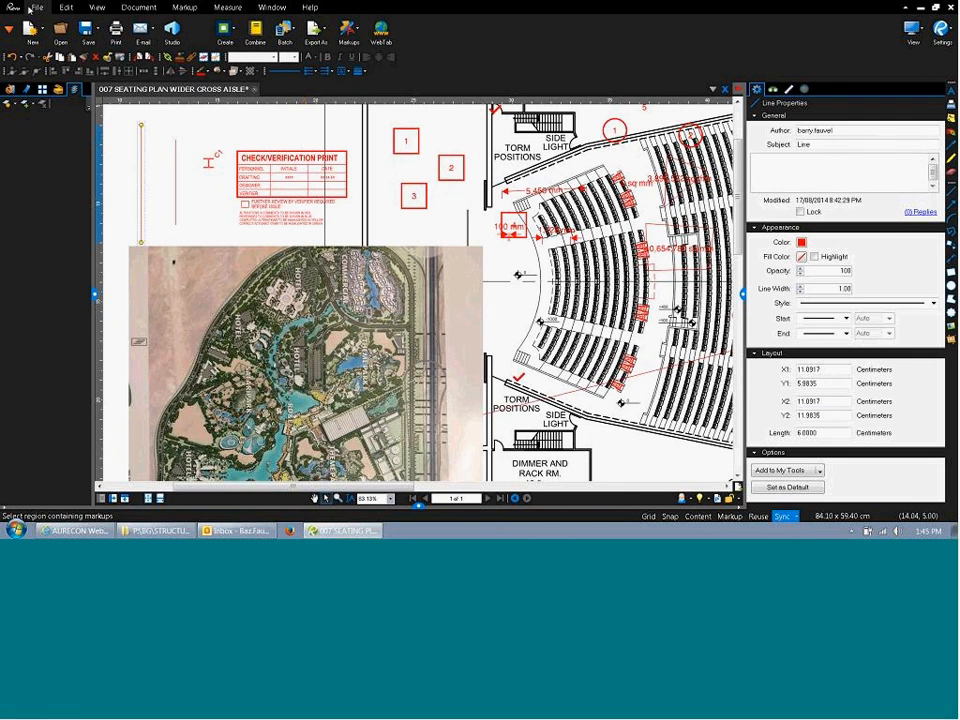
{"action": "left_click", "coordinate": [58, 30]}
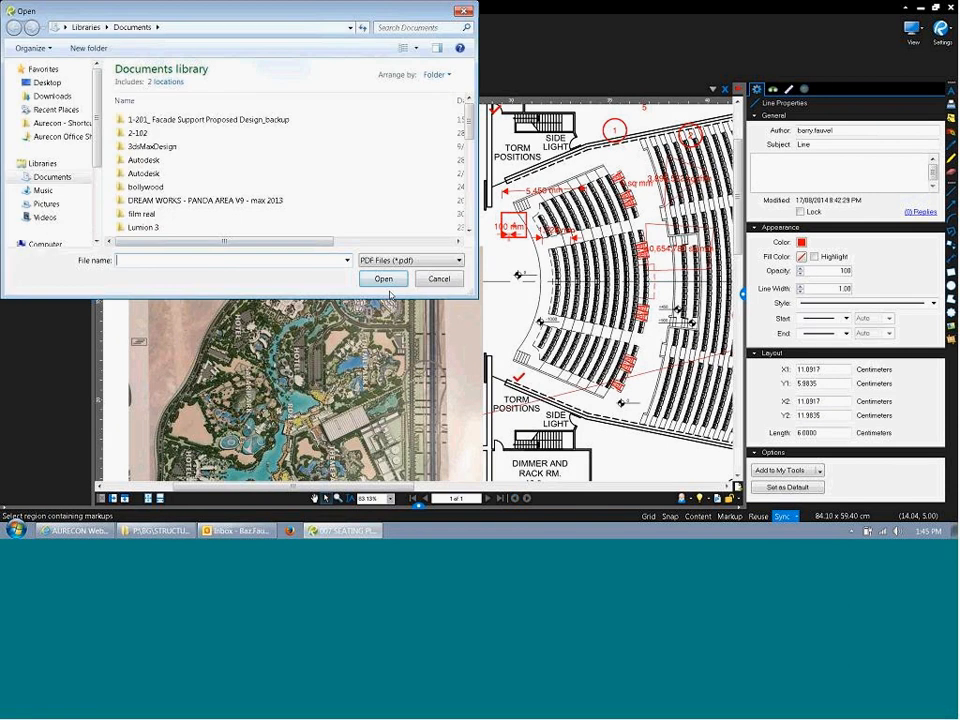
{"action": "left_click", "coordinate": [430, 262]}
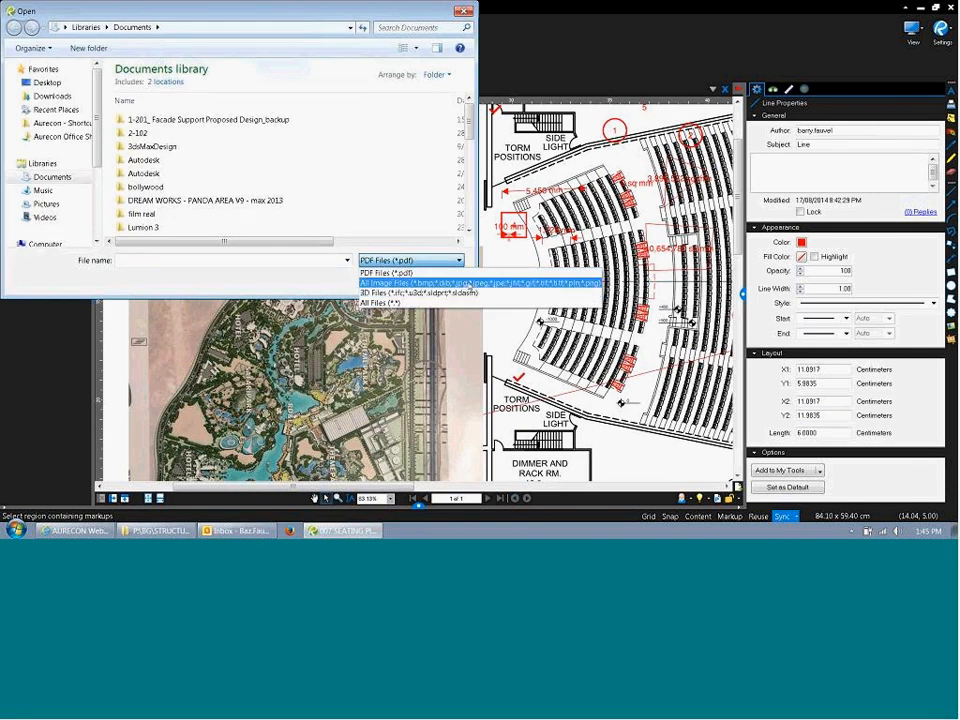
{"action": "left_click", "coordinate": [293, 278]}
{"action": "left_click", "coordinate": [444, 280]}
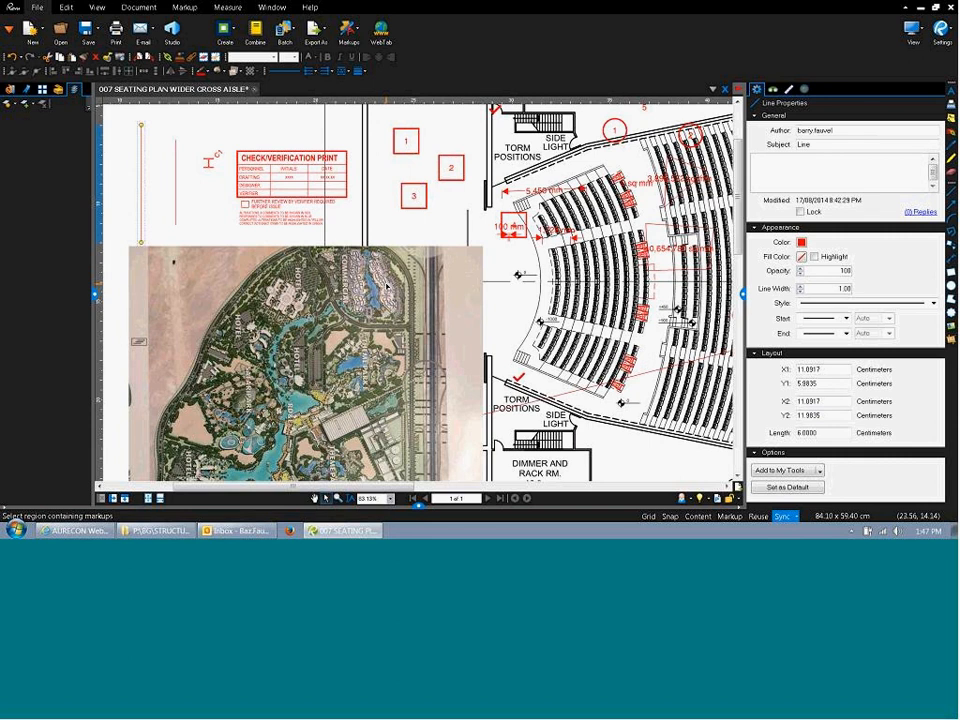
Show the Document tab's page and security commands.
{"action": "left_click", "coordinate": [143, 8]}
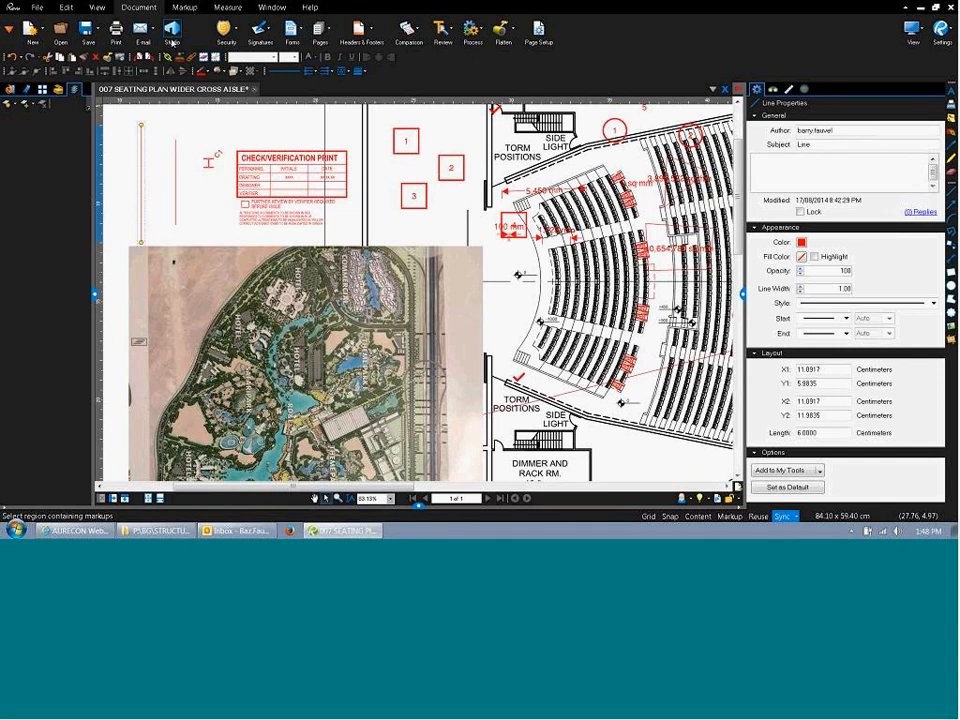
Switch to the Markup tab and select the 6 cm red vertical line to inspect it, then deselect it.
{"action": "left_click", "coordinate": [185, 8]}
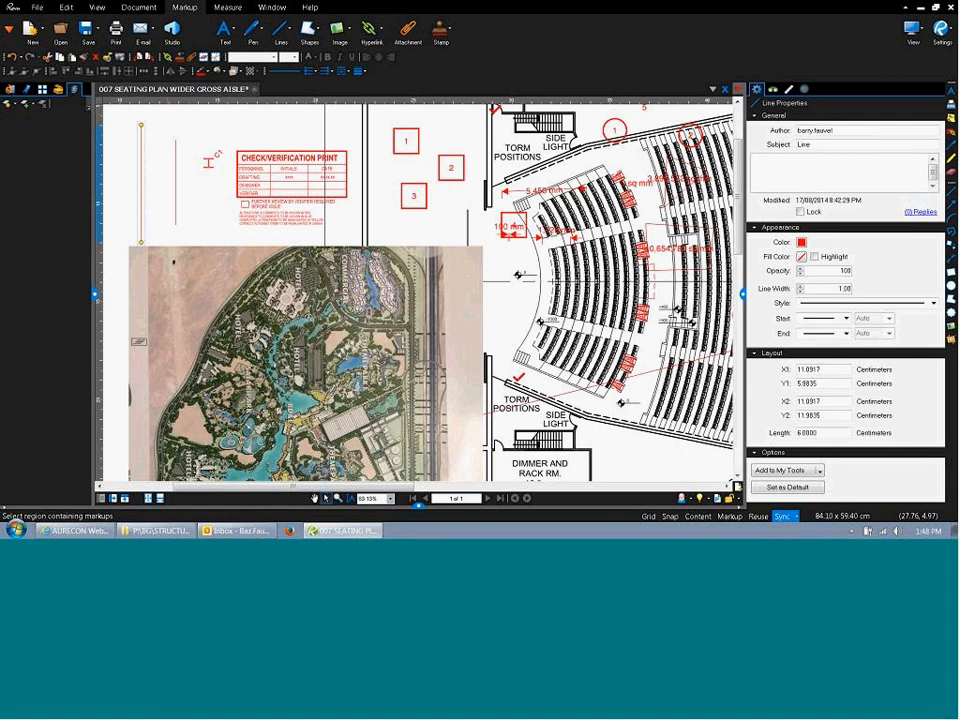
{"action": "left_click", "coordinate": [190, 193]}
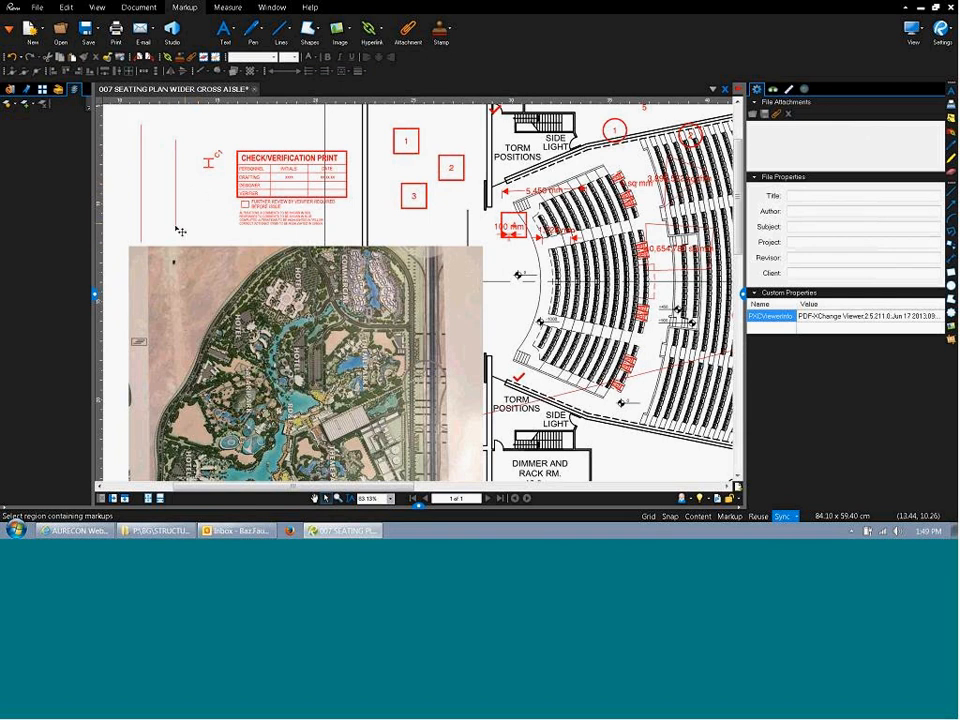
{"action": "left_click", "coordinate": [140, 212]}
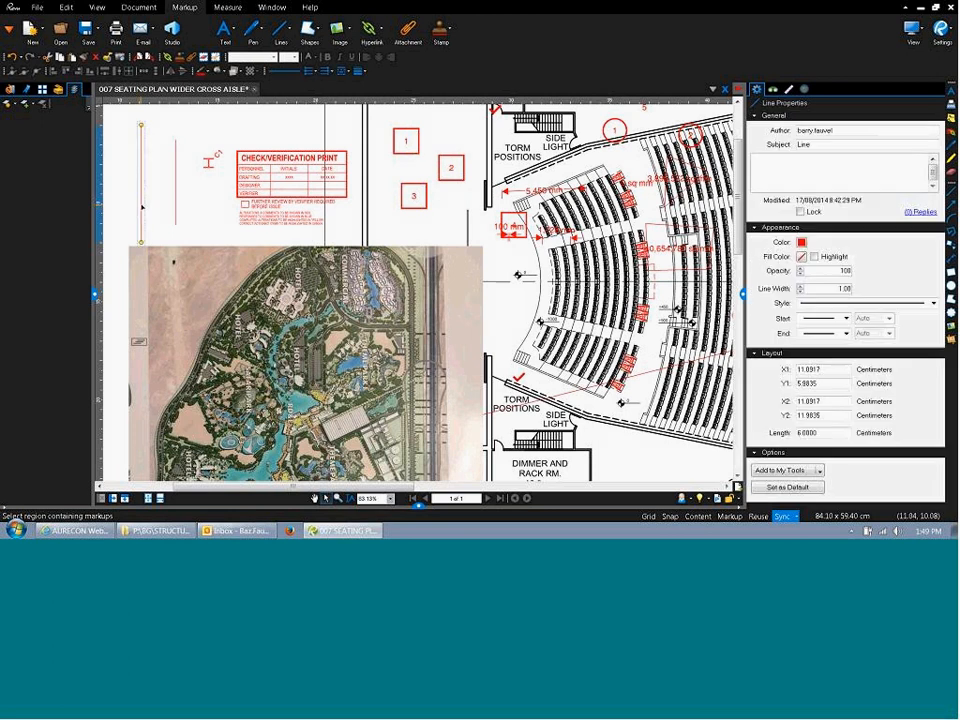
{"action": "left_click", "coordinate": [193, 218]}
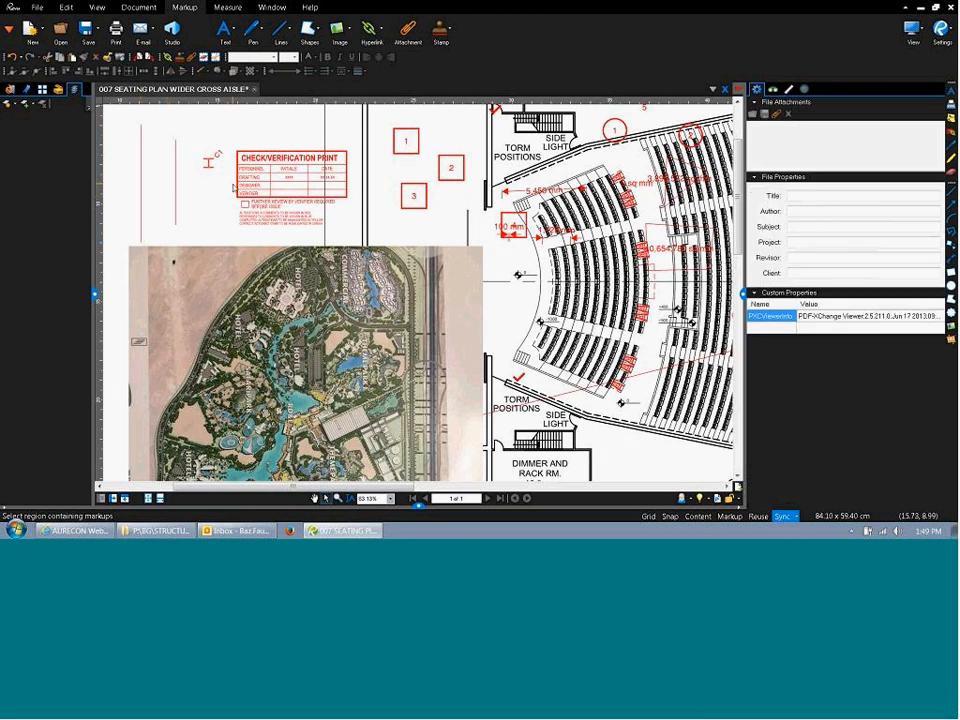